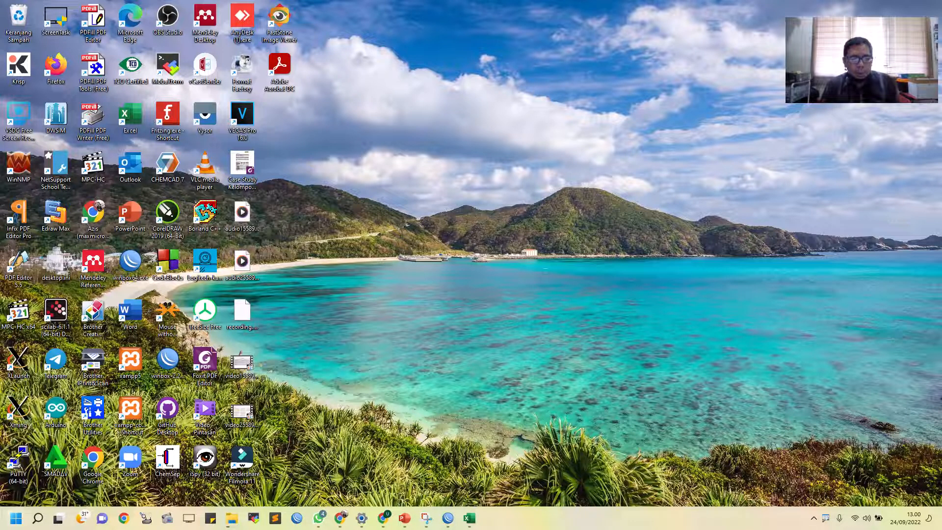
- Launch Word, dismiss the Office license notice and create a blank document
key("super")
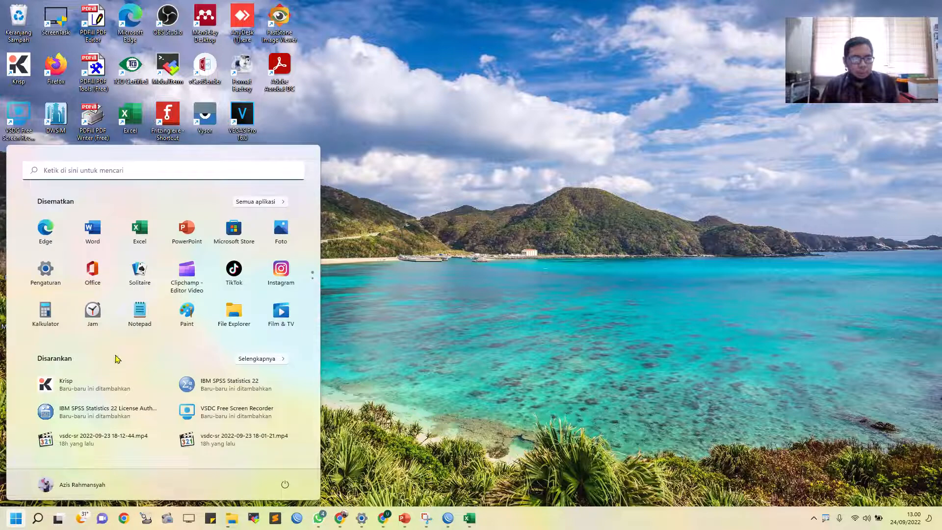
left_click(94, 238)
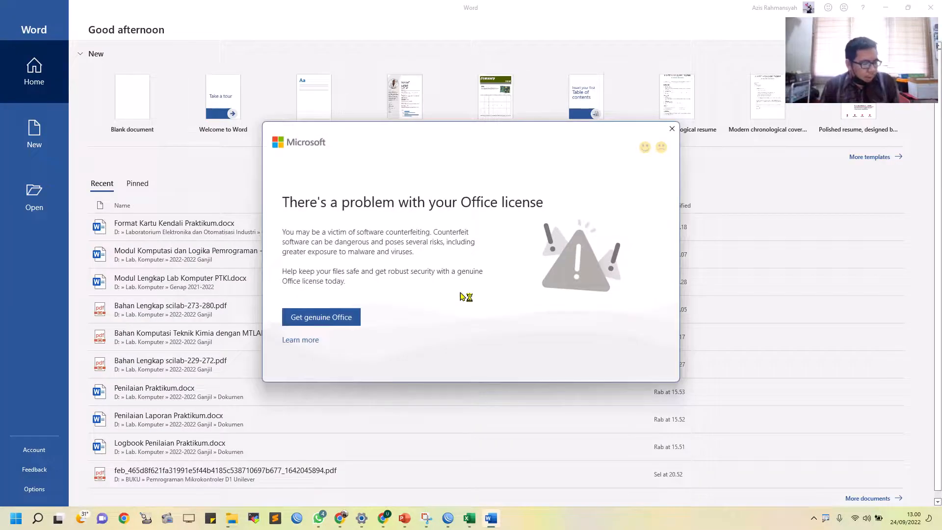
left_click(672, 130)
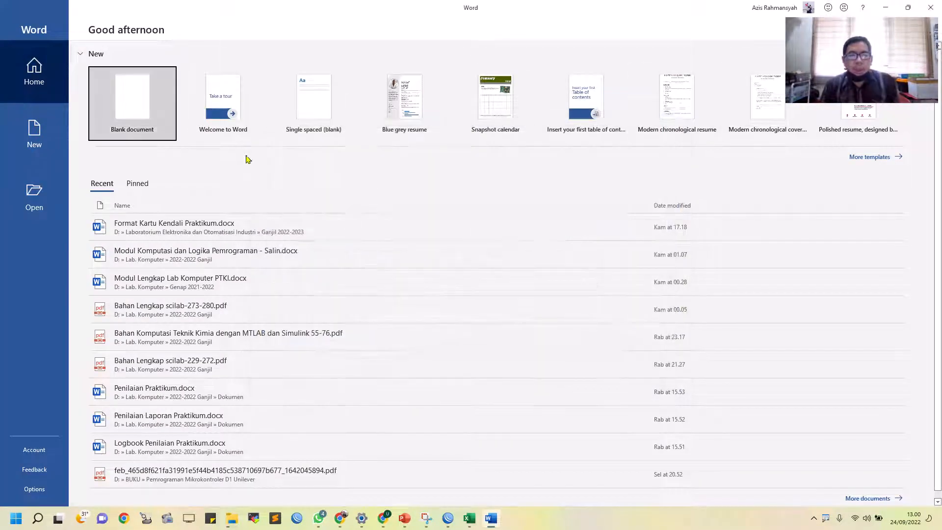
left_click(140, 104)
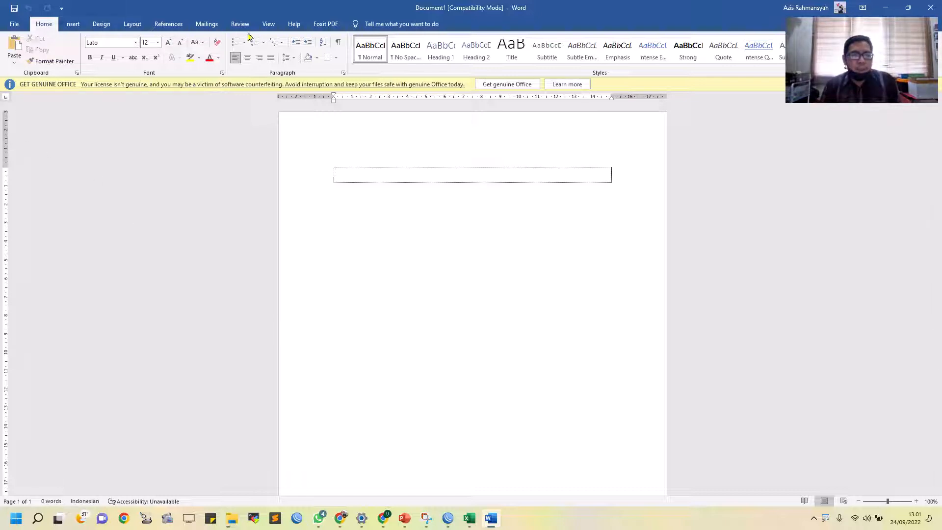
left_click(66, 23)
left_click(44, 23)
left_click(101, 24)
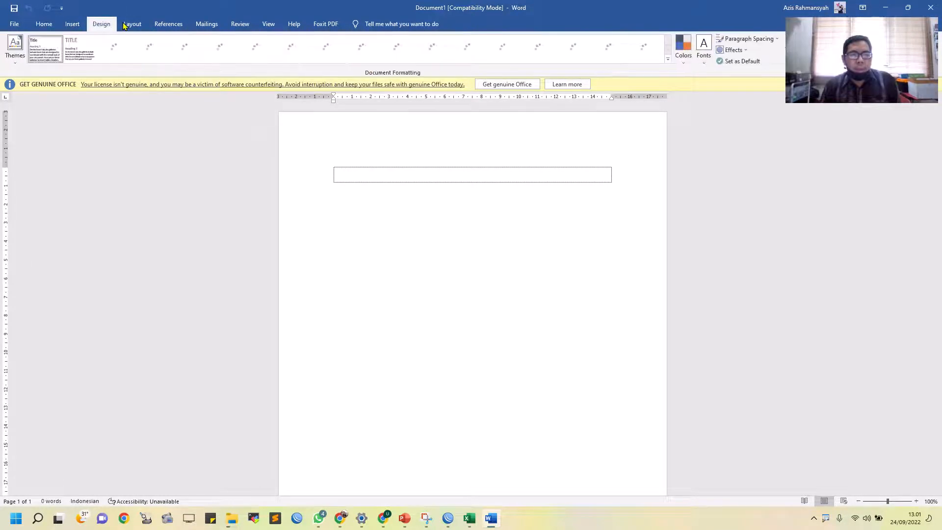
left_click(130, 24)
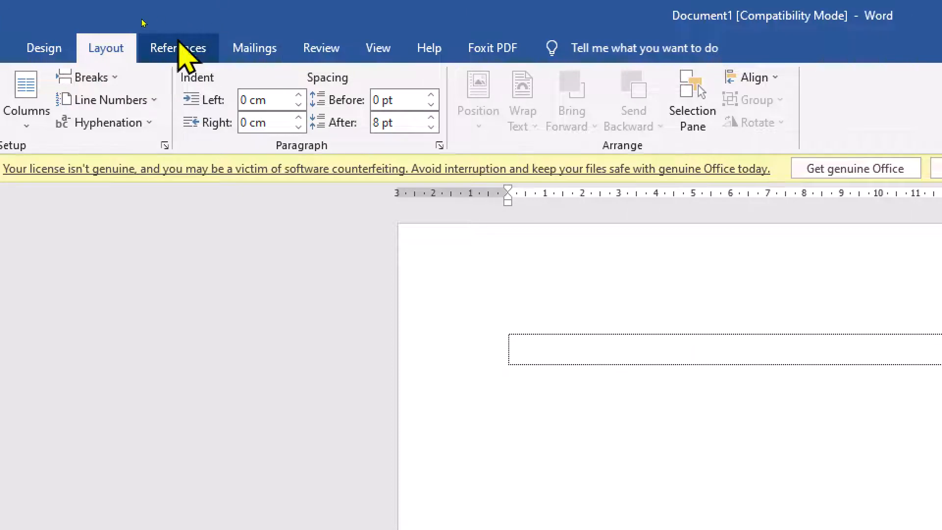
scroll(432, 49, "down", 2)
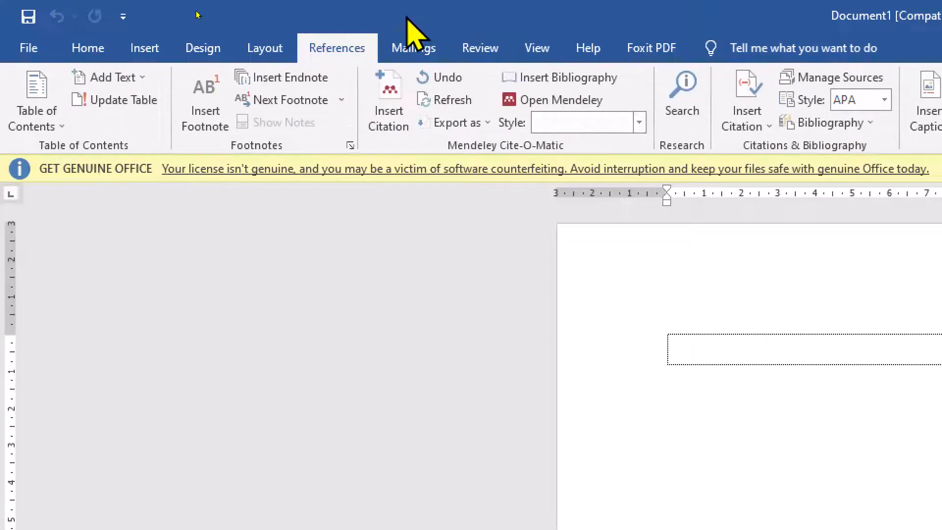
left_click(485, 49)
left_click(521, 52)
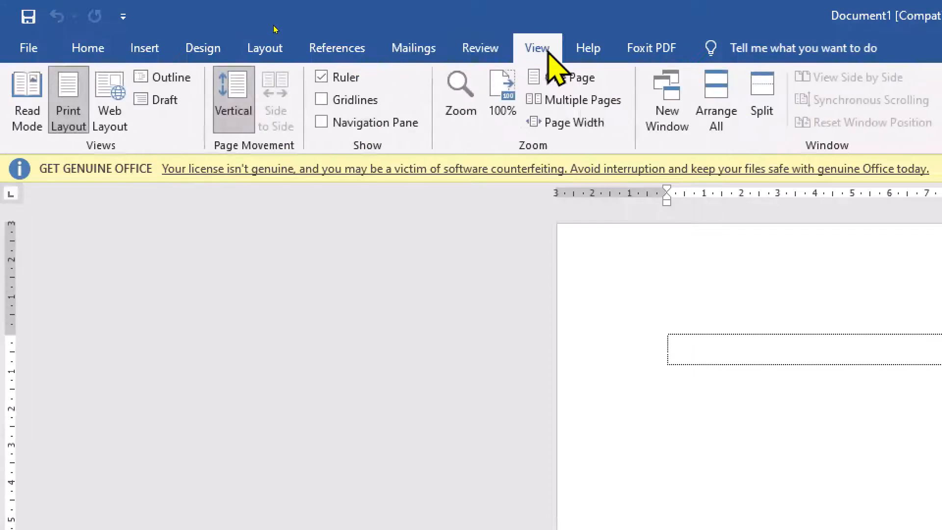
left_click(90, 48)
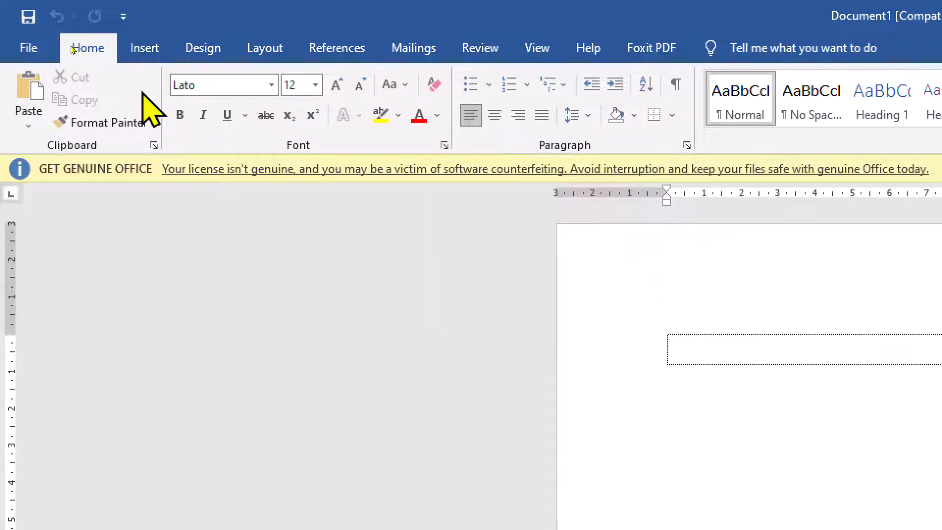
left_click(272, 86)
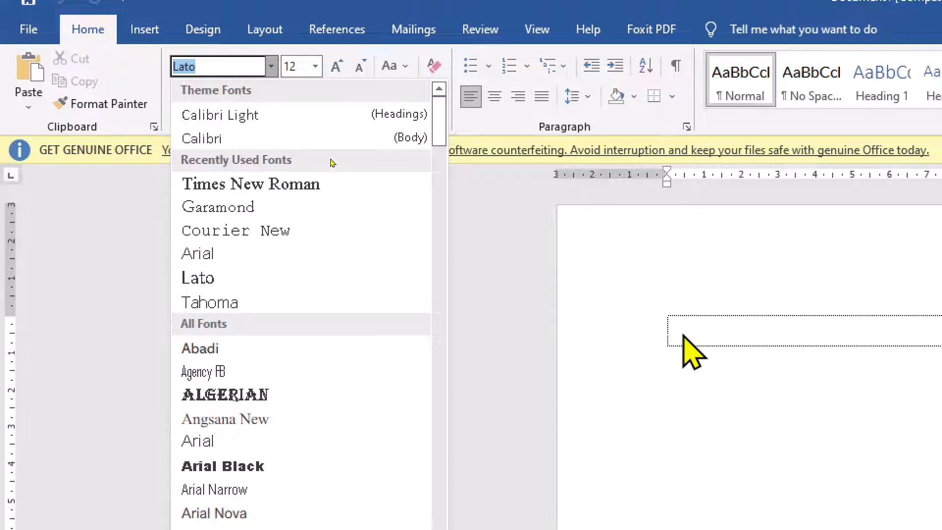
- Enter the sentence "Saya sedang menulis" three times in the document, each on its own line
left_click(570, 283)
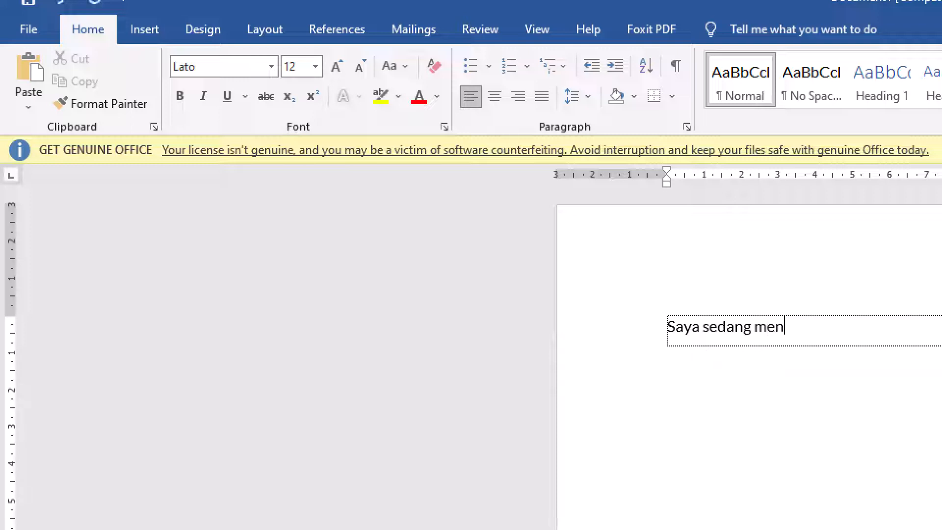
type("s")
key("Return")
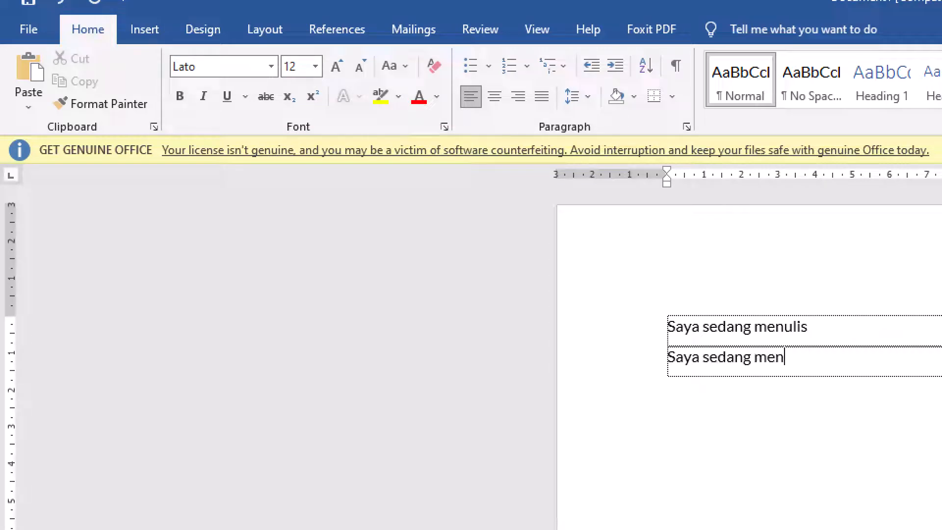
key("Return")
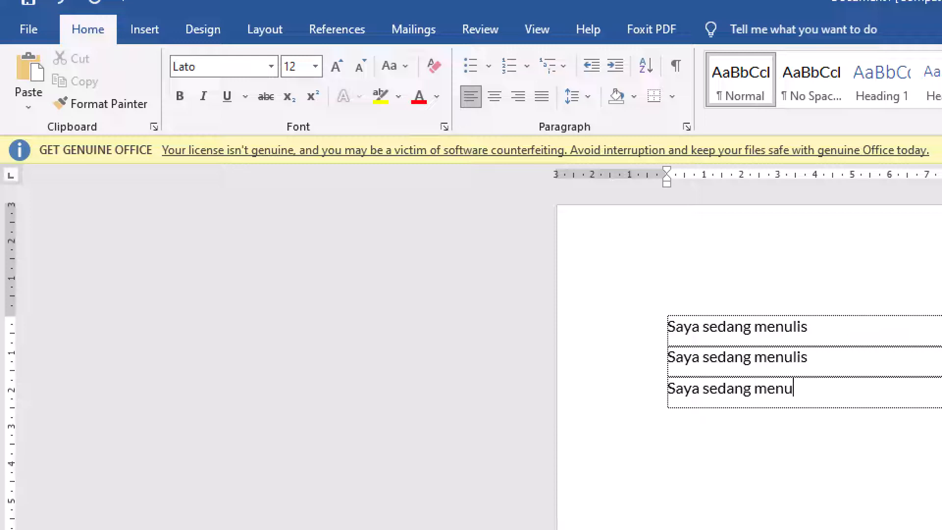
key("Return")
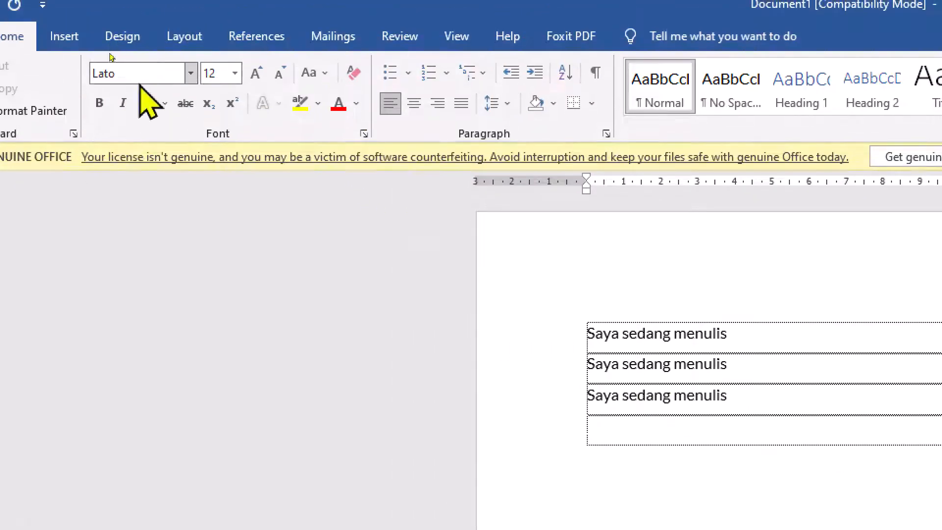
- Change the font of the word "Saya" in the first line to Times New Roman
left_click(612, 272)
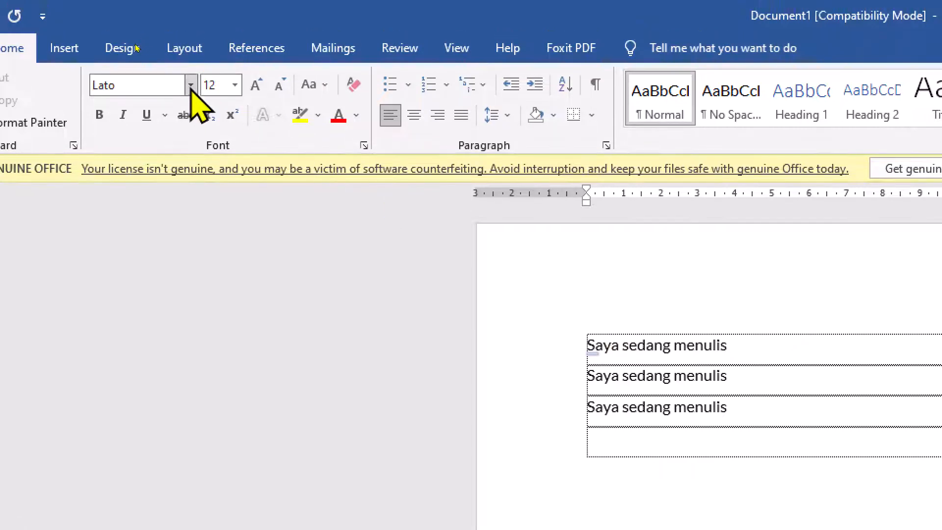
left_click(190, 85)
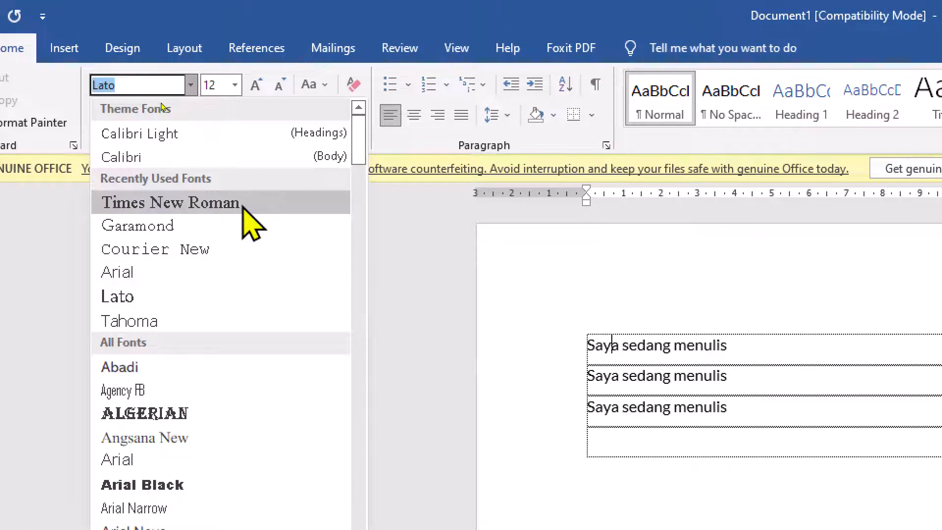
left_click(243, 204)
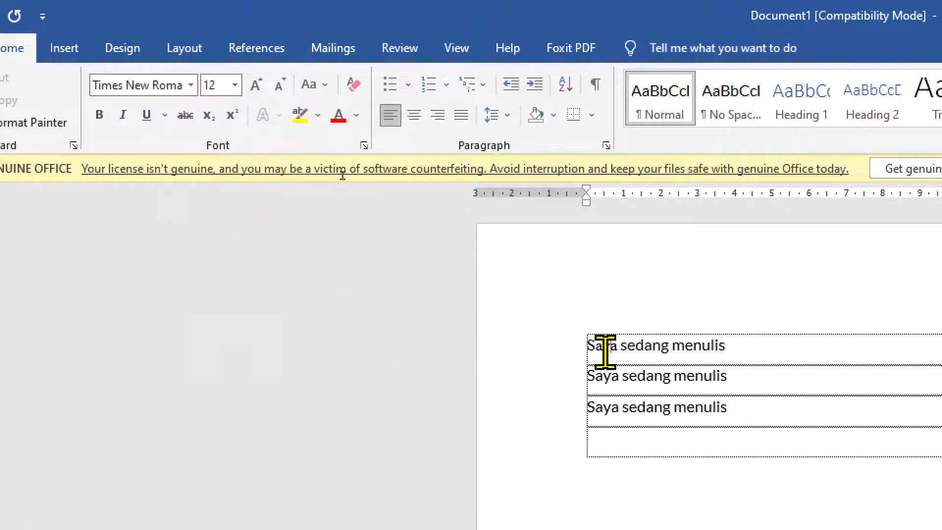
- Select all three "Saya sedang menulis" lines and apply the Times New Roman font to them
left_click_drag(553, 339, 573, 412)
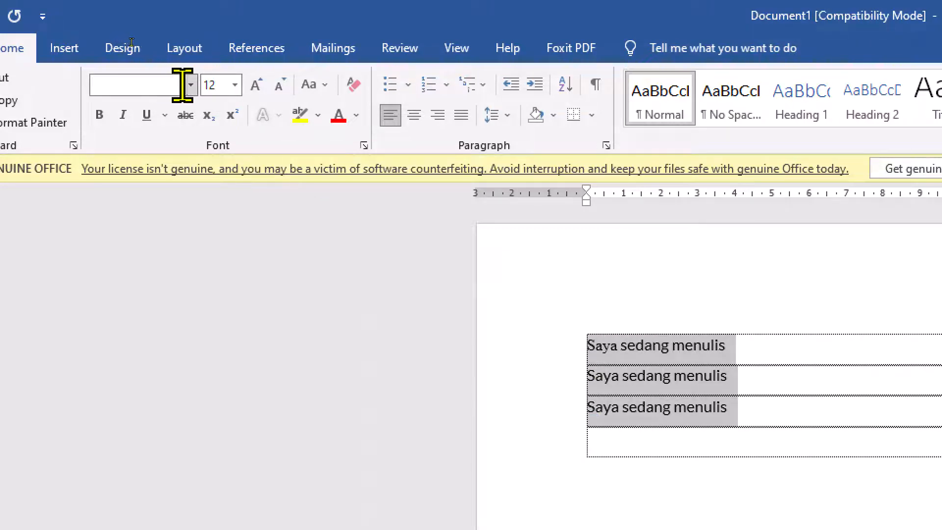
left_click(191, 86)
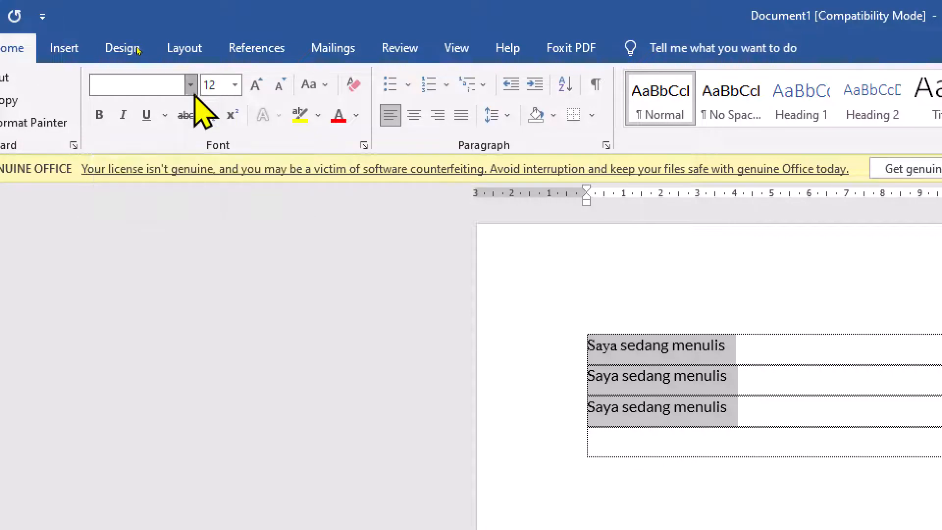
left_click(183, 203)
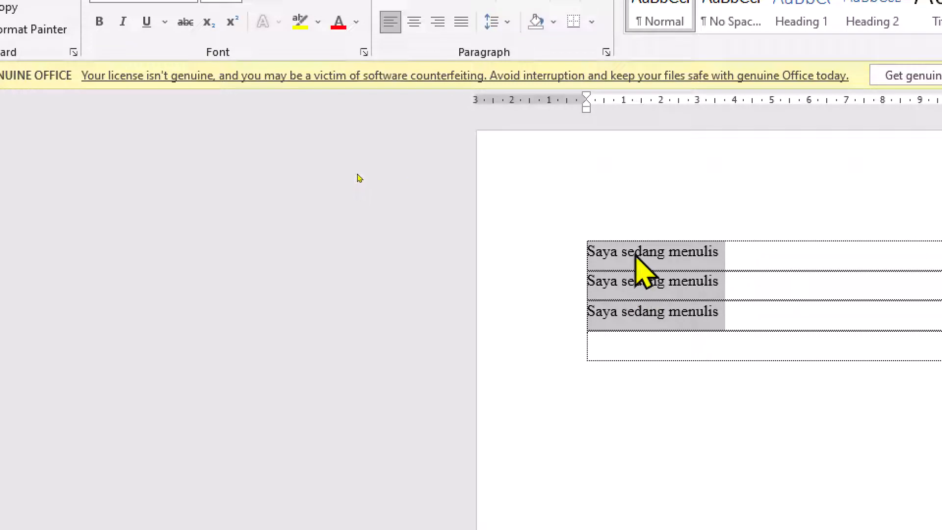
- Deselect the text and undo the font change made to the three lines
left_click(642, 273)
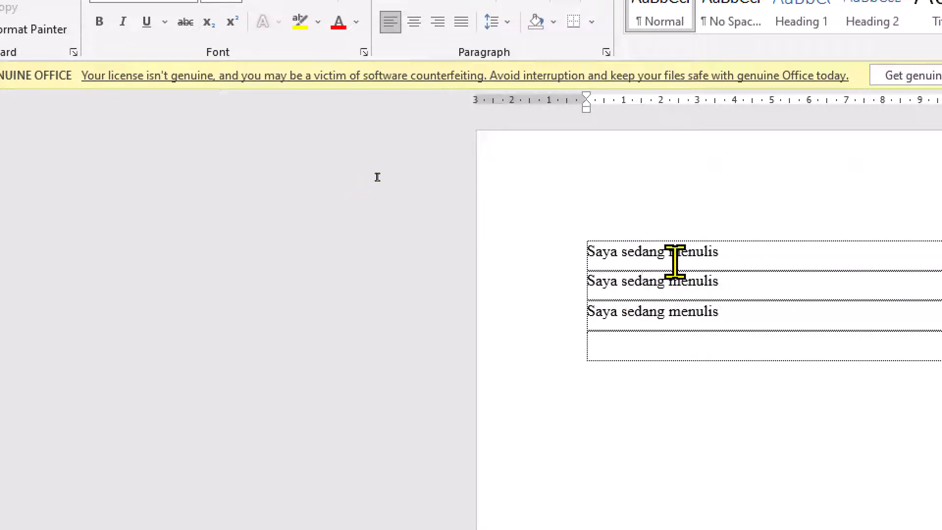
key("ctrl+z")
key("ctrl+z")
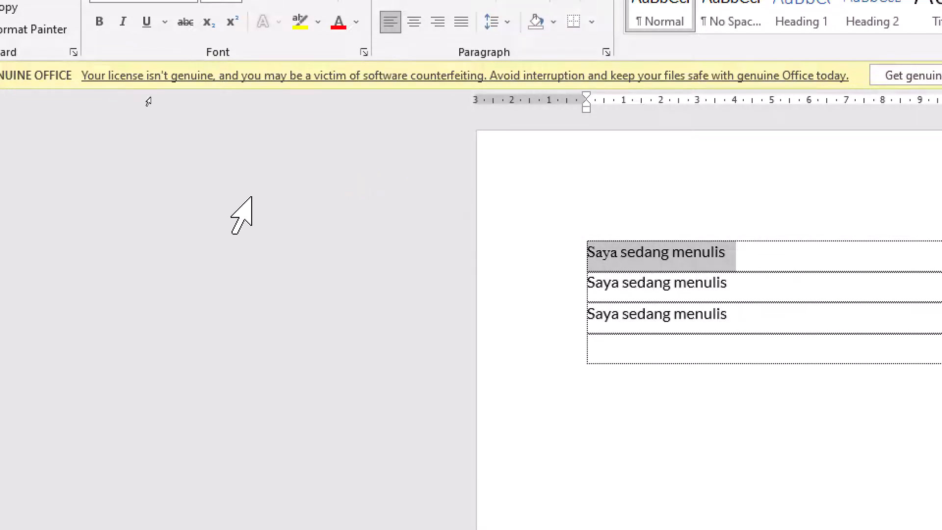
- Open the full font settings from the first line and choose Times New Roman as the font
left_click(622, 334)
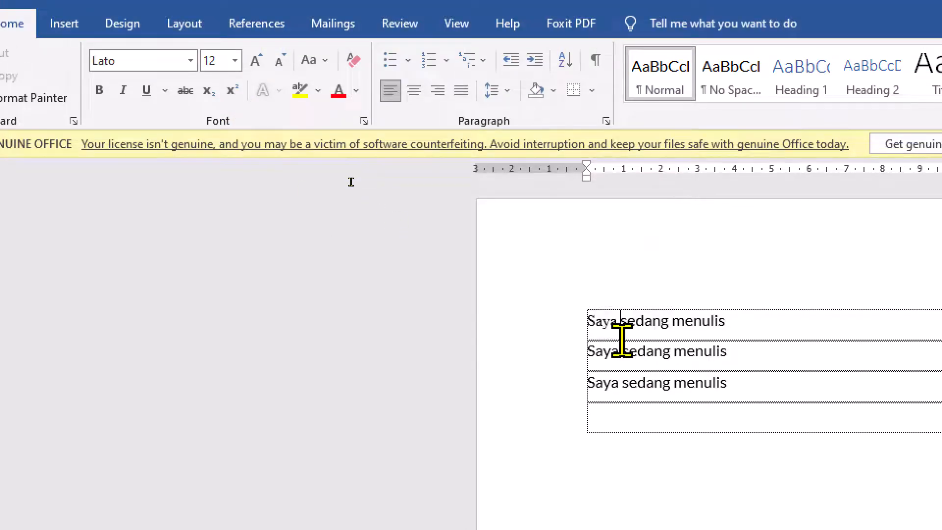
left_click(364, 122)
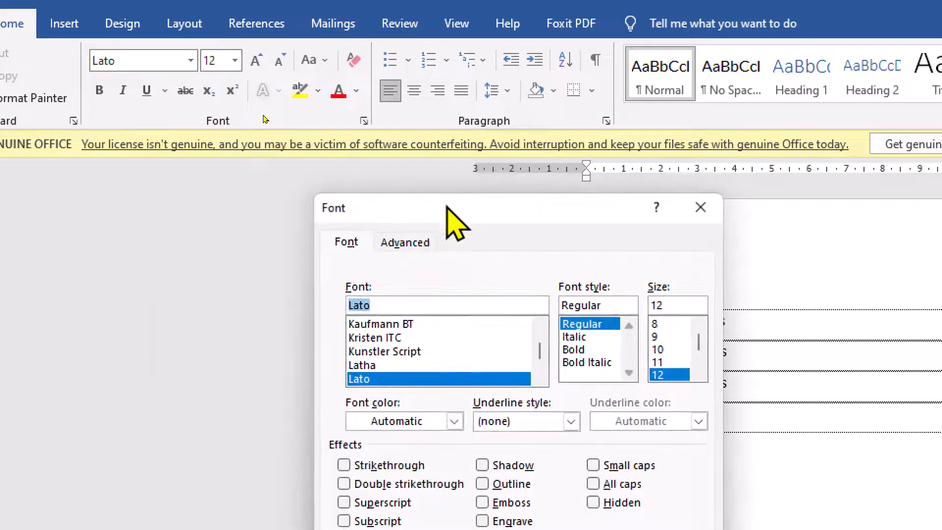
left_click_drag(445, 216, 253, 130)
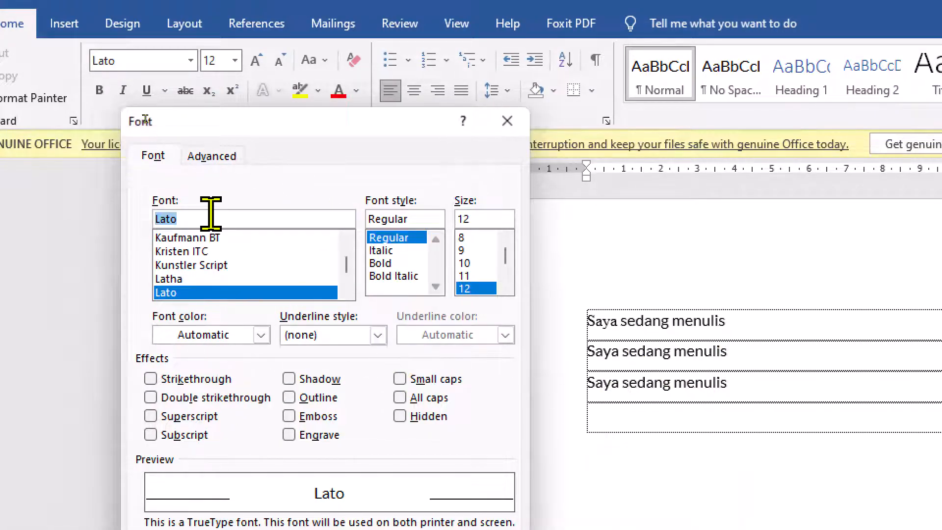
type("times")
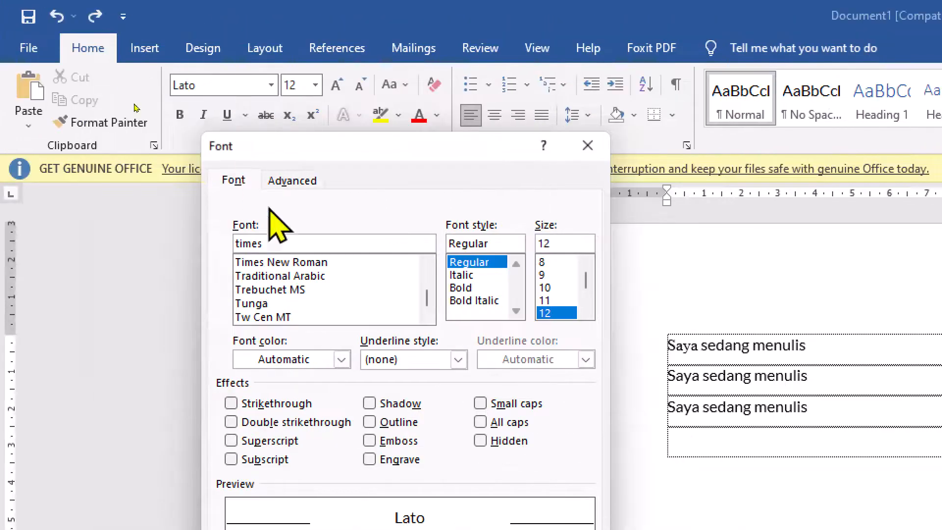
left_click(213, 238)
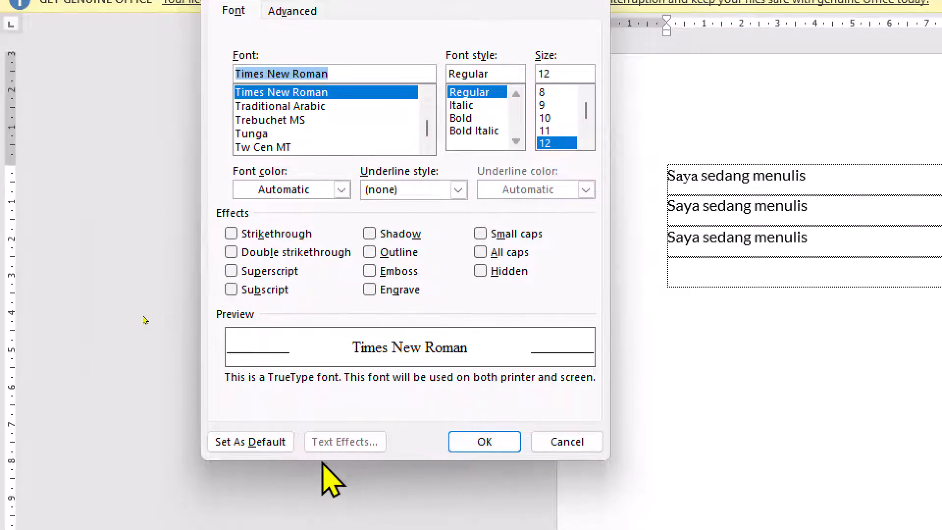
- Make Times New Roman, 12 pt the default font for this document only
left_click(249, 441)
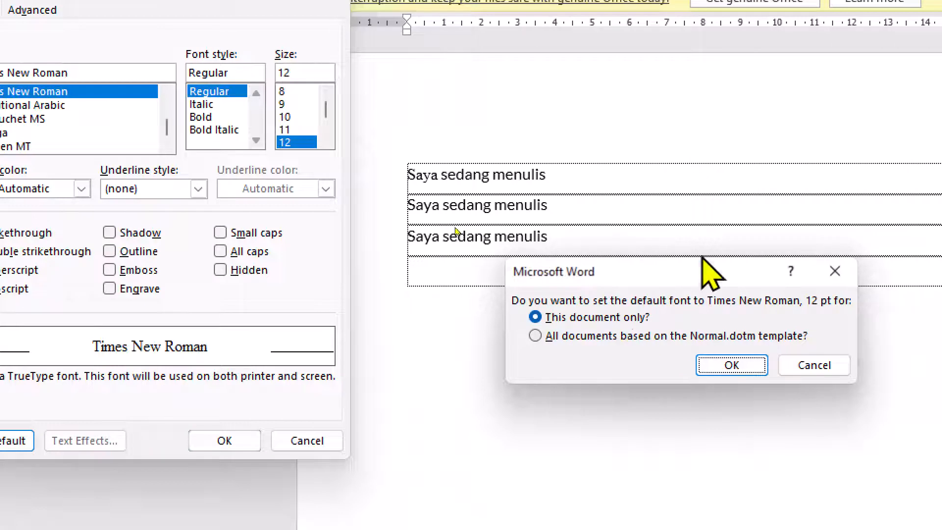
left_click(604, 341)
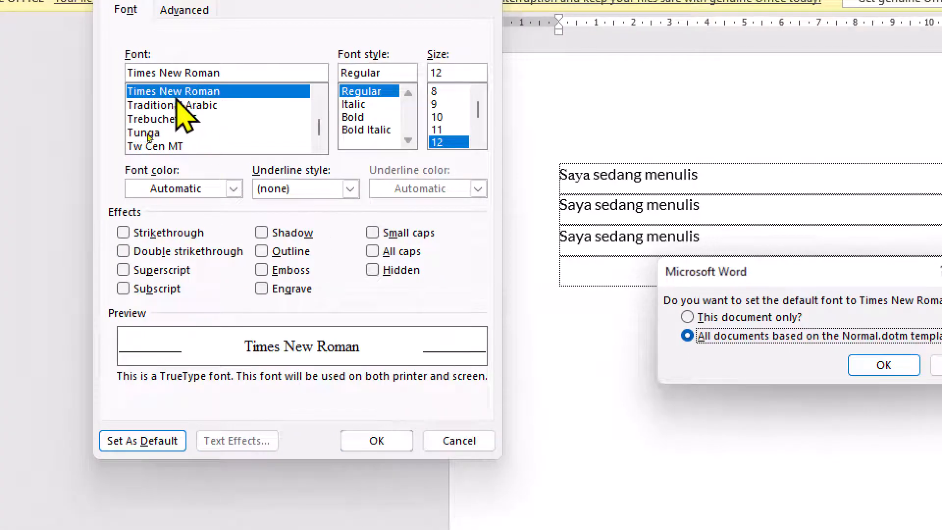
left_click(711, 319)
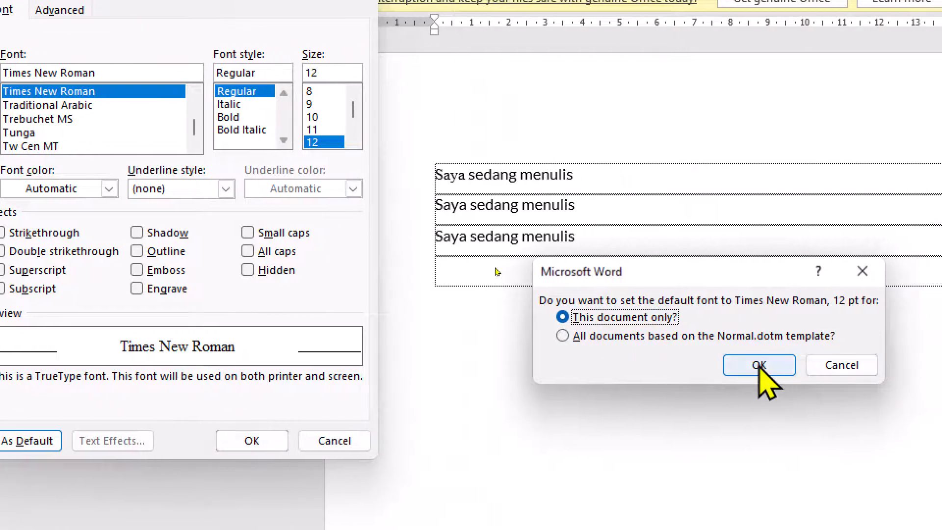
left_click(759, 367)
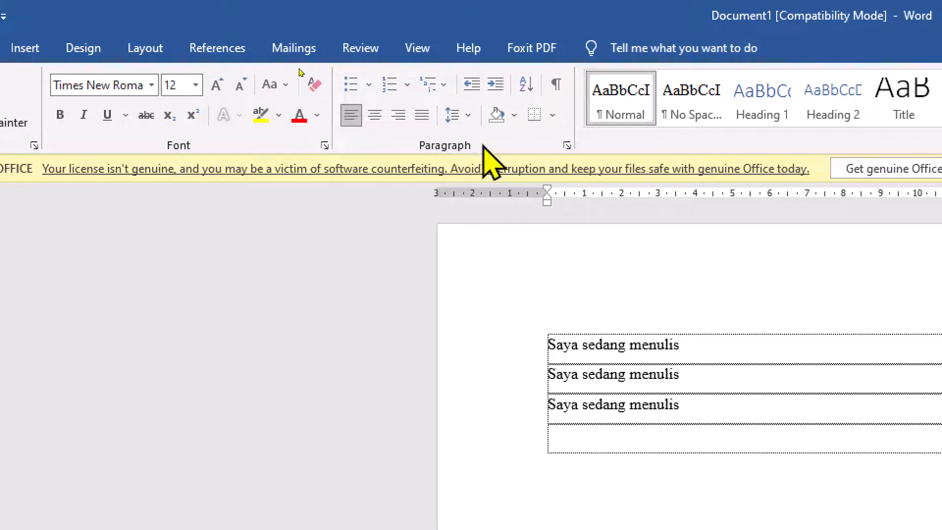
- Open the full paragraph settings for the text and set the line spacing to 1,5 lines
left_click(466, 116)
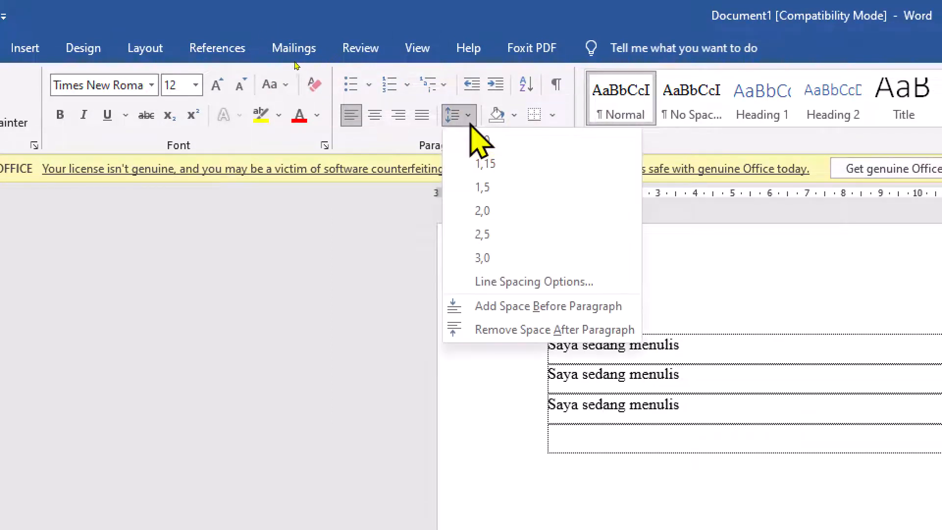
left_click(399, 137)
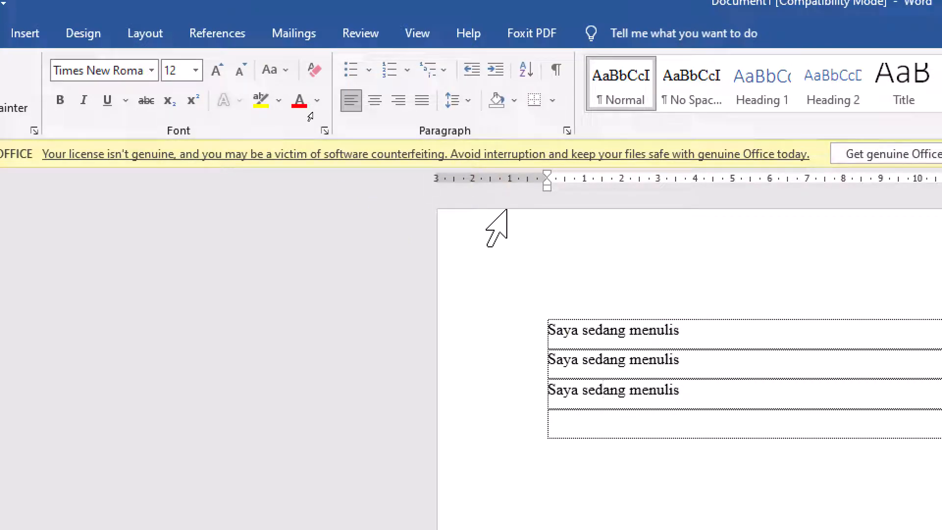
left_click(567, 131)
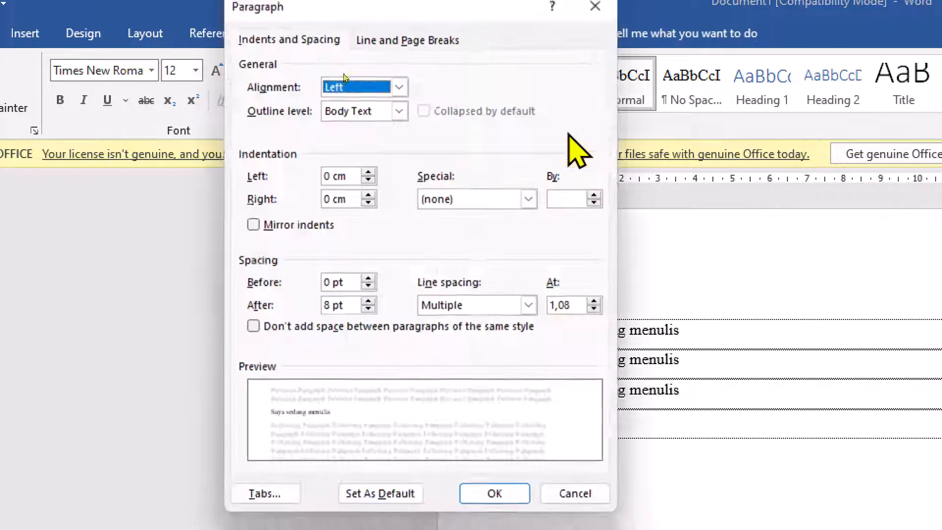
left_click(484, 306)
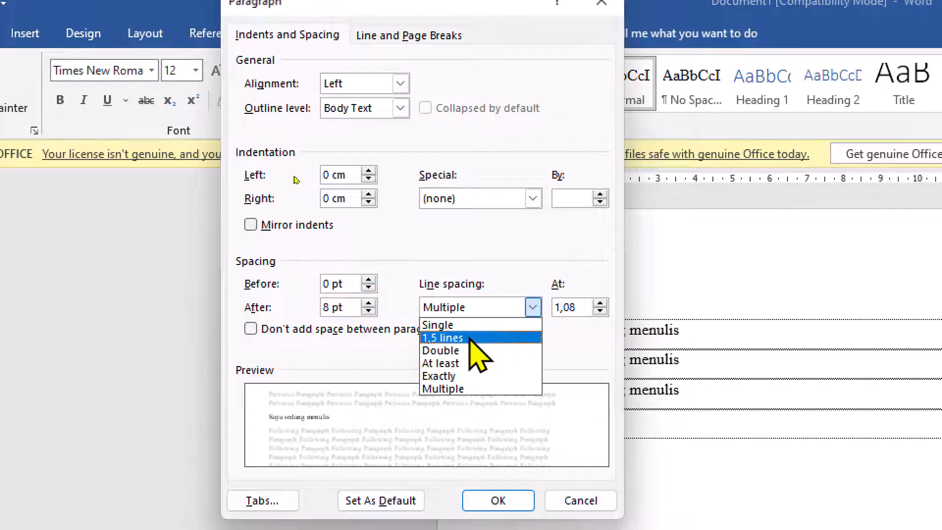
left_click(470, 338)
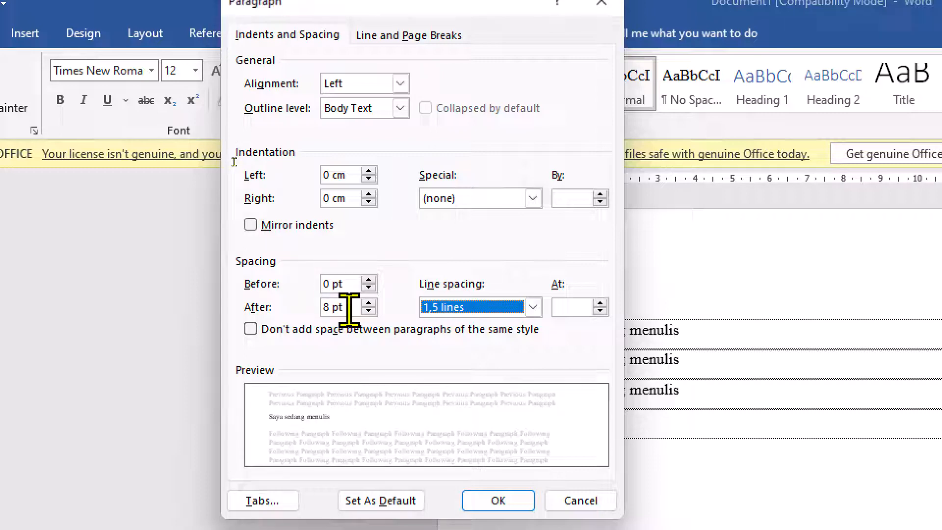
- Try a spacing of 42 pt before the paragraph and return it to 0 pt
left_click(341, 284)
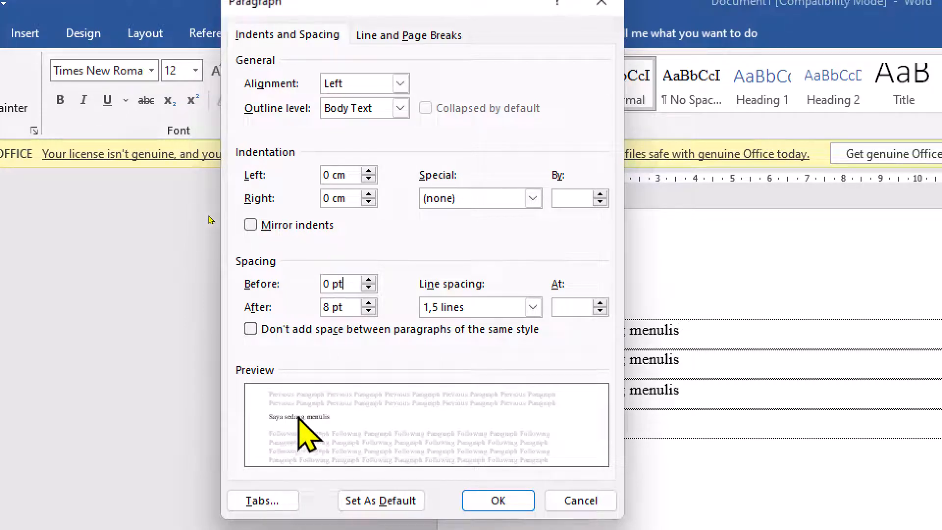
left_click(368, 281)
double_click(369, 281)
triple_click(369, 281)
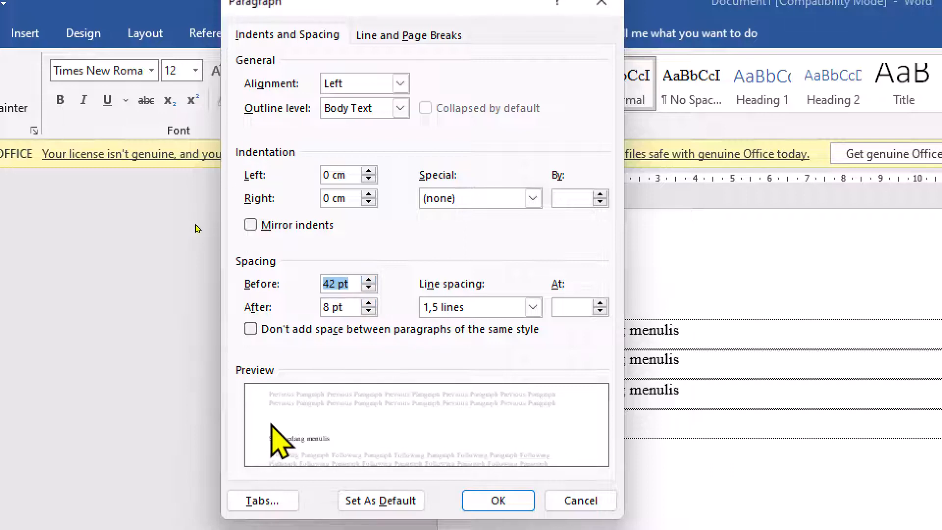
triple_click(369, 288)
triple_click(369, 287)
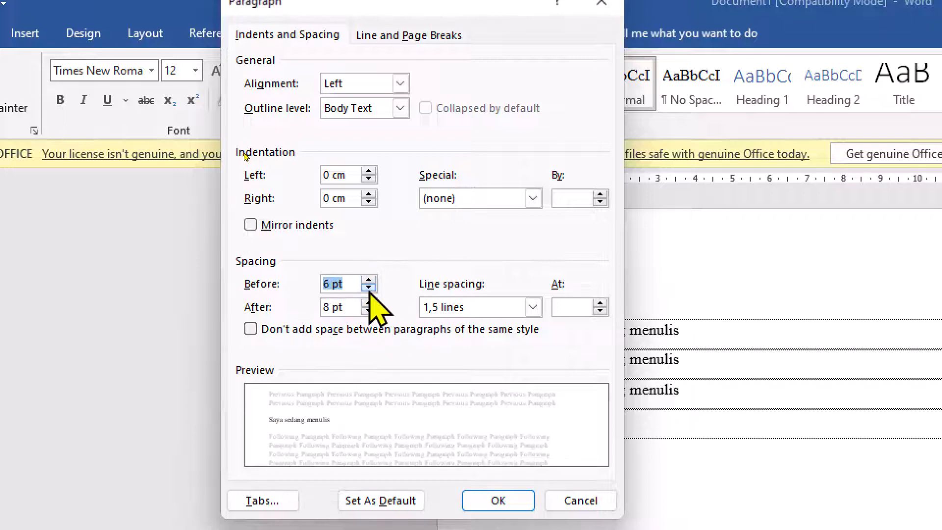
left_click(368, 288)
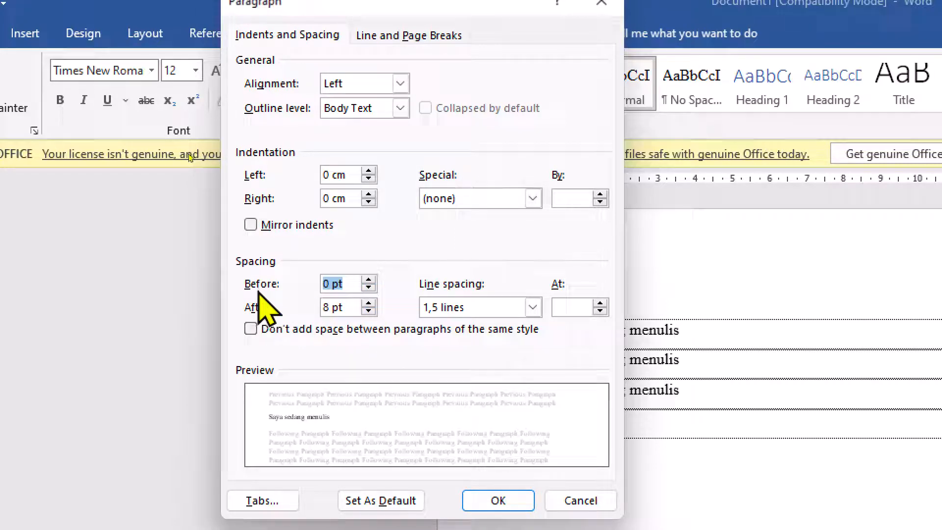
- Set the spacing after the paragraph to 0 pt and make these paragraph settings the default for this document only
triple_click(369, 312)
left_click(369, 313)
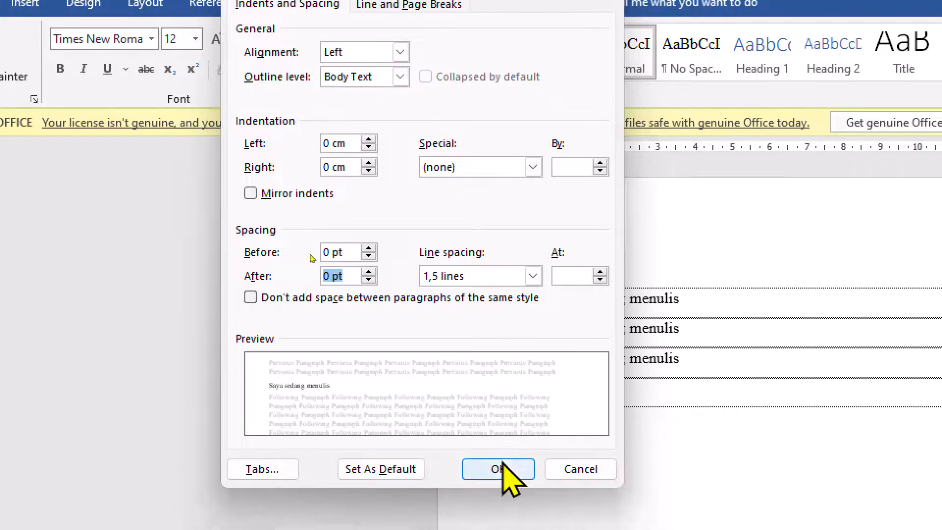
left_click(369, 464)
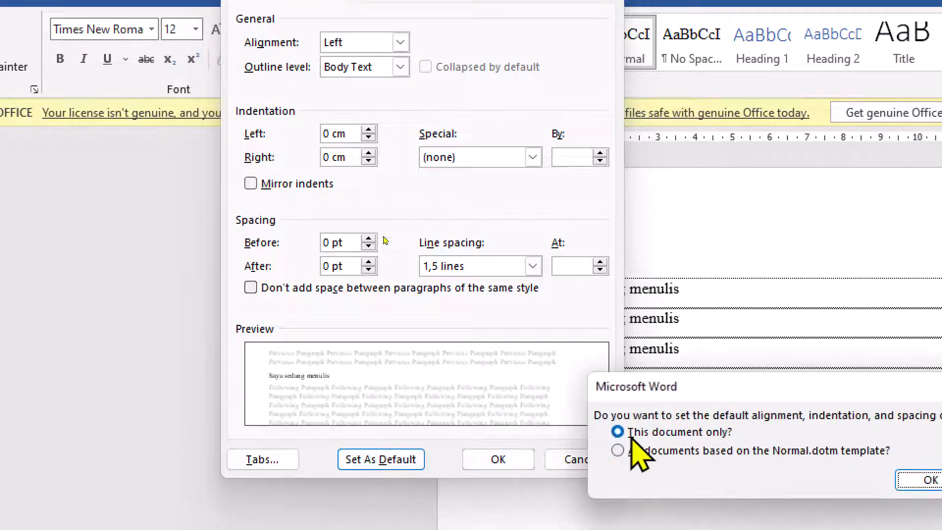
left_click_drag(681, 380, 500, 226)
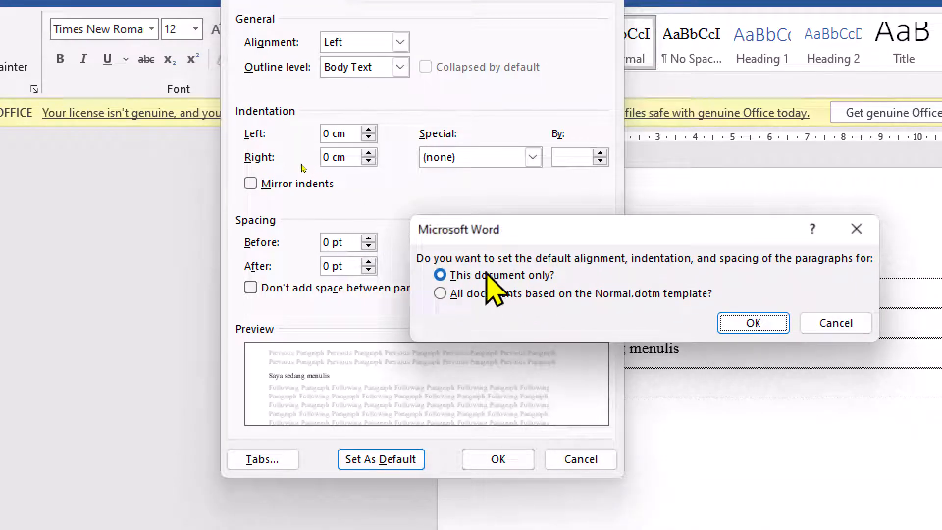
left_click(751, 322)
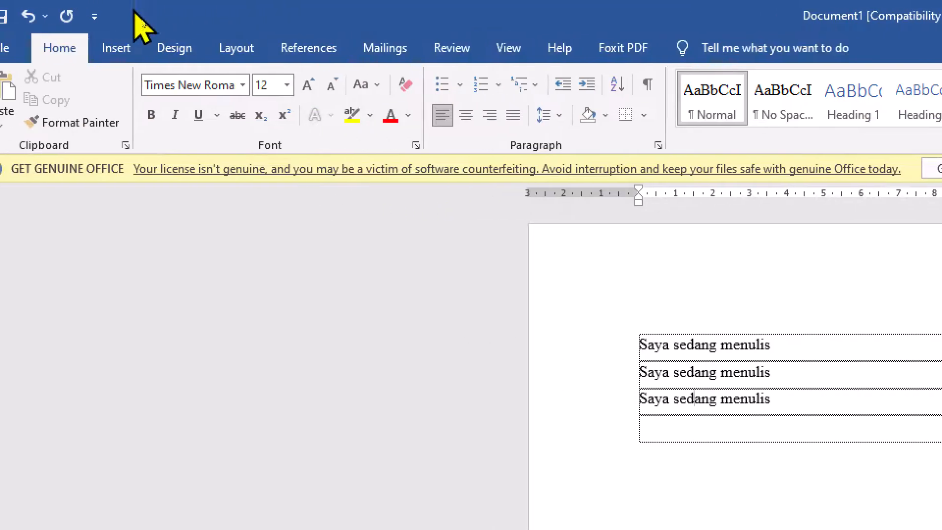
- Open the page setup's paper settings, call up the option to make them the default for new documents, and dismiss it
left_click(231, 49)
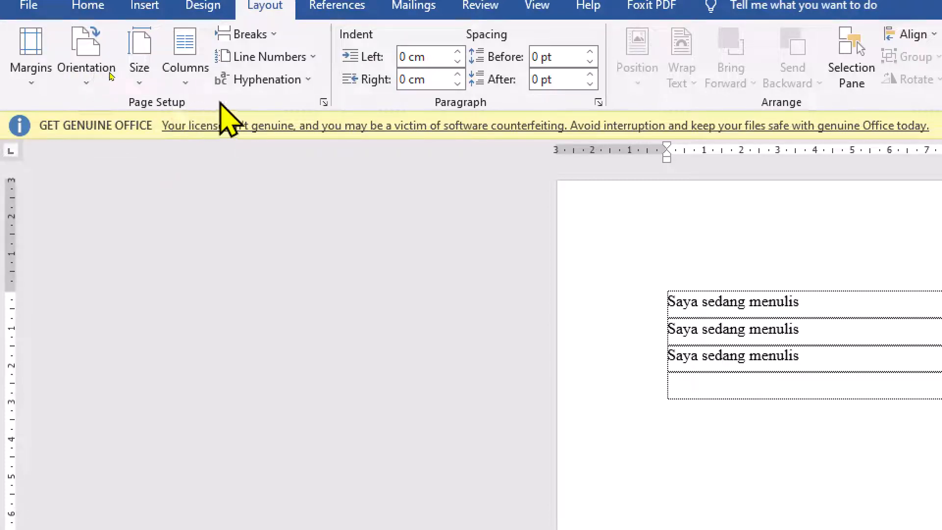
left_click(324, 102)
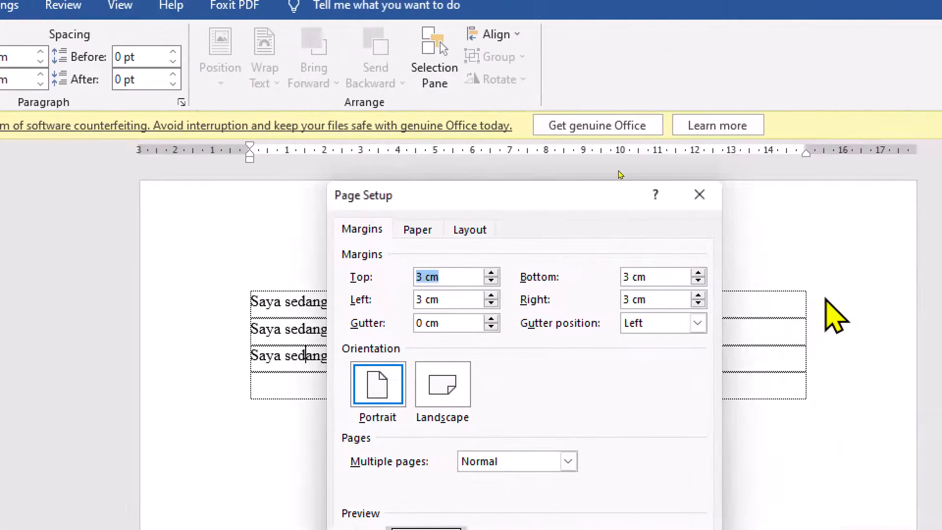
left_click(416, 230)
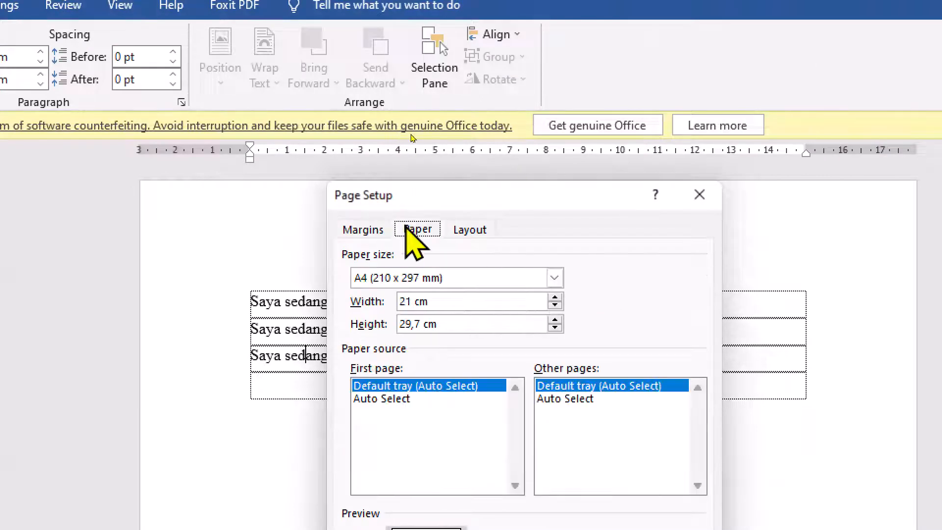
left_click_drag(495, 203, 455, 69)
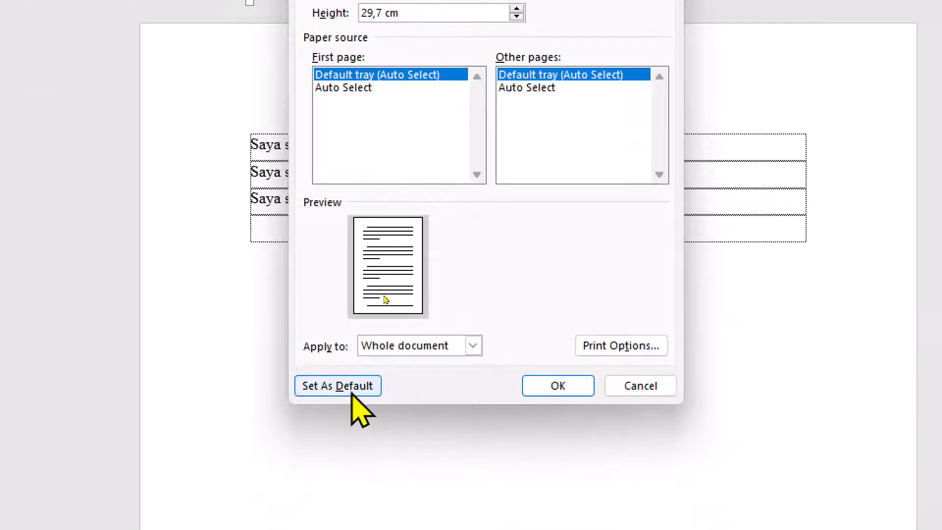
left_click(351, 393)
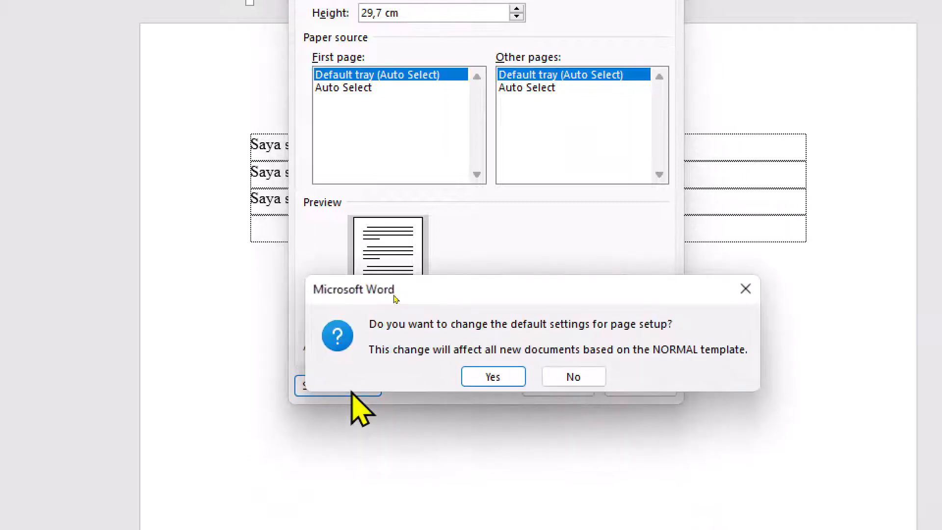
left_click(751, 288)
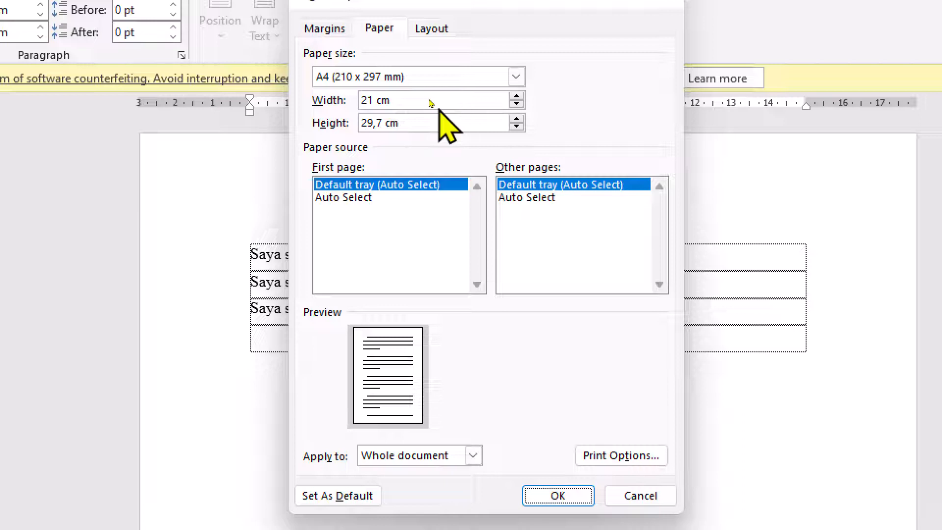
- Choose A4 (210 x 297 mm) as the paper size, review the margins, and apply the page setup to the whole document
left_click(367, 77)
left_click(367, 91)
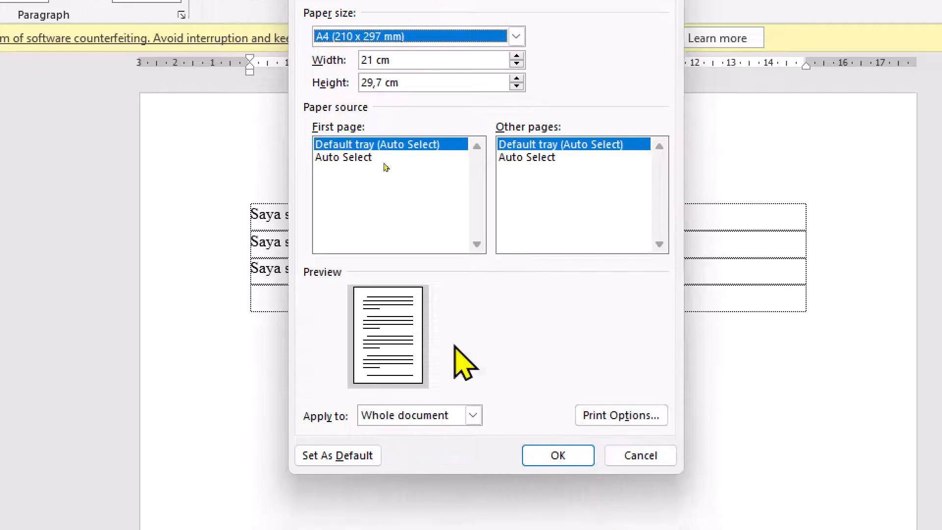
left_click(321, 70)
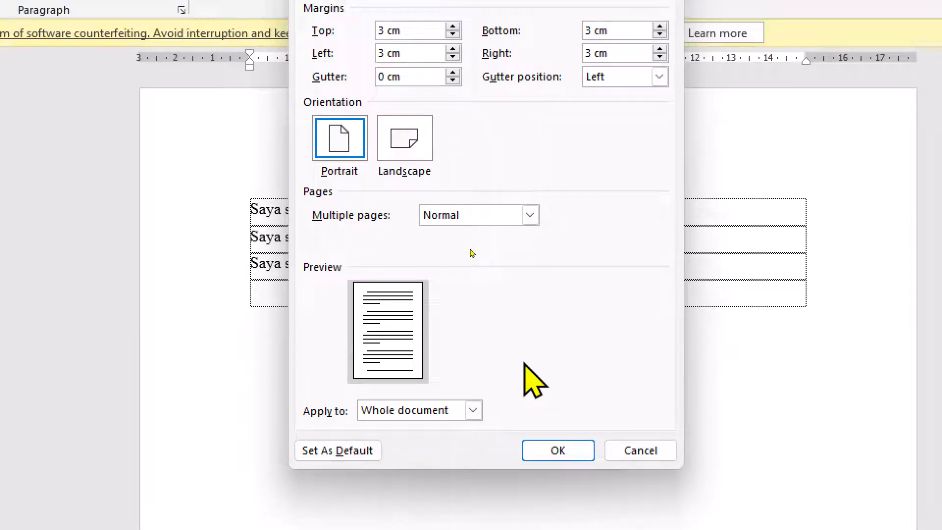
left_click(548, 448)
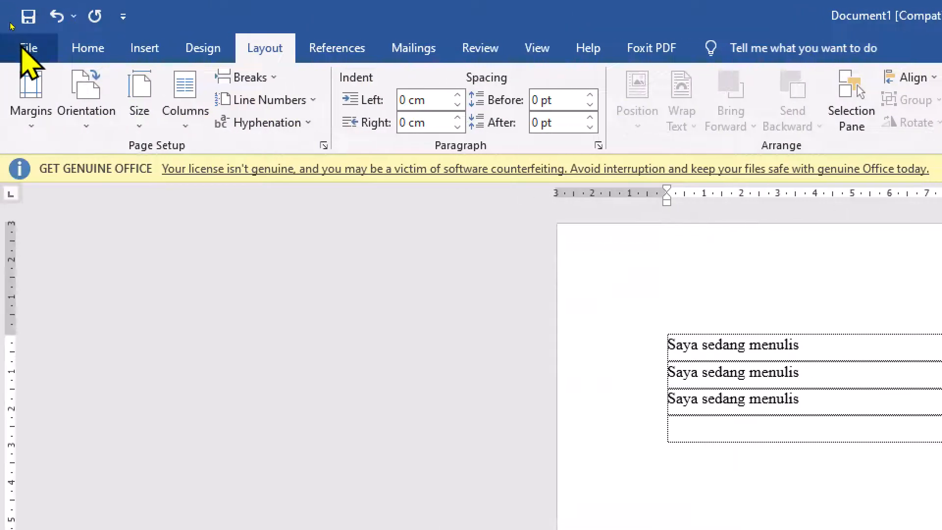
- Open the advanced Word options and go to the display settings that control the measurement units
left_click(22, 47)
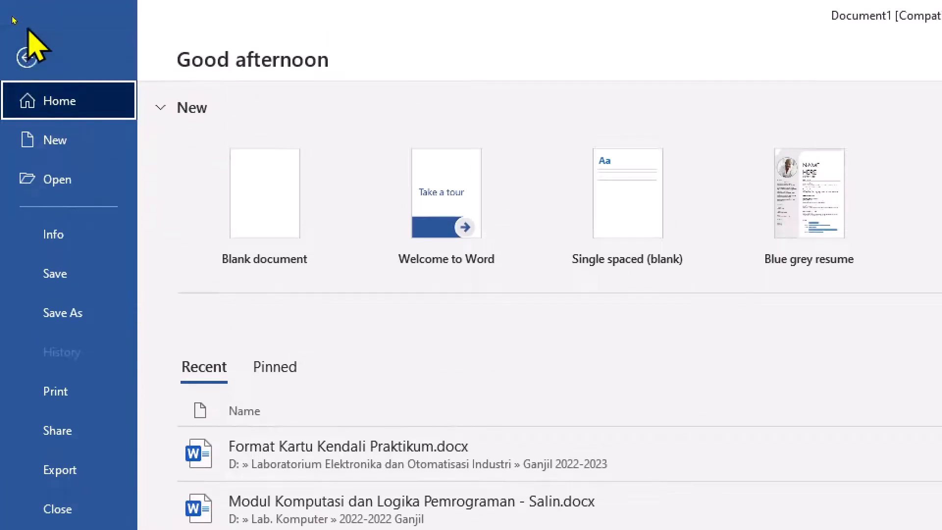
left_click(24, 48)
left_click(23, 40)
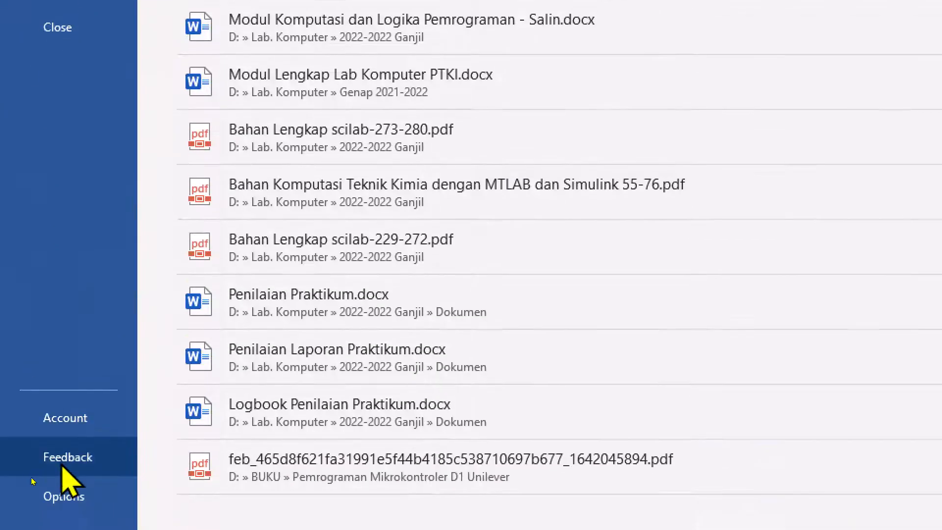
left_click(64, 455)
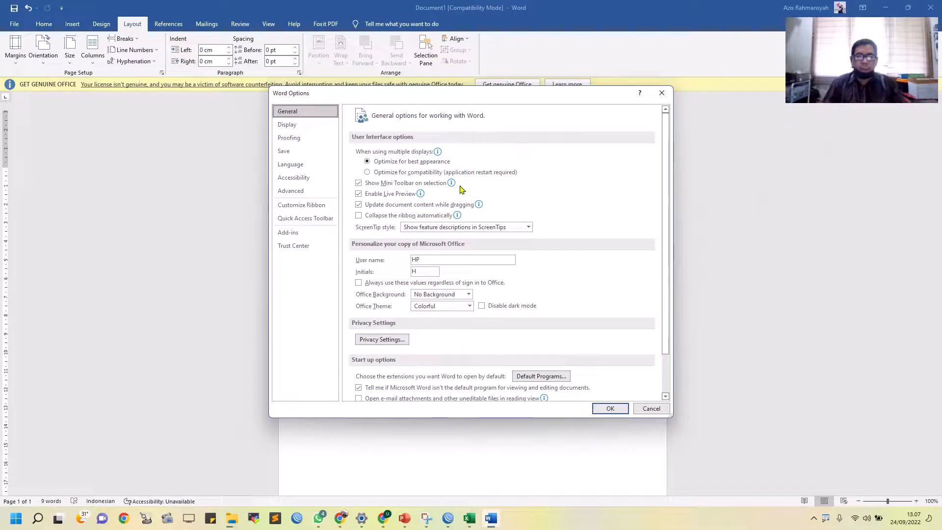
left_click(303, 193)
scroll(434, 247, "down", 12)
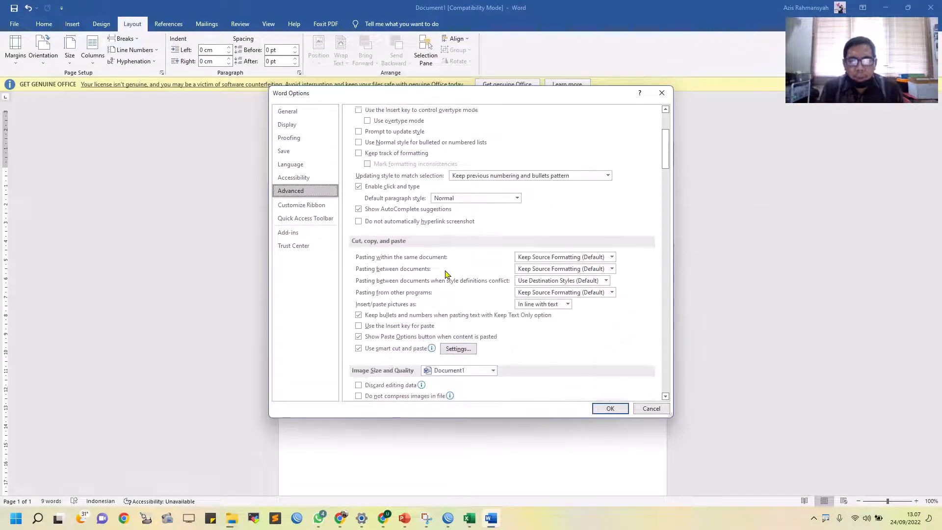
scroll(466, 297, "down", 4)
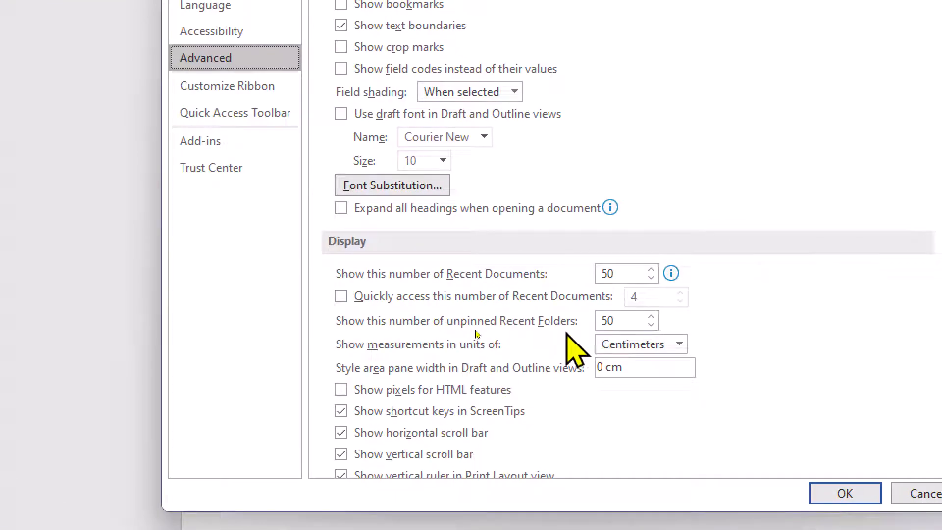
- Try Inches as the unit for displayed measurements and switch back to Centimeters
left_click(610, 345)
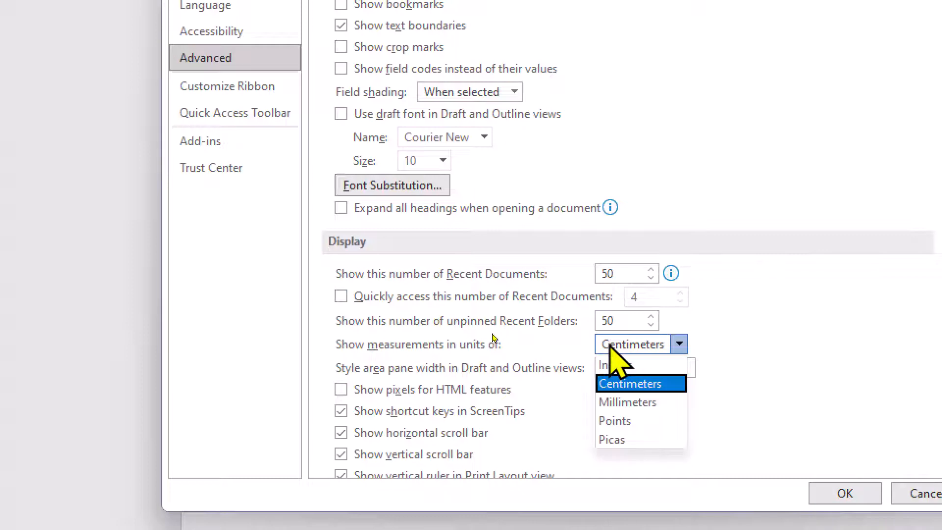
left_click(624, 366)
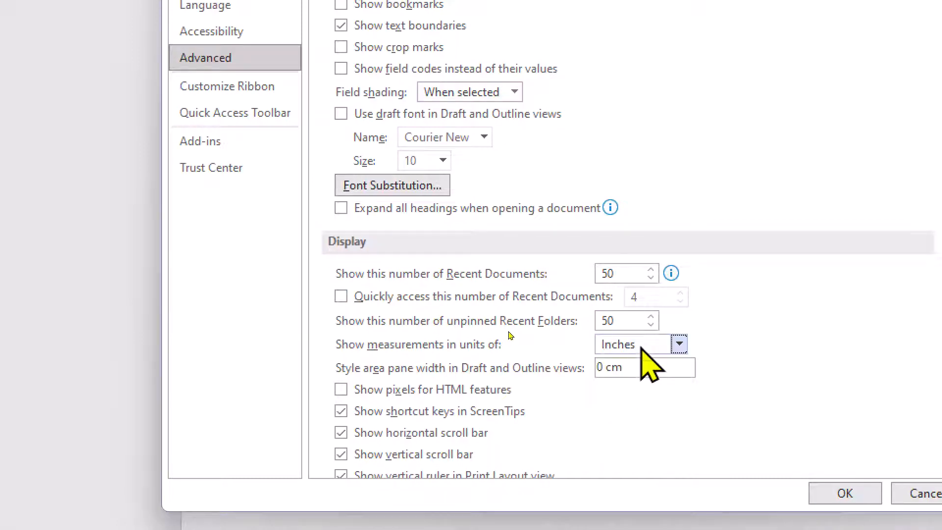
left_click(644, 344)
left_click(632, 383)
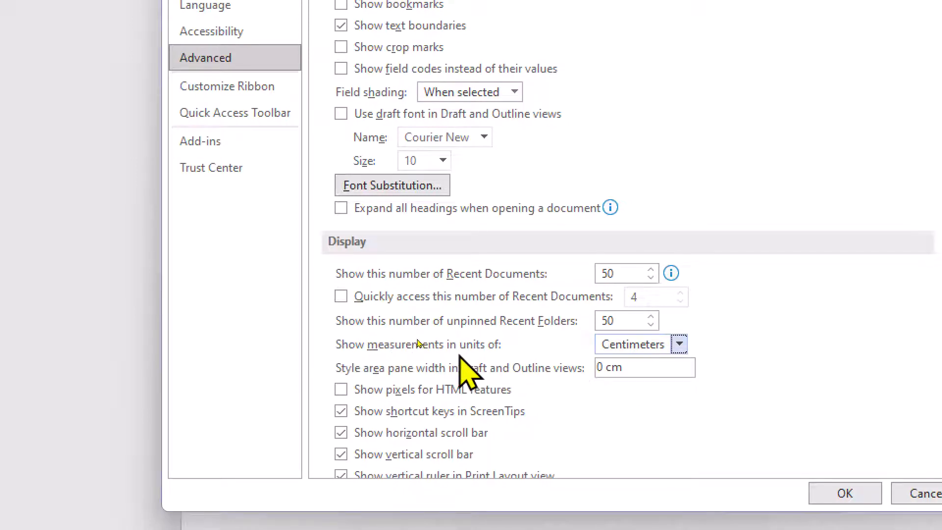
- Set the displayed measurement units to Inches and apply the Word options
left_click(633, 345)
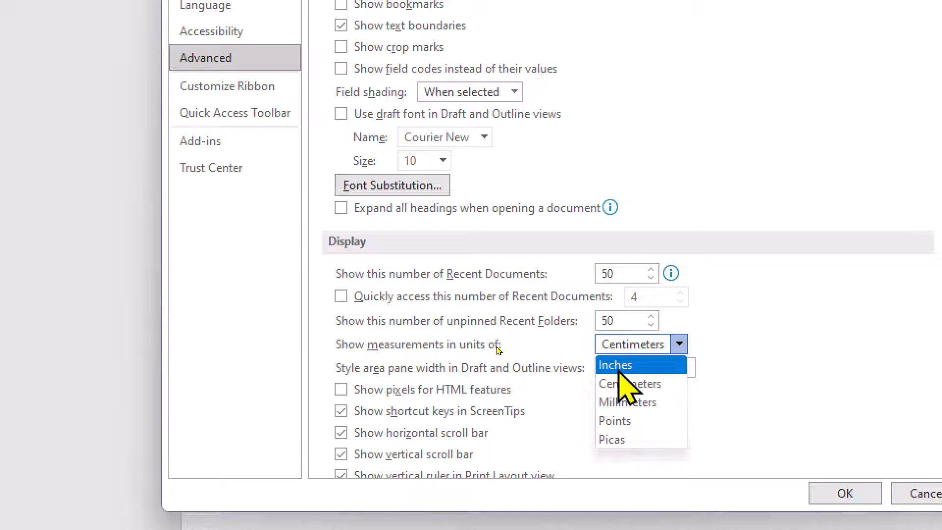
left_click(620, 372)
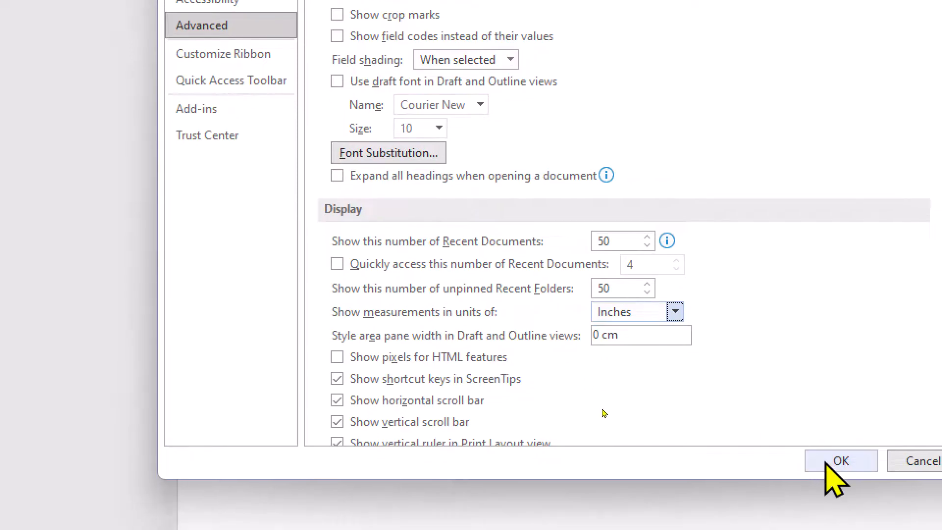
left_click(837, 473)
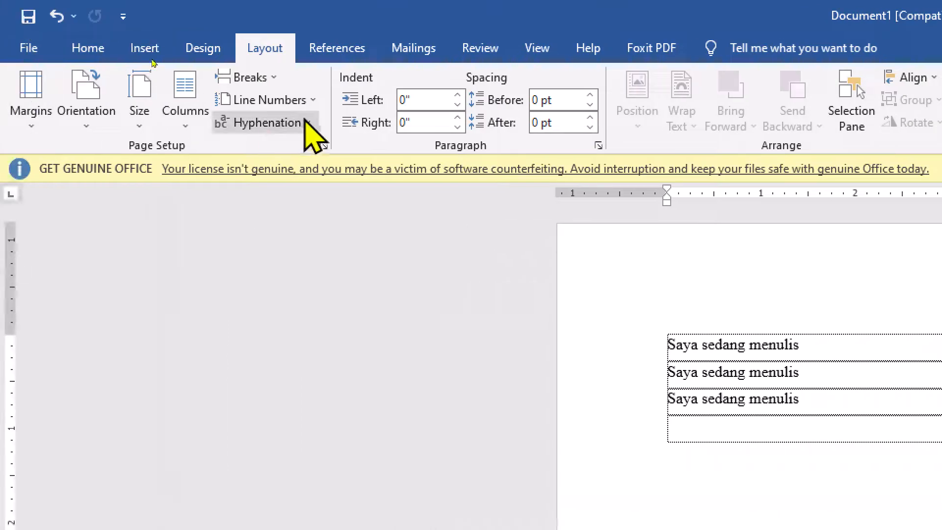
- Check the page margins in inches in the page setup and close it without changing anything
left_click(324, 146)
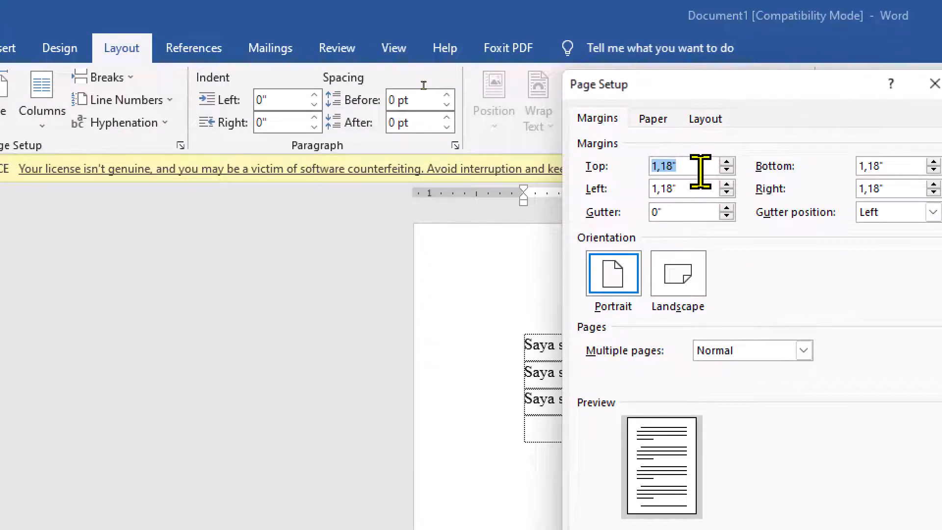
left_click(685, 167)
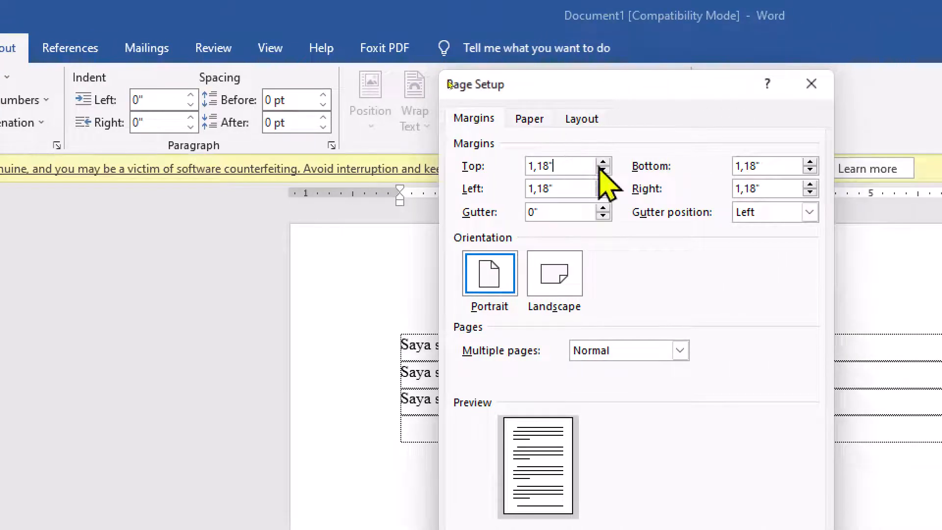
left_click(810, 84)
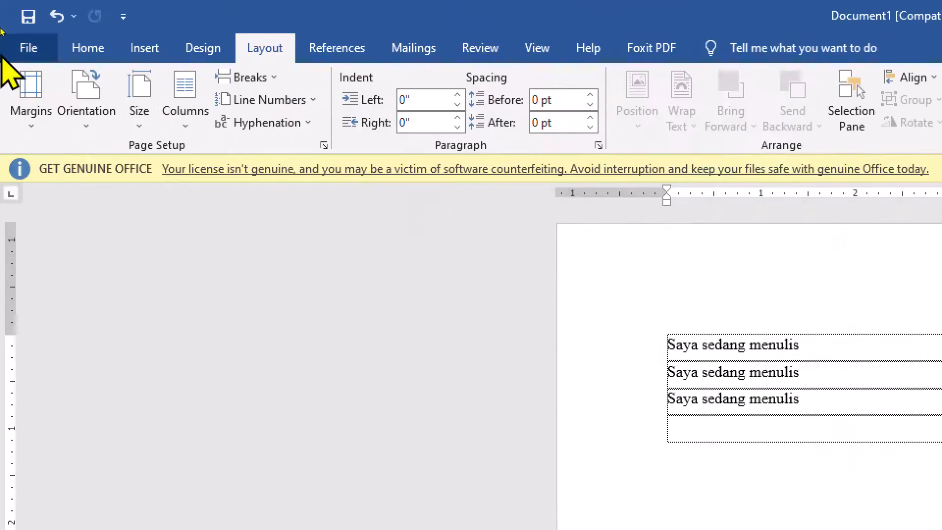
- Set the displayed measurement units to Centimeters in the advanced Word options and apply the change
left_click(26, 46)
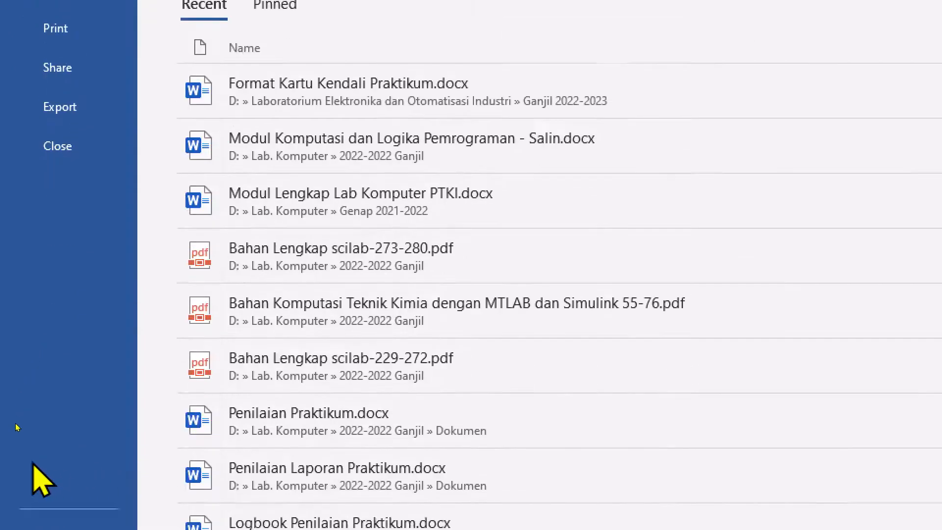
left_click(58, 451)
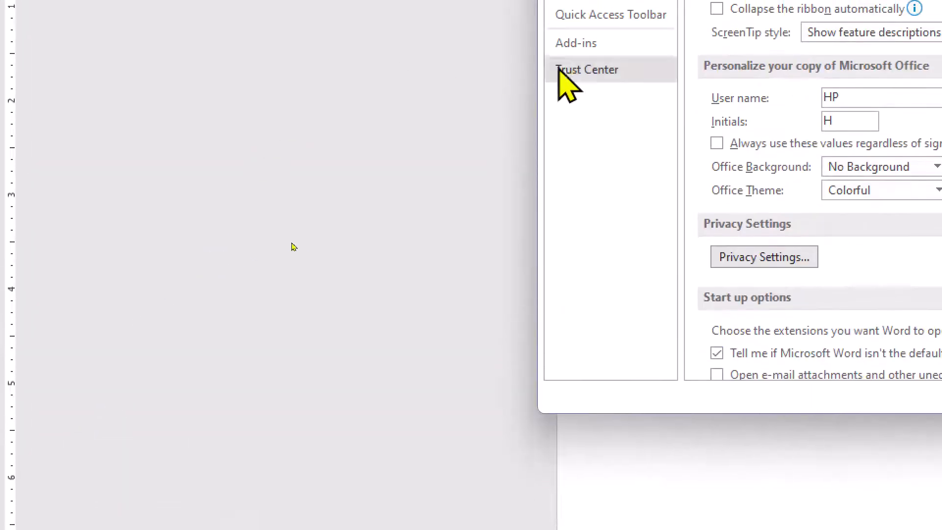
left_click(606, 143)
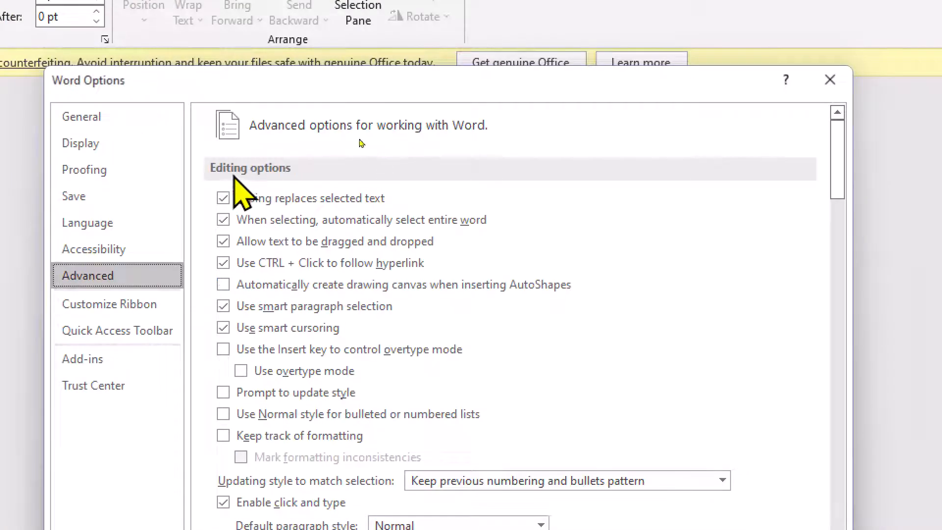
scroll(343, 206, "down", 3)
scroll(312, 401, "down", 8)
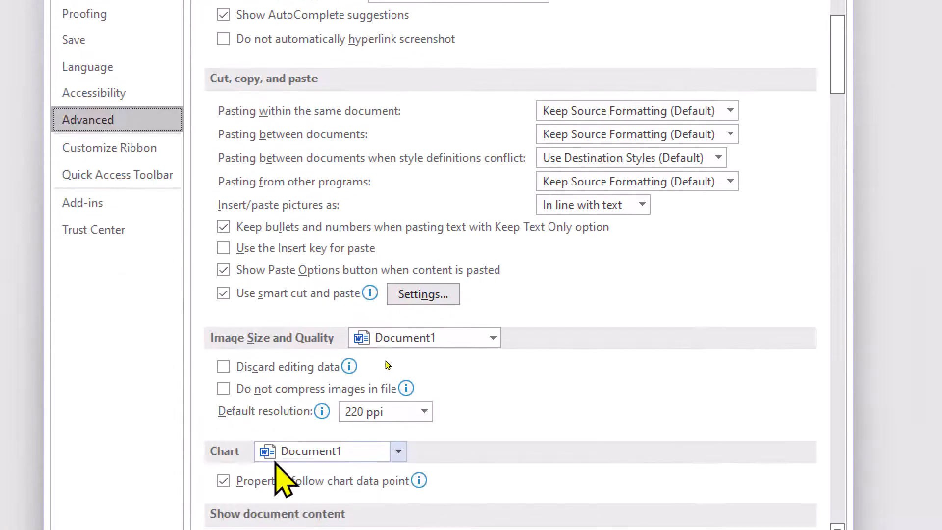
scroll(297, 446, "down", 6)
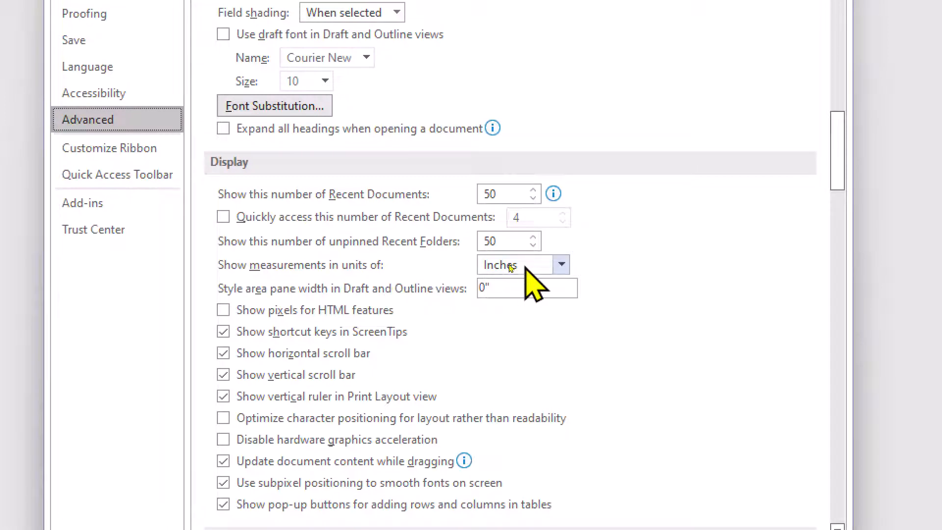
left_click(520, 265)
left_click(516, 307)
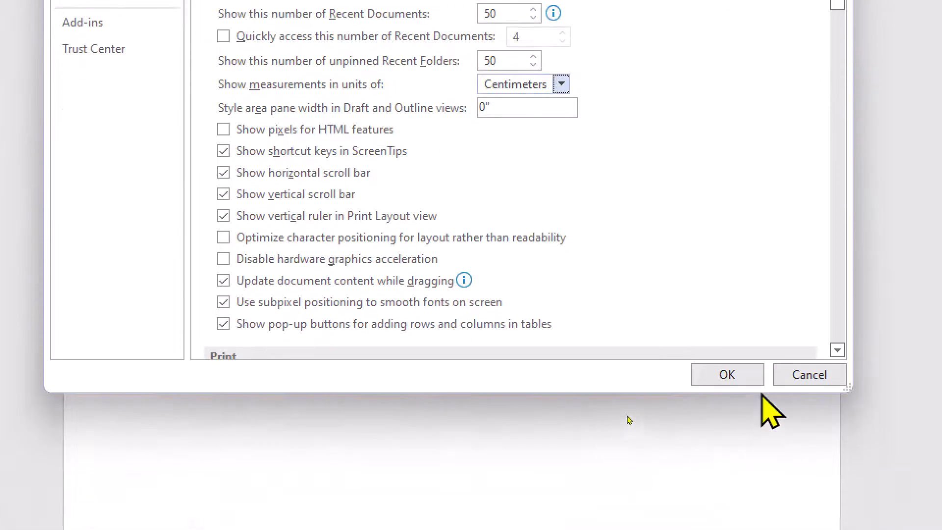
left_click(731, 375)
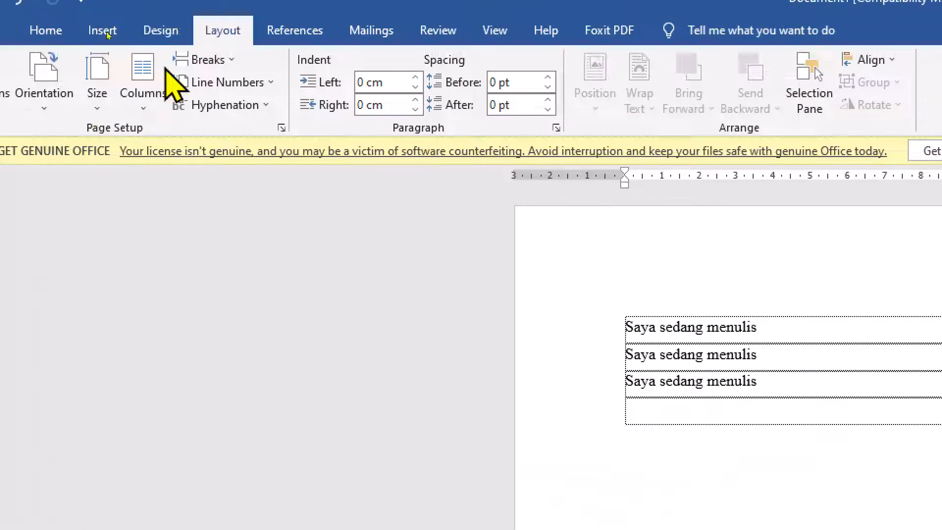
- Review the page setup in centimetres and confirm it for the whole document
left_click(45, 30)
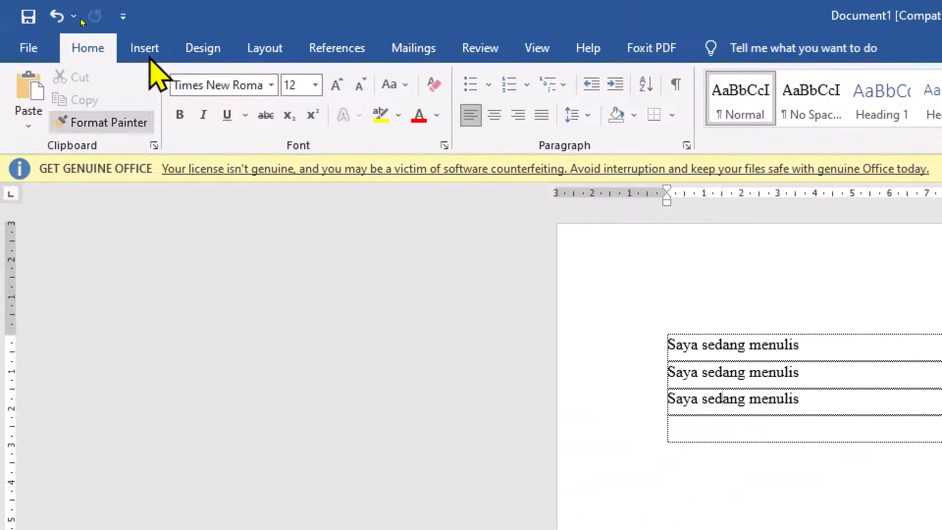
left_click(256, 51)
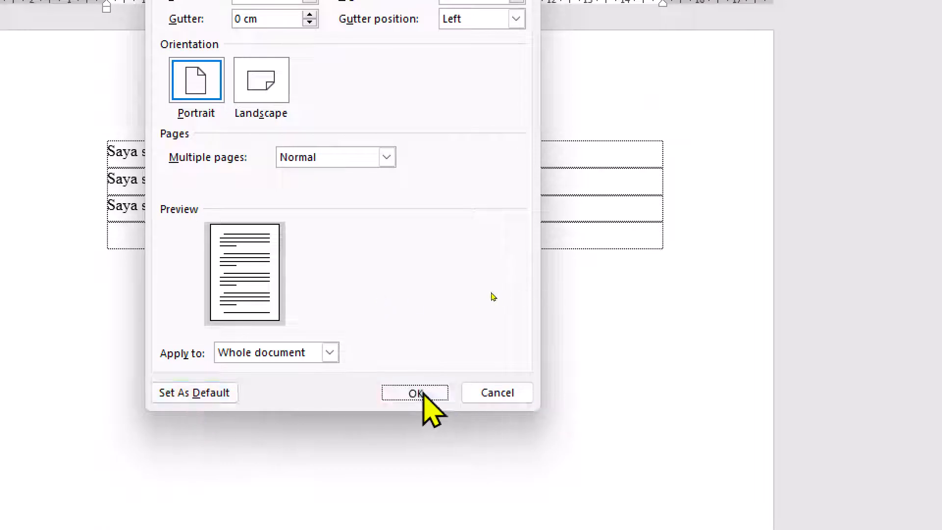
left_click(415, 393)
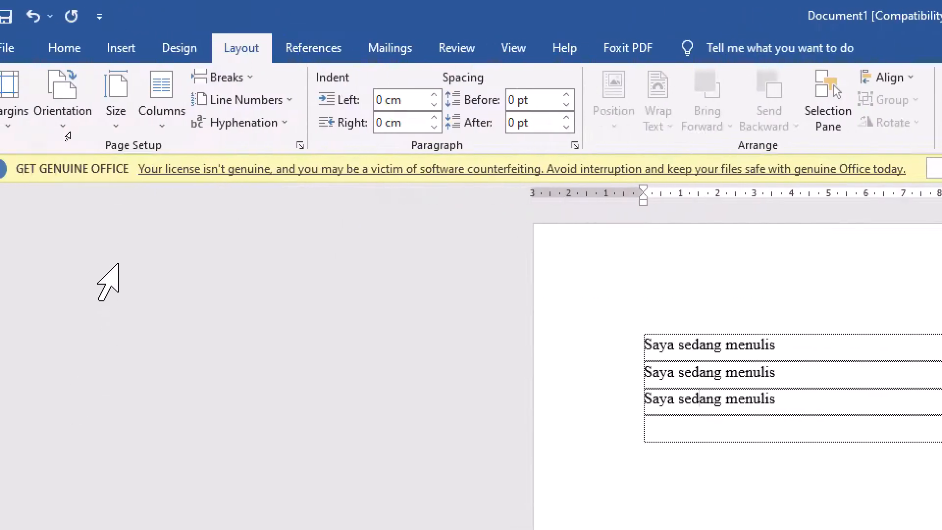
- Look briefly at the numbering library, then delete the three "Saya sedang menulis" lines from the document
left_click(84, 49)
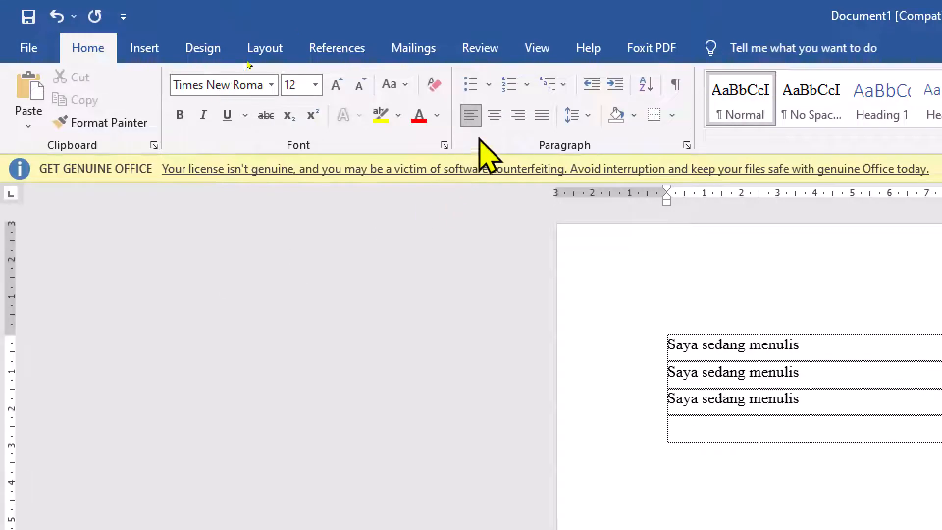
left_click(527, 84)
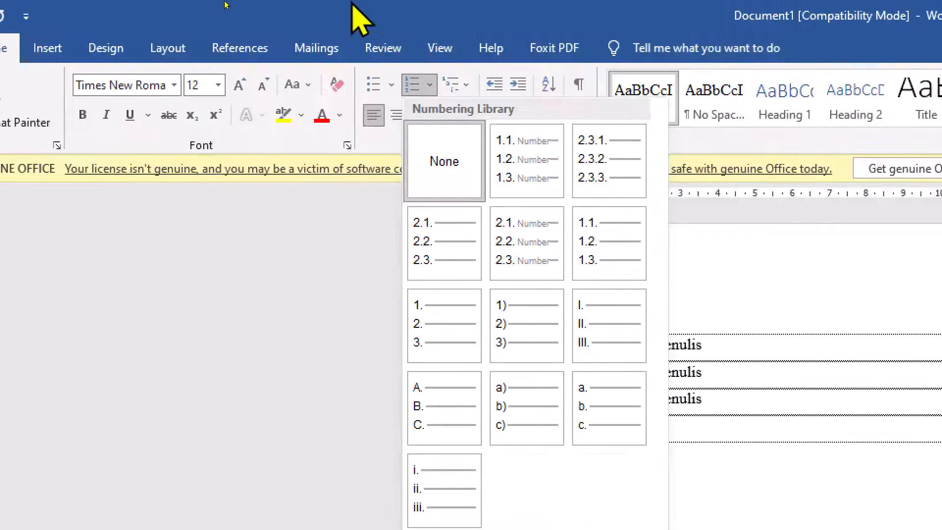
left_click(312, 208)
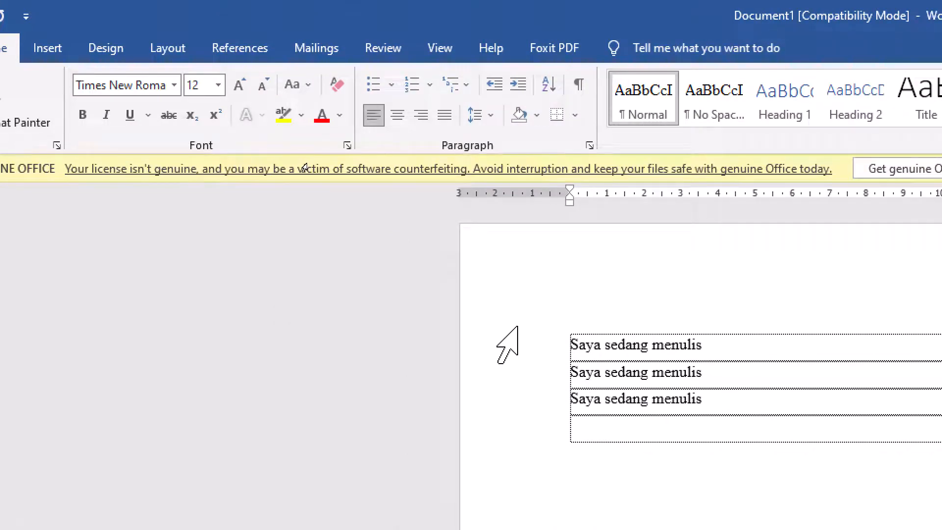
left_click_drag(724, 409, 503, 349)
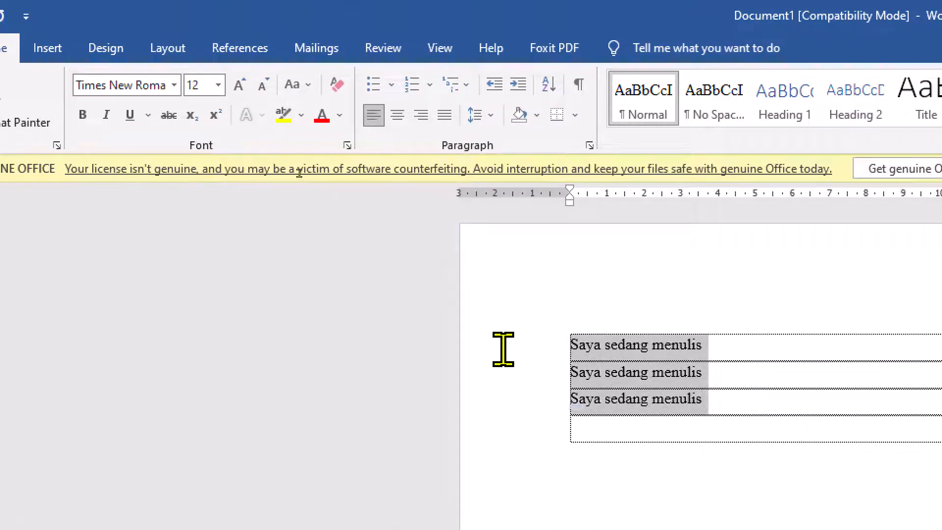
key("BackSpace")
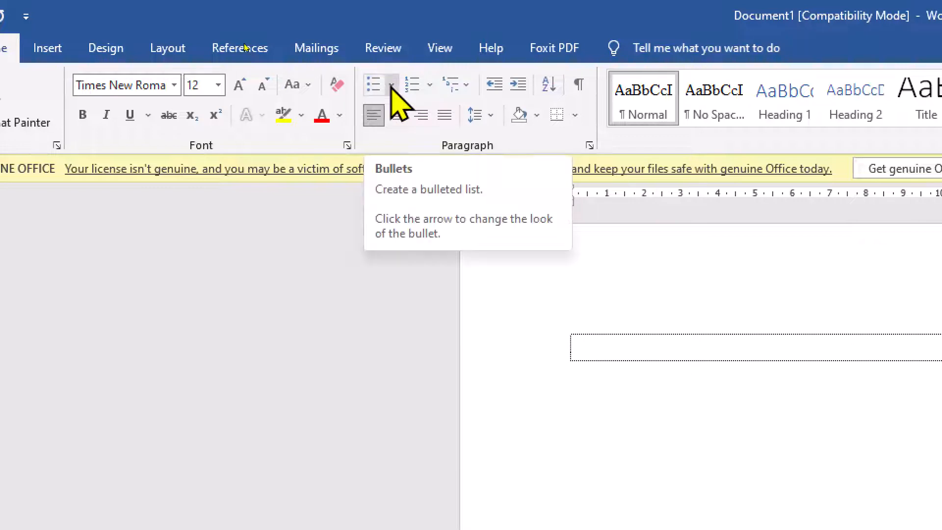
- Examine the available bullet, numbering and multilevel list libraries
left_click(391, 84)
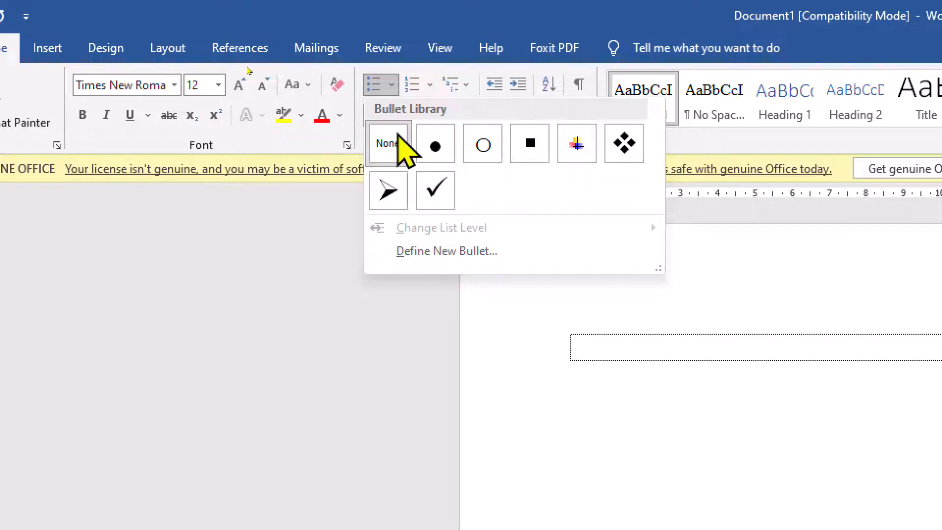
left_click(432, 84)
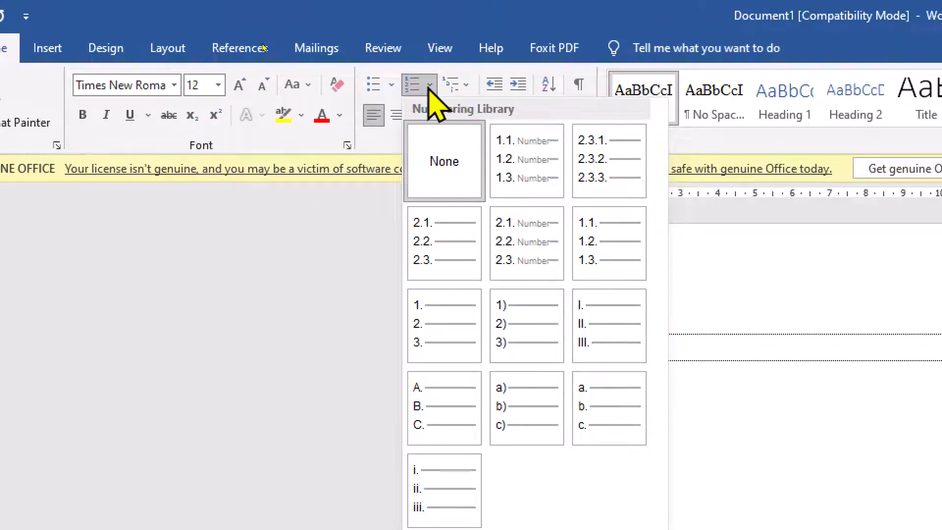
left_click(466, 87)
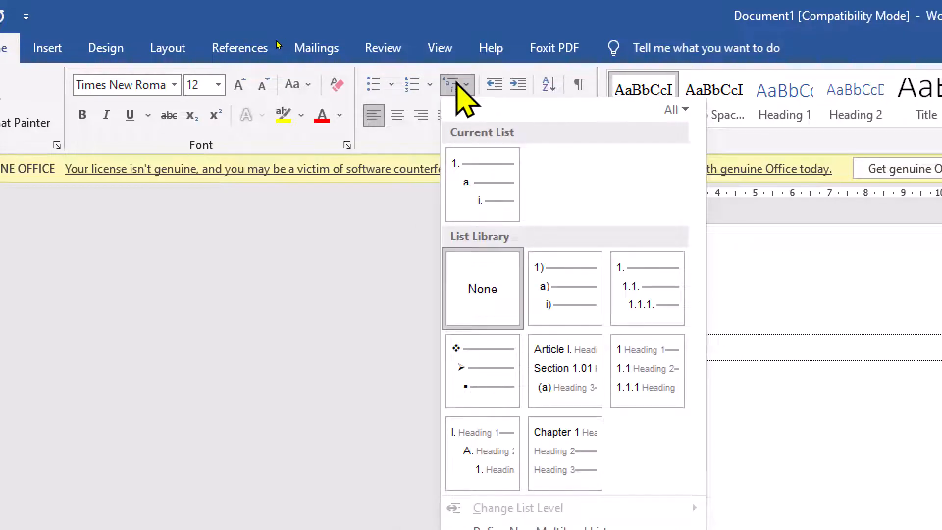
left_click(458, 83)
left_click(467, 85)
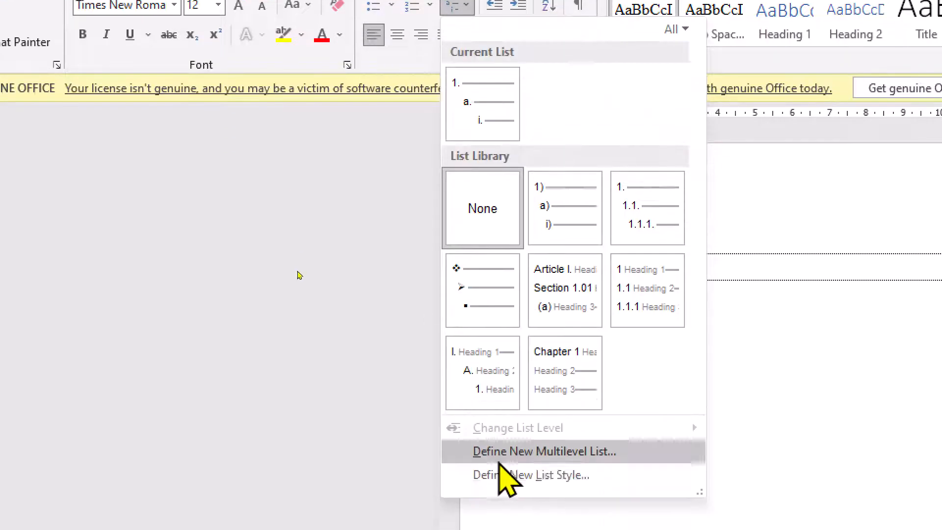
- Start defining a new multilevel list and replace the level 1 number format with BAB
mouse_move(577, 312)
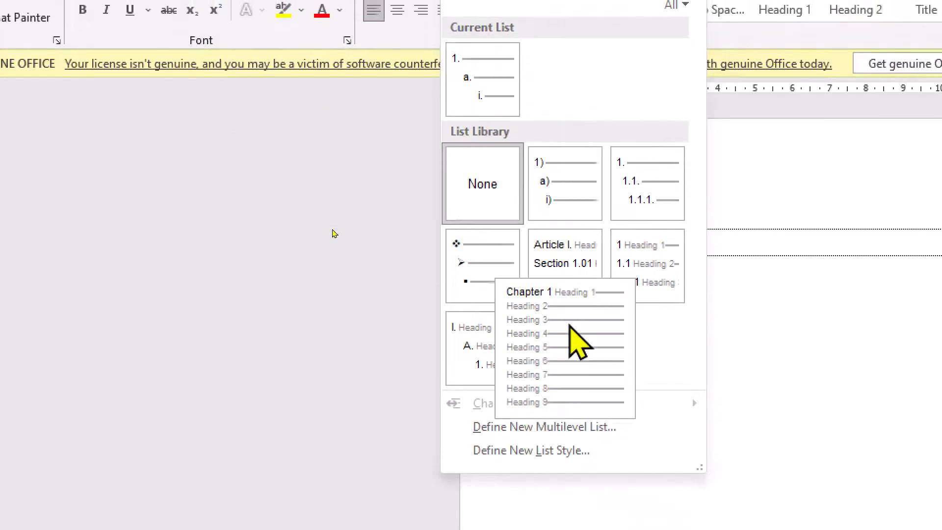
left_click(564, 431)
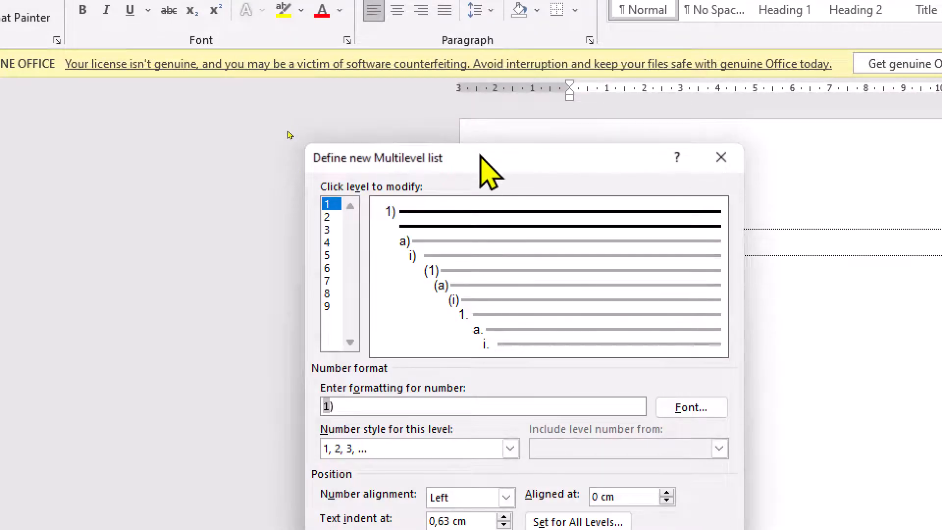
left_click_drag(480, 156, 497, 67)
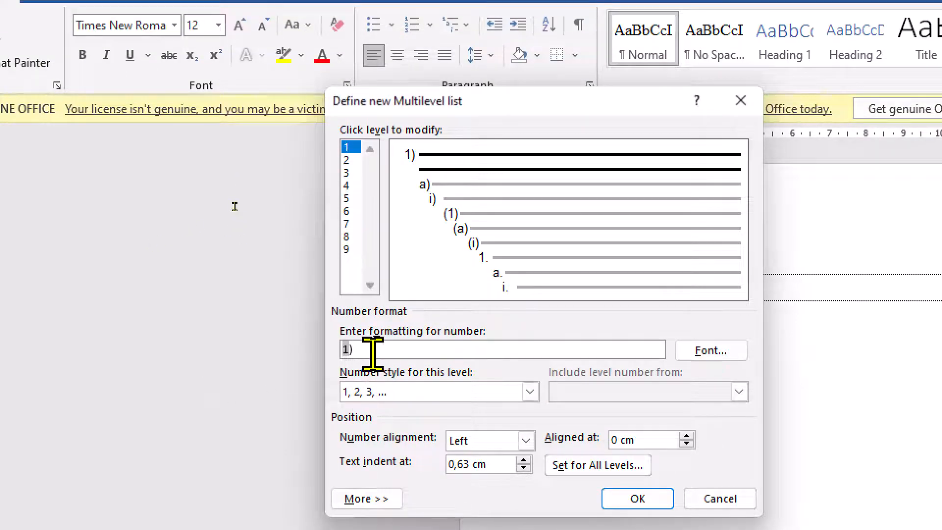
key("BackSpace")
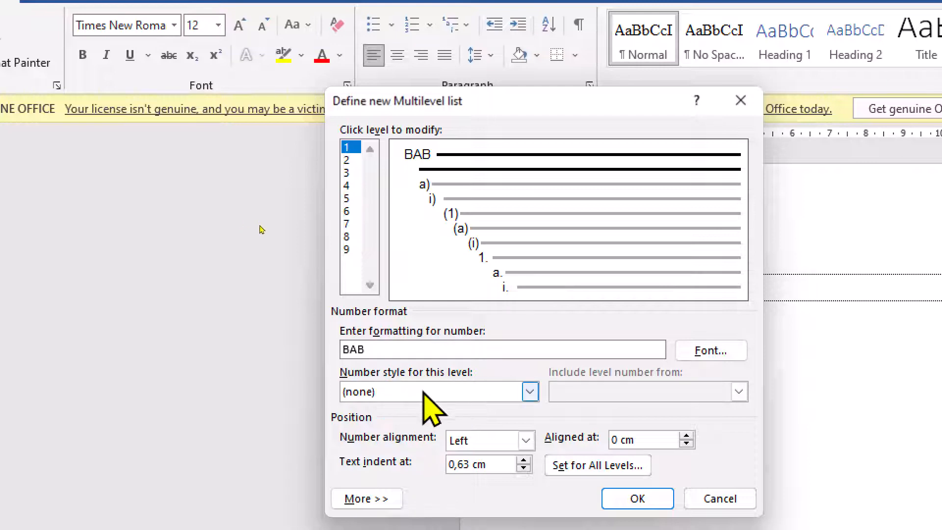
- Try the 1, 2, 3, ... number style and a manually entered 1 after BAB, and remove the number again
left_click(383, 391)
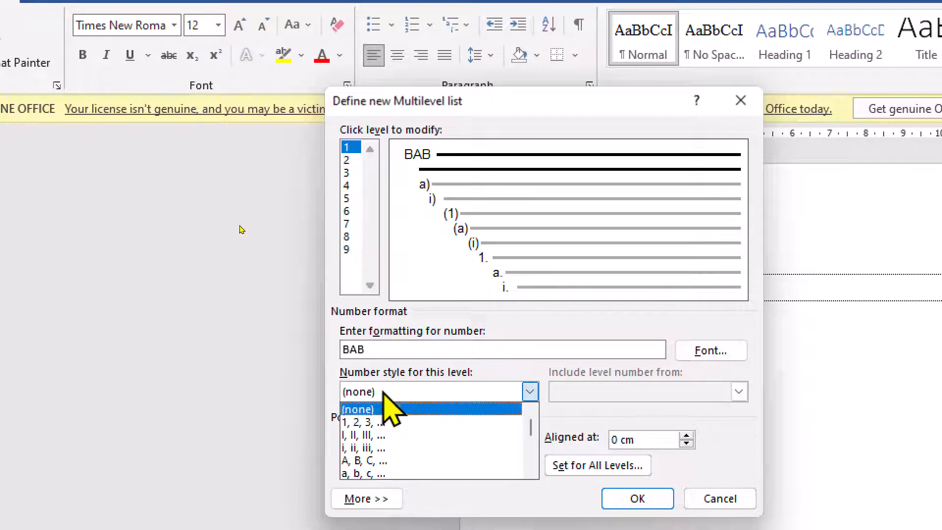
left_click(385, 423)
left_click(388, 350)
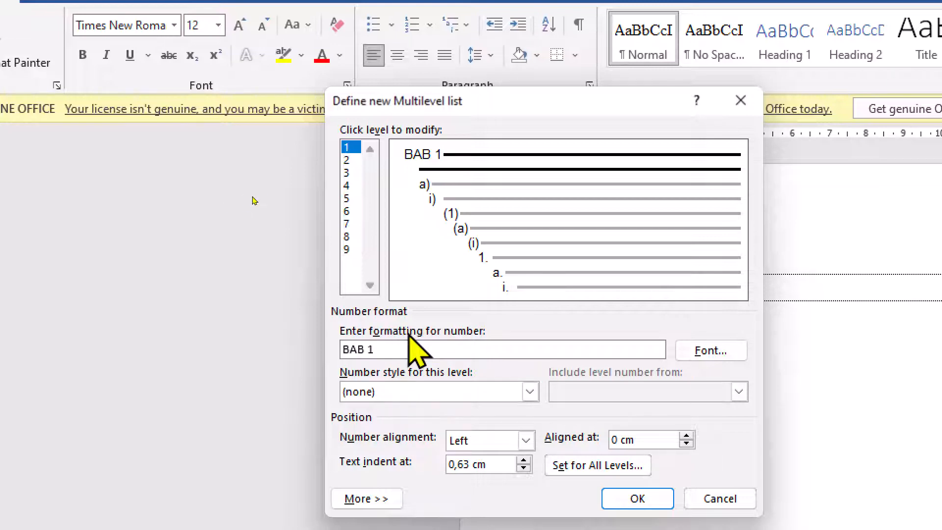
key("BackSpace")
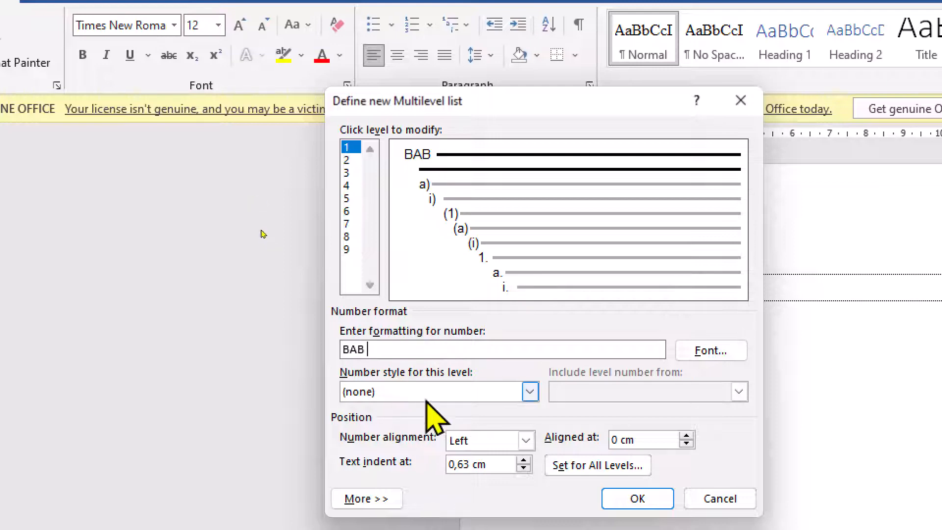
- Set the level 1 number style to 1, 2, 3, ... after BAB and show the additional multilevel list options
left_click(435, 393)
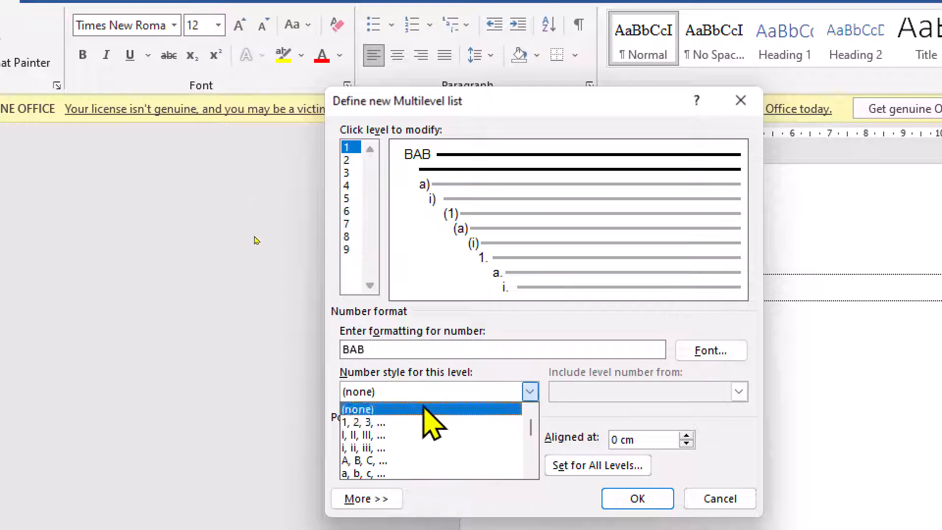
left_click(398, 419)
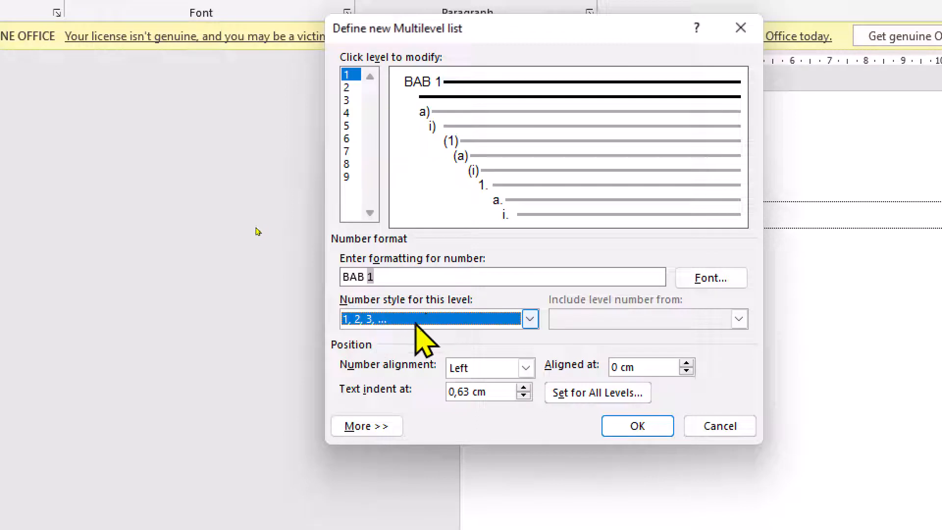
left_click(387, 430)
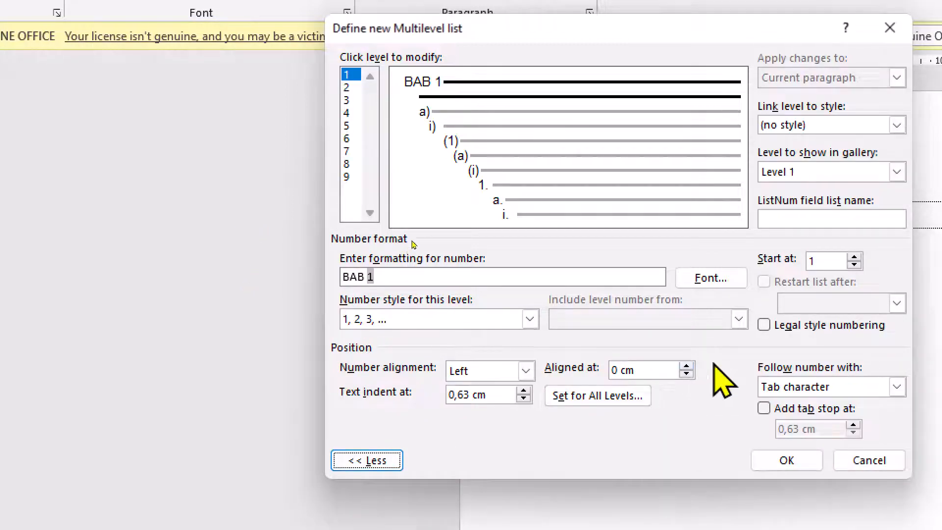
- Try Legal style numbering for level 1 and turn it off again
left_click(765, 325)
left_click(764, 325)
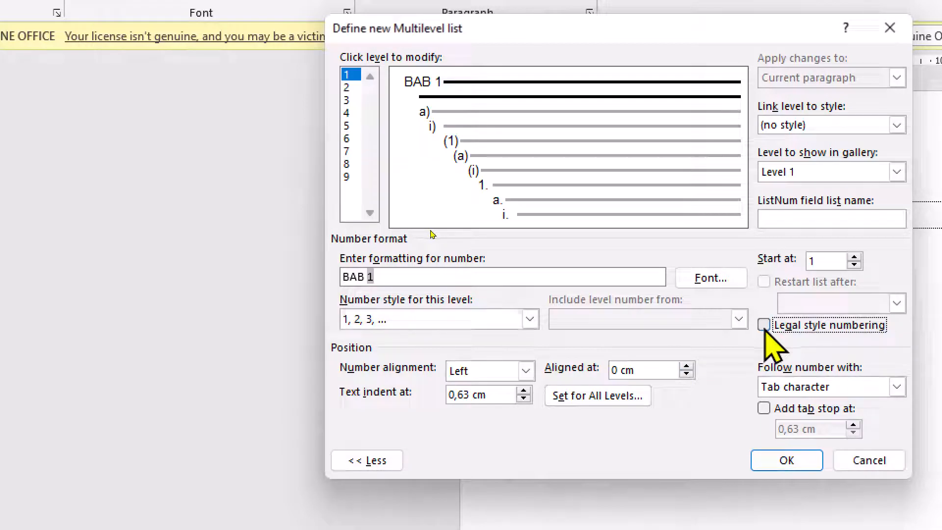
left_click(765, 326)
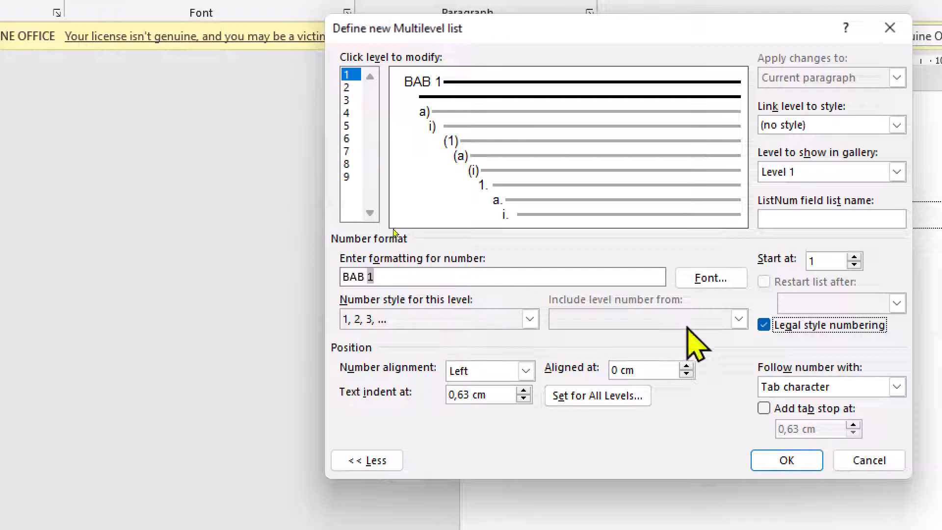
left_click(764, 325)
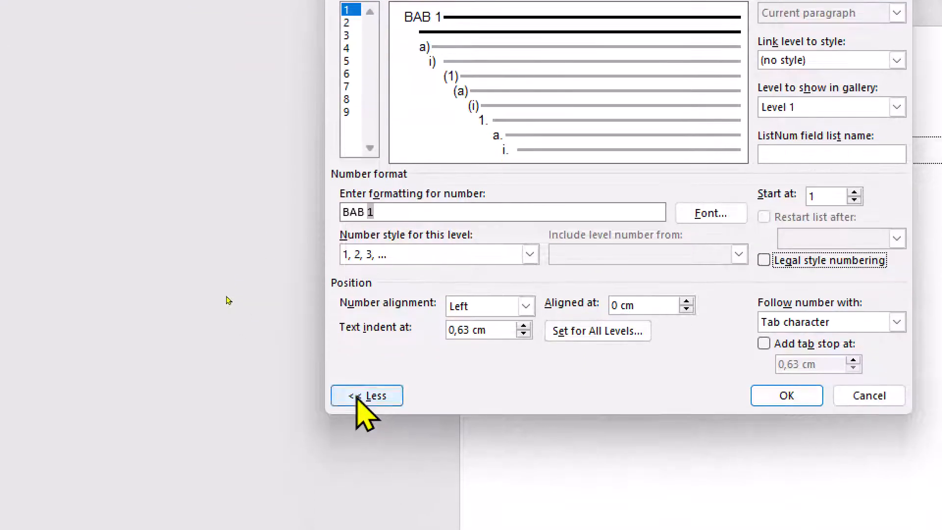
- Switch to level 2 of the multilevel list and clear its existing number format
left_click(367, 461)
left_click(366, 361)
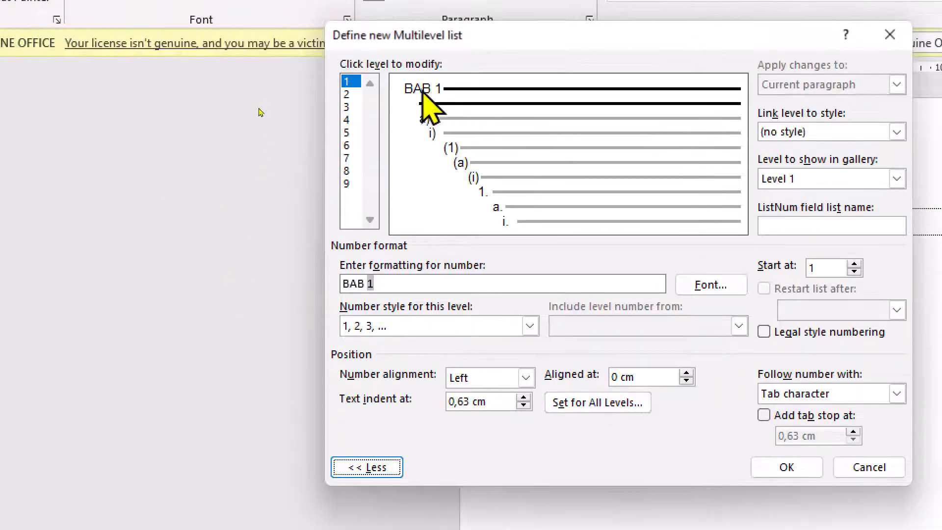
left_click(346, 95)
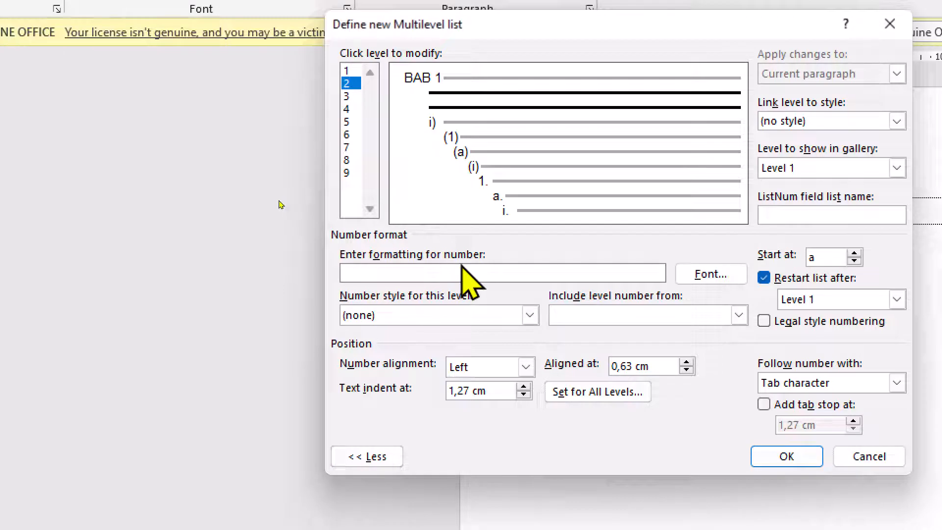
- Try numbering level 2 with the level 1 number followed by the 1, 2, 3, ... style as 1.1., and clear it again
left_click(581, 317)
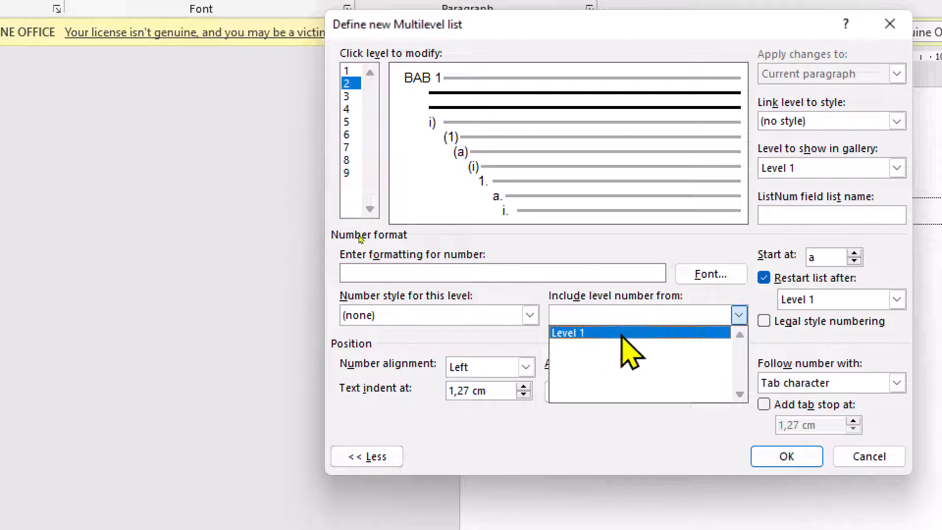
left_click(586, 333)
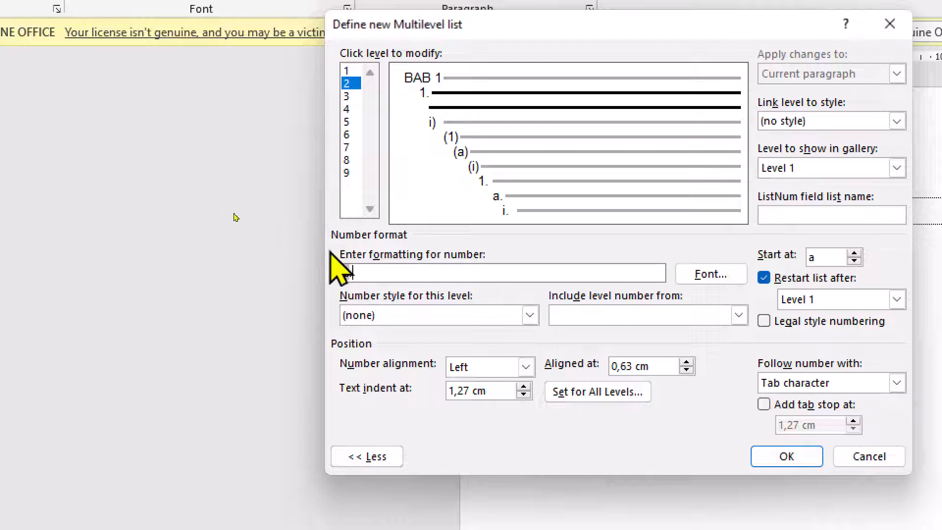
left_click(395, 318)
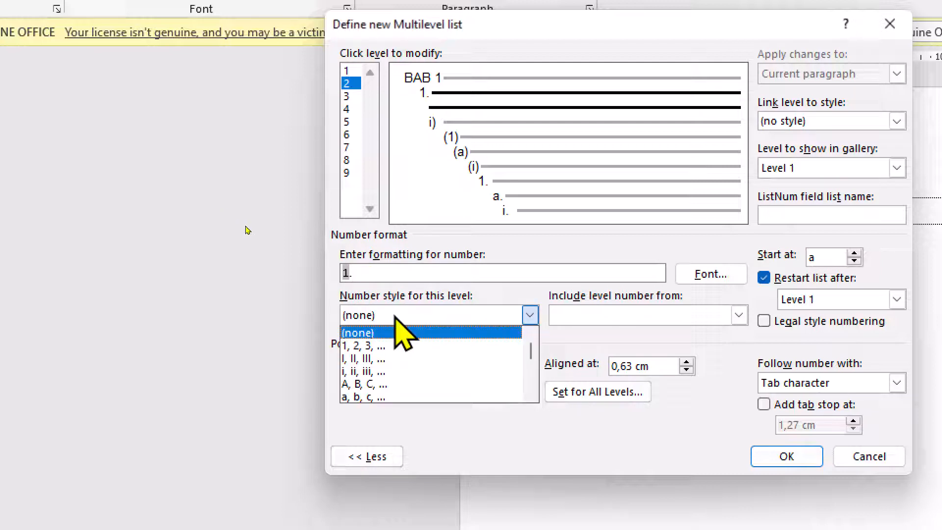
left_click(387, 346)
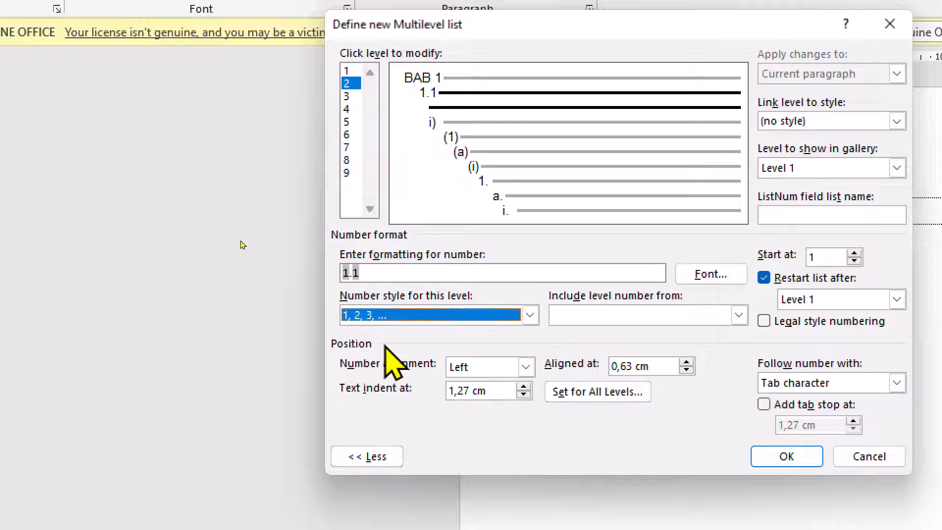
left_click(369, 275)
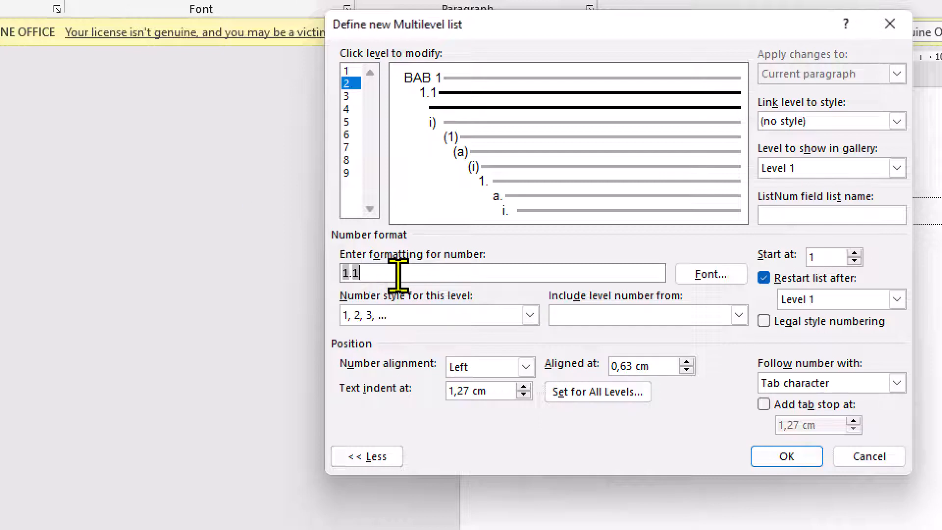
type(".")
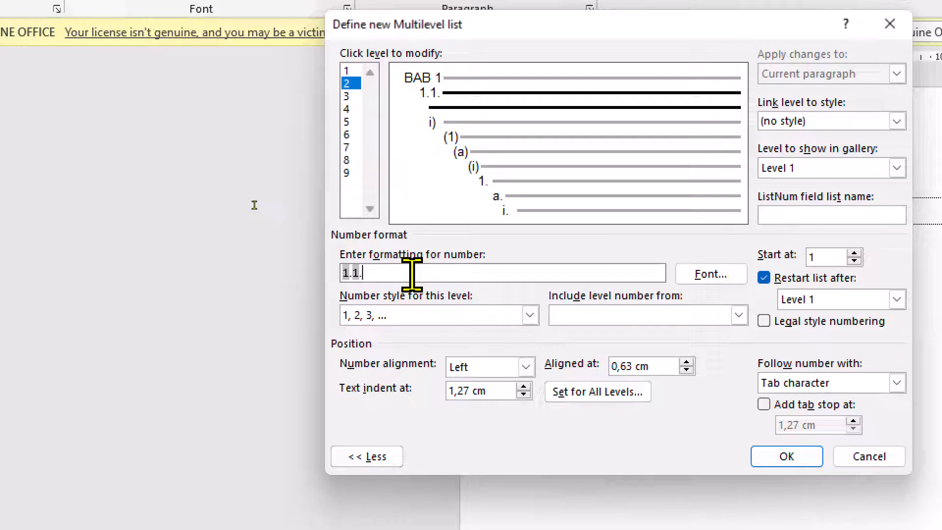
key("BackSpace")
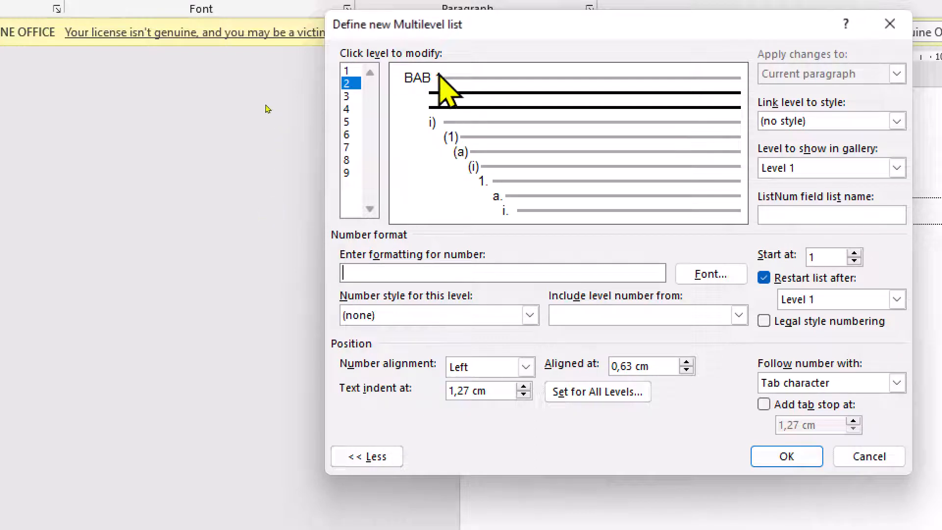
- Set the level 2 number format to 1.1. by including the Level 1 number and adding the 1, 2, 3, ... style
left_click(608, 314)
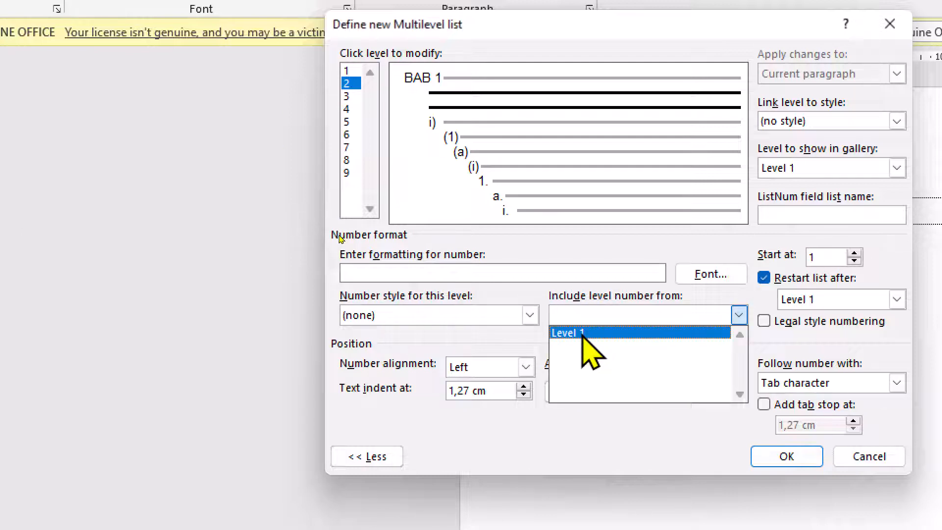
left_click(582, 333)
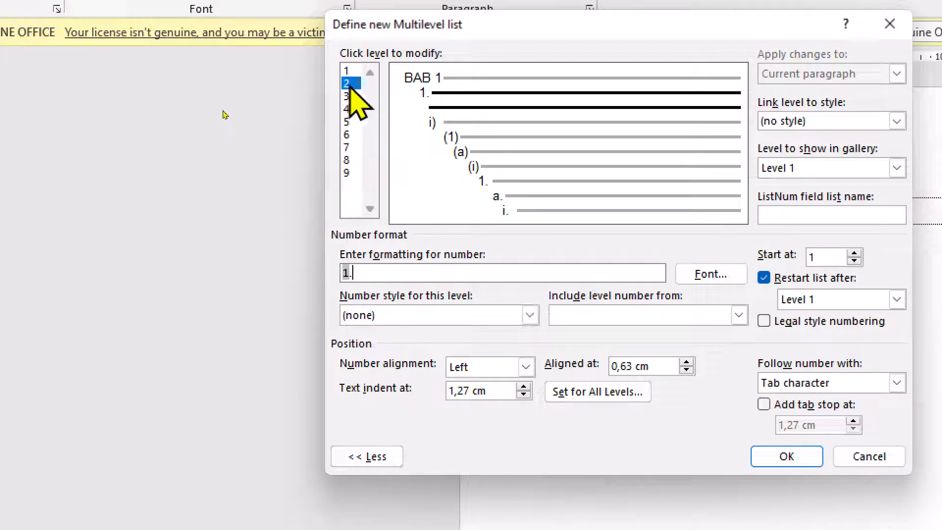
left_click(381, 318)
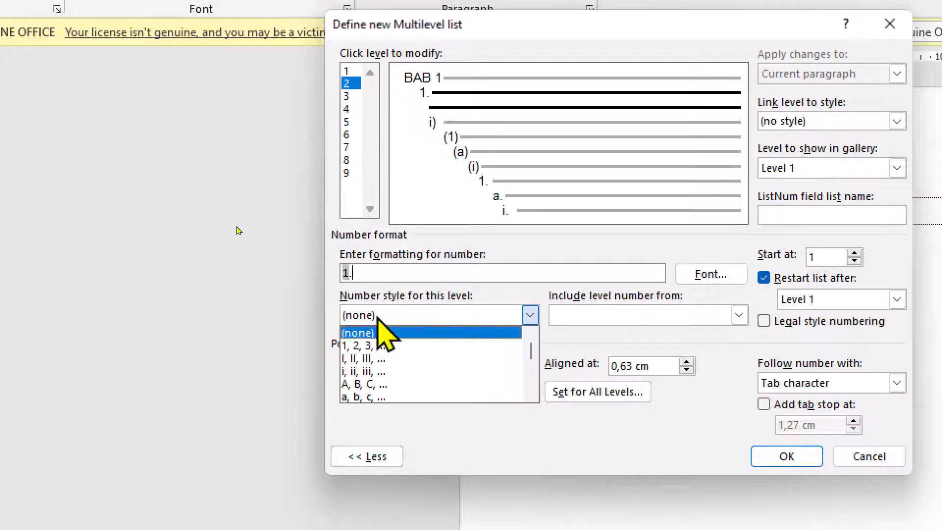
left_click(381, 346)
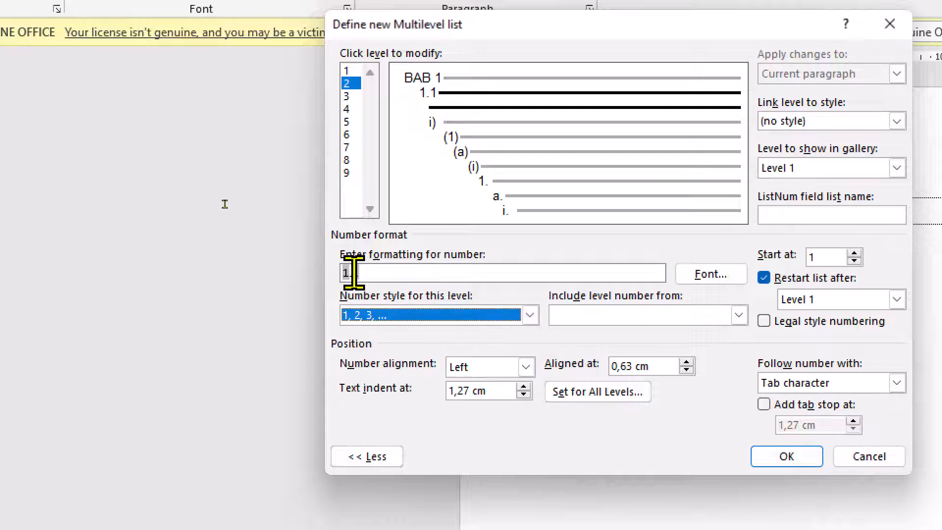
left_click(376, 272)
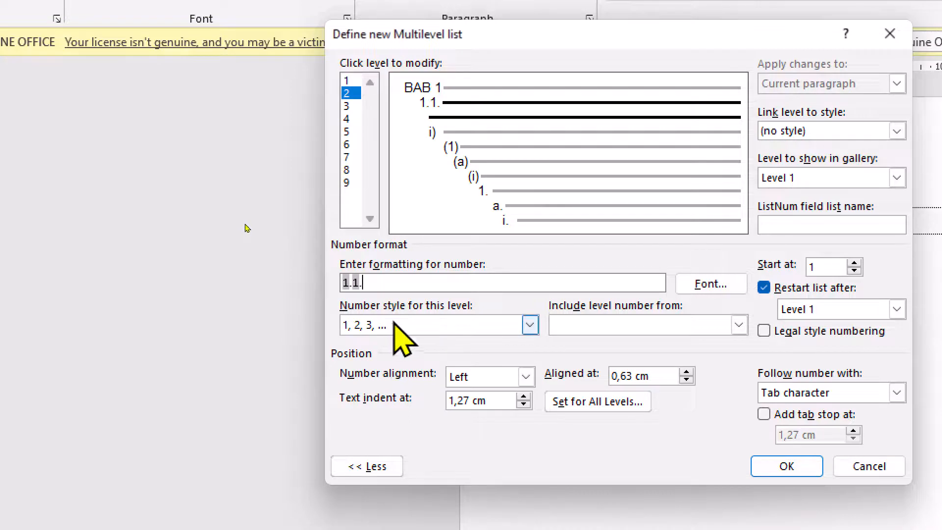
- Set the level 3 number format to 1. using the 1, 2, 3, ... number style
left_click(348, 106)
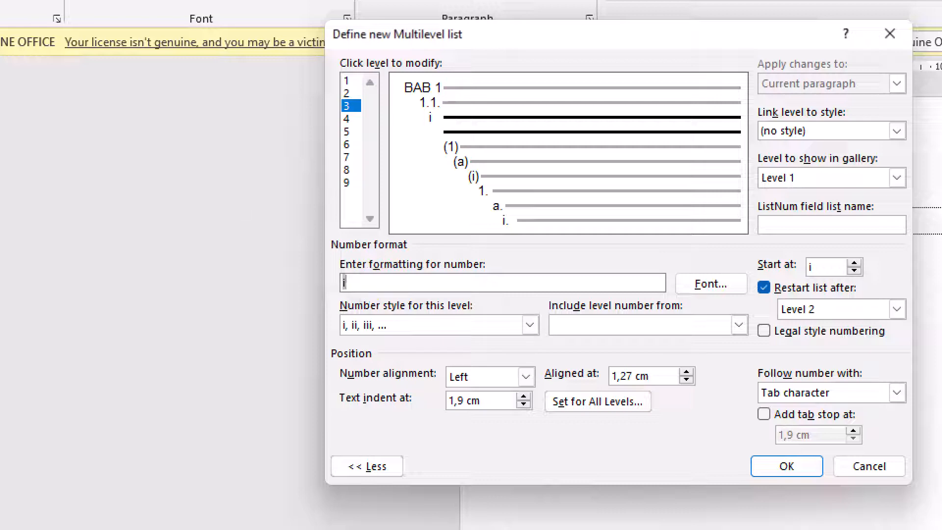
left_click(382, 326)
left_click(382, 354)
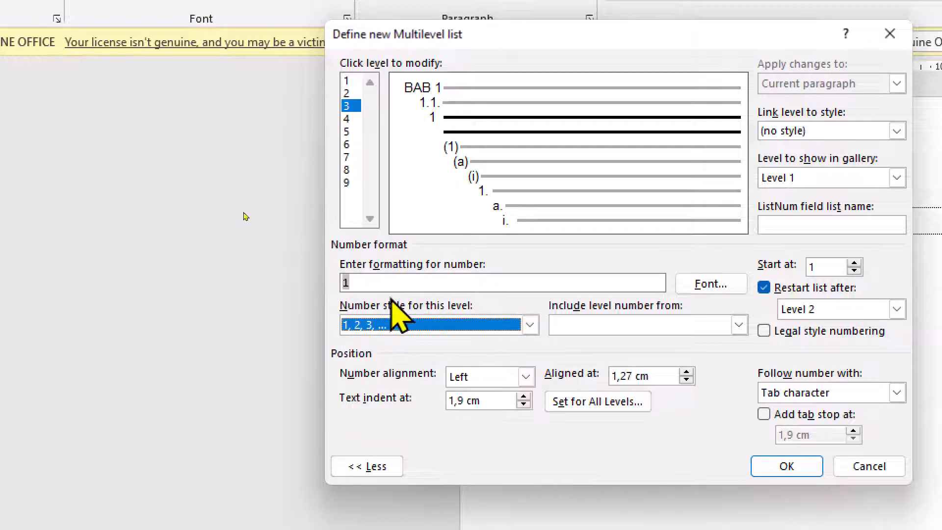
left_click(377, 282)
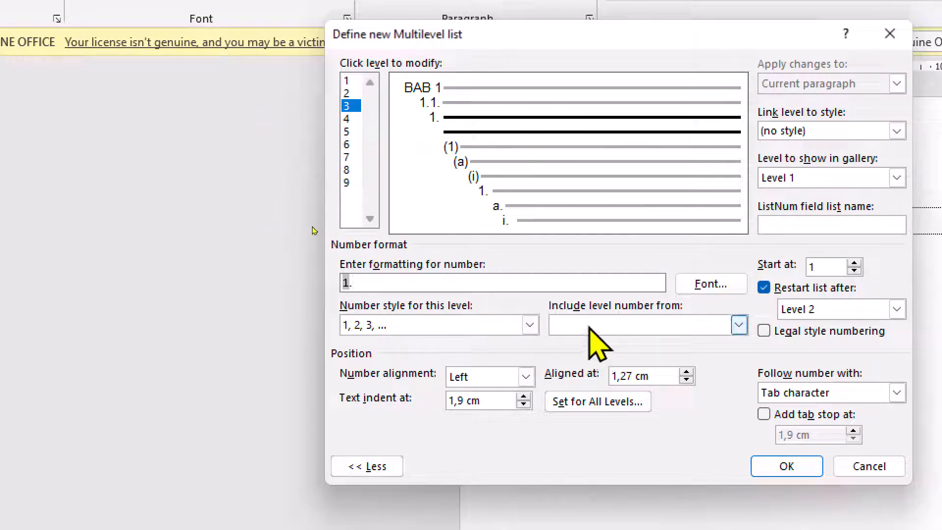
- Try Legal style numbering for level 3 and turn it off again
left_click(764, 330)
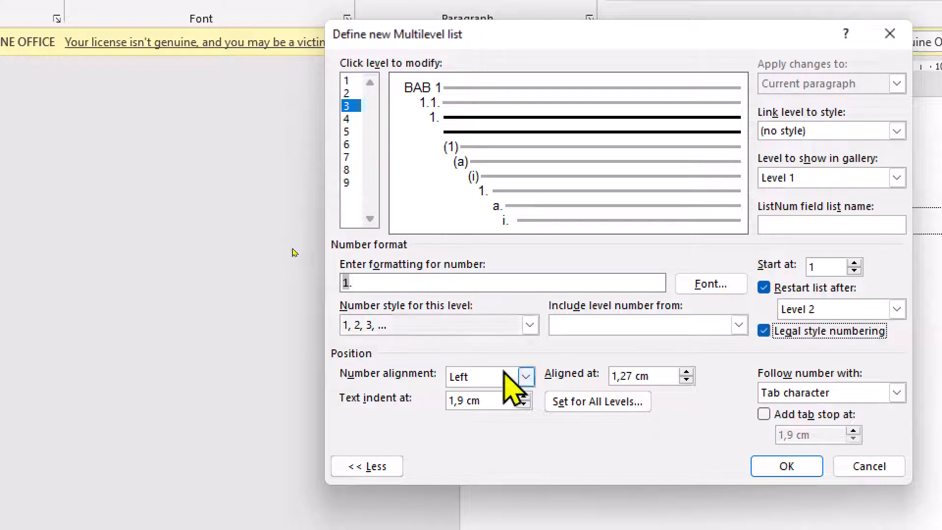
left_click(802, 336)
double_click(800, 336)
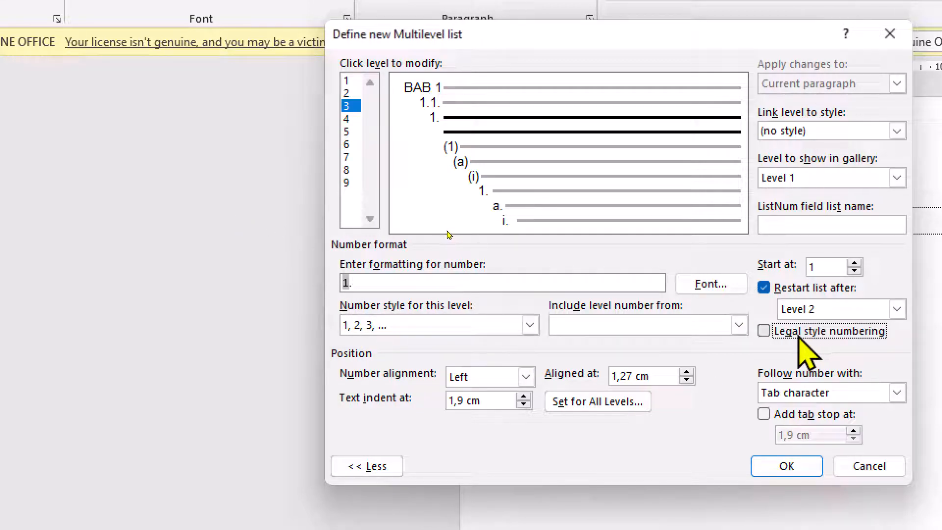
left_click(797, 334)
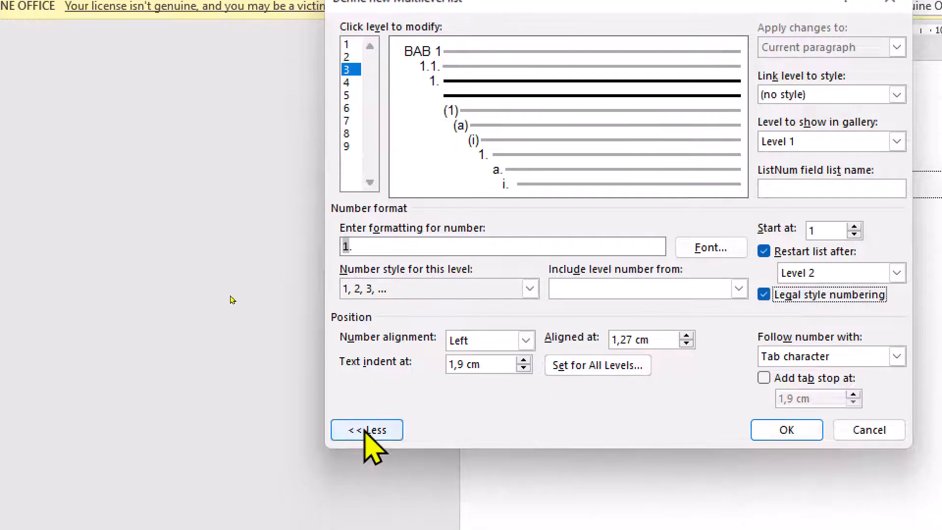
left_click(367, 430)
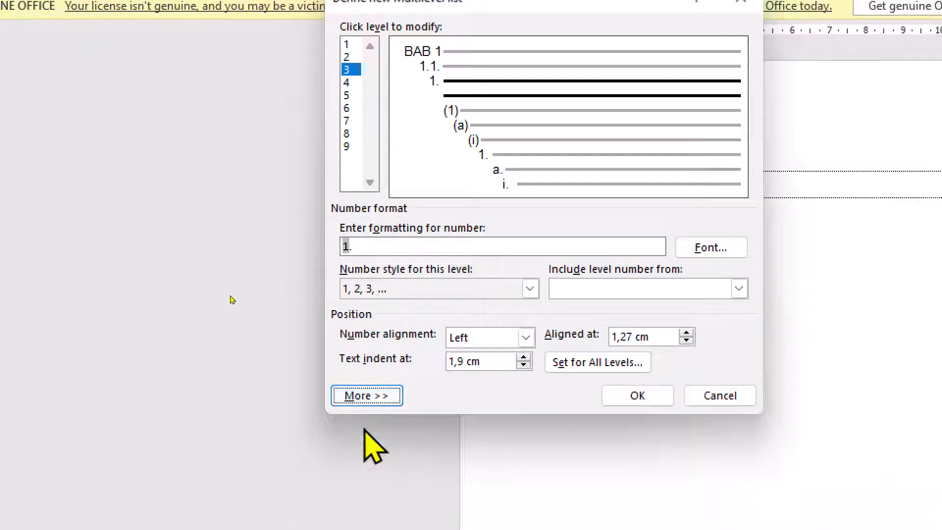
left_click(369, 396)
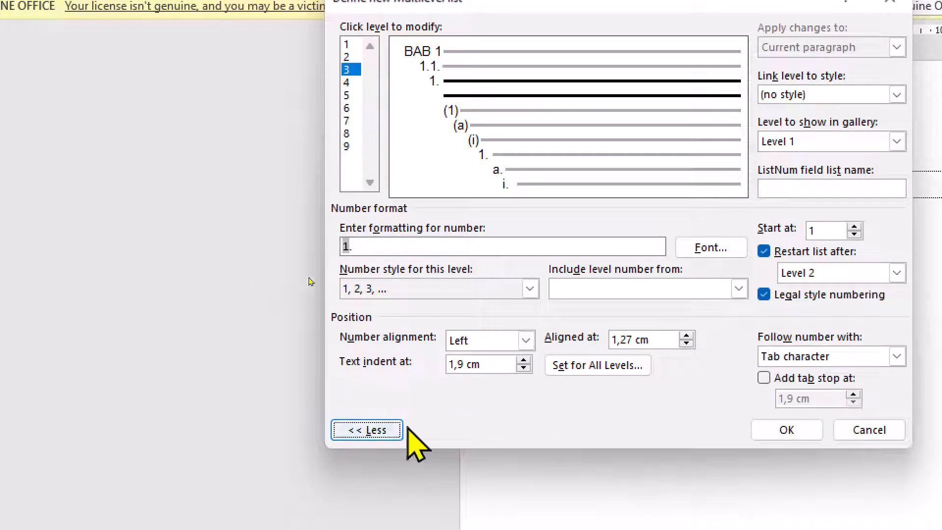
left_click(765, 294)
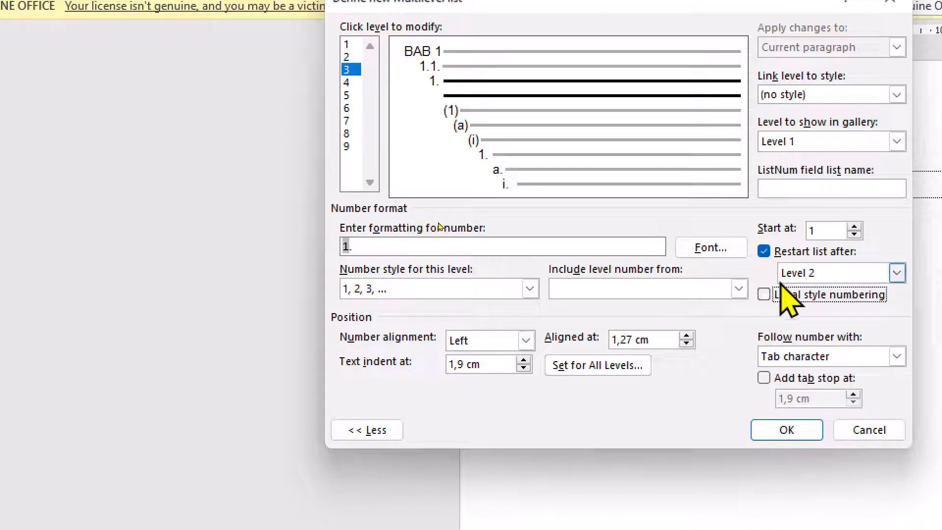
- Replace the level 4 number format with a. using the a, b, c, ... number style
left_click(347, 82)
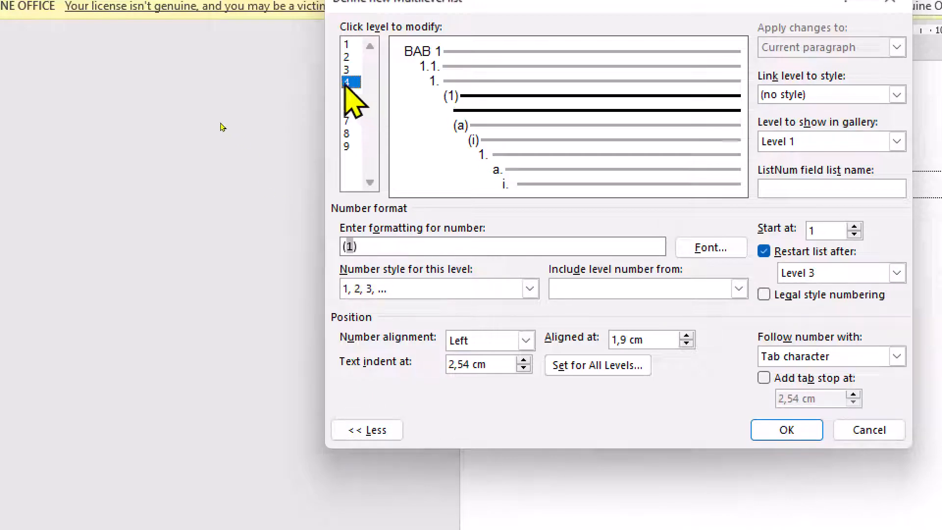
left_click(406, 248)
key("BackSpace")
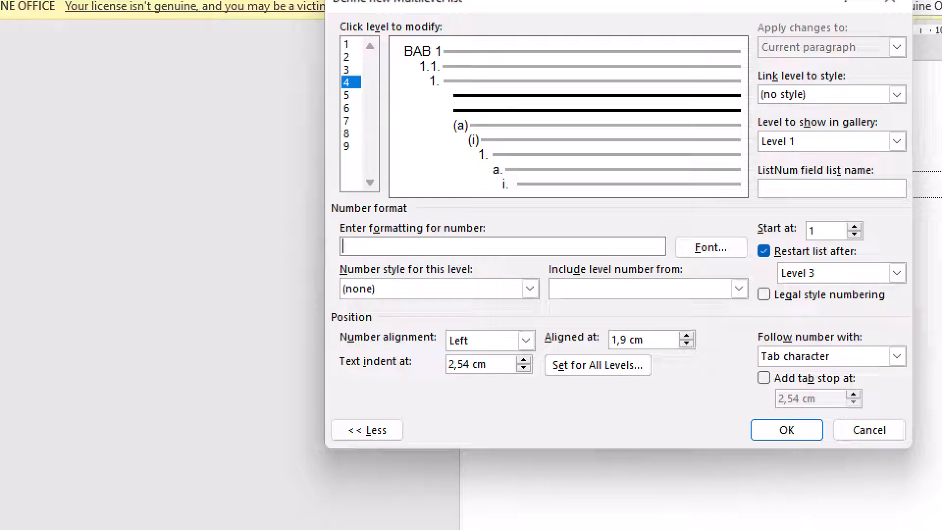
left_click(387, 292)
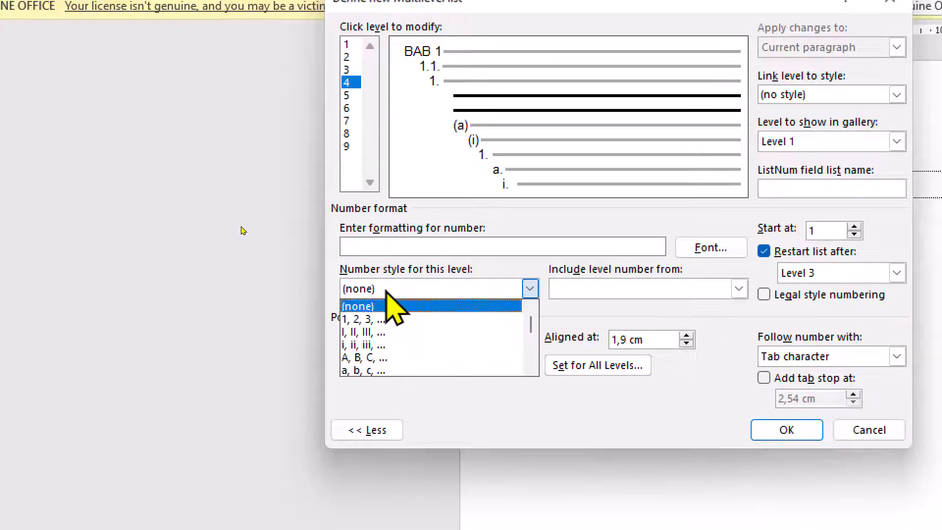
left_click(361, 371)
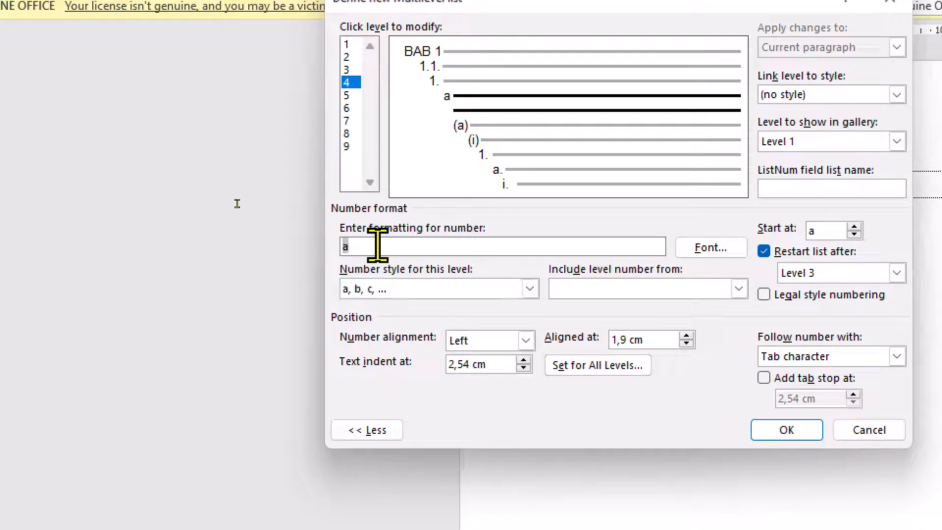
key("BackSpace")
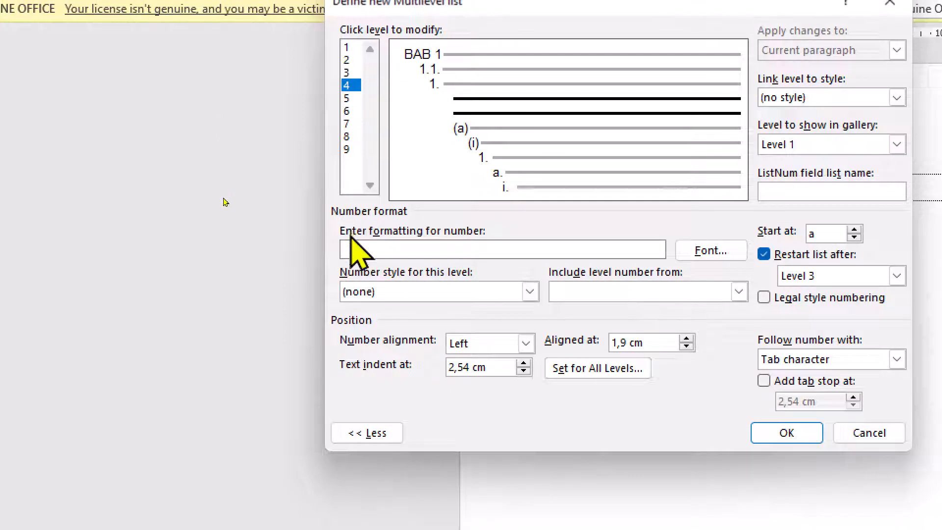
left_click(388, 291)
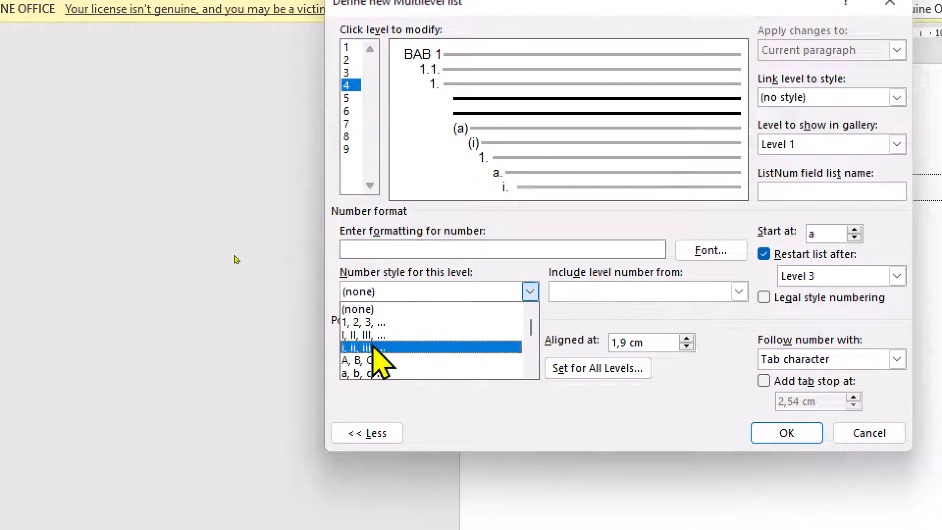
left_click(372, 372)
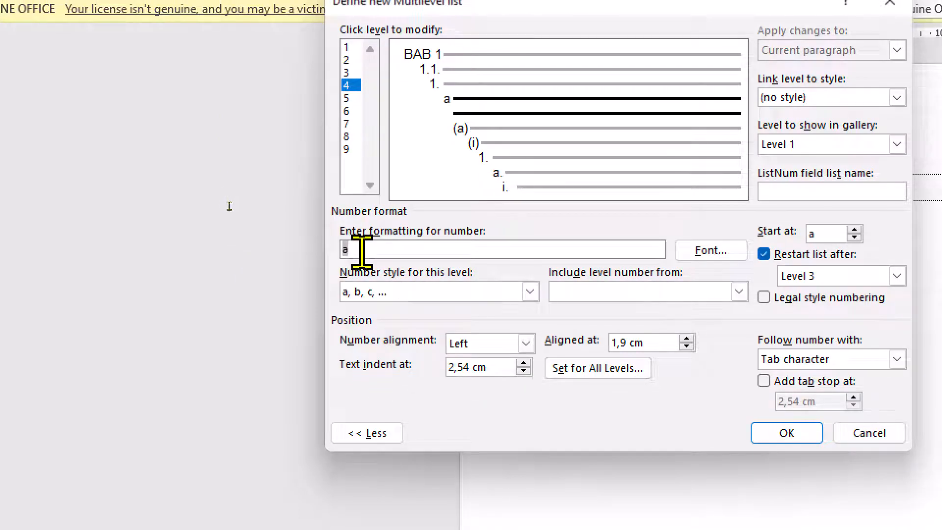
type(".")
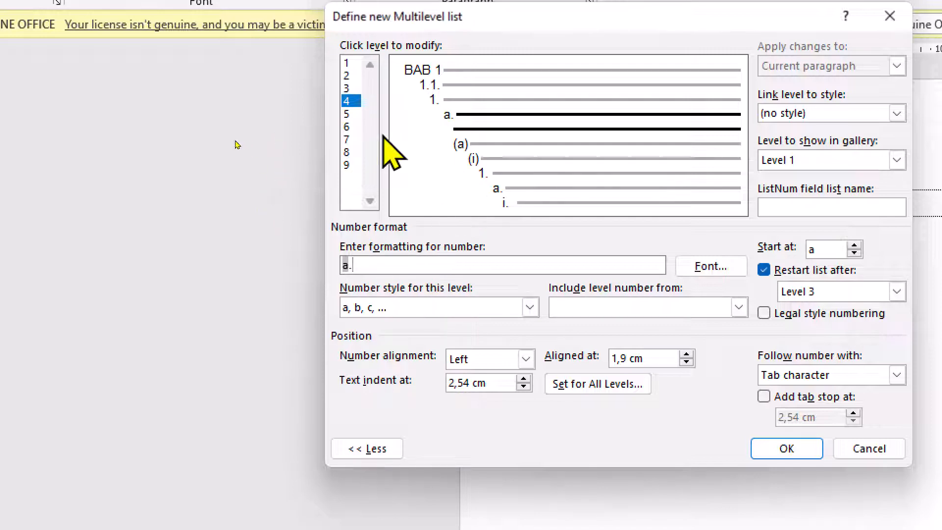
- Replace the level 5 number format with the Bullet, Solid Circle style
left_click(347, 113)
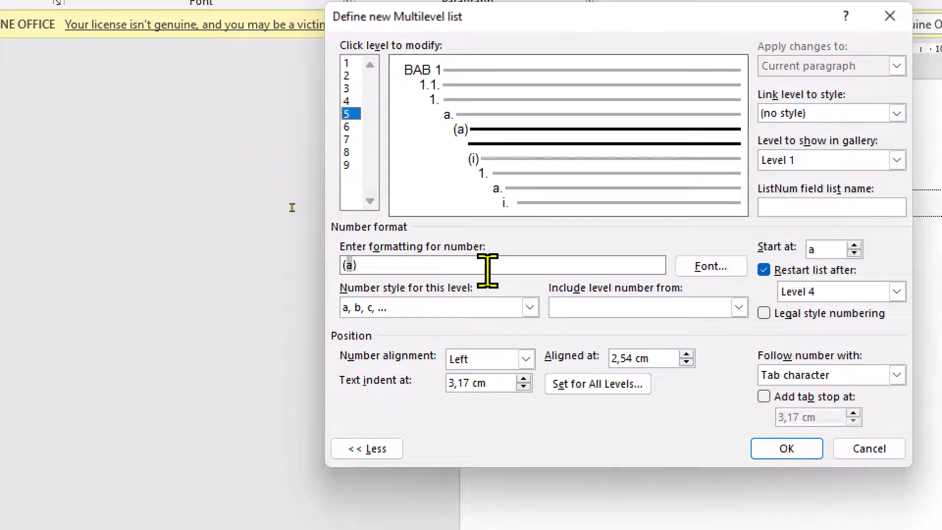
key("BackSpace")
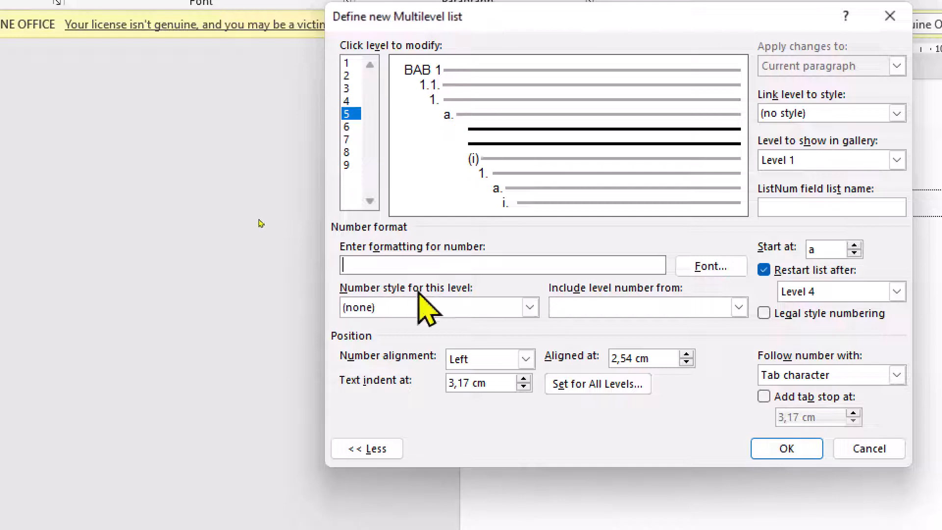
left_click(427, 303)
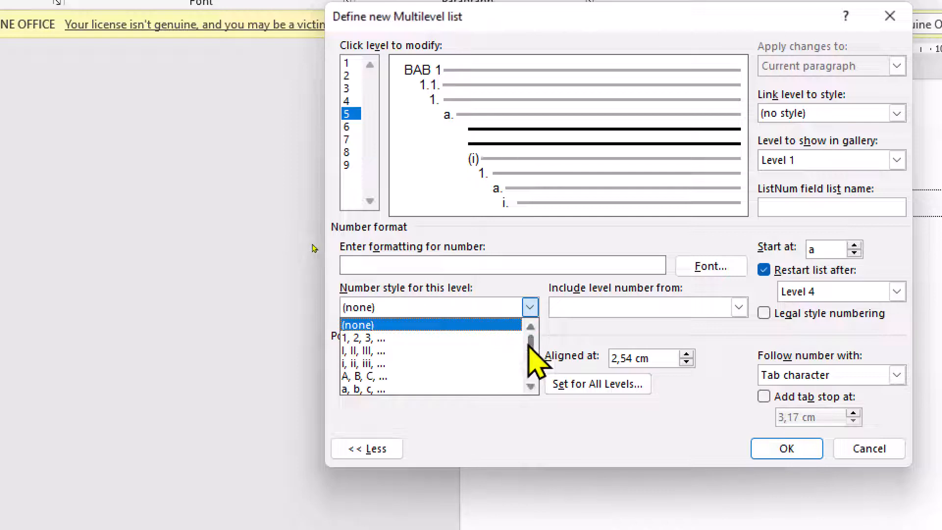
left_click_drag(534, 342, 529, 379)
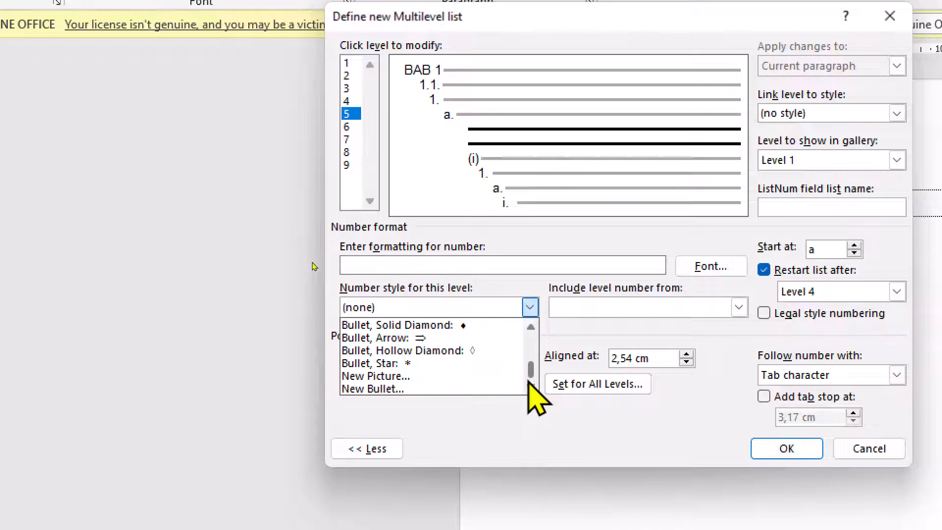
left_click(531, 327)
left_click(531, 327)
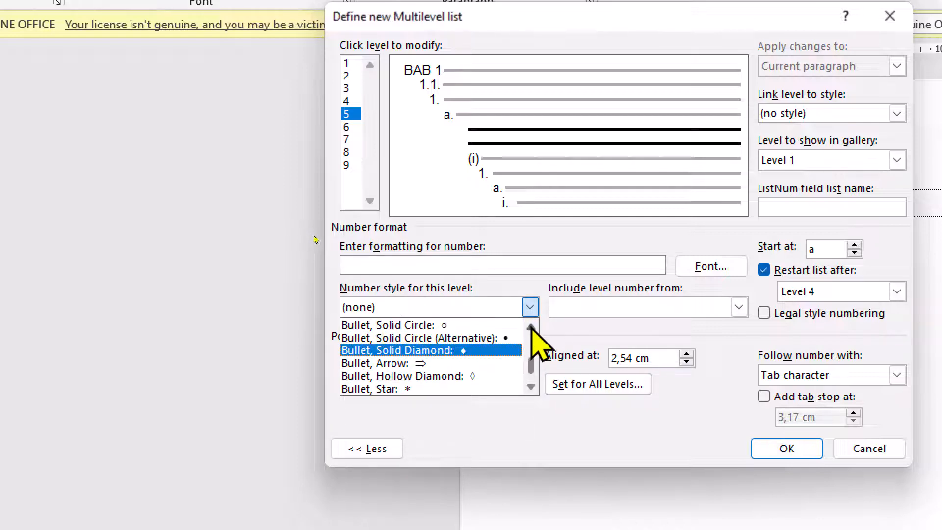
left_click(531, 327)
left_click(531, 327)
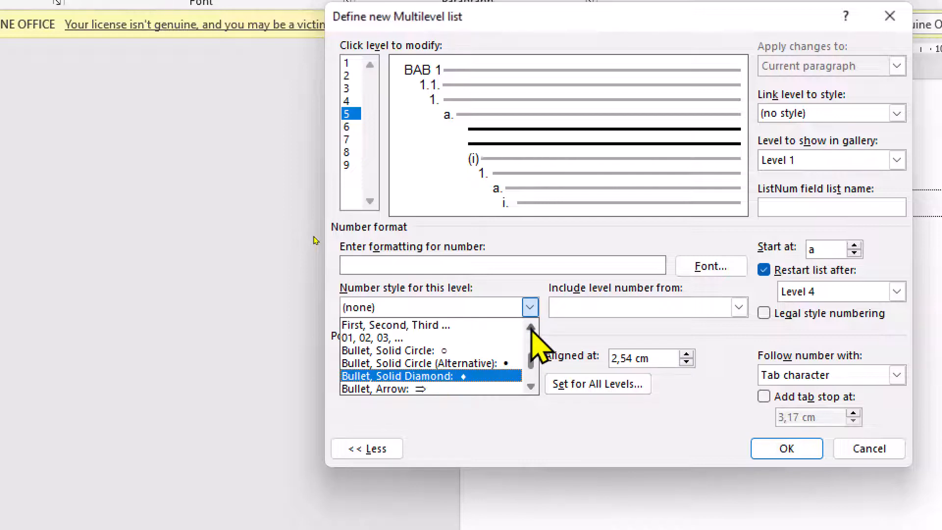
left_click(418, 350)
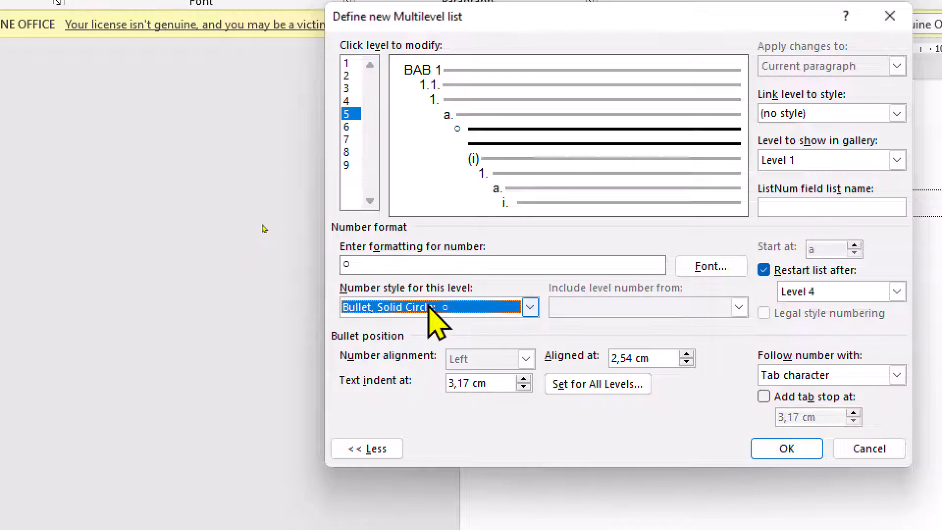
left_click(434, 307)
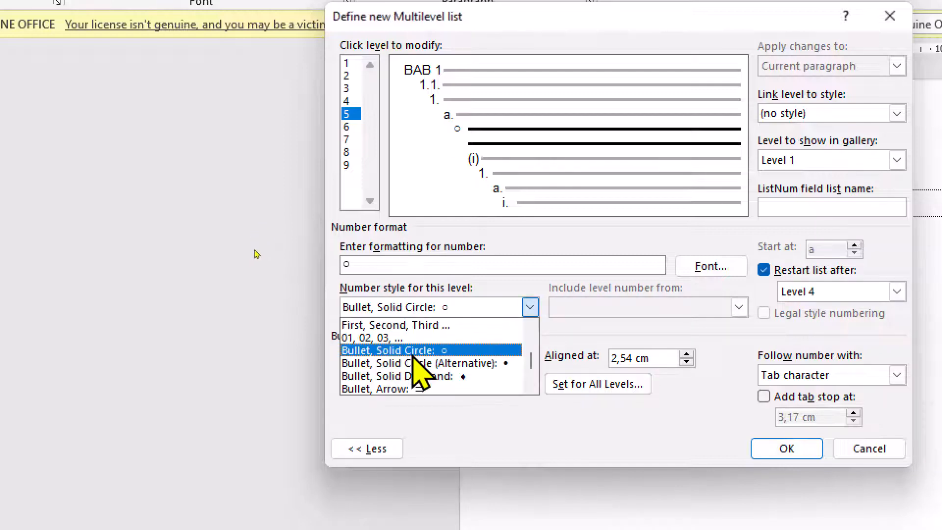
left_click(415, 352)
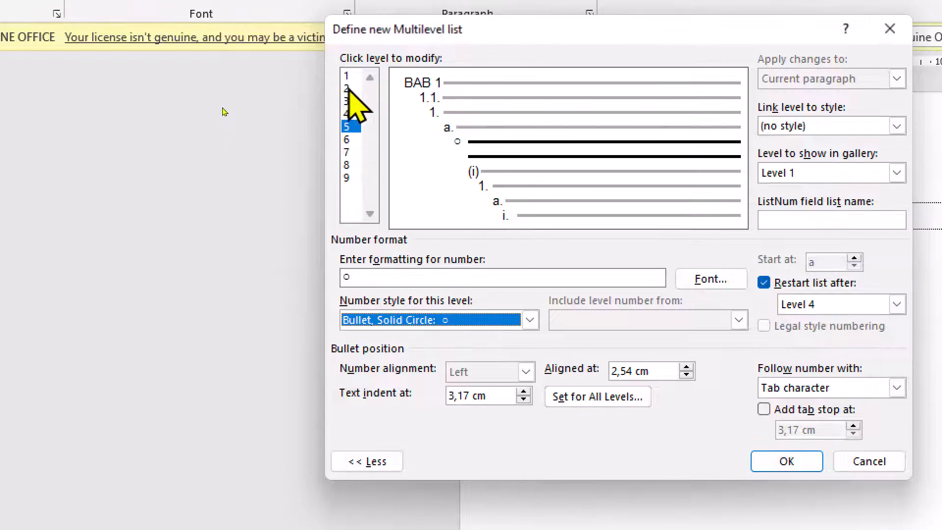
- Check the number formats of levels 1 to 6 and apply the multilevel list definition to the document
left_click(347, 77)
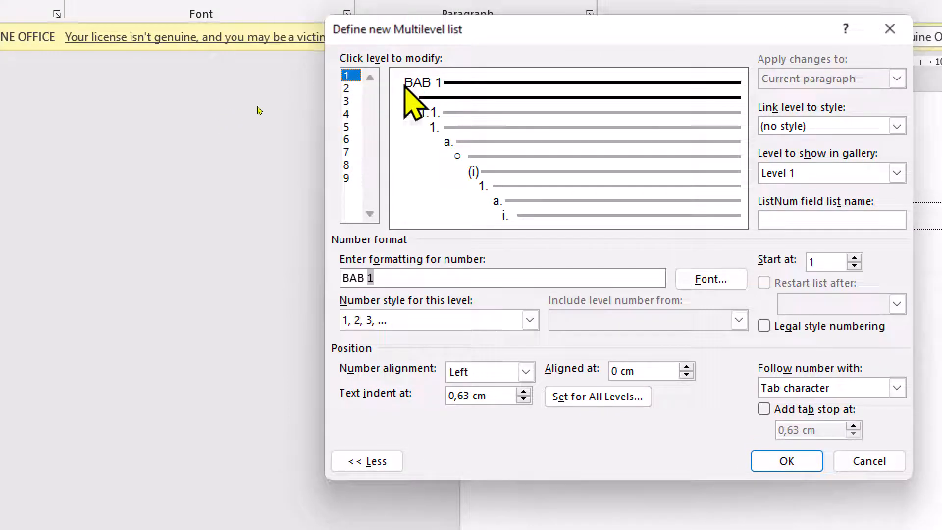
left_click(349, 89)
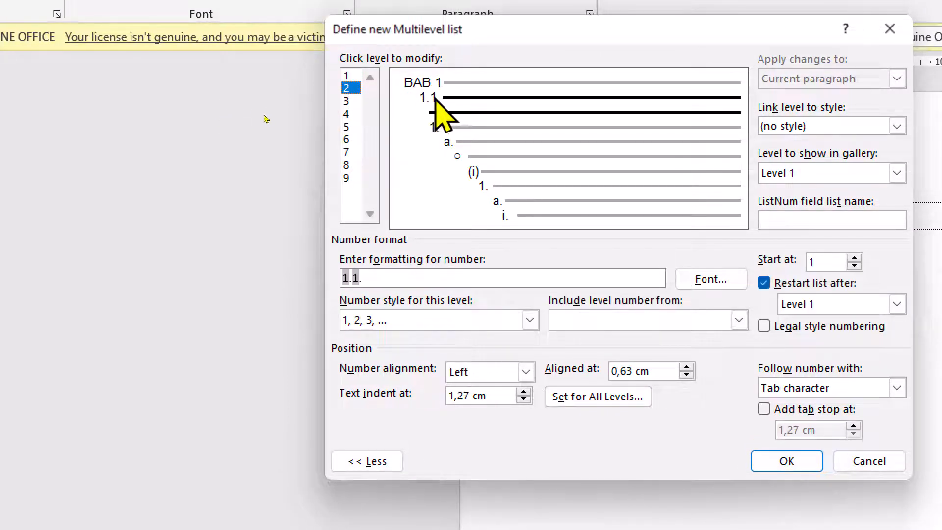
left_click(347, 100)
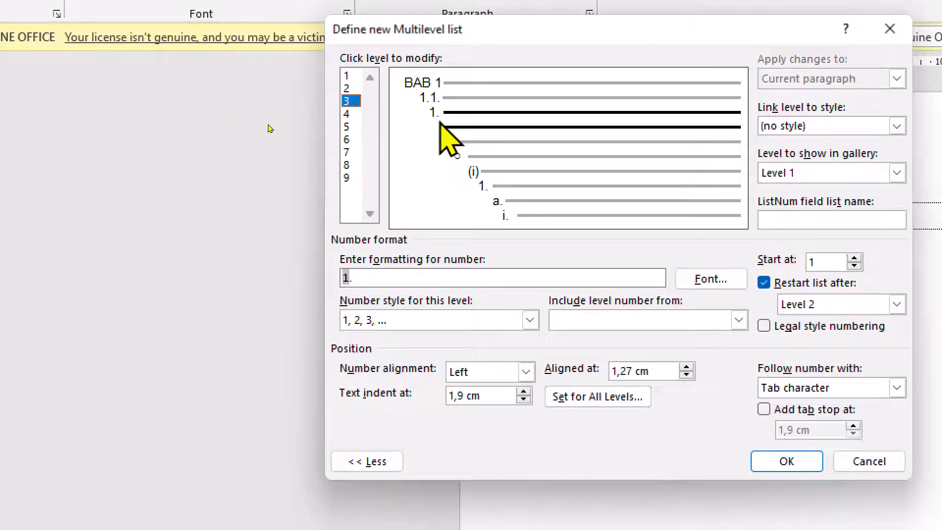
left_click(347, 113)
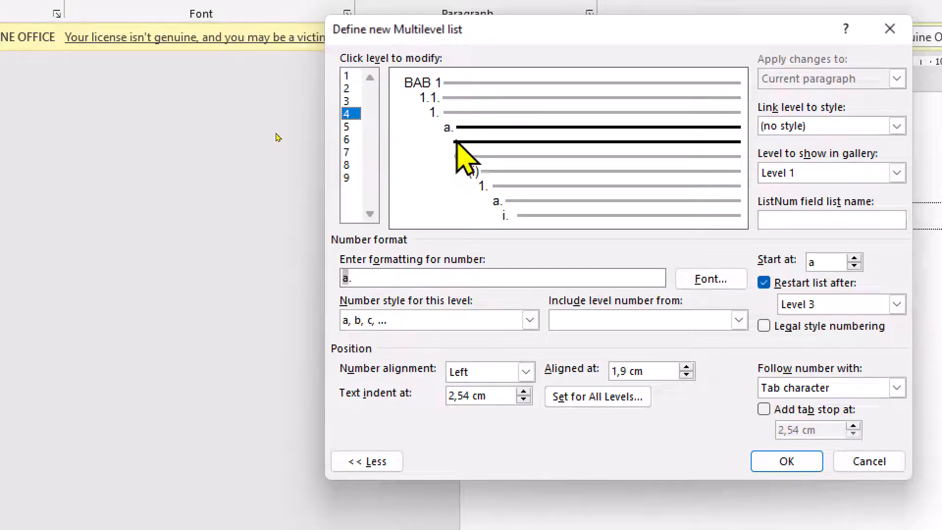
left_click(347, 127)
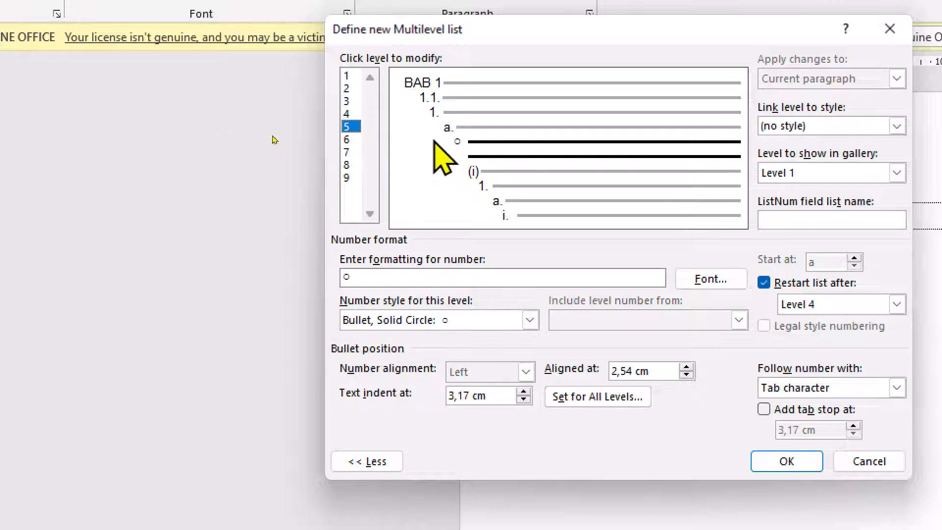
left_click(347, 139)
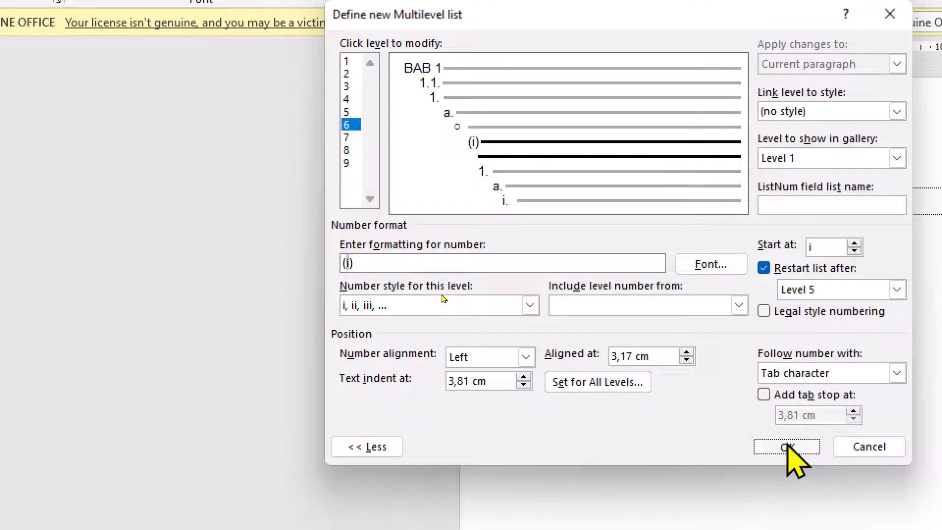
left_click(788, 479)
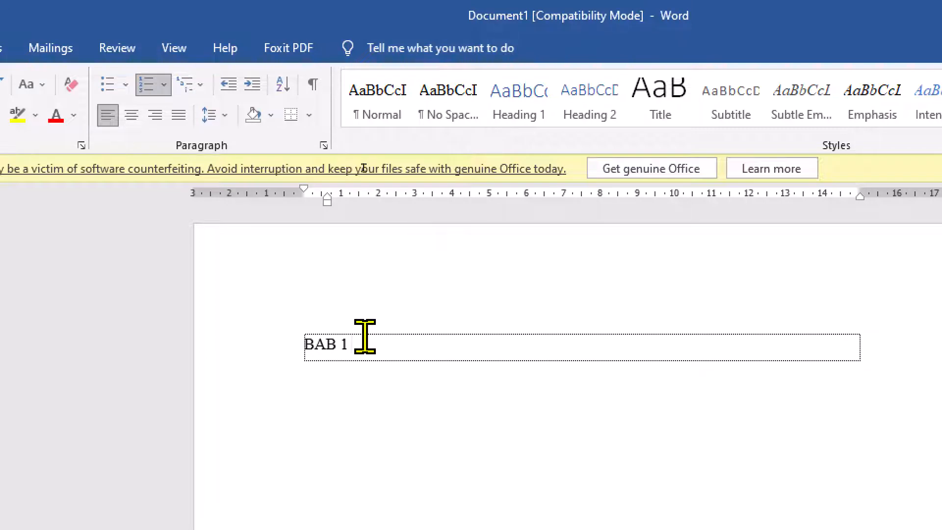
- Enter the chapter titles MICROSOFT WORD, MICROSOFT EXCEL DASAR and FUNGSI IF, COUNT, RANGE, LOOKUP as three numbered list items
type("MICROSOFT WORD")
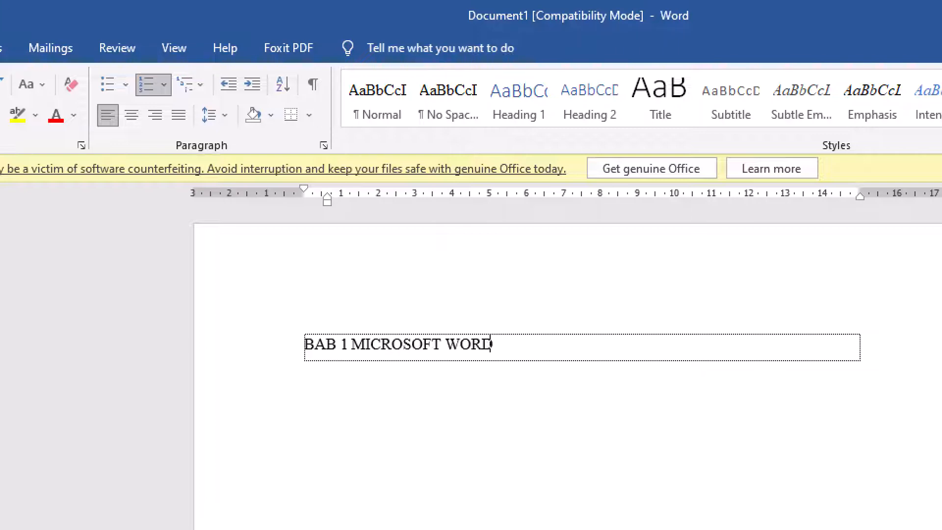
key("Return")
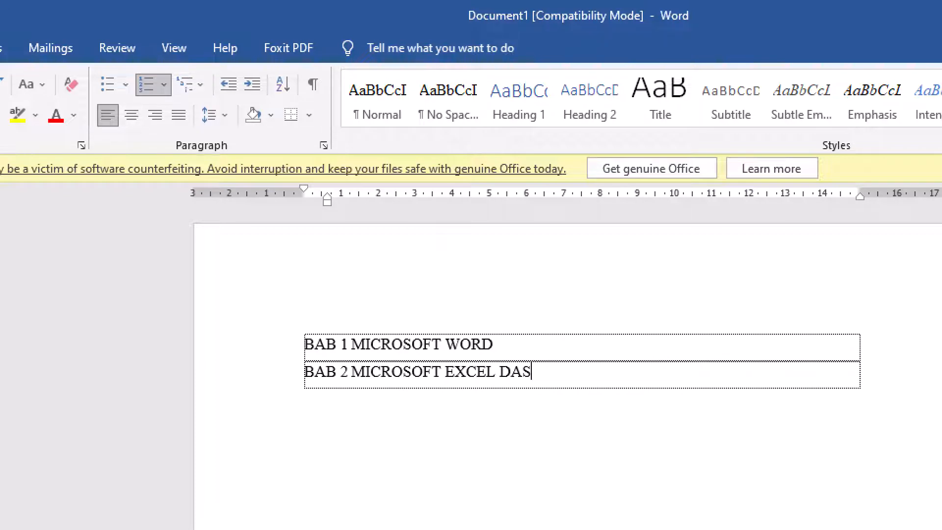
key("Return")
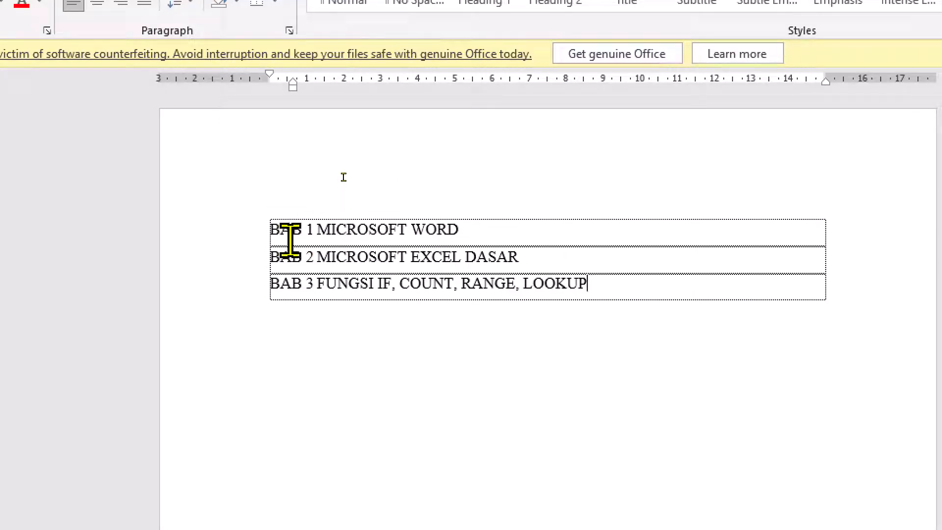
- Insert the list items Tujuan Praktikum, Teori Dasar, Prosedur, Pembahasan and Kesimpulan below MICROSOFT WORD
left_click(476, 232)
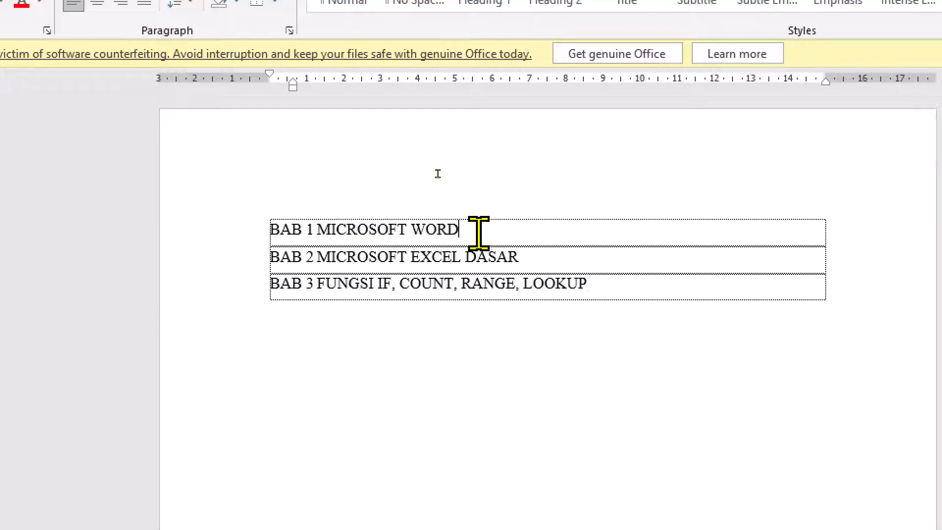
key("Return")
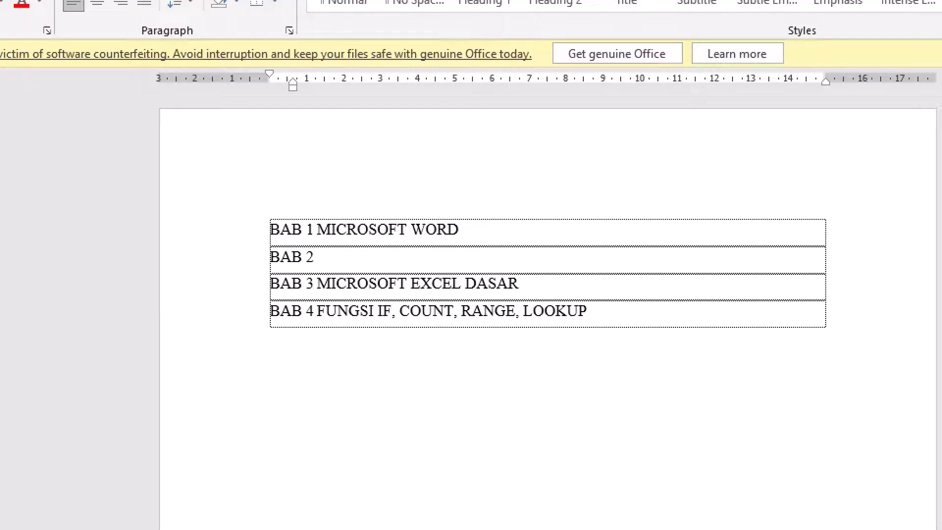
type("Ru")
type("juan Praktikum")
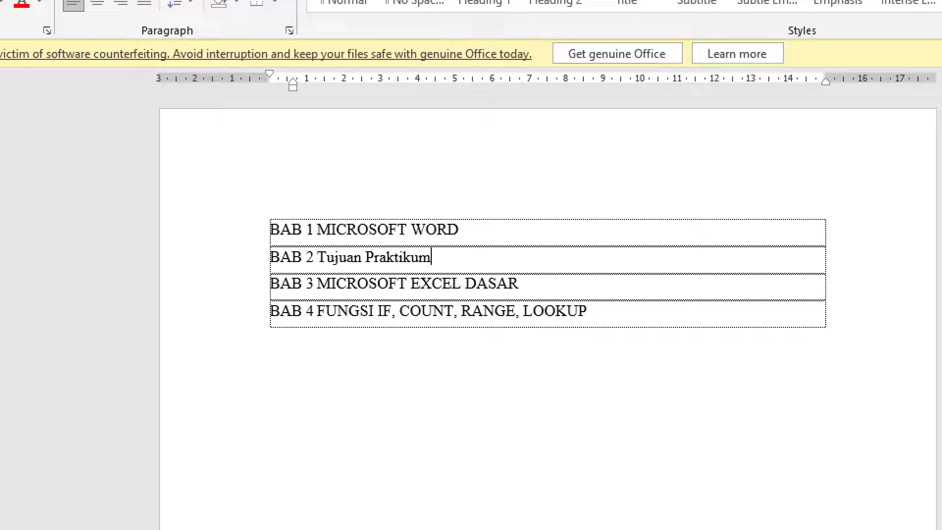
key("Return")
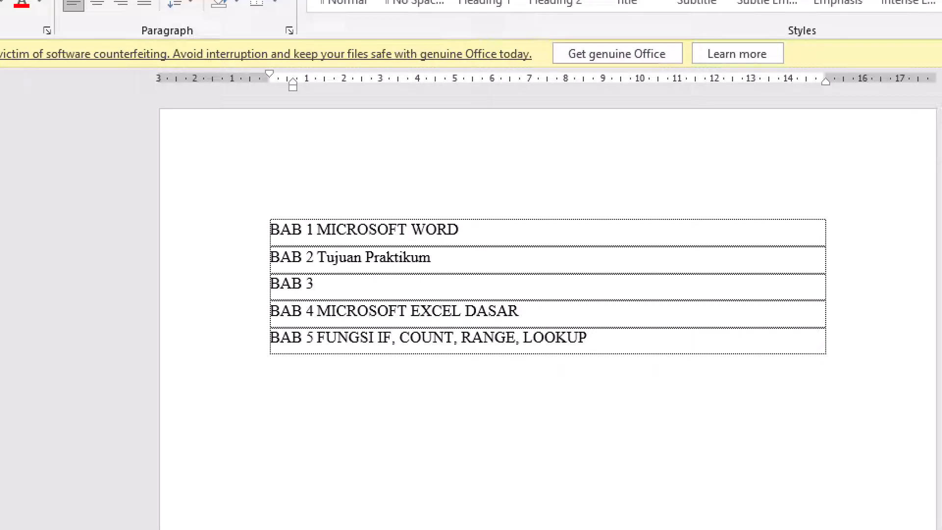
type("Teori Dasar")
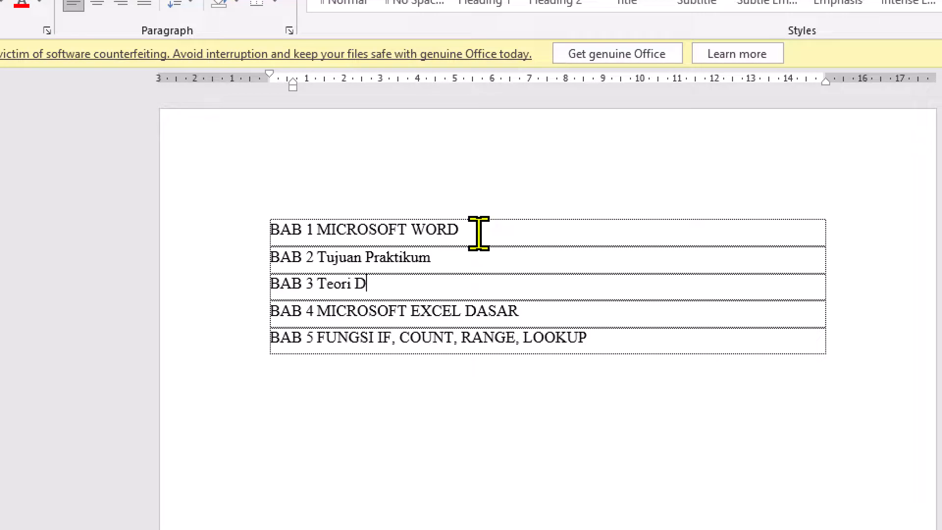
key("Return")
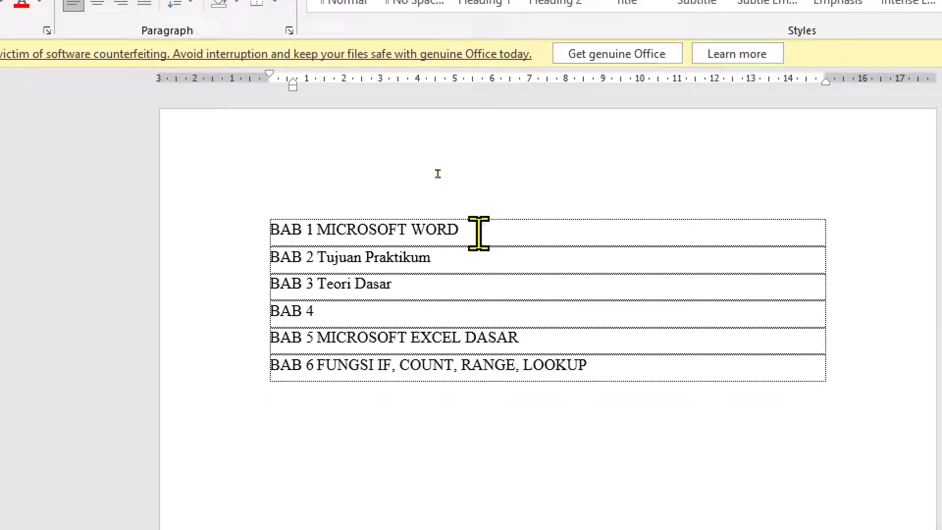
type("Pe")
type("Pro")
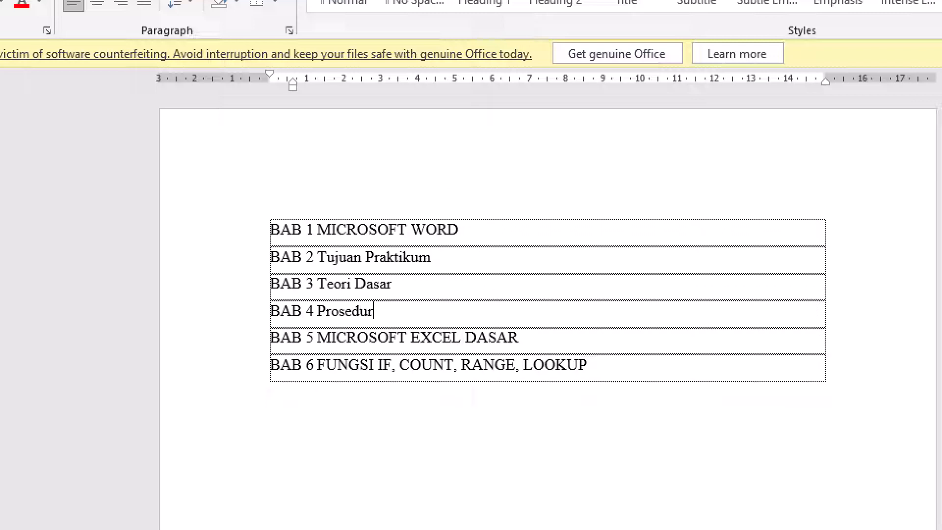
type("sedur")
key("Return")
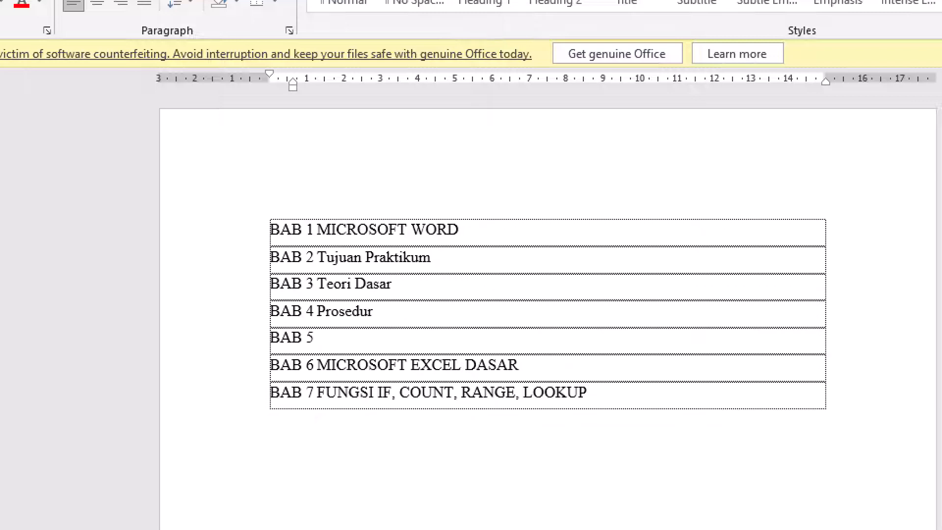
type("Pembahasan")
key("Return")
type("Kesimpulan")
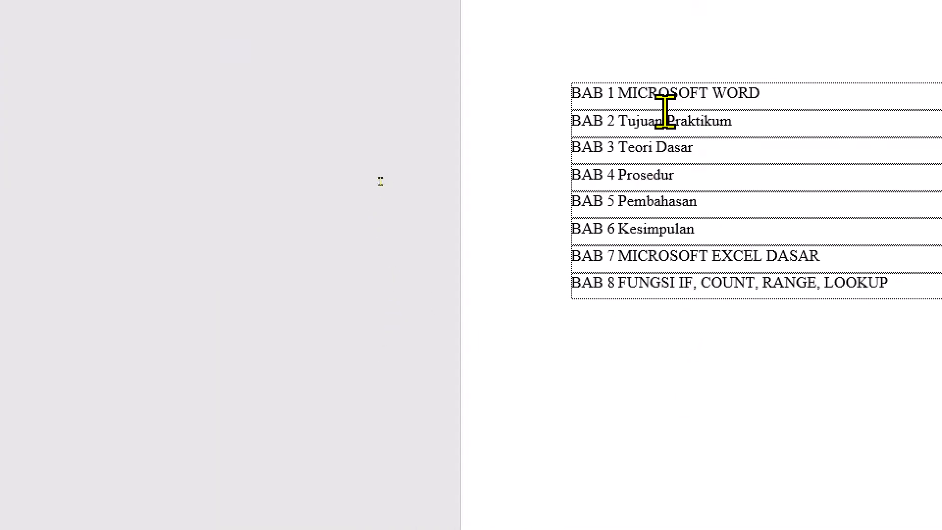
- Insert the list items Tujuan Praktikum, Teori Dasar, Prosedur, Pembahasan and Kesimpulan below MICROSOFT EXCEL DASAR
left_click(818, 258)
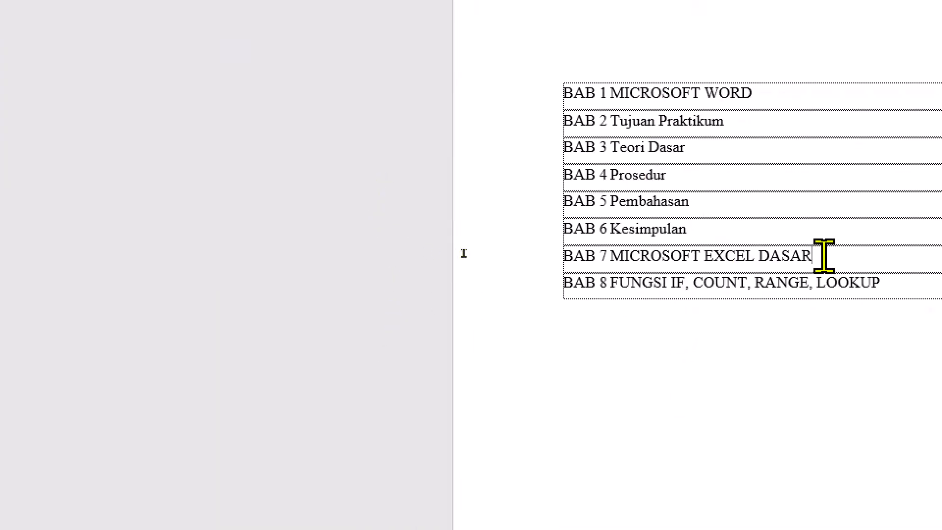
key("Return")
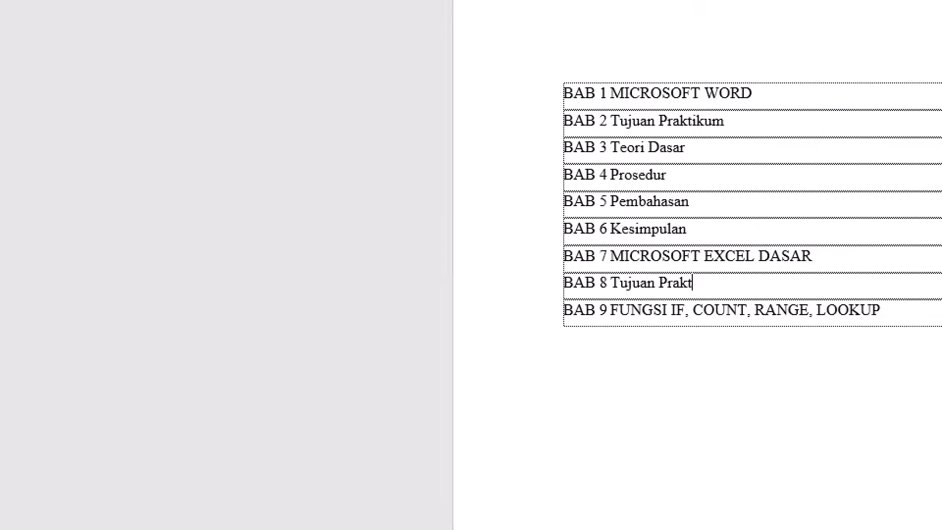
type("Tujuan Praktikum")
key("Return")
type("Teo")
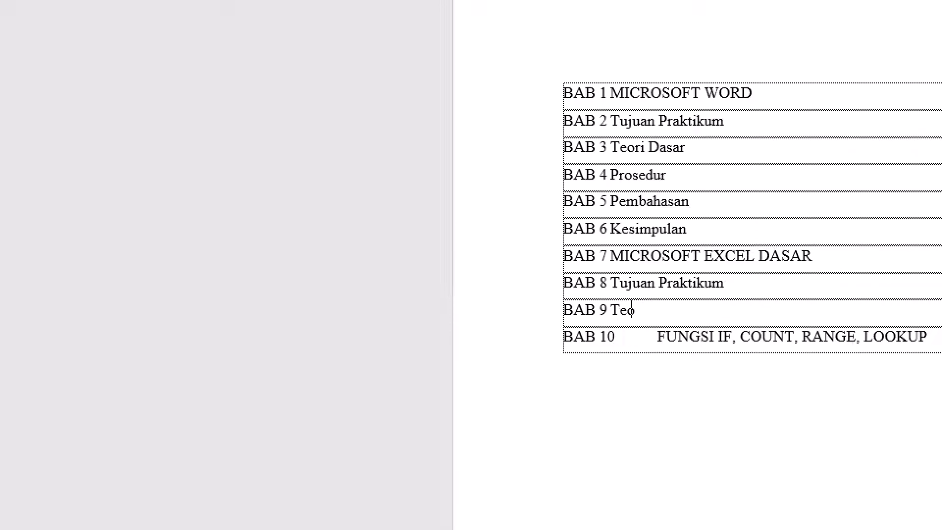
type("ri Dasar")
key("Return")
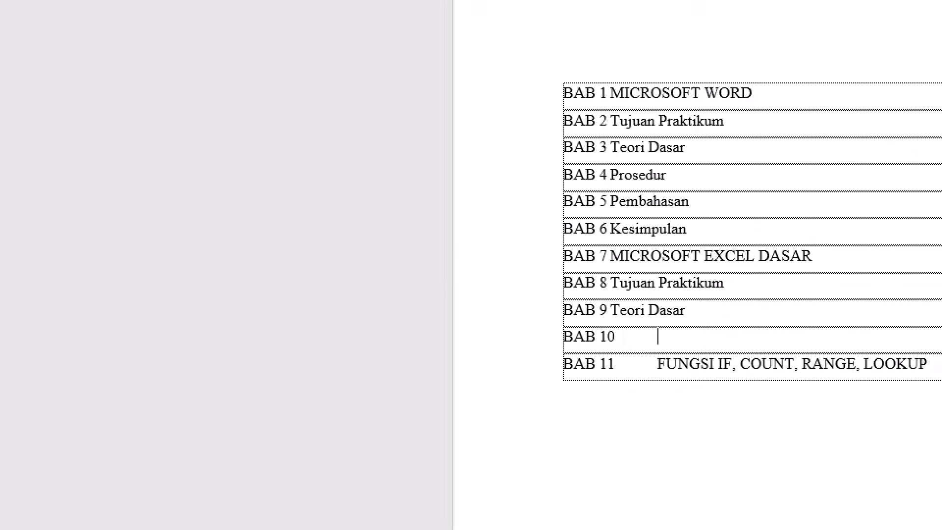
type("Prosedur")
key("Return")
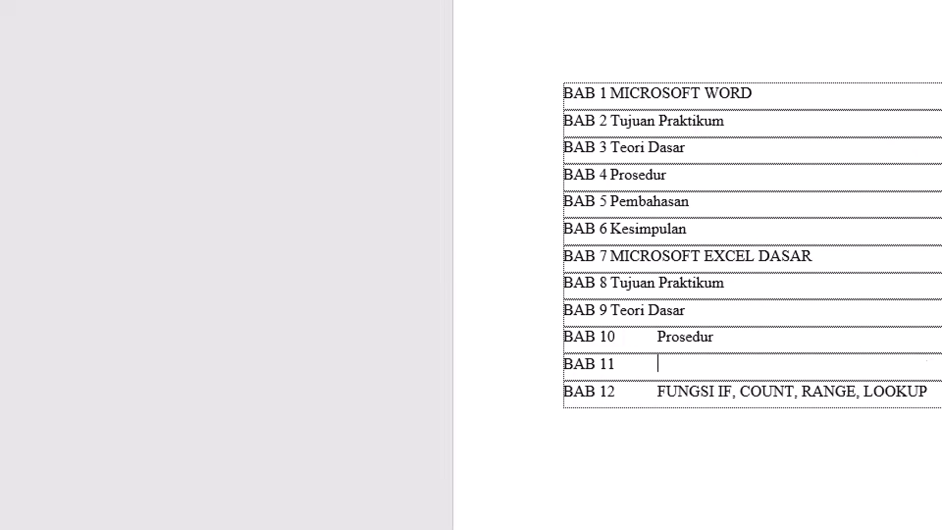
type("Pembahasan")
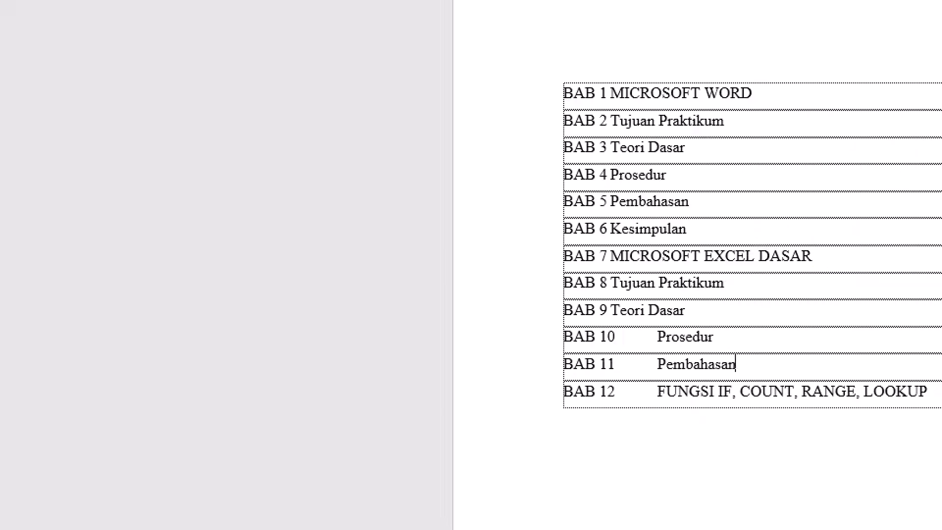
key("Return")
type("Kesimpulan")
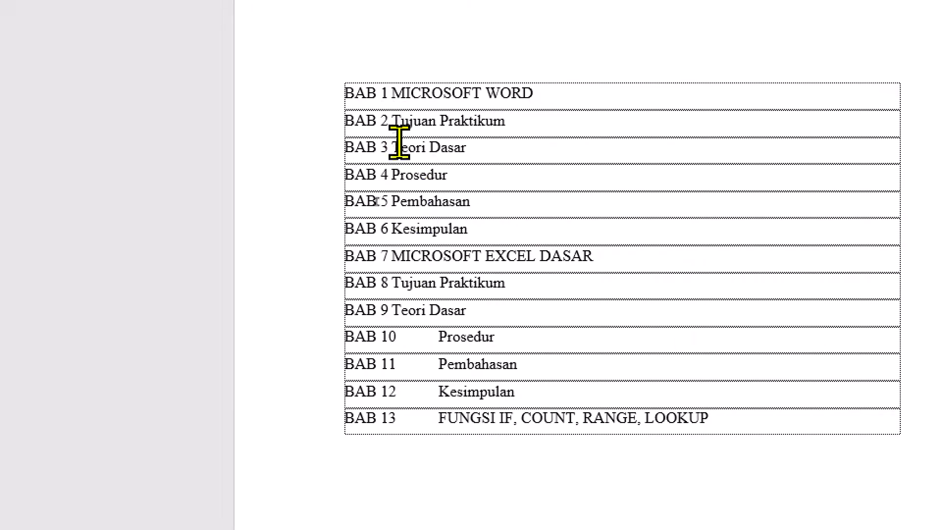
- Place the cursor before Tujuan Praktikum under MICROSOFT WORD, open the On-Screen Keyboard and move it clear of the first list items
left_click(447, 127)
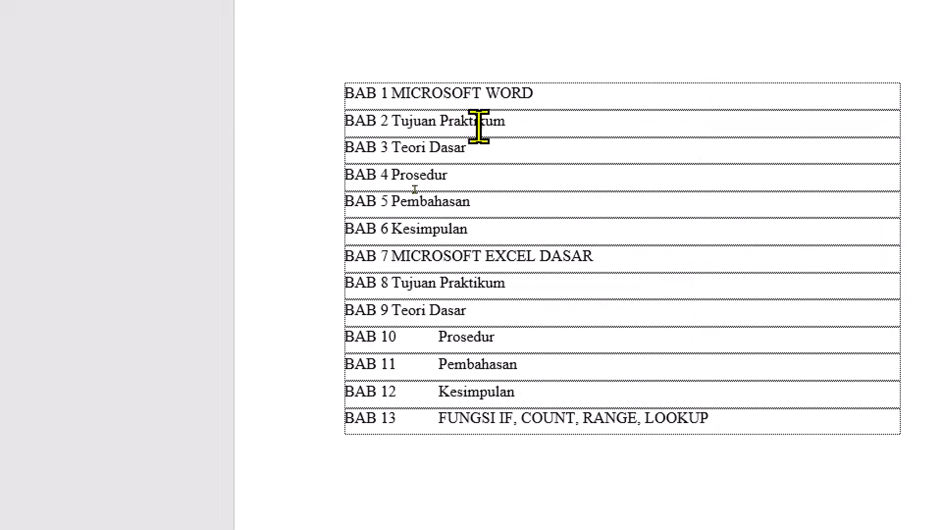
left_click(543, 129)
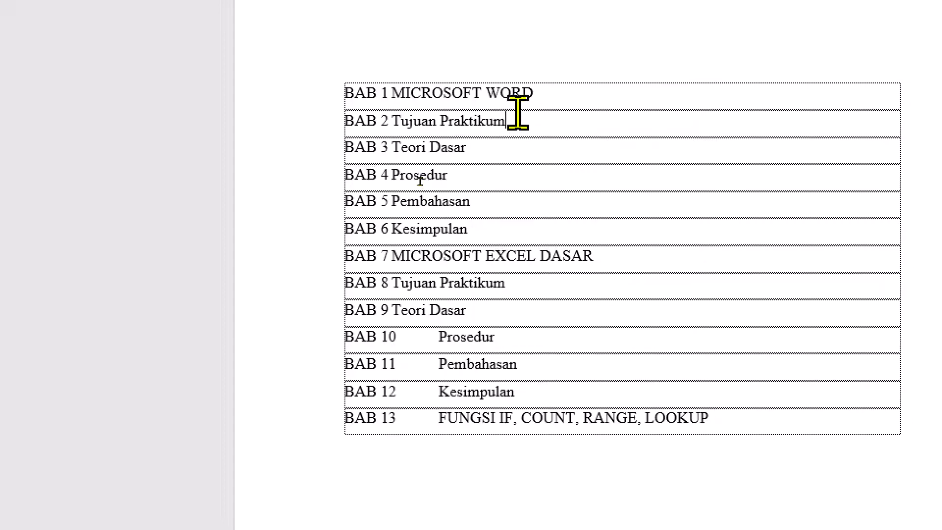
left_click(395, 120)
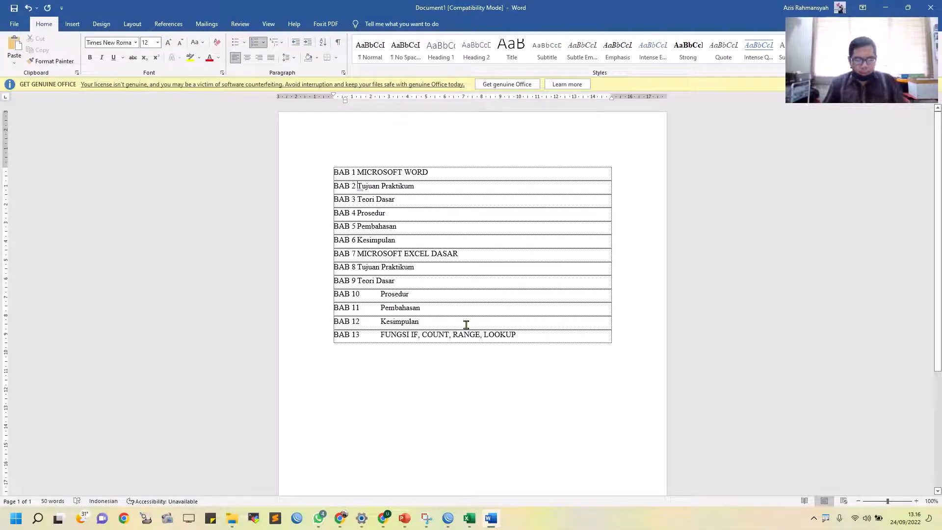
key("super")
type("on")
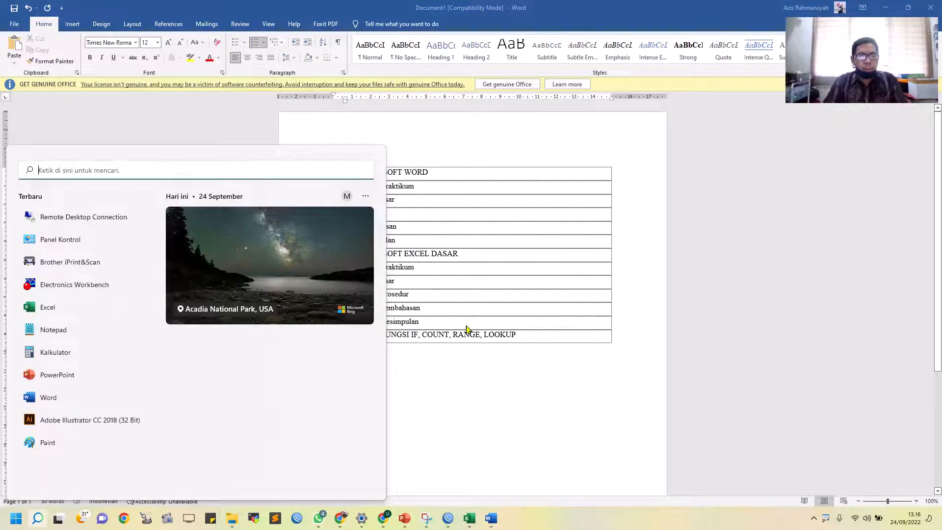
type("keyboard")
key("Return")
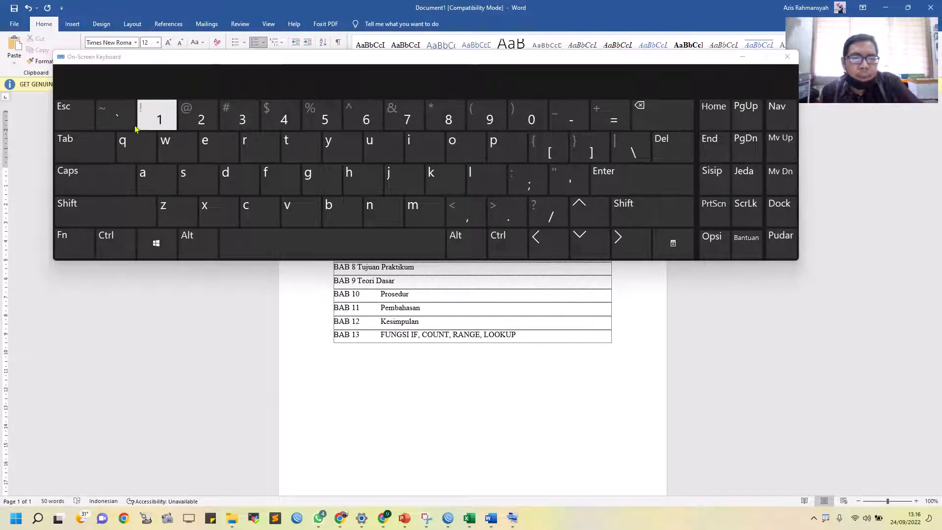
left_click_drag(225, 58, 238, 287)
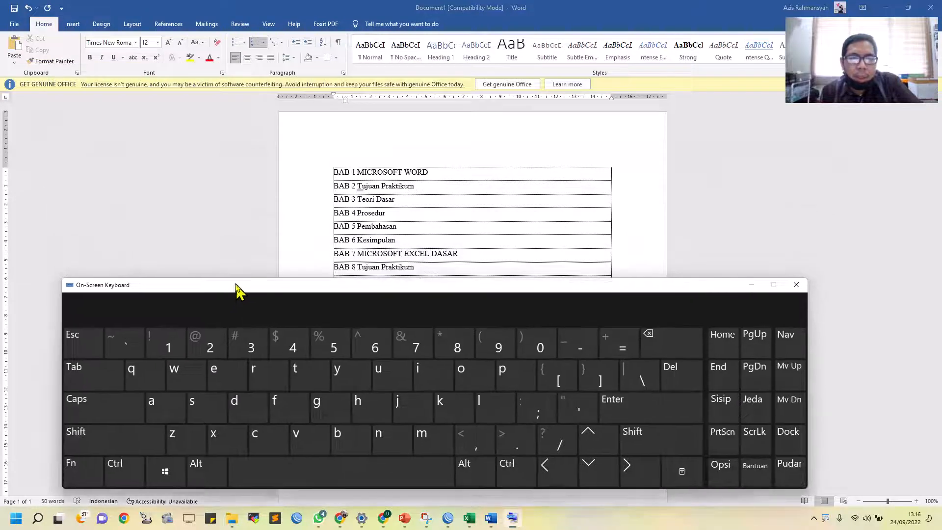
- Demote Tujuan Praktikum under MICROSOFT WORD step by step to list level 4, and promote it back to the BAB level
left_click(98, 380)
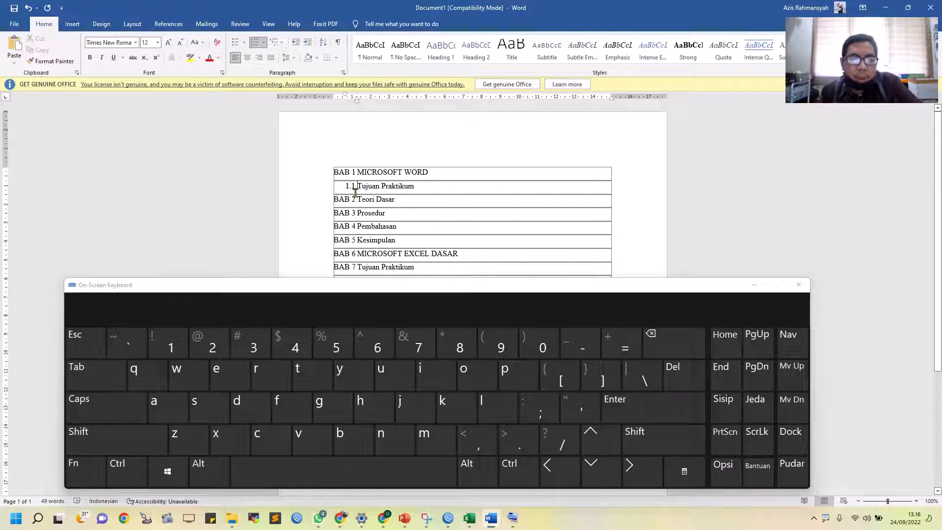
left_click(96, 381)
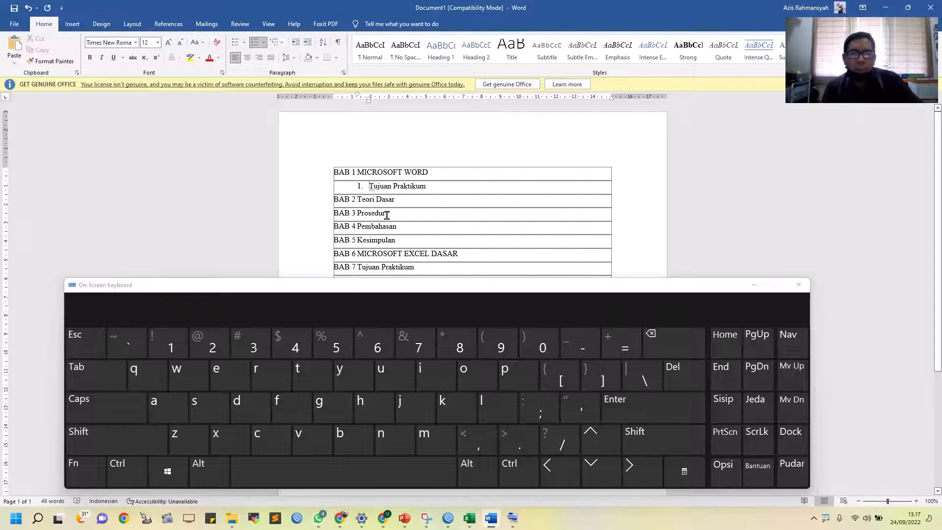
left_click(109, 378)
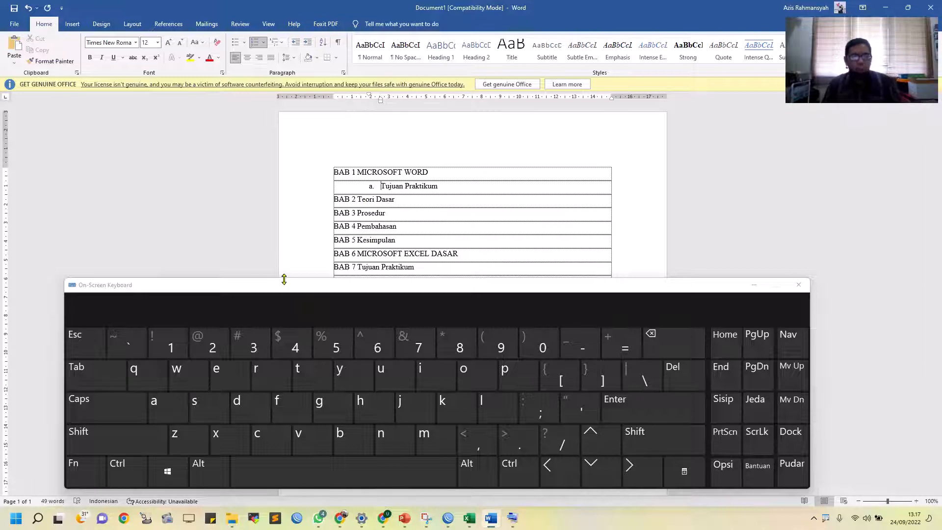
key("shift")
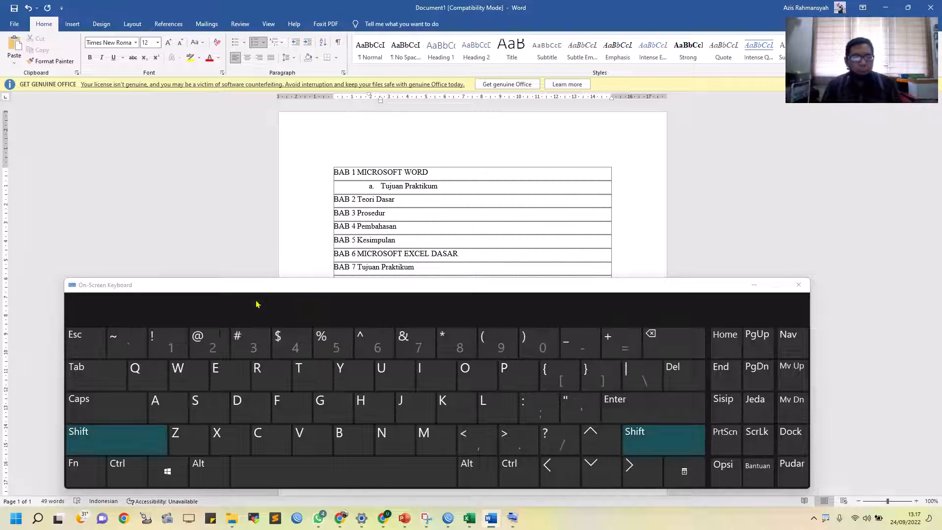
left_click(93, 384)
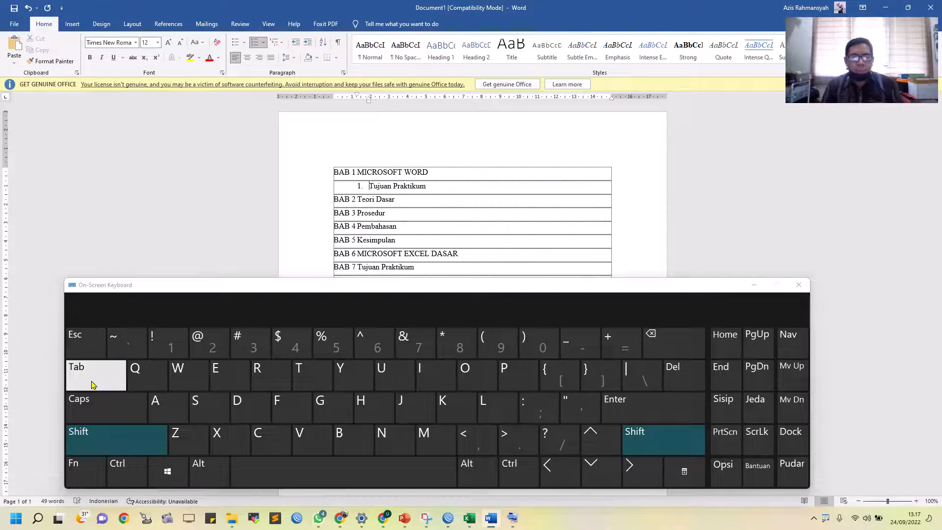
left_click(93, 384)
left_click(93, 384)
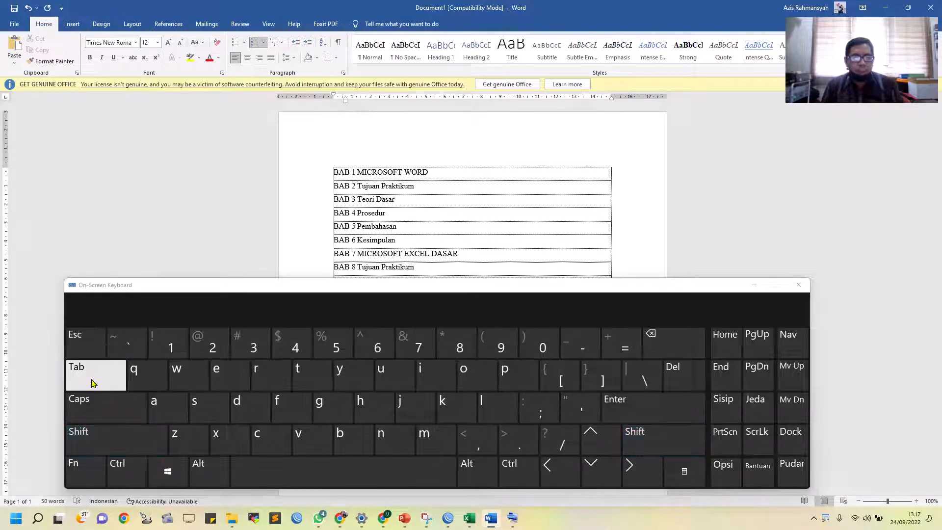
- Set Tujuan Praktikum under MICROSOFT WORD to list level 2, numbered 1.1
left_click(93, 384)
left_click(93, 384)
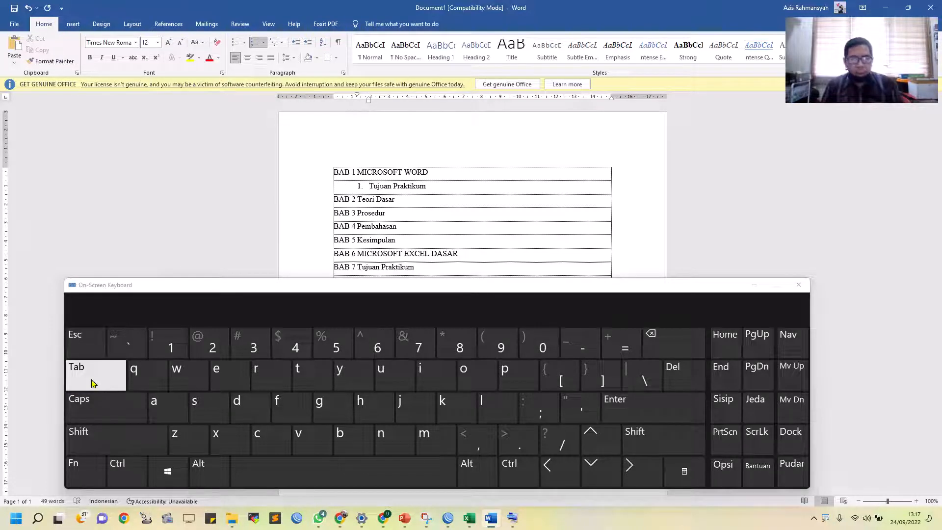
key("shift")
left_click(93, 384)
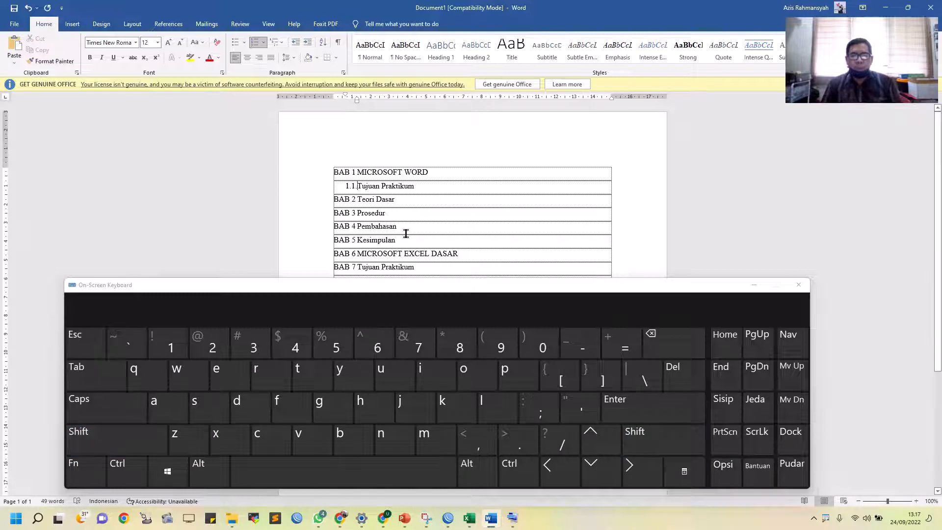
- Demote Teori Dasar, Prosedur, Pembahasan and Kesimpulan under MICROSOFT WORD to list level 2, numbered 1.2 to 1.5
left_click(356, 199)
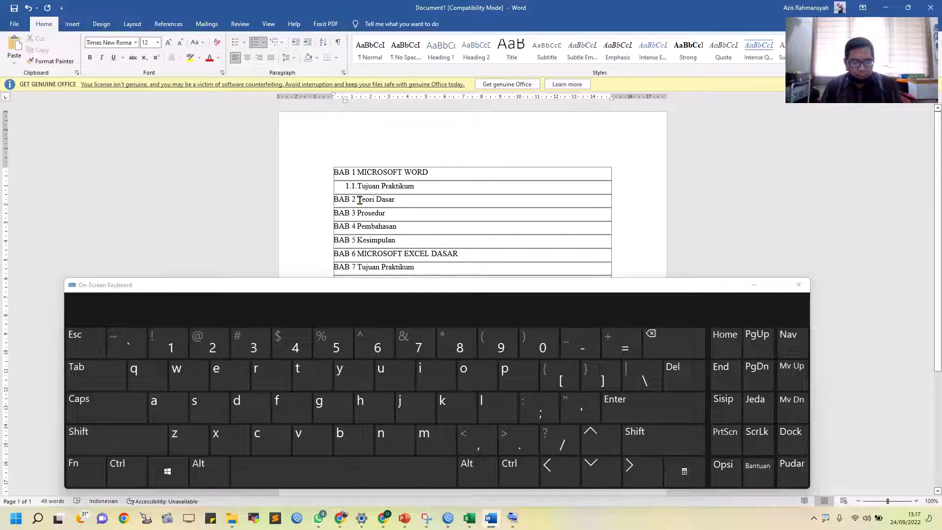
key("shift")
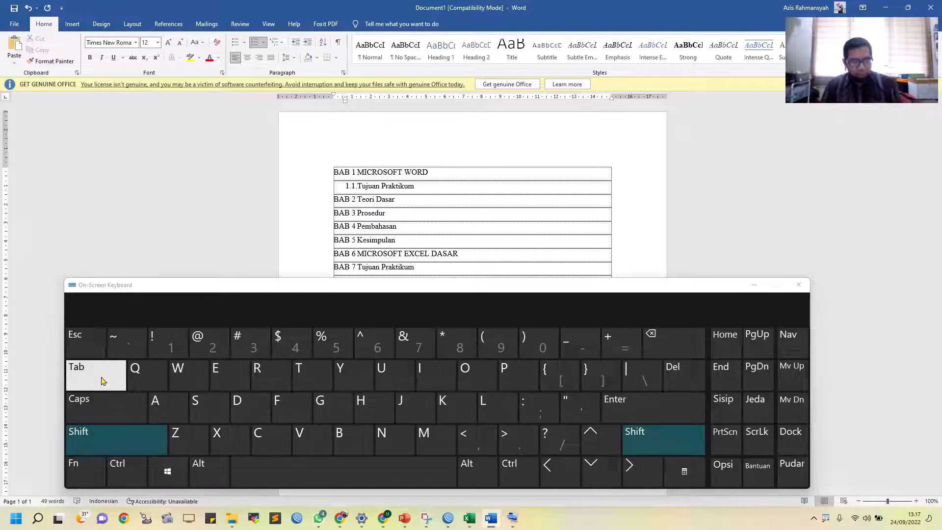
left_click(102, 381)
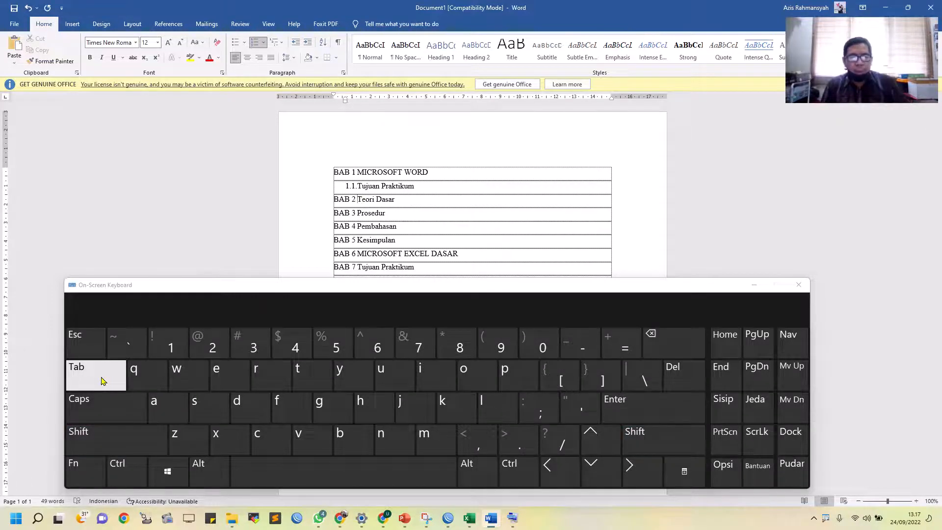
left_click(101, 381)
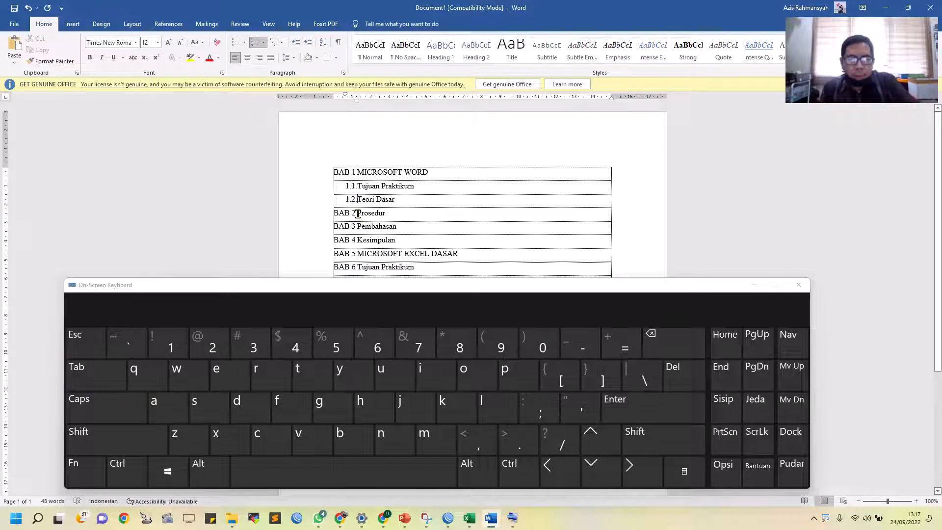
left_click(358, 214)
left_click(101, 381)
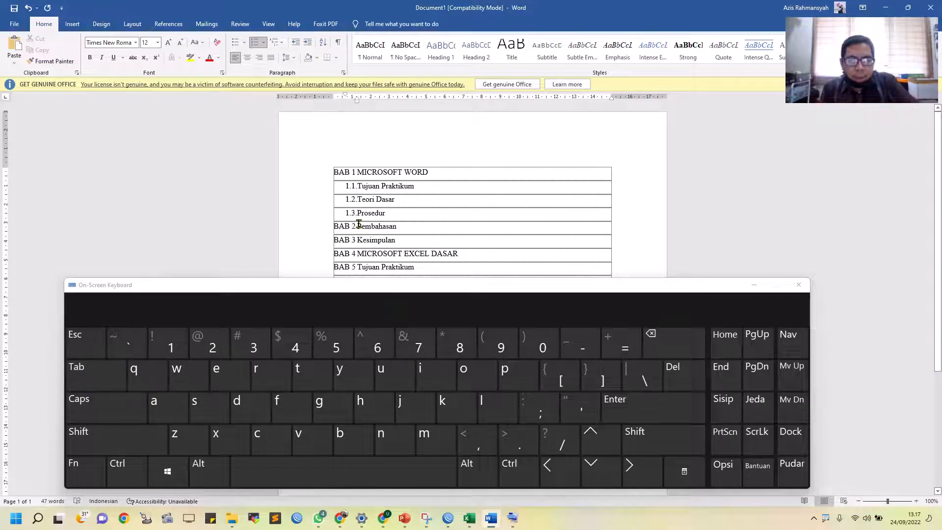
left_click_drag(364, 287, 364, 334)
left_click(94, 421)
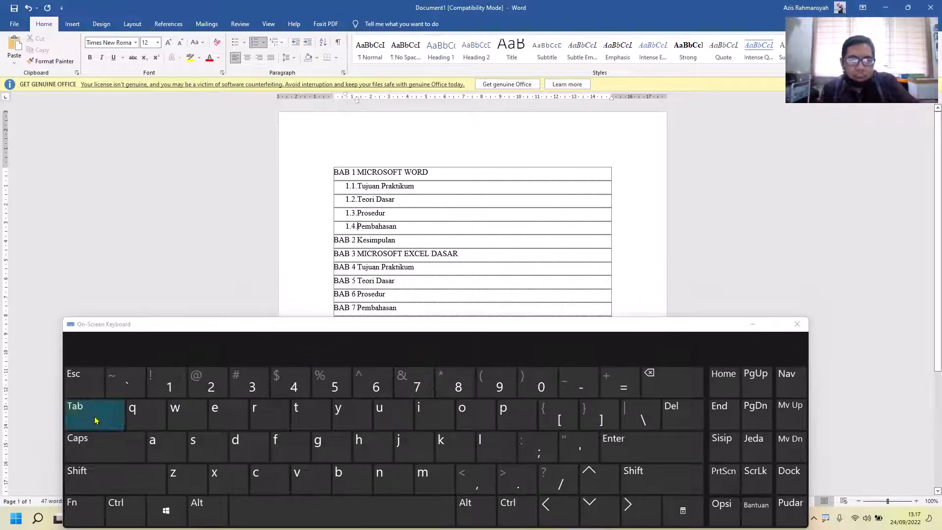
left_click(358, 239)
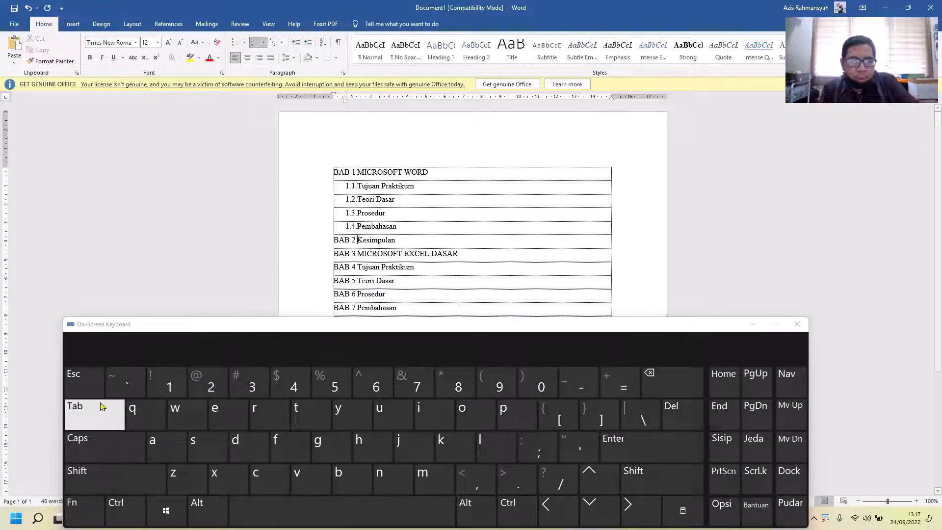
left_click(100, 409)
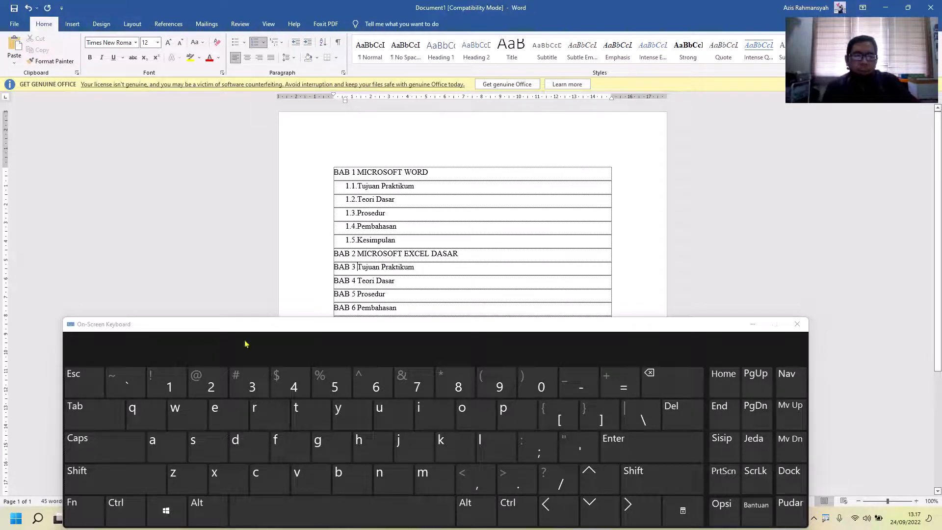
- Demote Tujuan Praktikum, Teori Dasar, Prosedur, Pembahasan and Kesimpulan under MICROSOFT EXCEL DASAR to list level 2, numbered 2.1 to 2.5
left_click(93, 428)
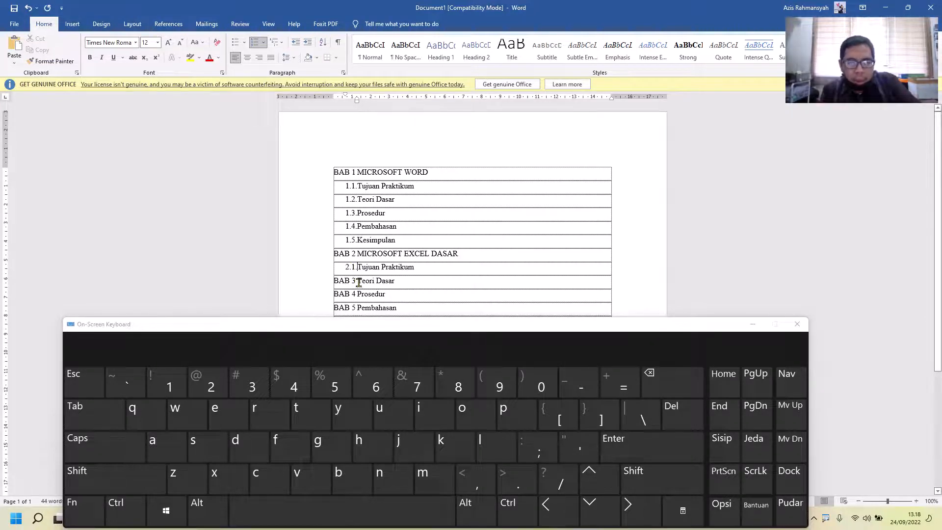
left_click(93, 412)
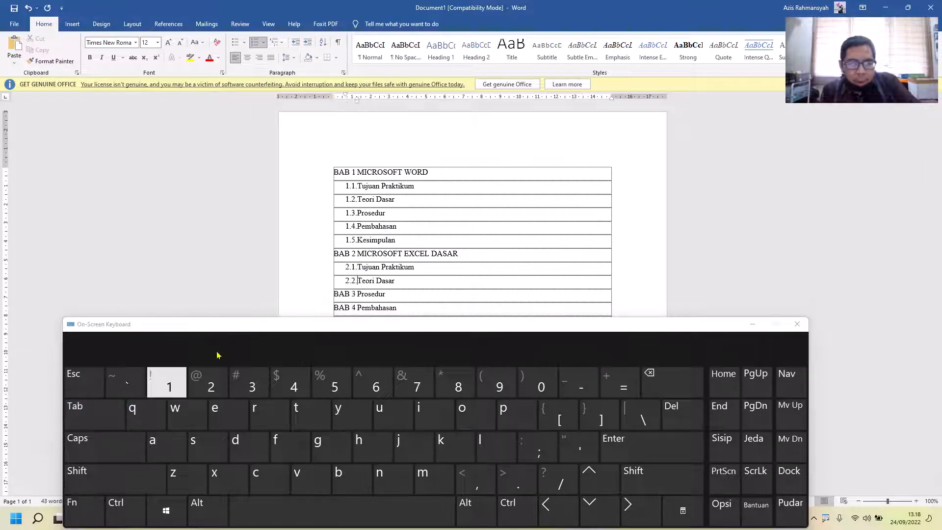
left_click(359, 293)
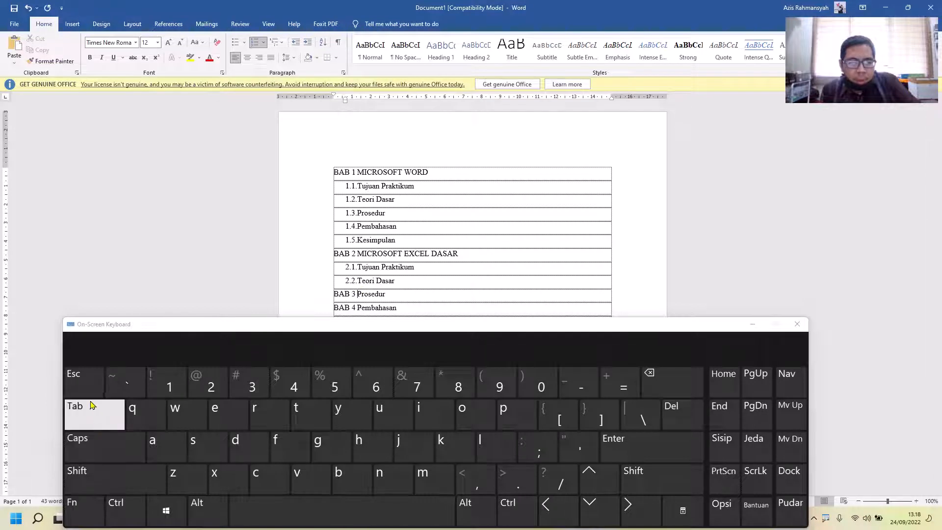
left_click(76, 412)
left_click(356, 308)
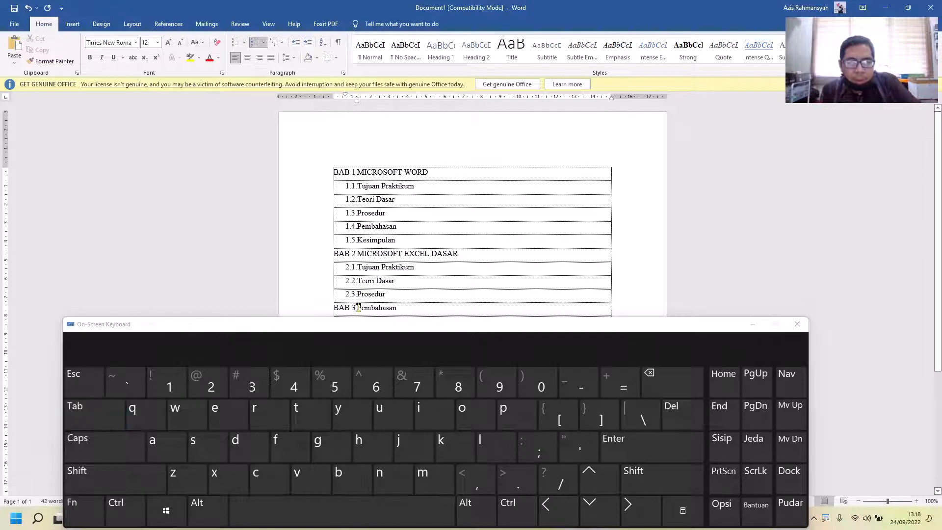
left_click(109, 412)
scroll(416, 253, "down", 3)
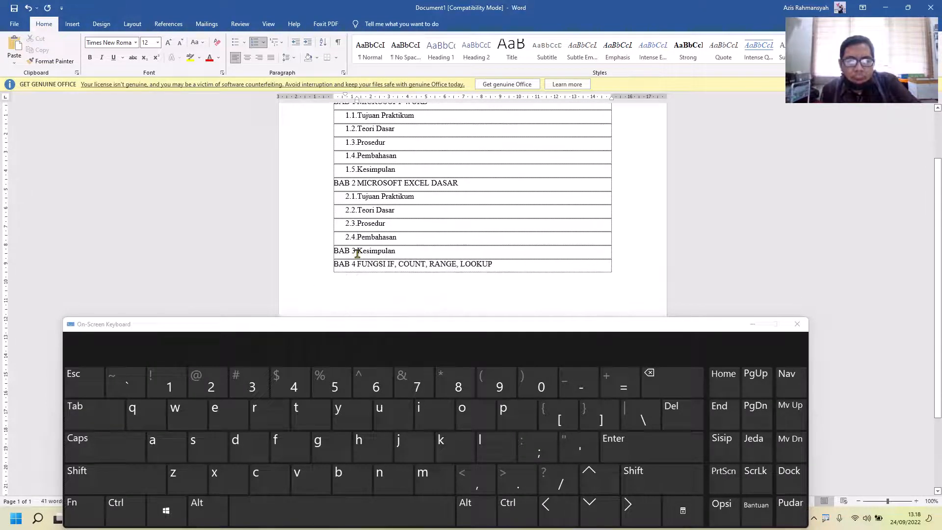
left_click(357, 250)
left_click(94, 413)
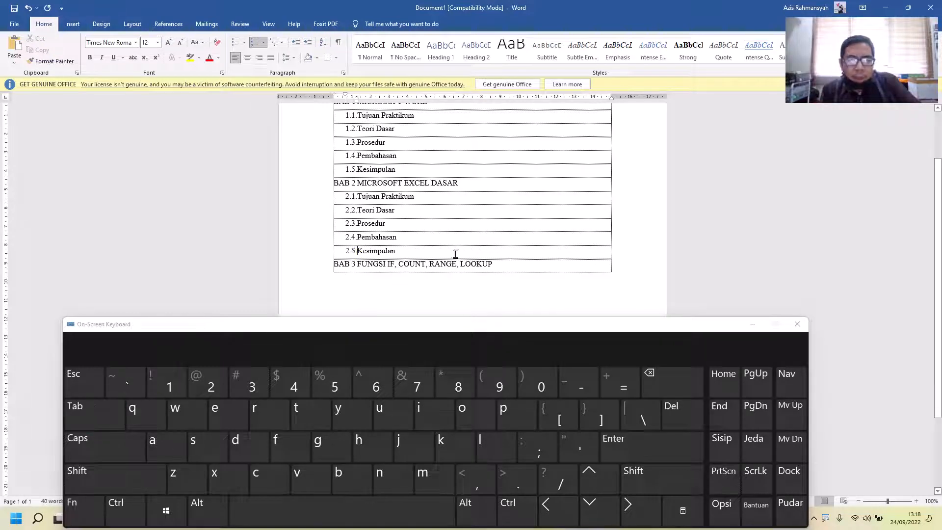
- Look over the numbered chapters and sub-sections from the start of the list, and close the On-Screen Keyboard
scroll(374, 249, "up", 1)
scroll(374, 250, "up", 2)
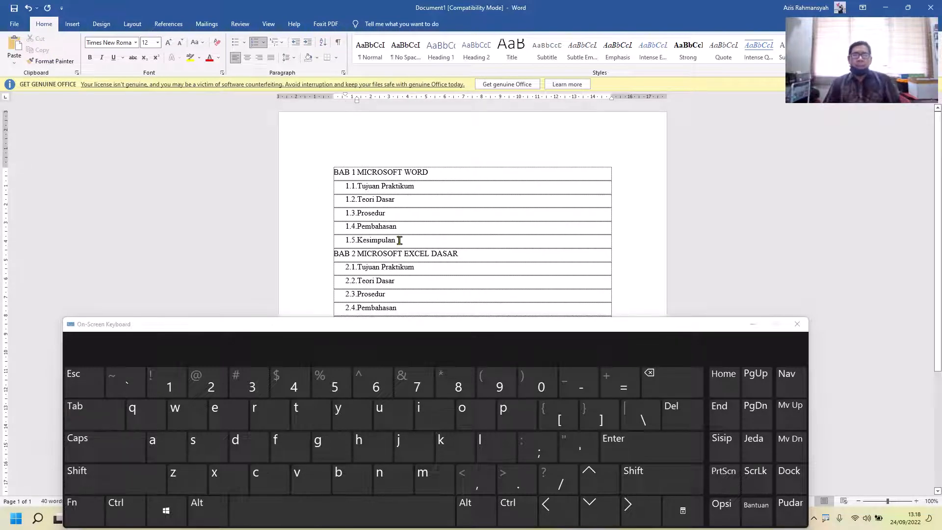
key("ctrl")
key("ctrl+4")
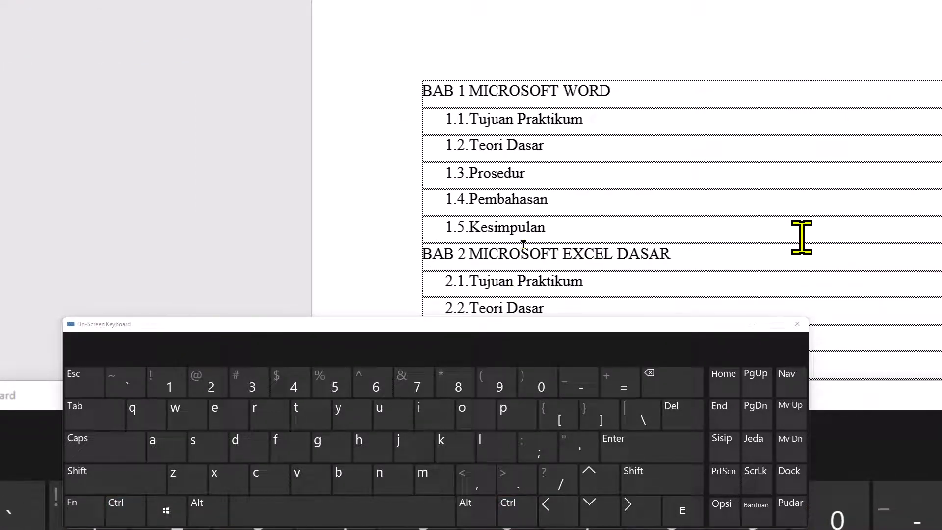
key("ctrl+4")
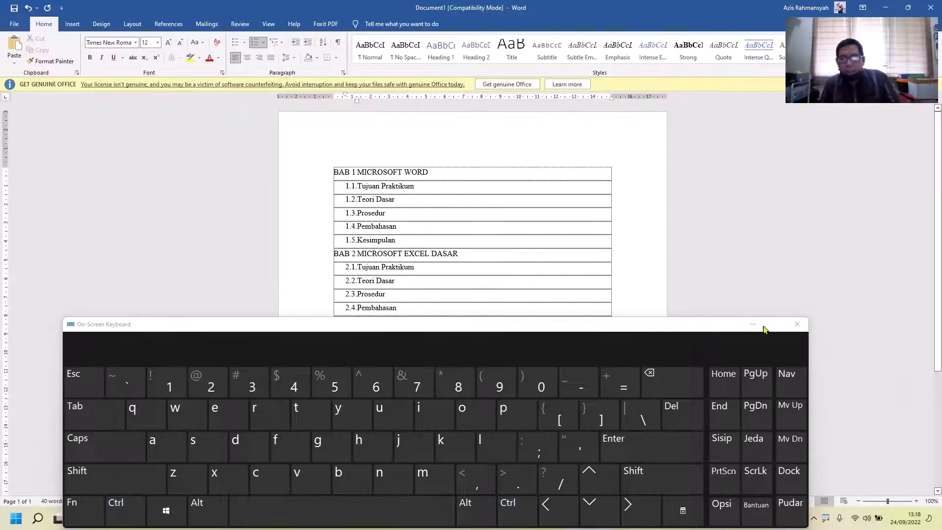
left_click(798, 325)
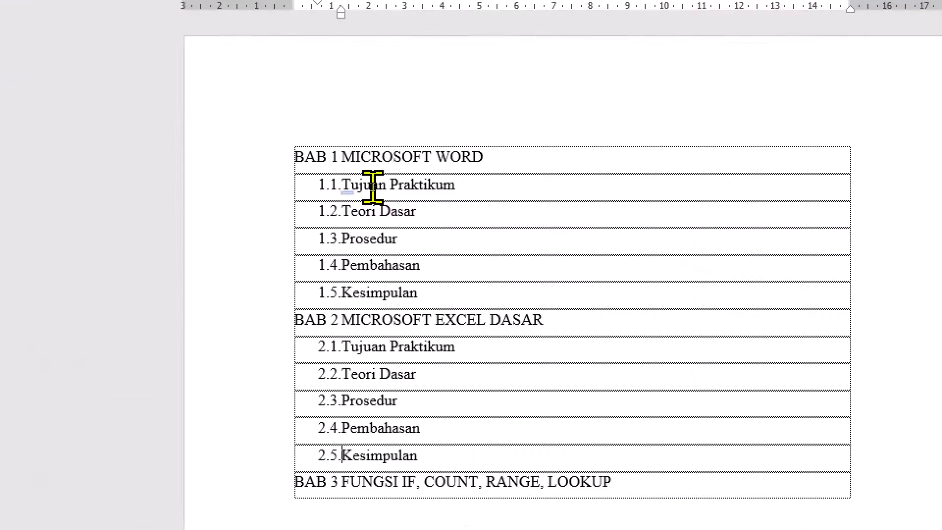
- Demote Tujuan Praktikum under MICROSOFT WORD by two list levels, and promote it back to level 2
left_click(329, 185)
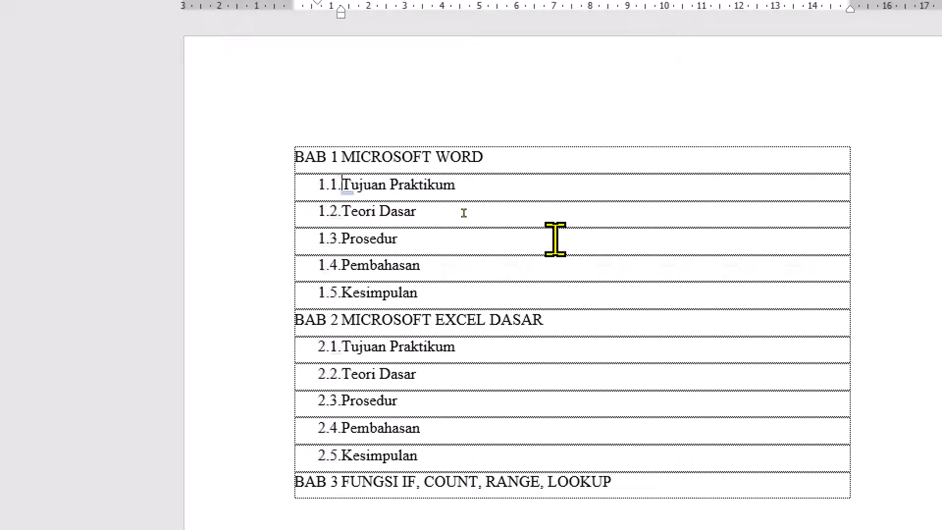
key("Tab")
key("Tab")
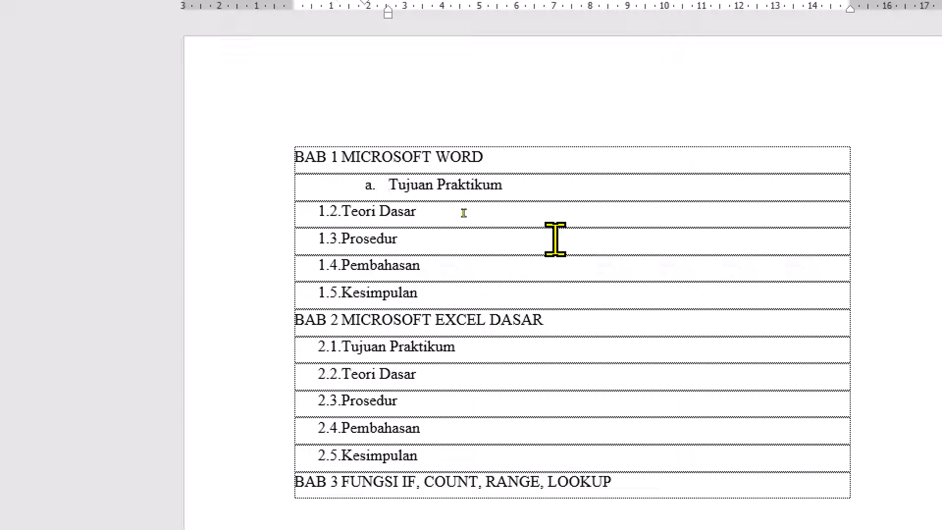
key("shift+Tab")
key("shift+Tab")
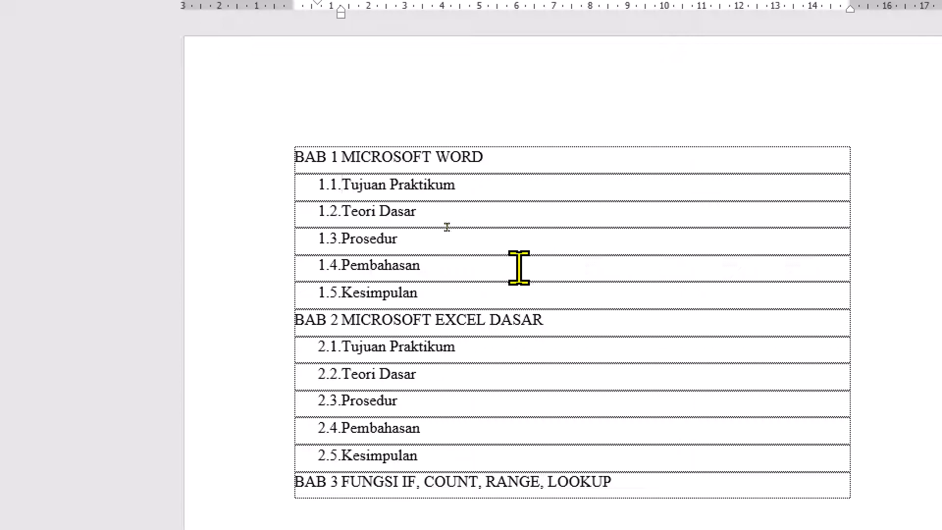
- Add the list item "Dapat menggunakan Fungsi Pada Microsoft Word" below Tujuan Praktikum in the MICROSOFT WORD chapter
left_click(472, 185)
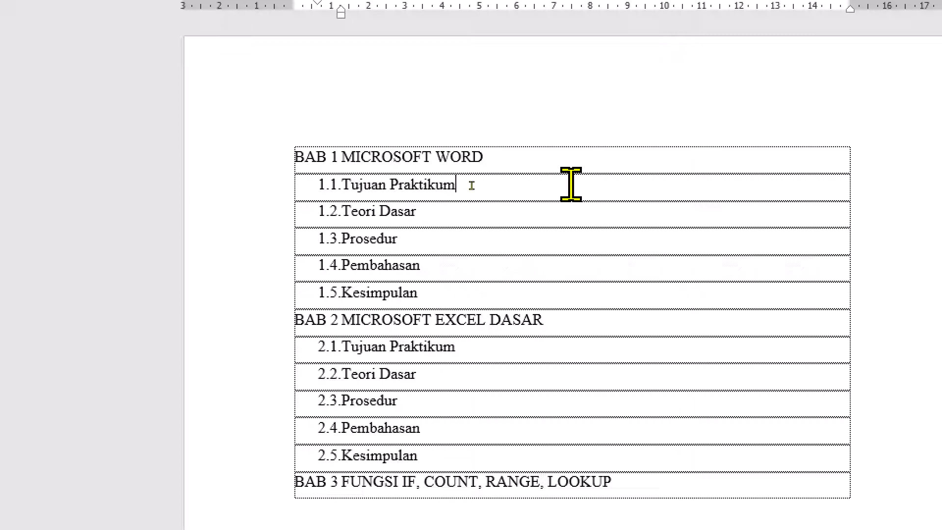
key("Return")
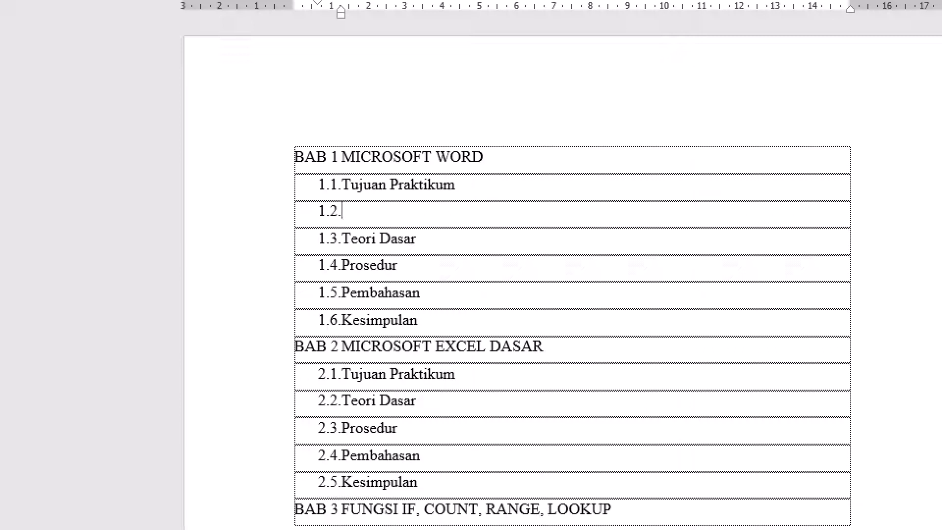
type("Dapat meng")
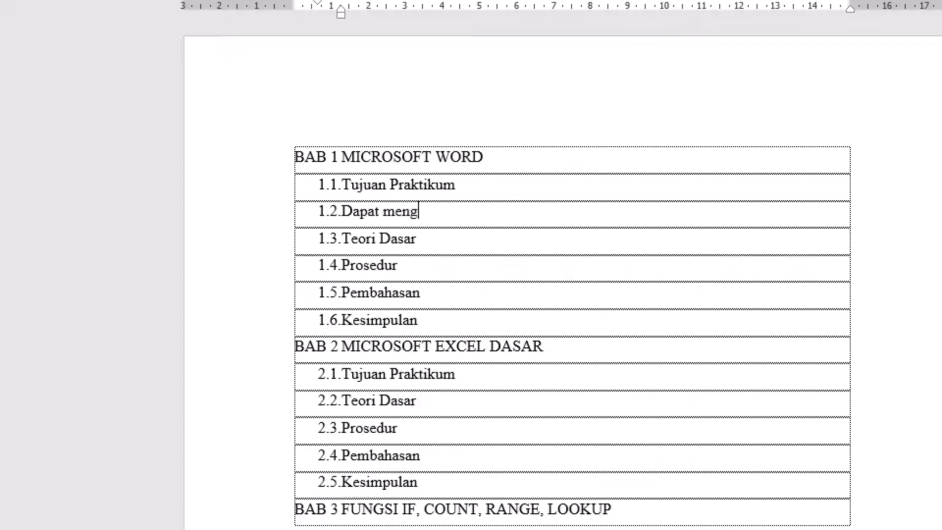
type("gunakan Fungsi ")
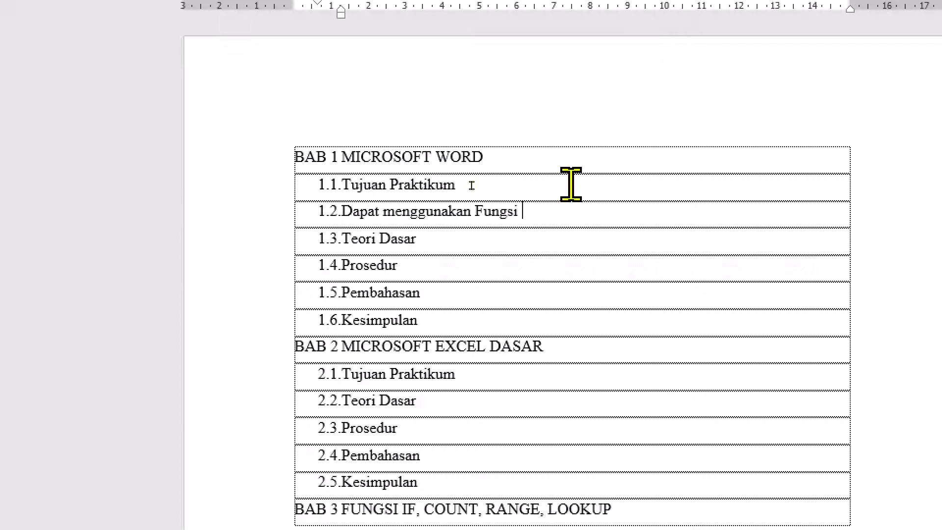
type("Pada Micro")
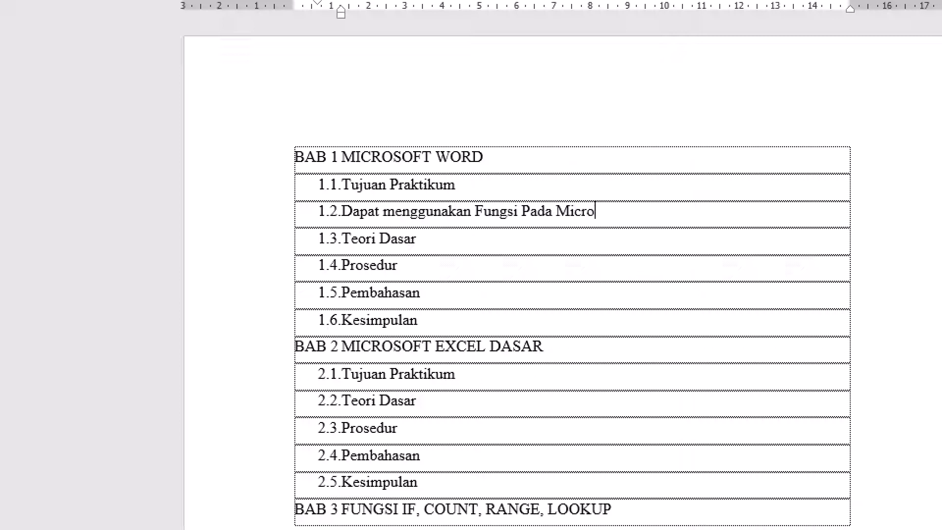
type("sofot")
key("BackSpace")
key("BackSpace")
key("BackSpace")
key("BackSpace")
key("BackSpace")
type("soft Word")
- Add a second objective below it reading "Dapat memahami cara penyusunan Laporan di Praktikum Aplikasi Pengolahan Data"
key("Return")
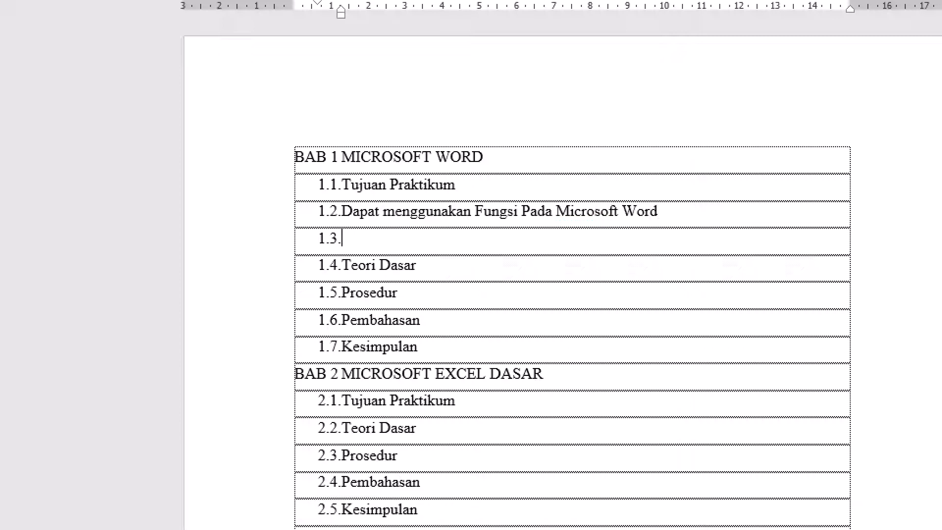
type("Dapat memahami ")
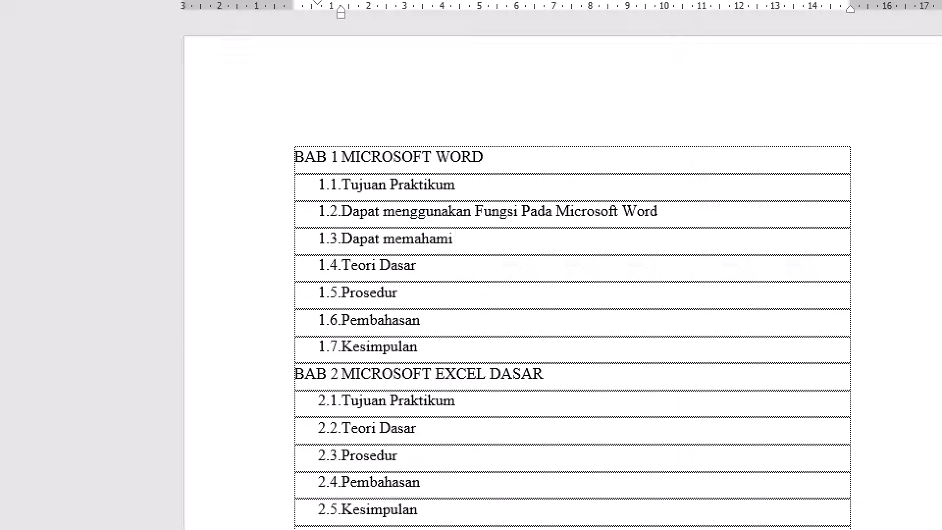
type("cara penyus")
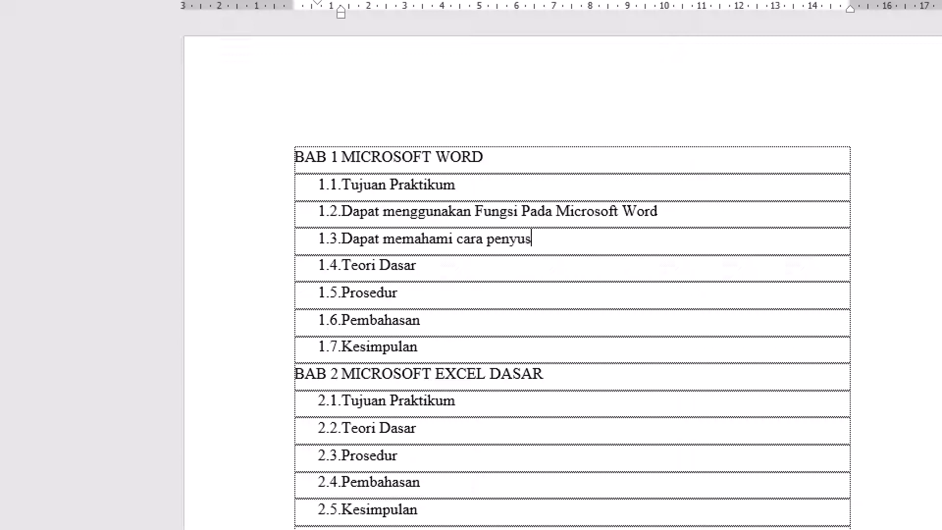
type("unan Laporan di Pra")
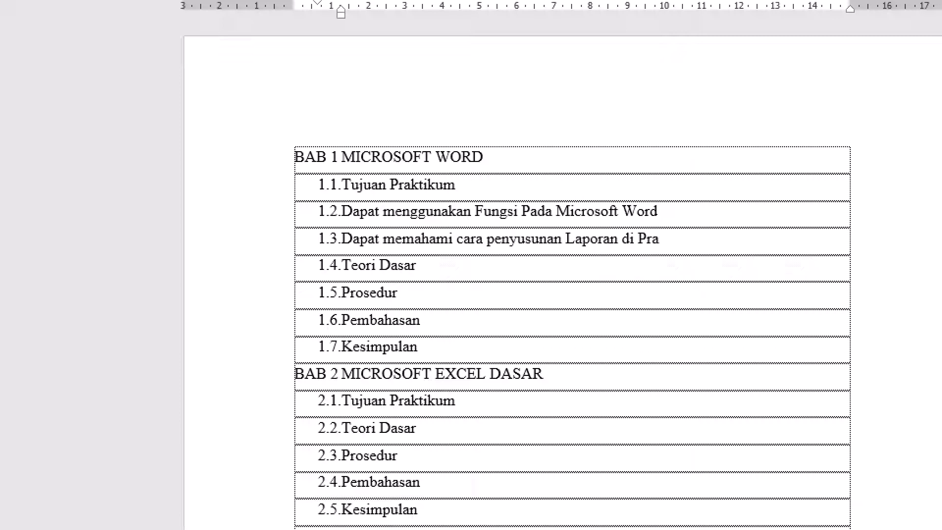
type("ktikum Apli")
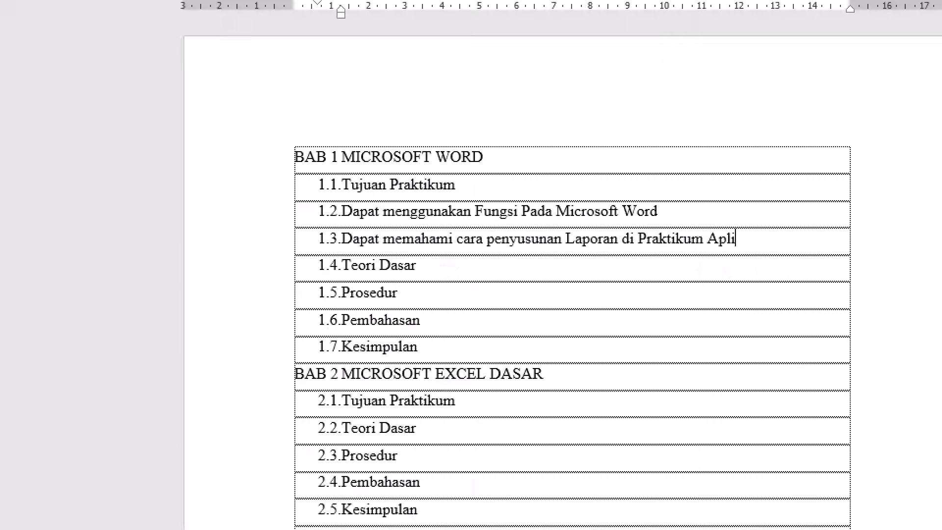
type("kasi Pengolahan Data")
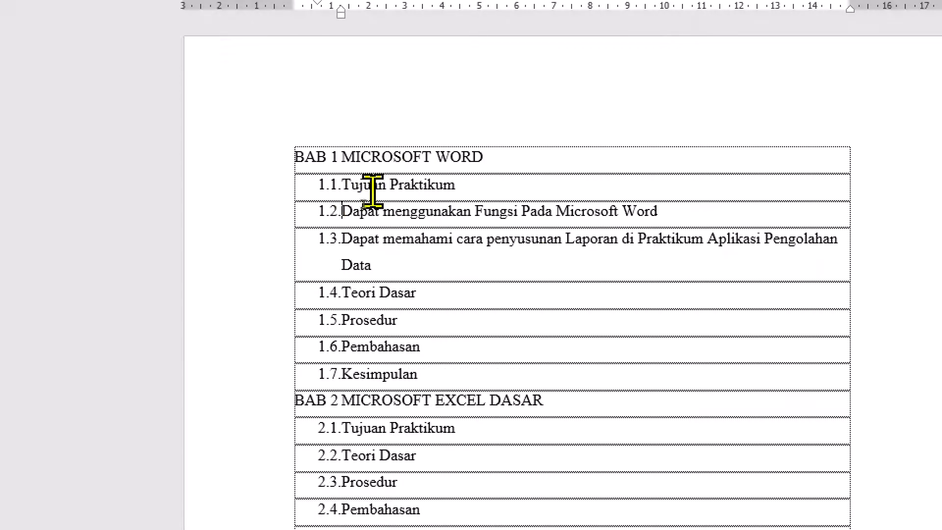
- Demote the two objectives under Tujuan Praktikum to list level 3, numbered 1 and 2
left_click(341, 211)
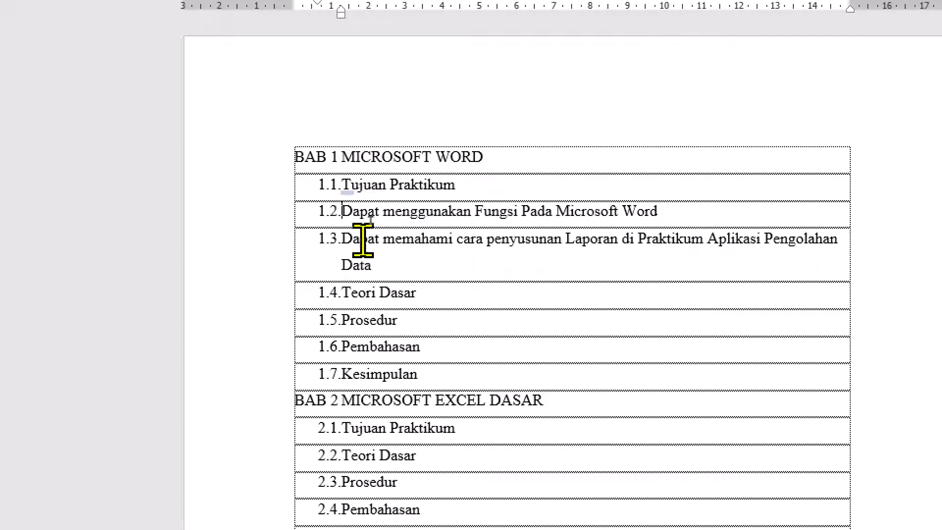
key("Tab")
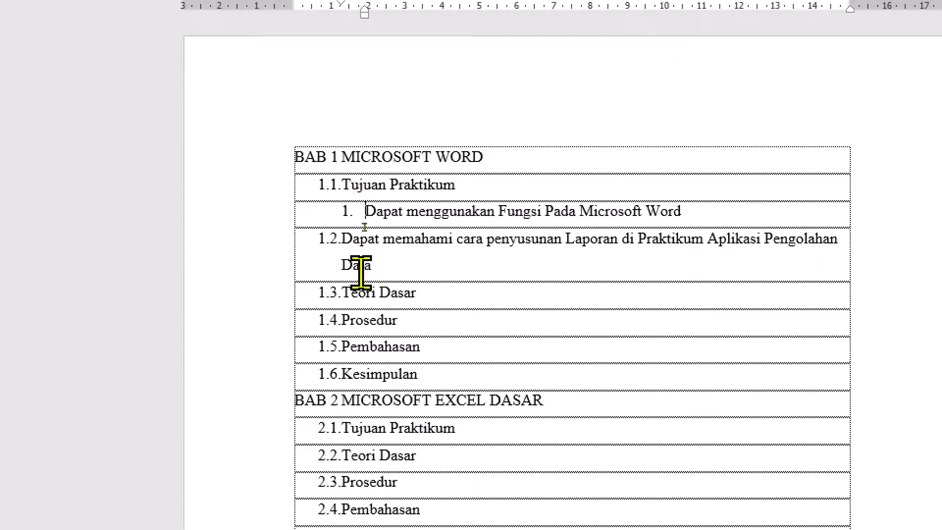
left_click(339, 239)
key("Tab")
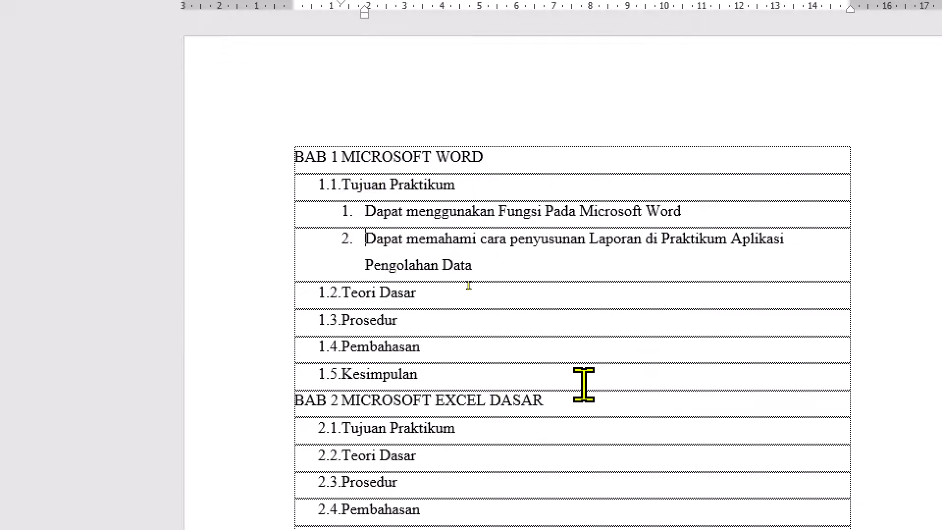
- Place the cursor after Teori Dasar in BAB 1, switch to Chrome and search Google for "microsoft word"
scroll(404, 235, "down", 3)
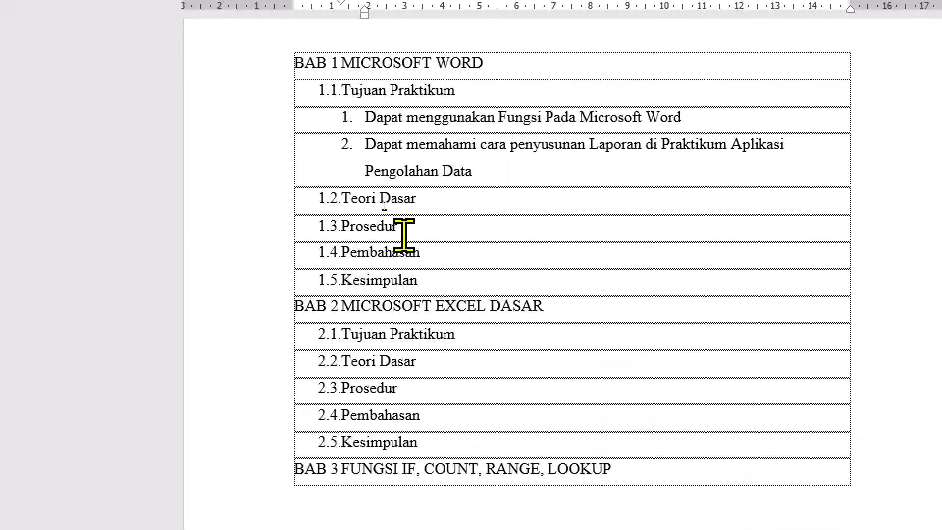
left_click(421, 196)
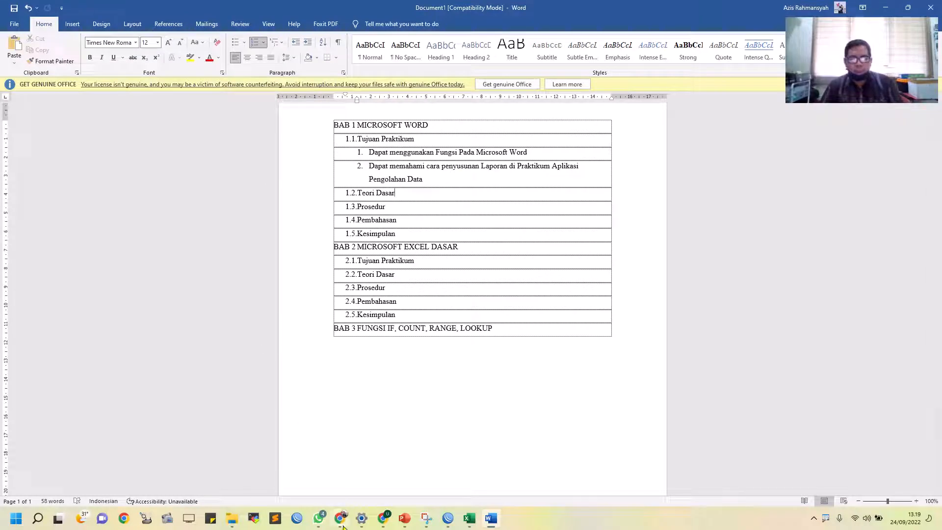
mouse_move(342, 524)
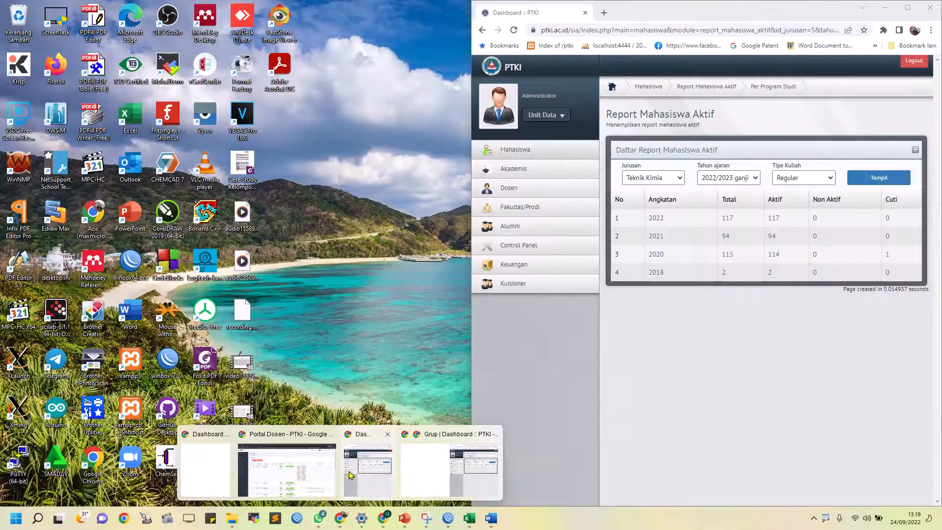
left_click(363, 471)
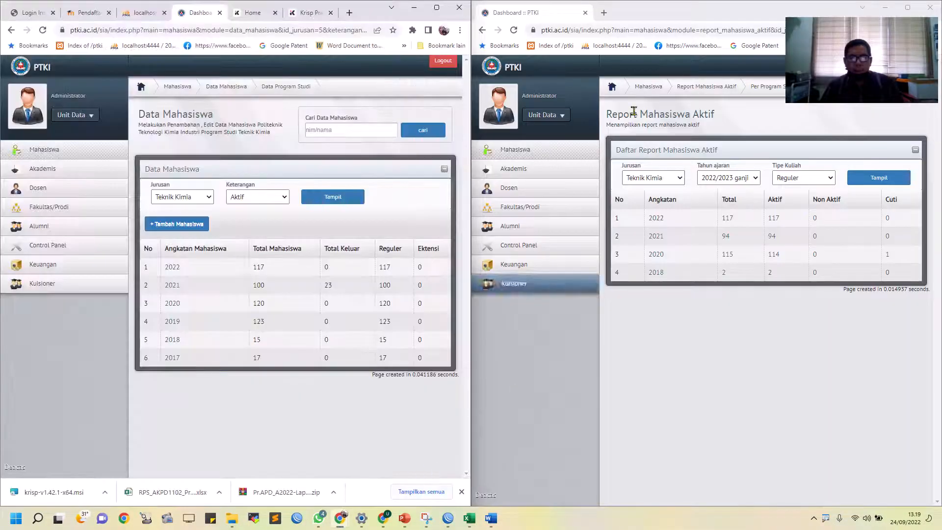
left_click(886, 7)
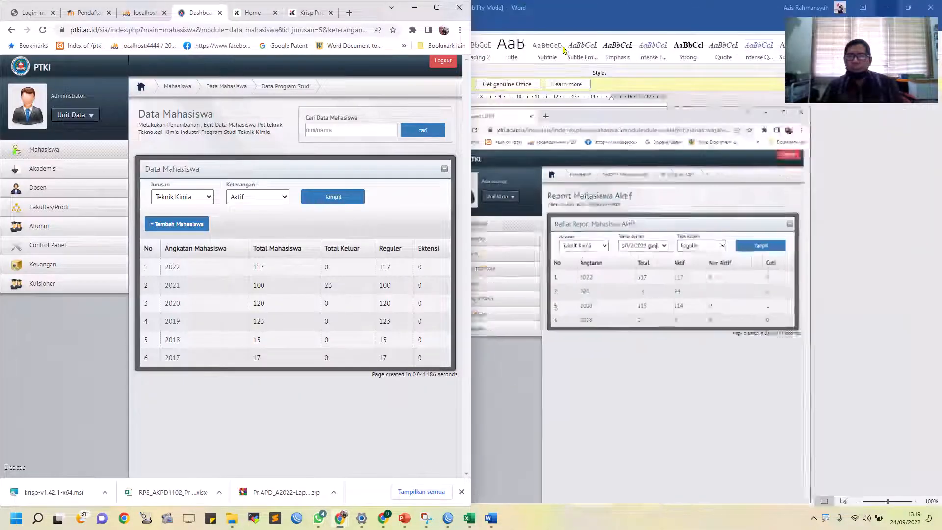
left_click(331, 30)
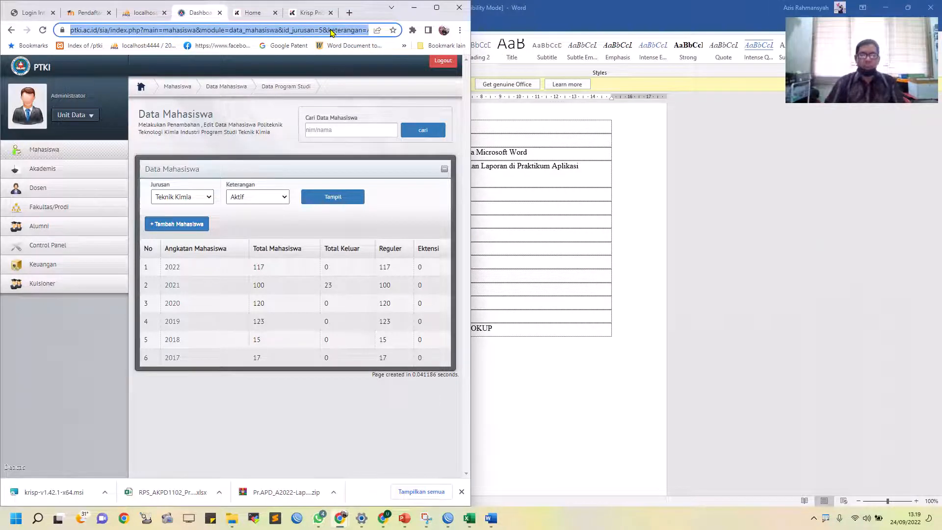
type("microsfot")
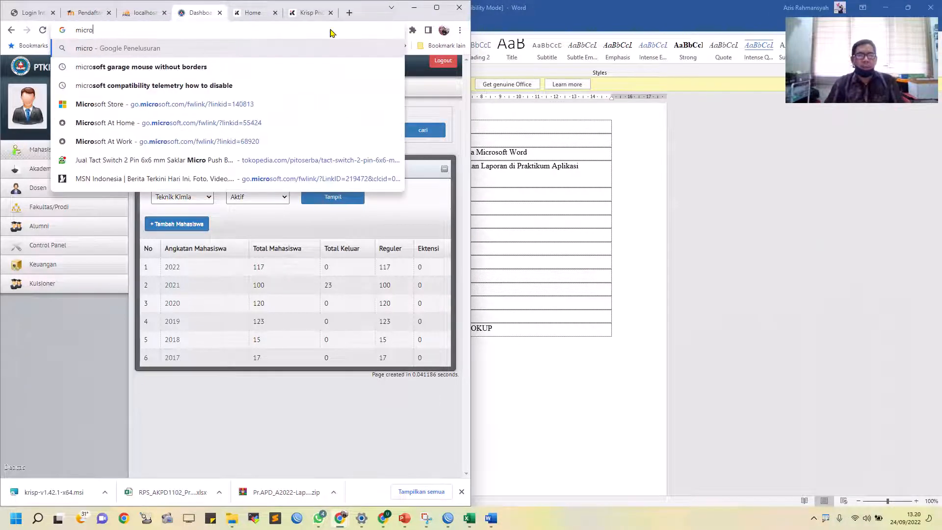
key("BackSpace")
type("oft word")
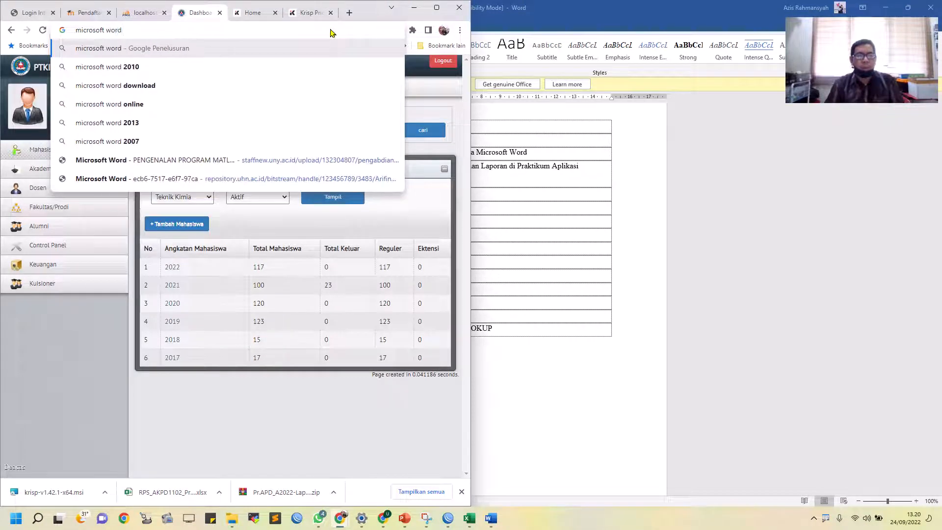
key("Return")
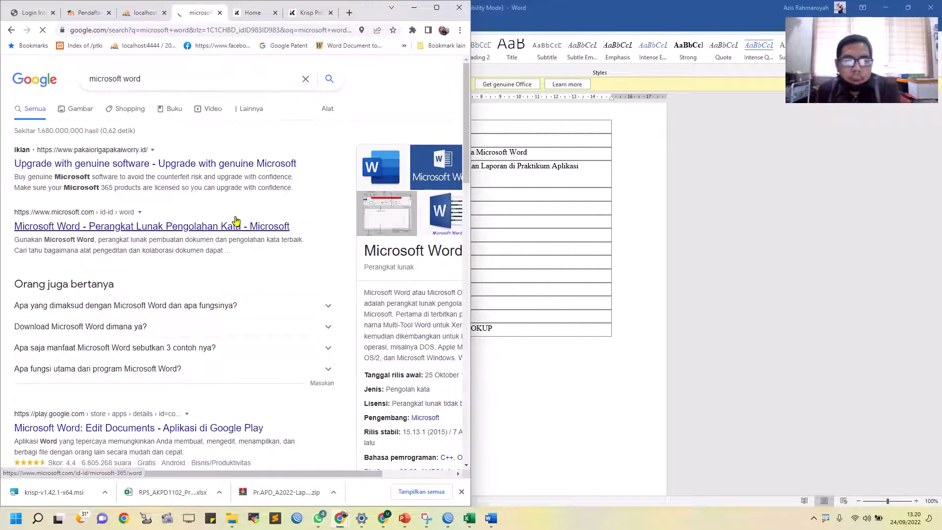
- Find the "Aplikasi Komputer" result from sdp.ditjenpas.go.id in the search results and open it
scroll(138, 294, "down", 4)
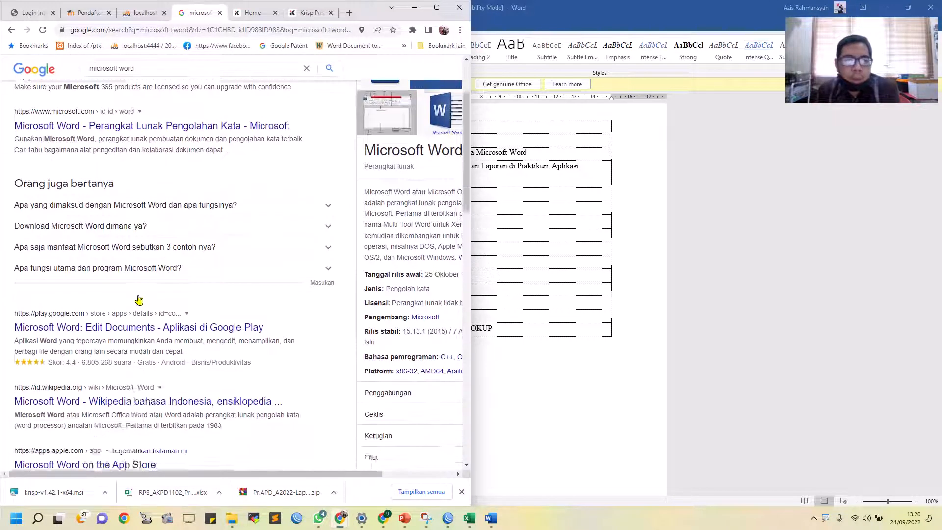
scroll(146, 282, "down", 3)
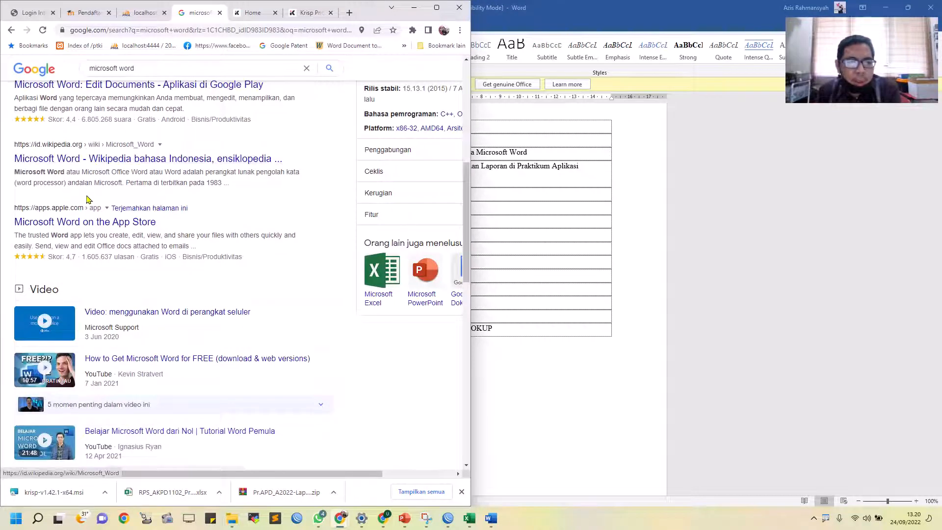
scroll(113, 204, "down", 5)
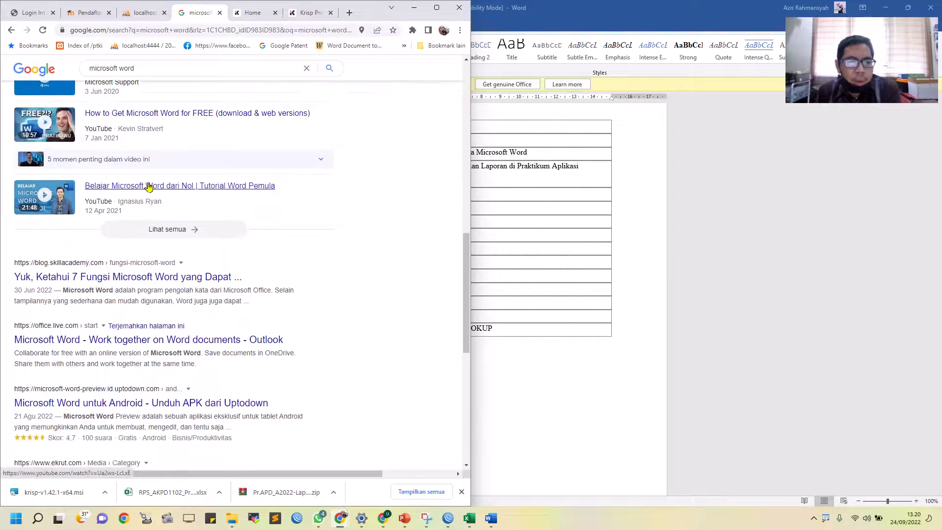
scroll(307, 231, "down", 2)
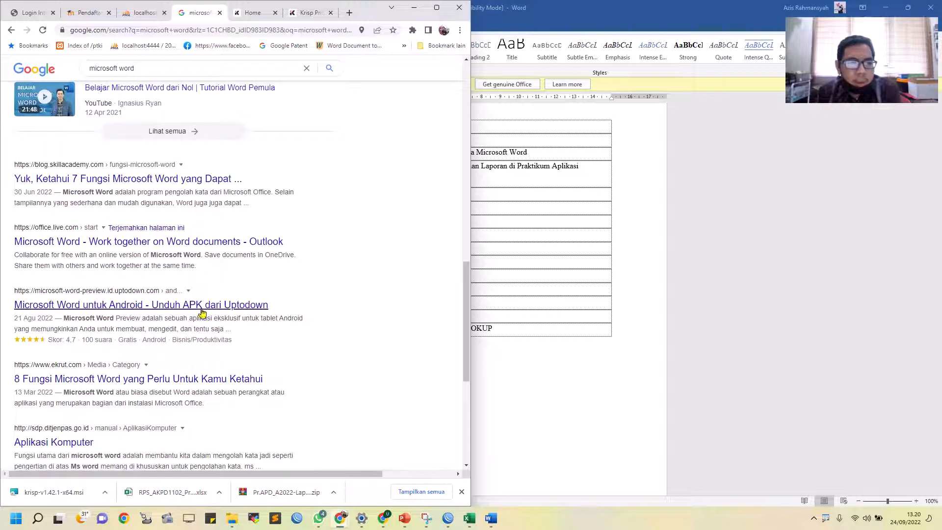
scroll(250, 279, "down", 2)
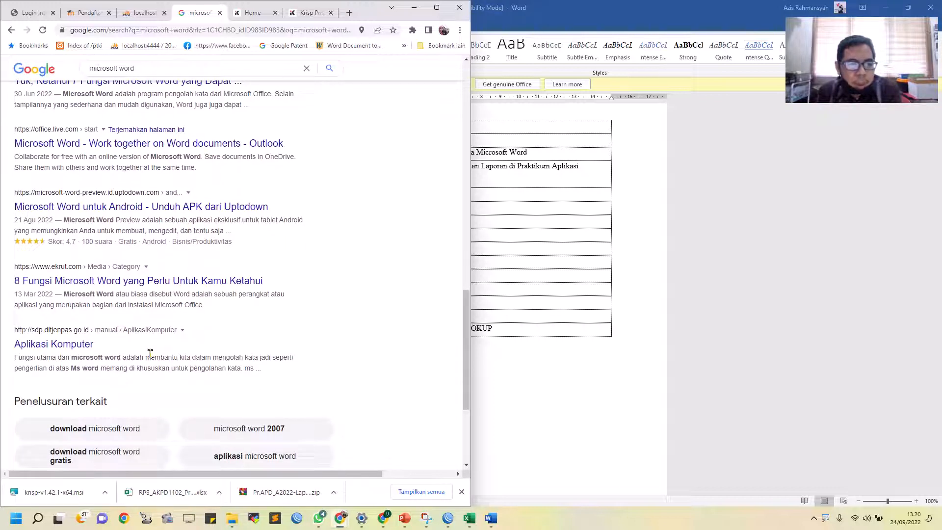
left_click(55, 347)
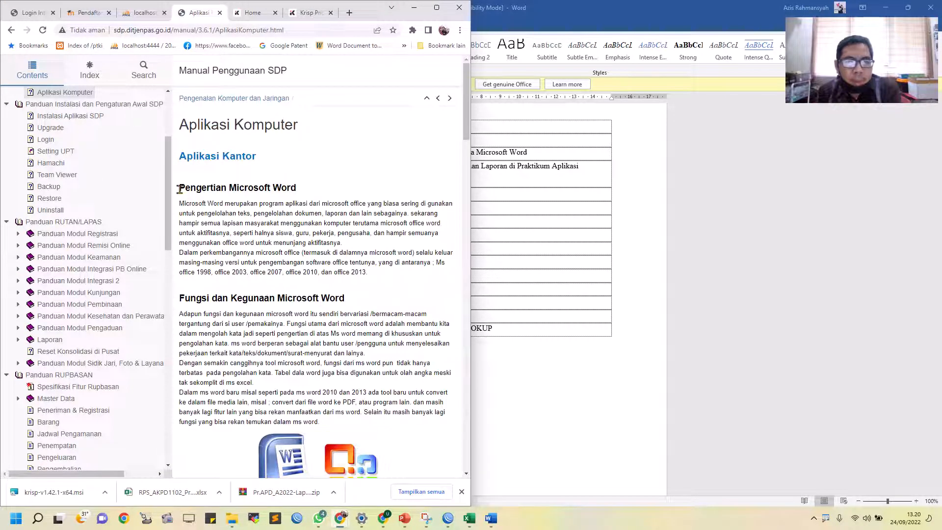
- Copy the Pengertian Microsoft Word and Fungsi dan Kegunaan Microsoft Word sections, including their headings, from the web page
left_click_drag(180, 189, 343, 425)
right_click(267, 355)
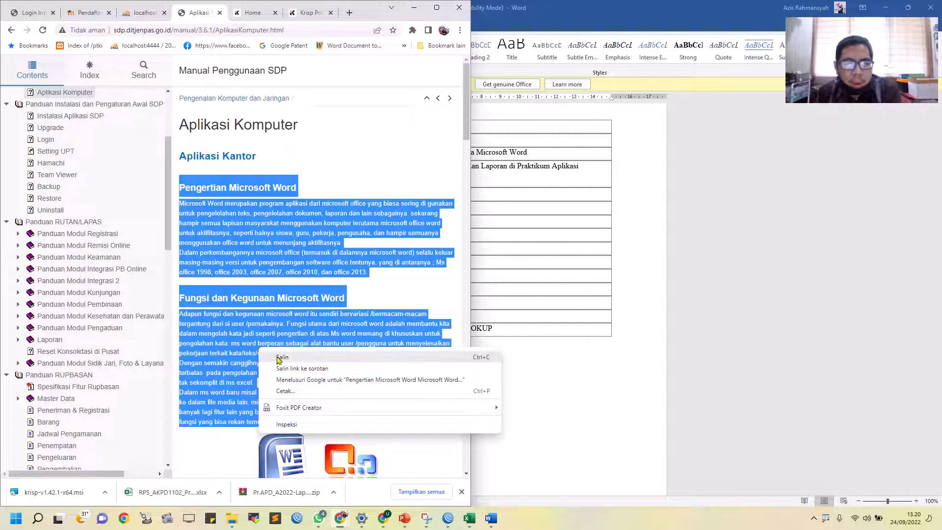
left_click(278, 355)
right_click(236, 214)
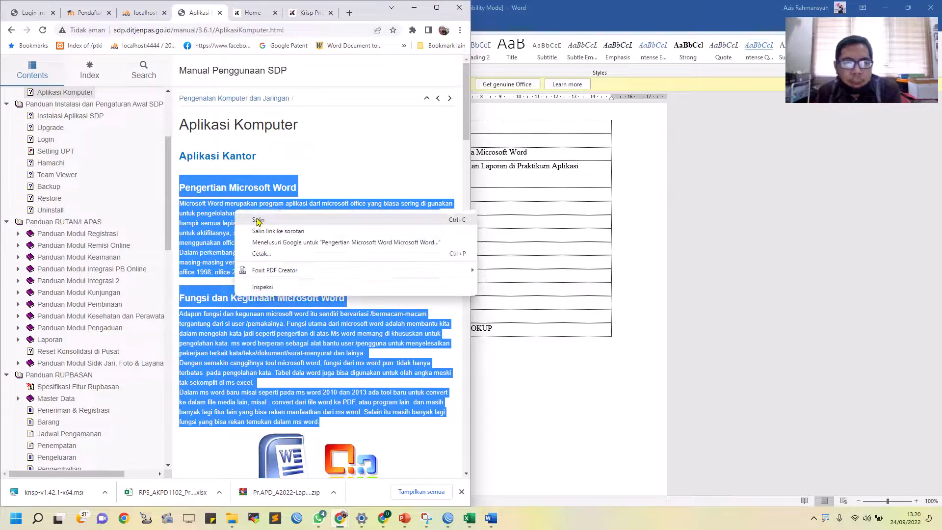
left_click(257, 217)
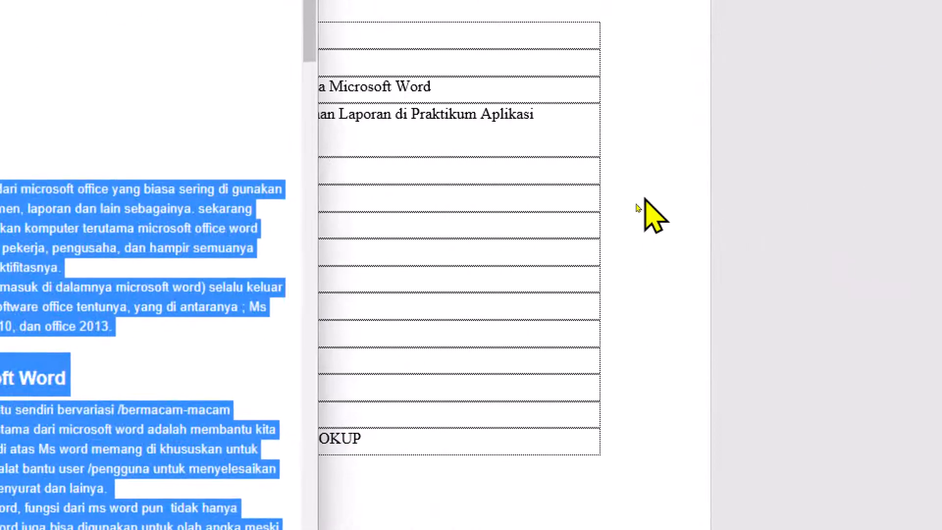
- Switch back to Word and insert an empty line below Teori Dasar in BAB 1
left_click(642, 164)
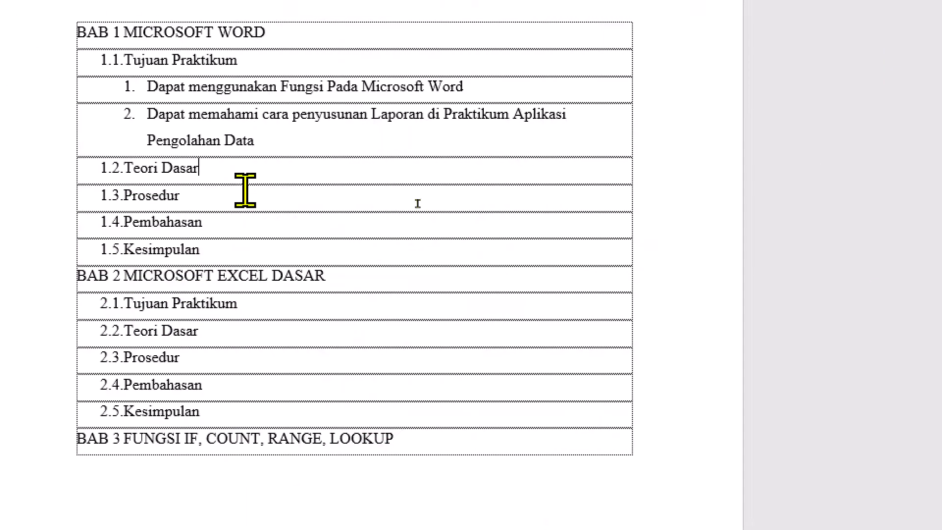
key("Return")
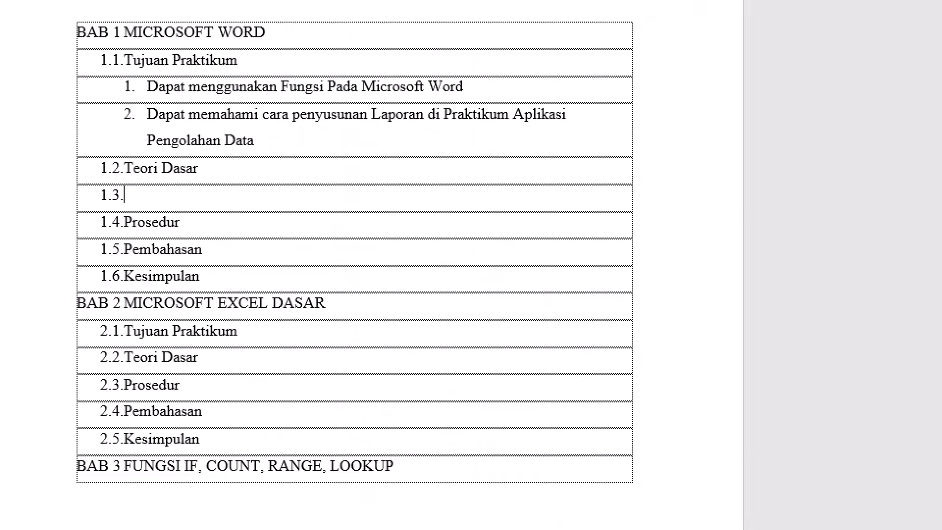
key("BackSpace")
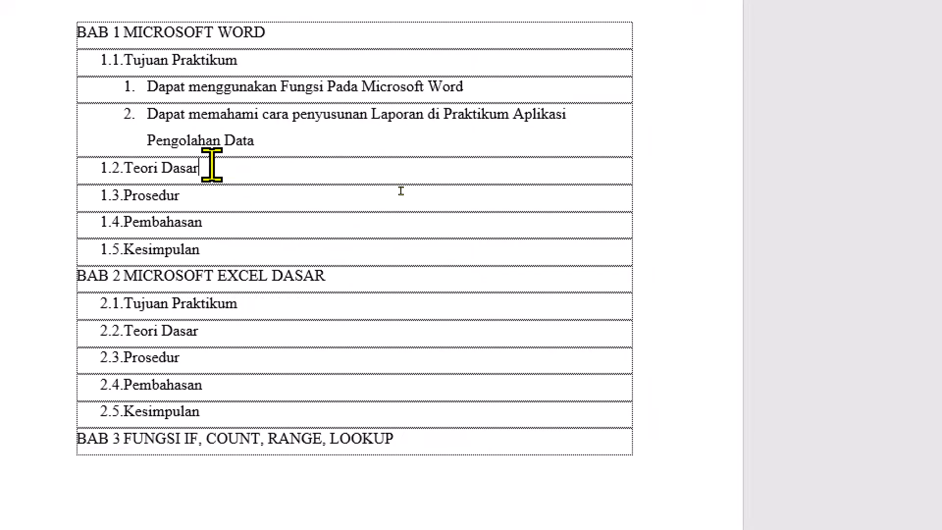
key("Return")
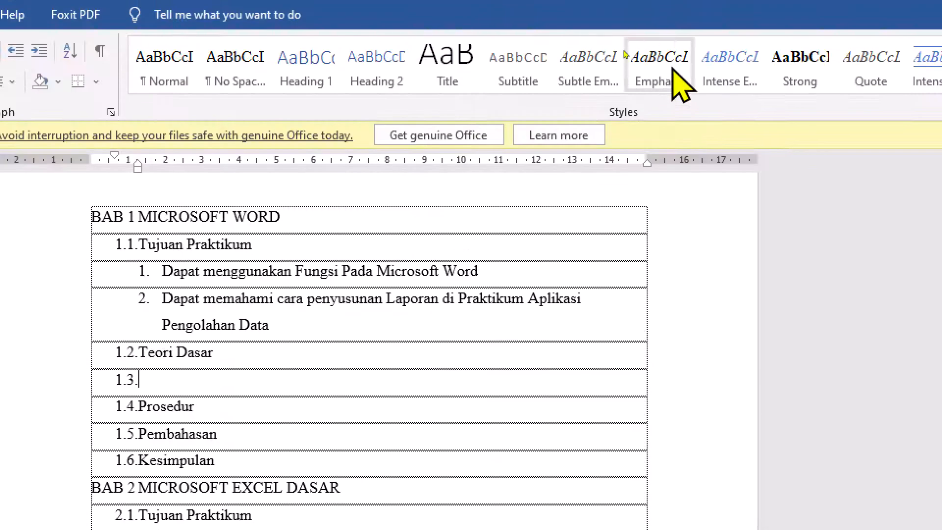
- Try the Normal style on the new numbered line below Teori Dasar, and undo it
left_click(171, 79)
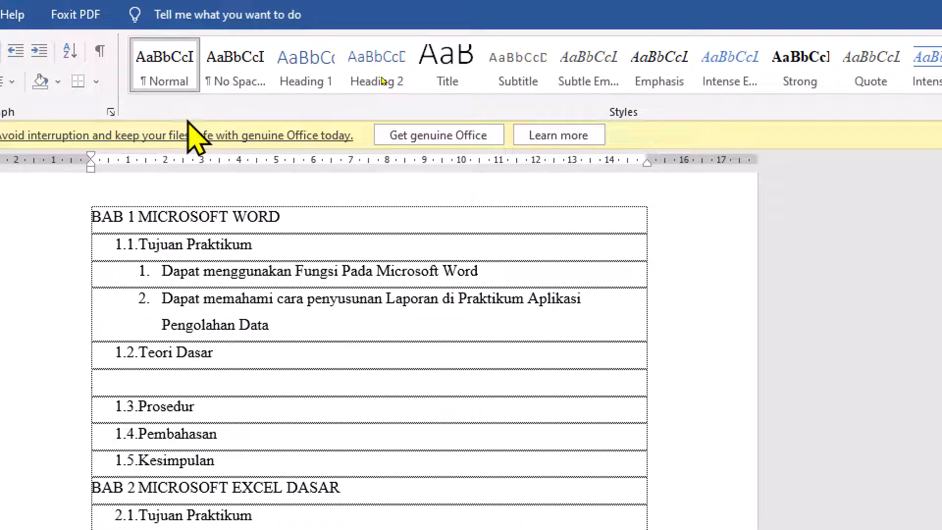
left_click(378, 79)
key("BackSpace")
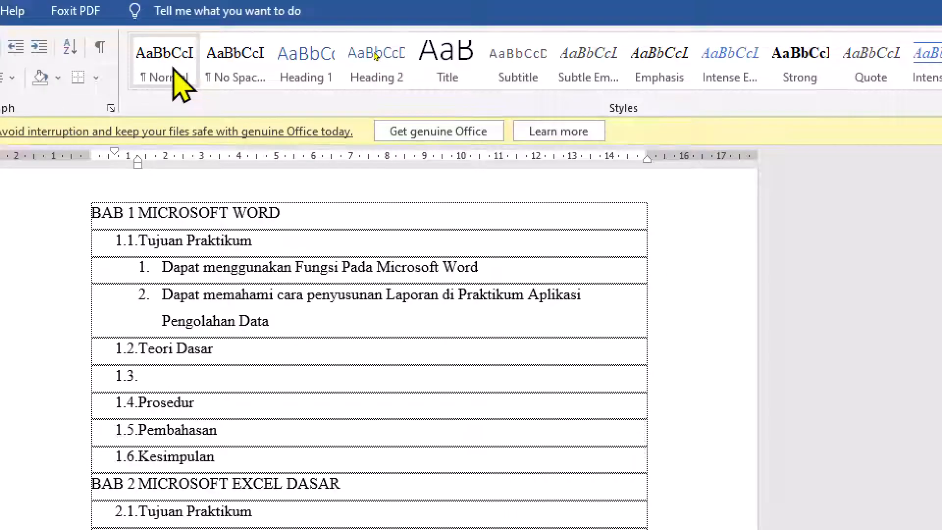
left_click(173, 73)
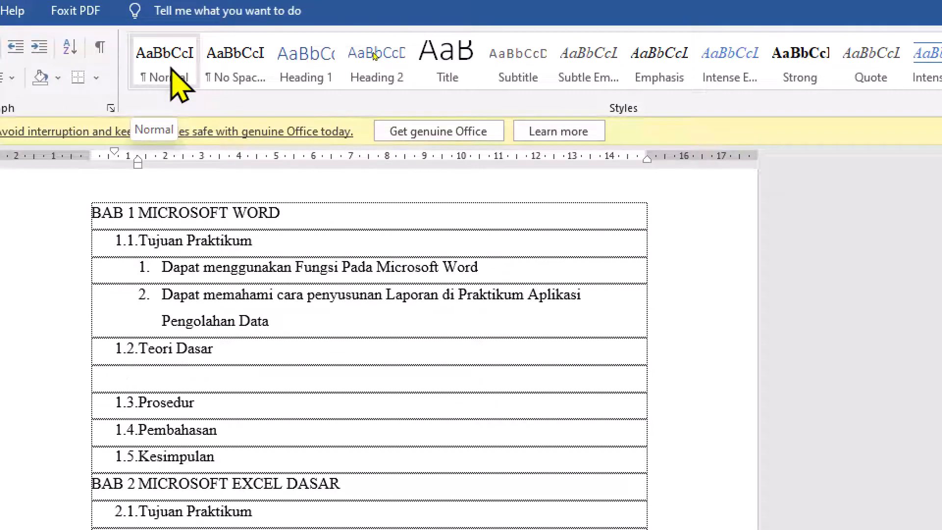
key("ctrl+z")
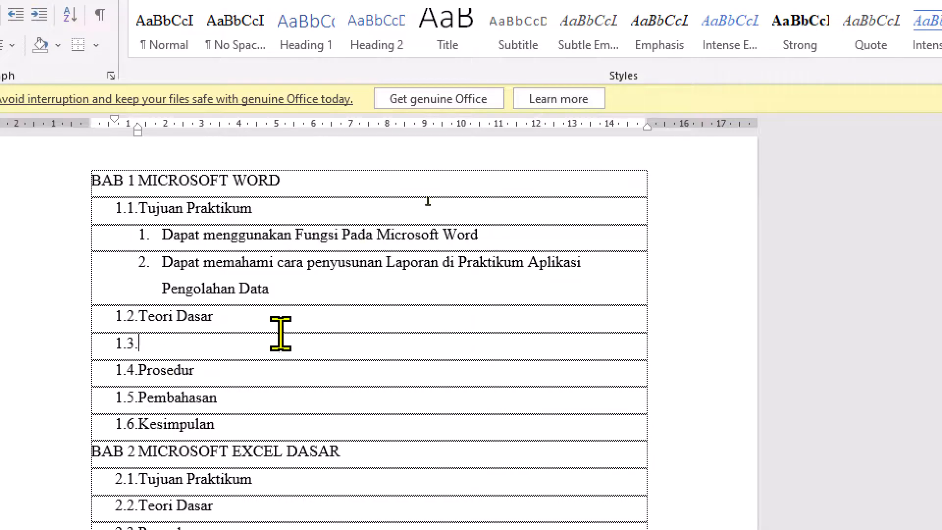
- Remove the list number from the empty line below Teori Dasar and give the line the Normal style
key("BackSpace")
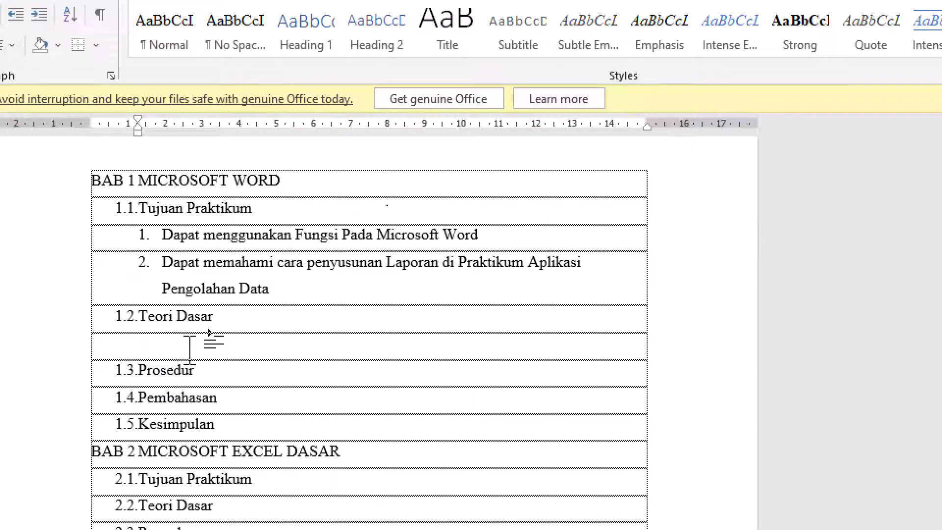
right_click(190, 349)
left_click(293, 436)
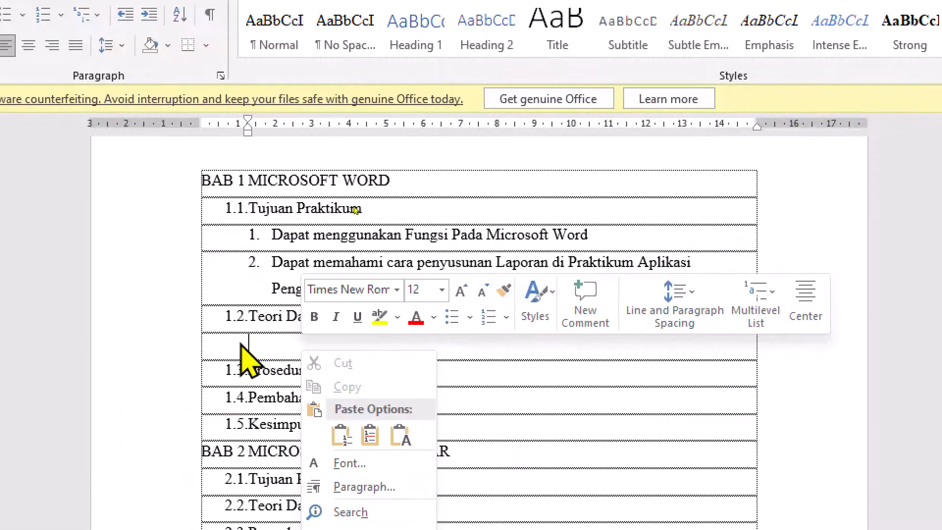
left_click(243, 342)
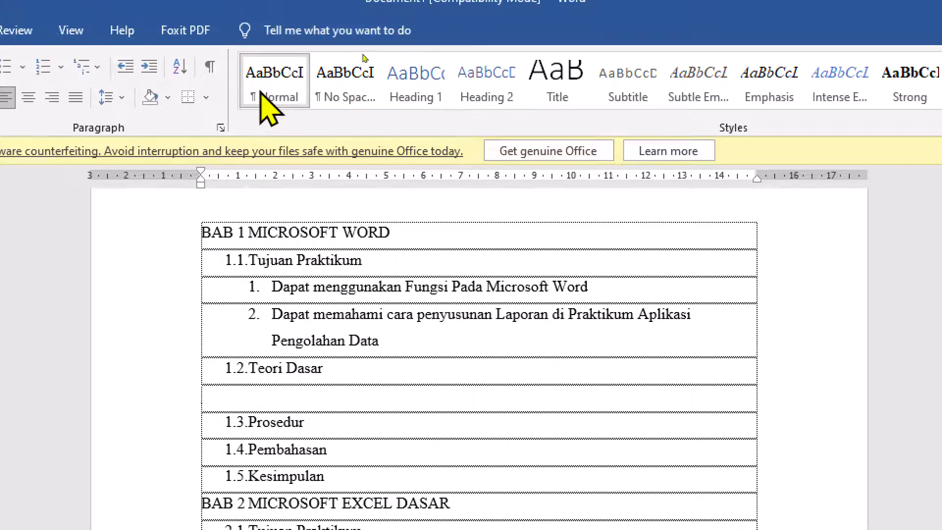
left_click(269, 100)
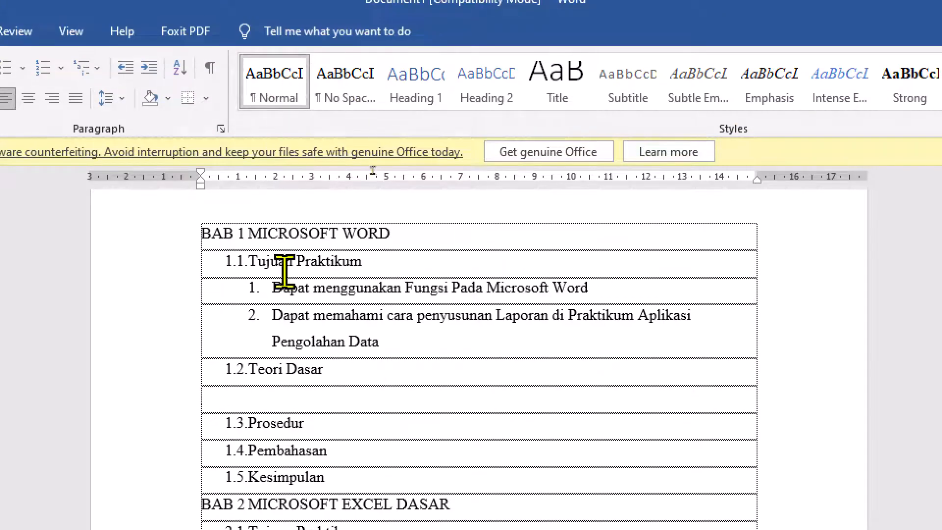
- Paste the copied Microsoft Word sections as text only into the empty line below Teori Dasar, and look over the pasted text
right_click(217, 402)
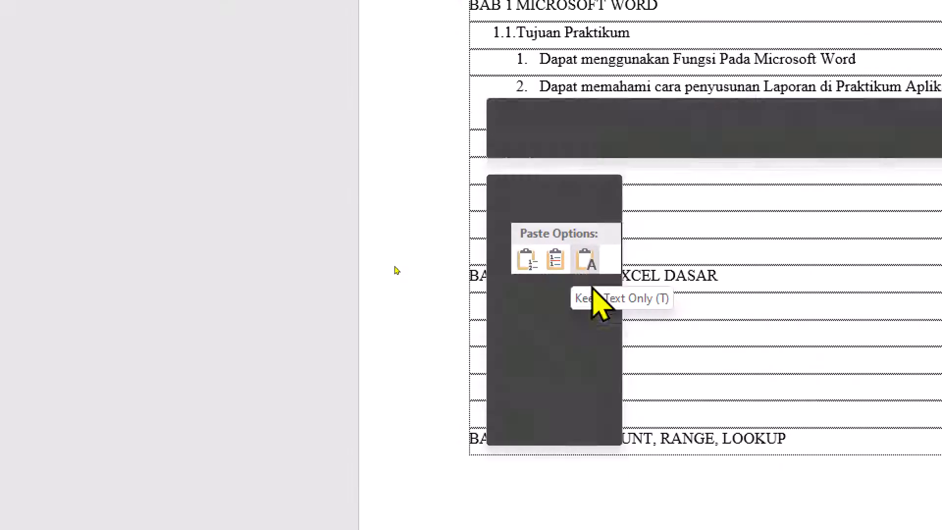
left_click(339, 214)
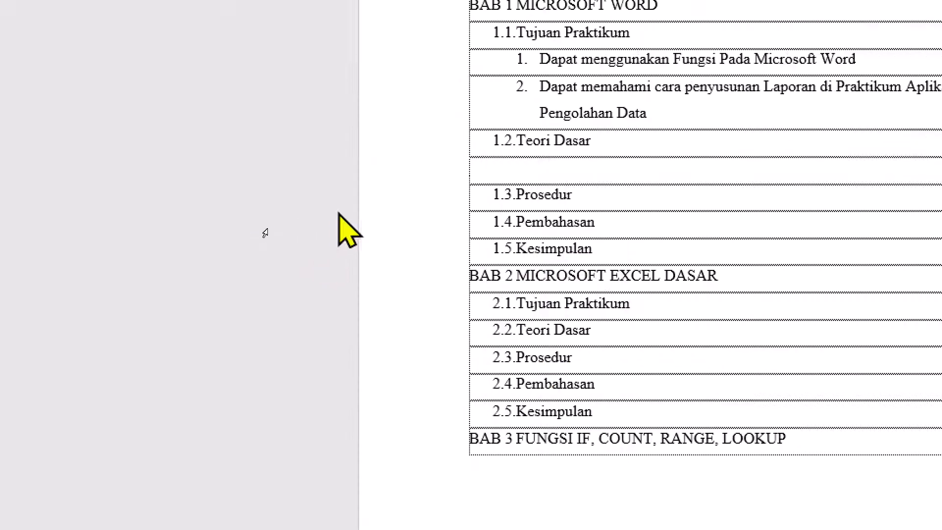
right_click(474, 172)
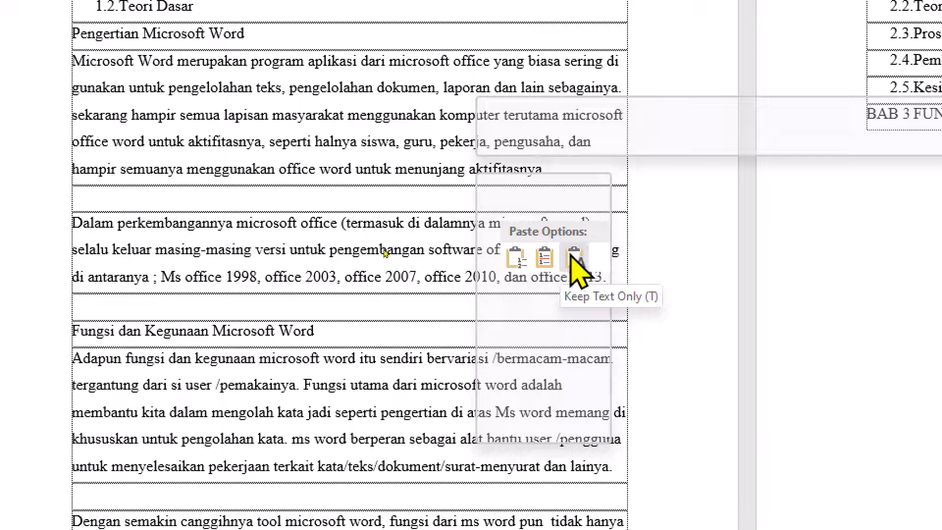
left_click(574, 260)
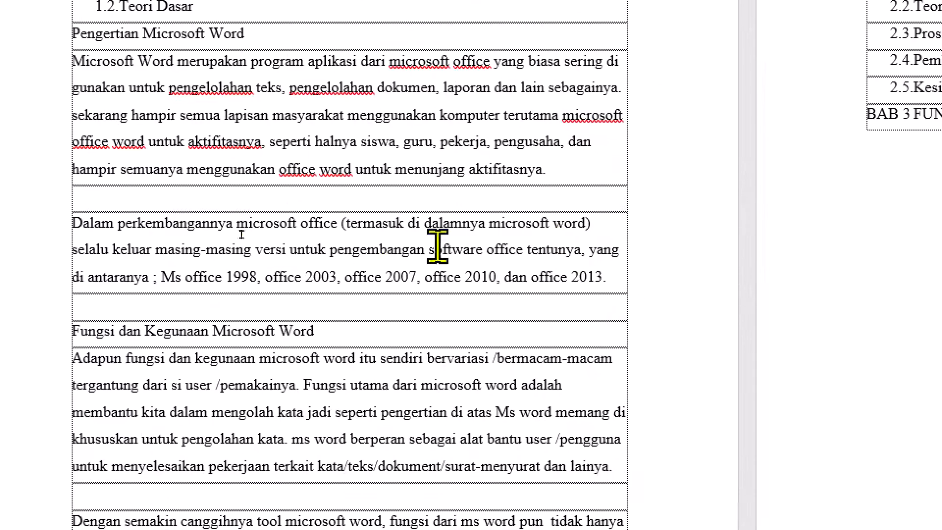
scroll(195, 244, "up", 5)
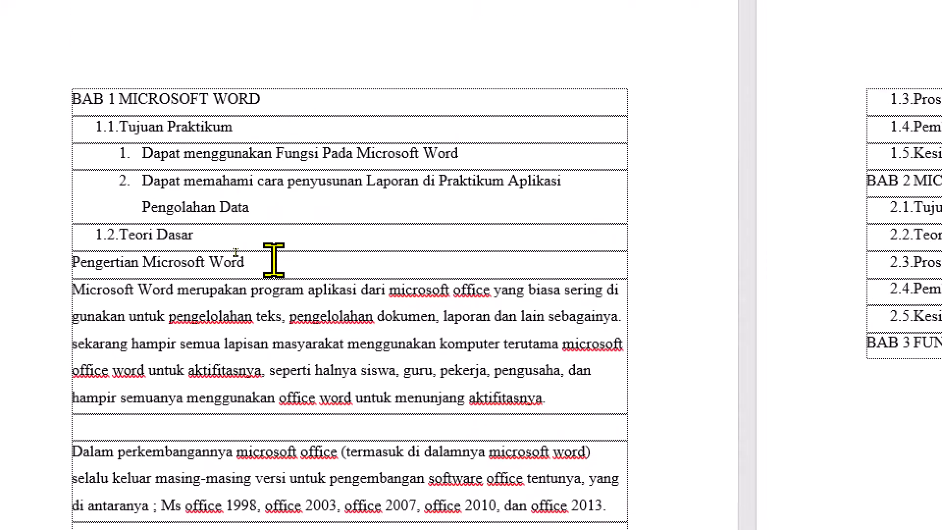
scroll(291, 278, "down", 8)
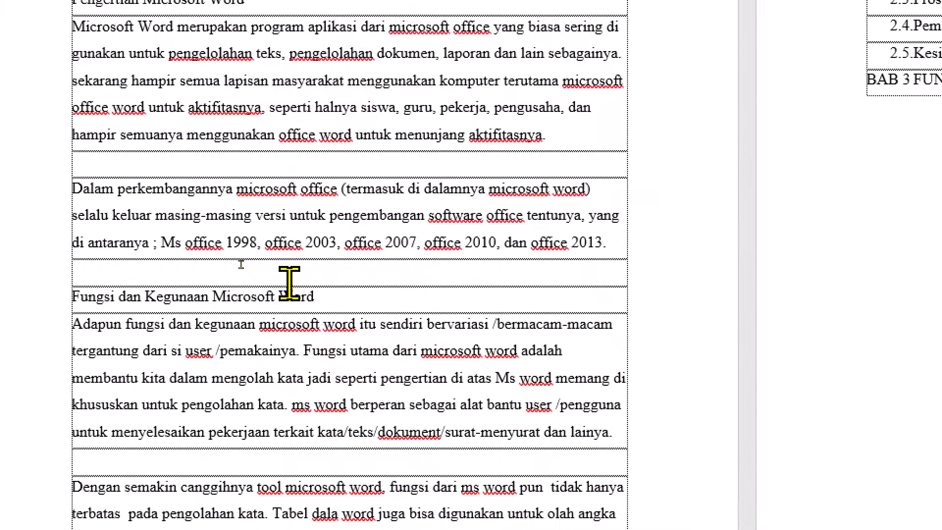
- Try centre and left alignment on the BAB 1 MICROSOFT WORD heading, and leave it centred
scroll(291, 288, "up", 8)
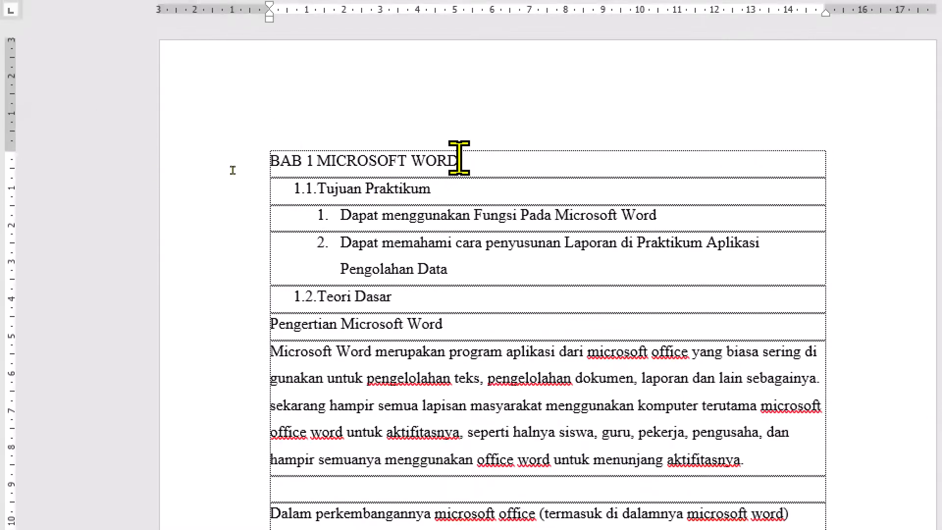
left_click(470, 157)
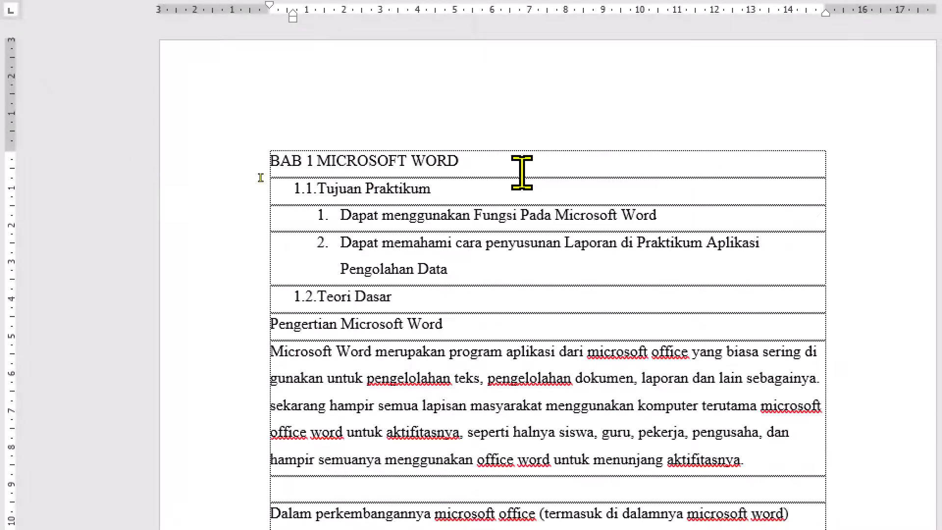
key("ctrl+e")
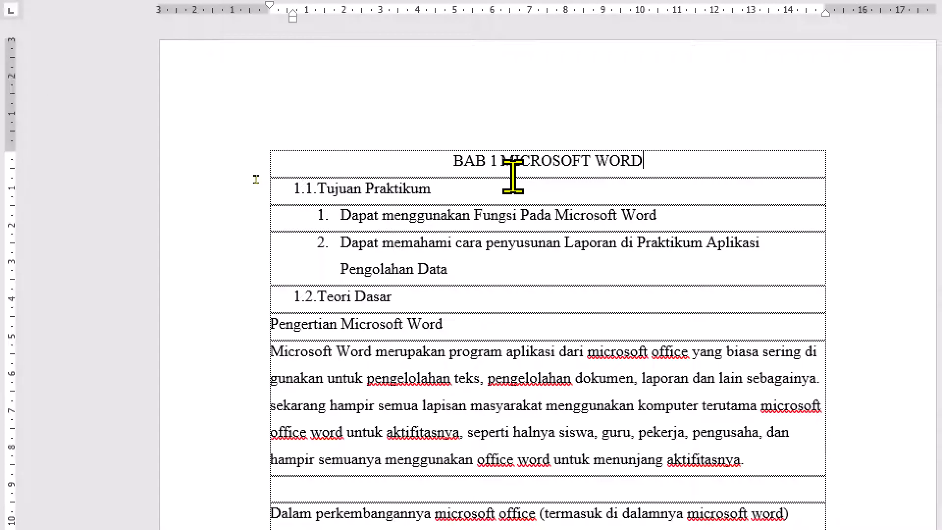
key("ctrl+l")
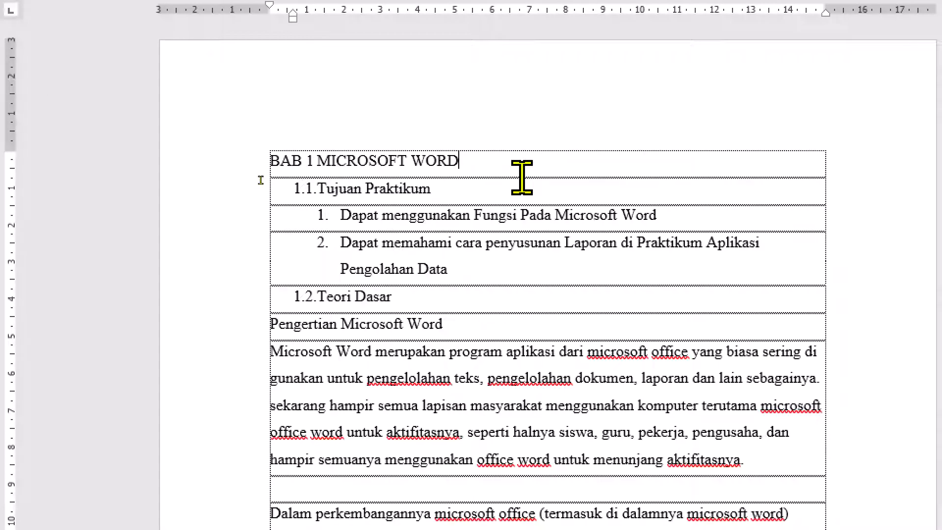
key("ctrl+e")
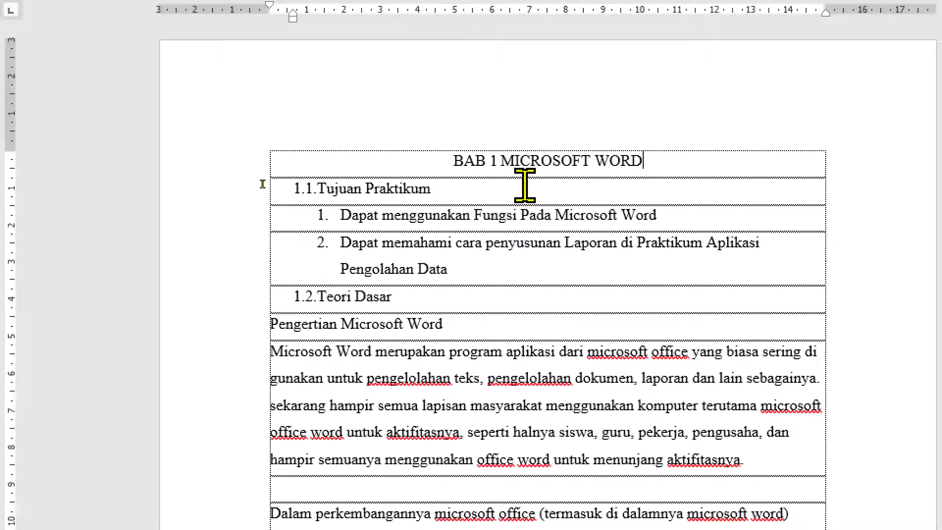
key("ctrl+l")
left_click(32, 7)
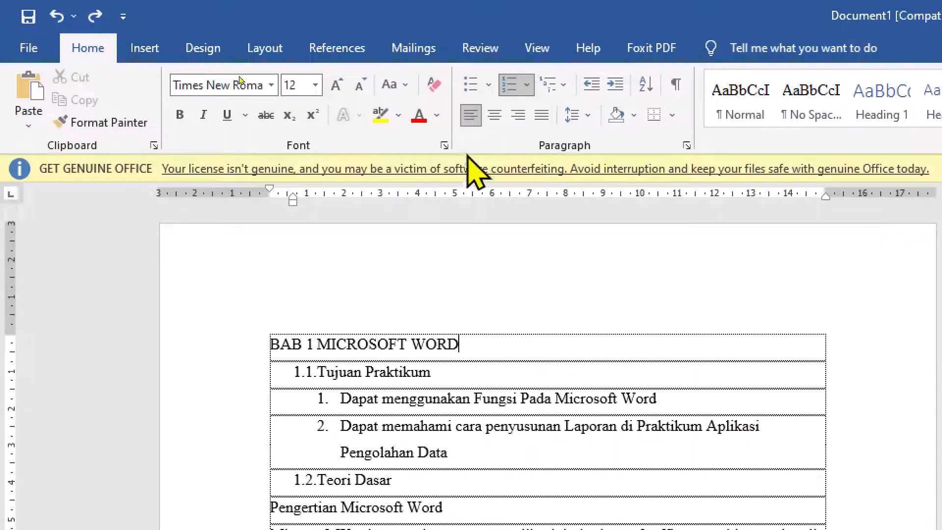
left_click(495, 115)
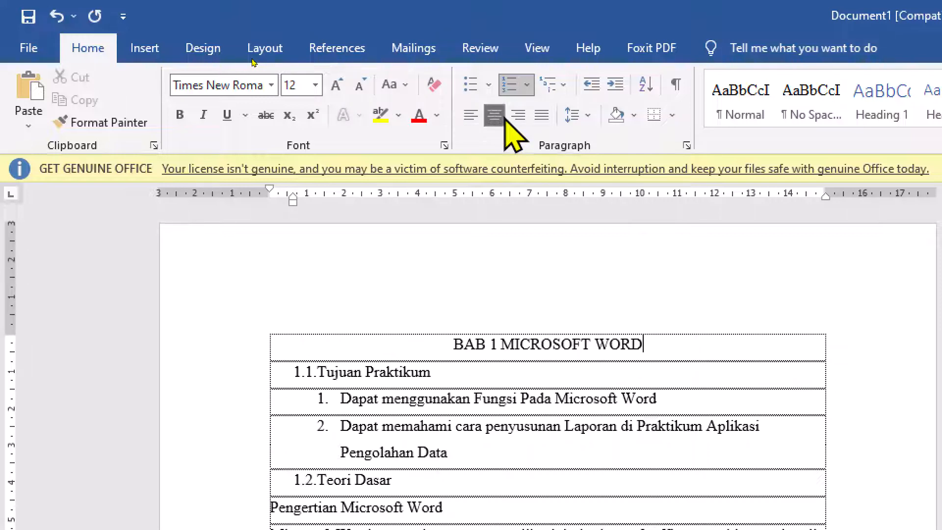
- Turn off Show text boundaries in Word's advanced options for showing document content, and apply the change
left_click(413, 372)
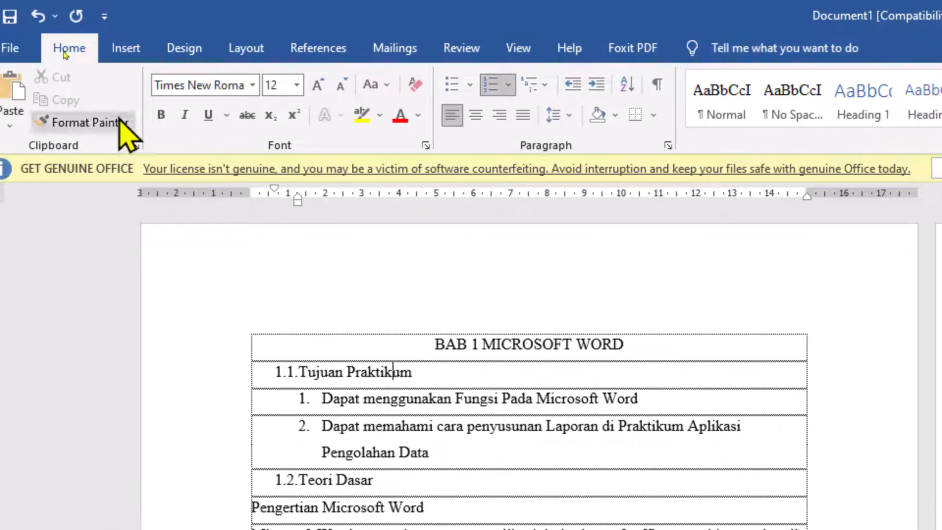
left_click(22, 50)
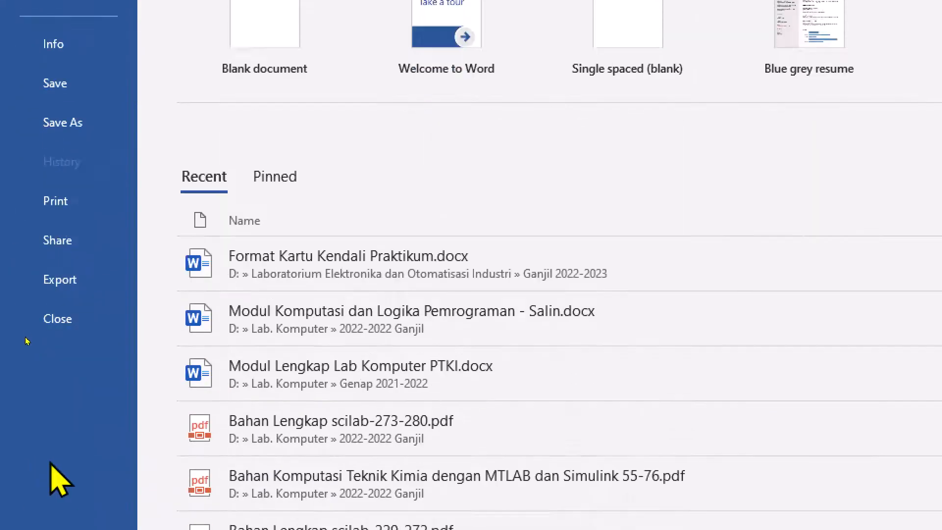
left_click(26, 58)
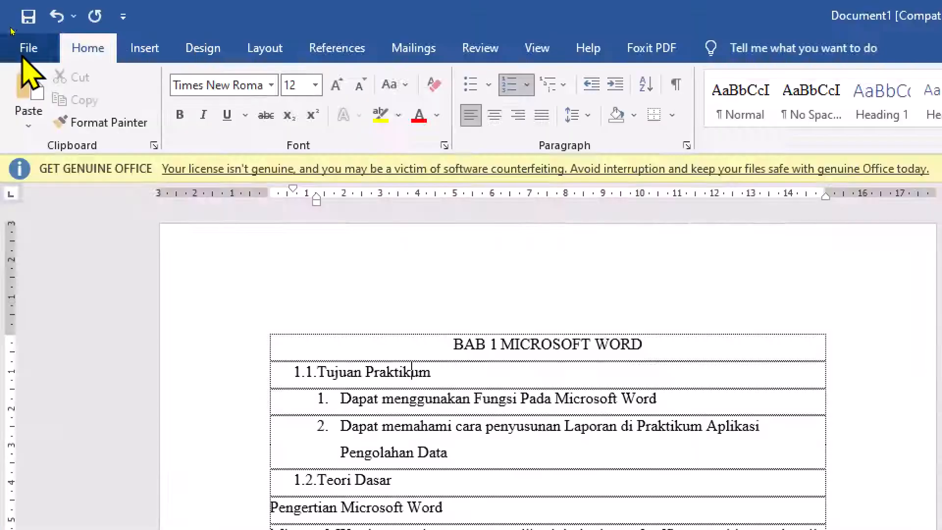
left_click(22, 49)
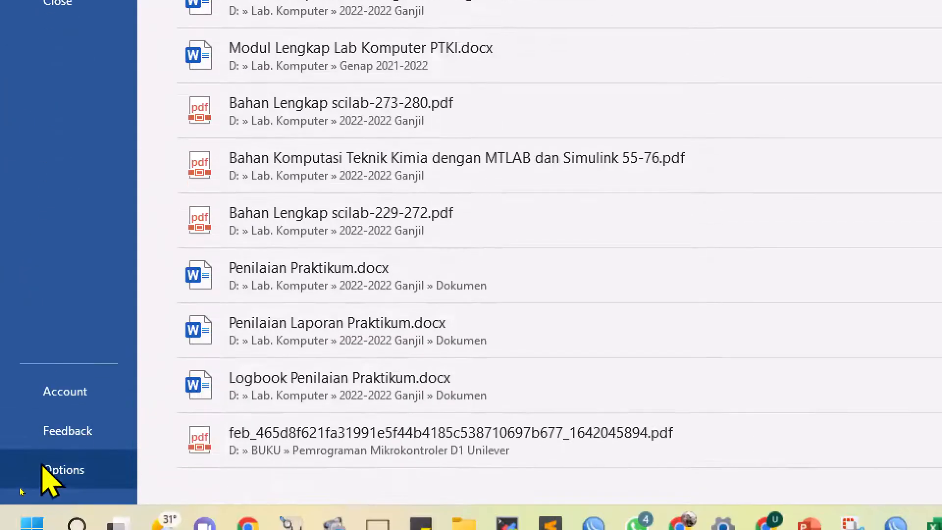
left_click(61, 446)
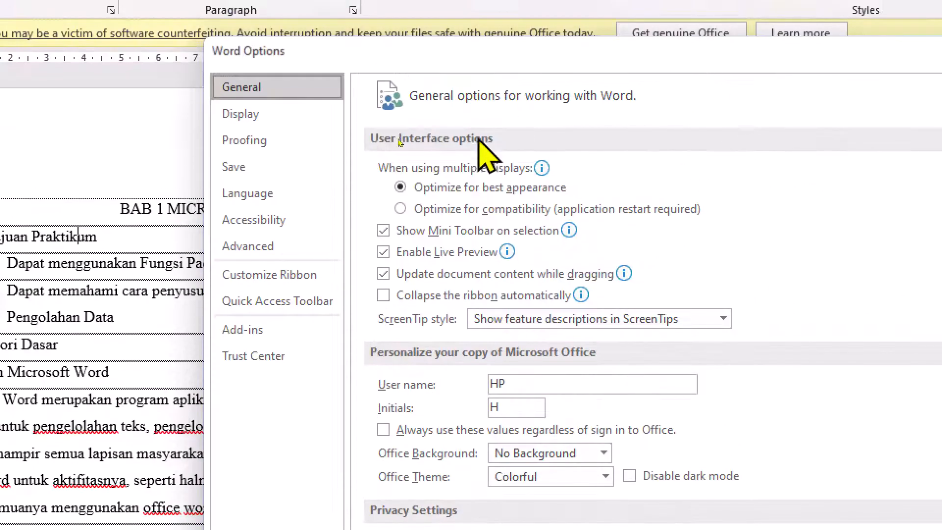
left_click(256, 247)
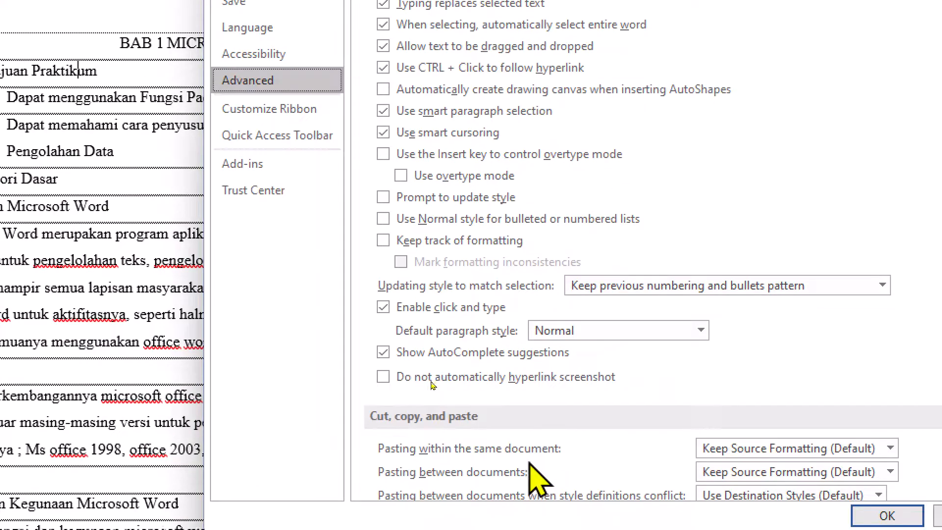
scroll(551, 367, "down", 6)
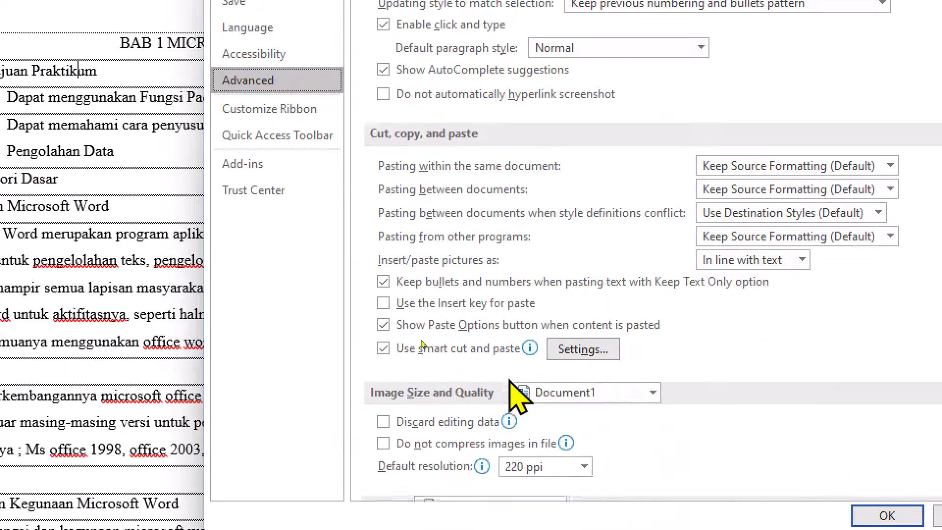
scroll(421, 342, "down", 6)
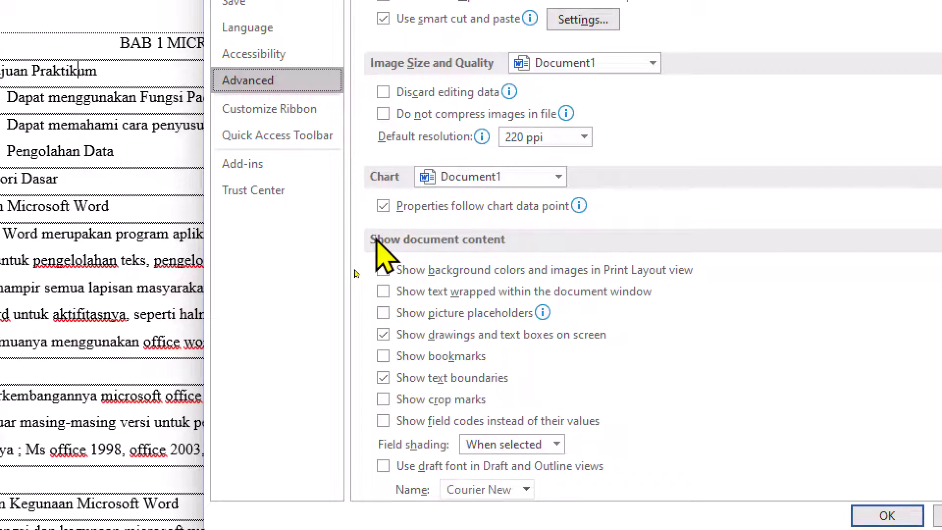
left_click(398, 379)
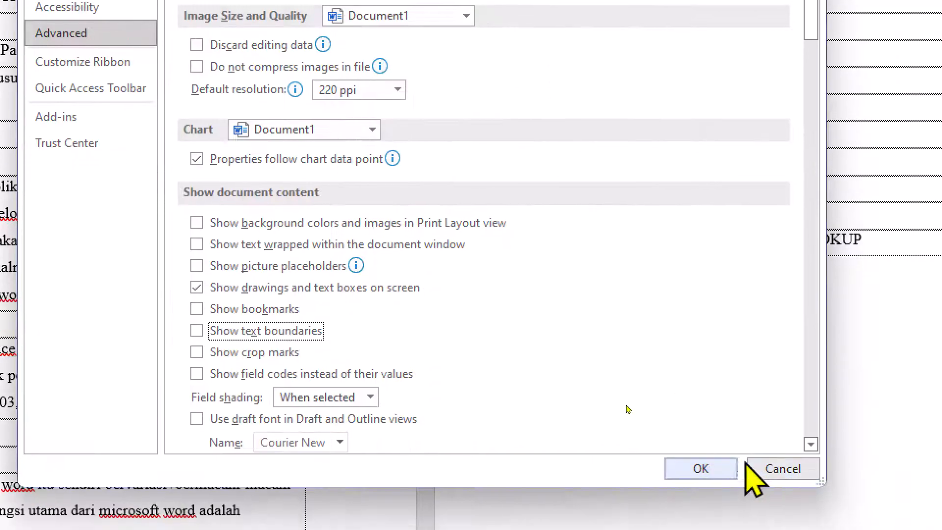
left_click(719, 467)
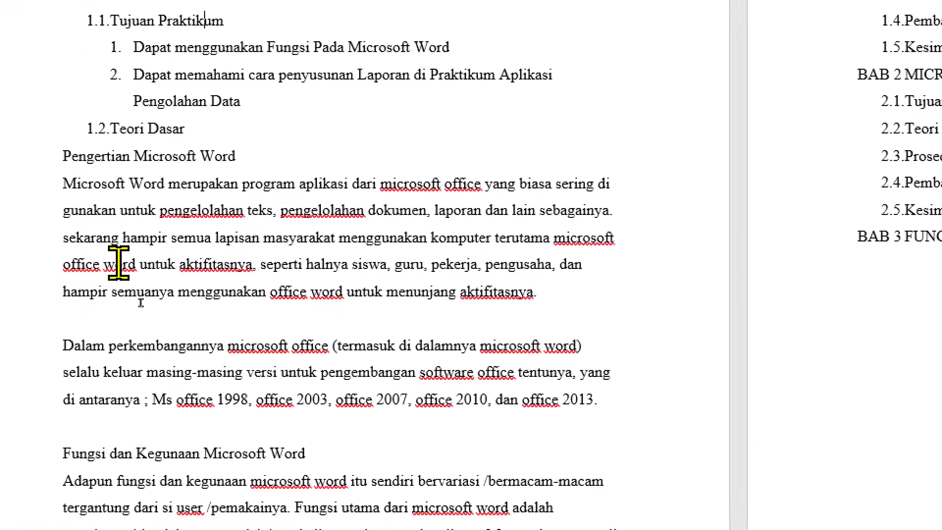
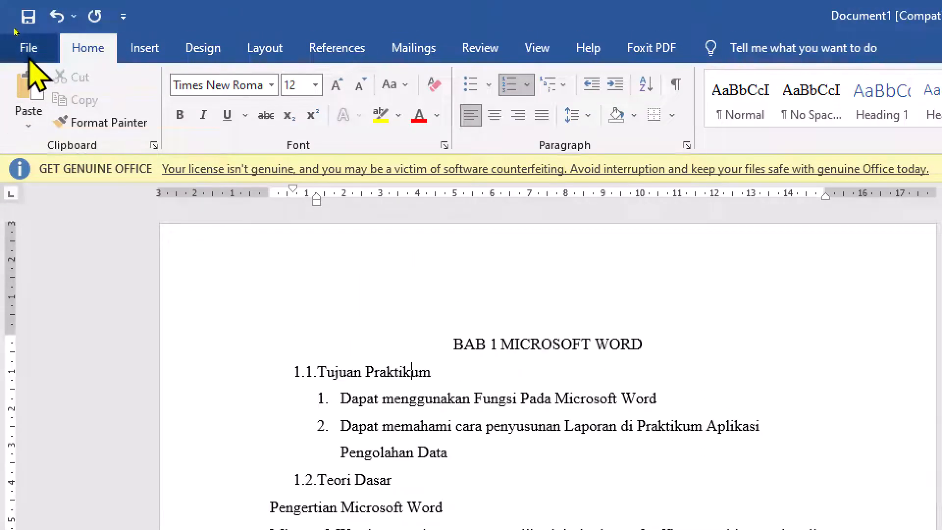
- Turn on Show text boundaries in Word's advanced options for showing document content, and apply the change
left_click(29, 54)
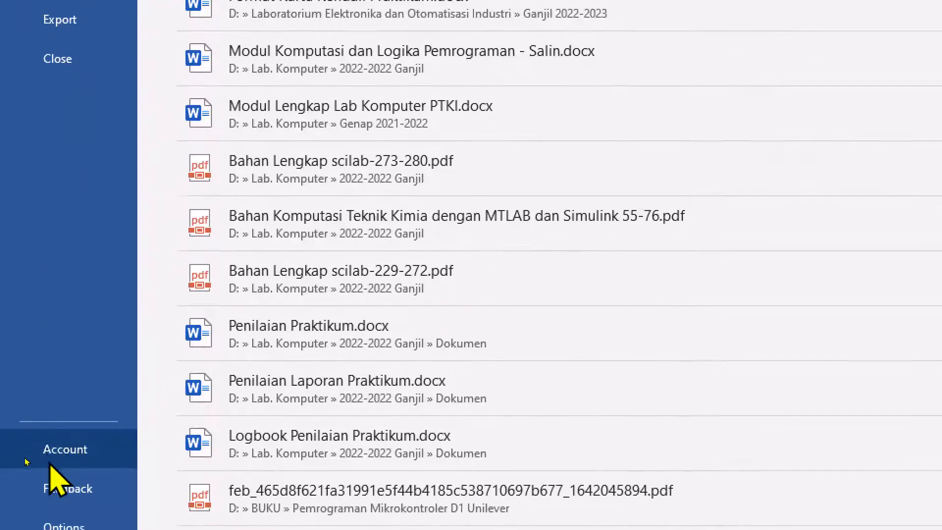
left_click(73, 467)
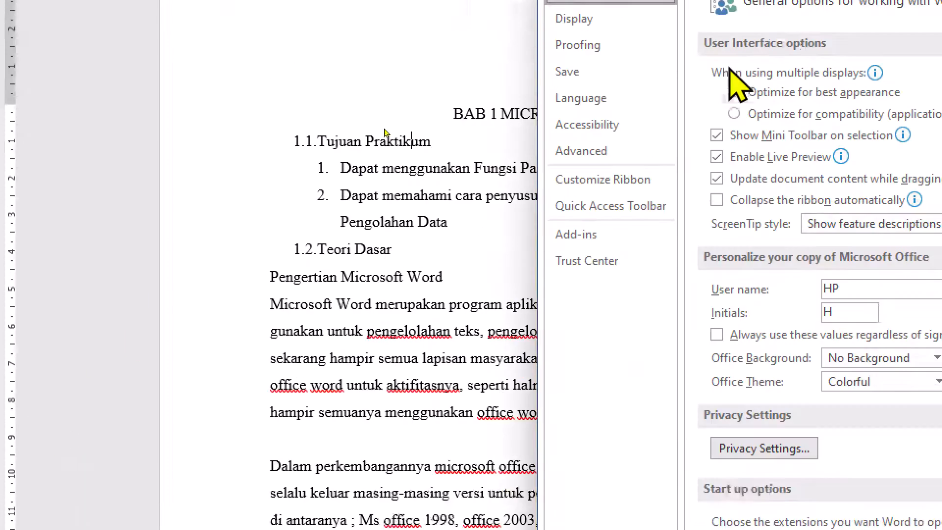
left_click(633, 152)
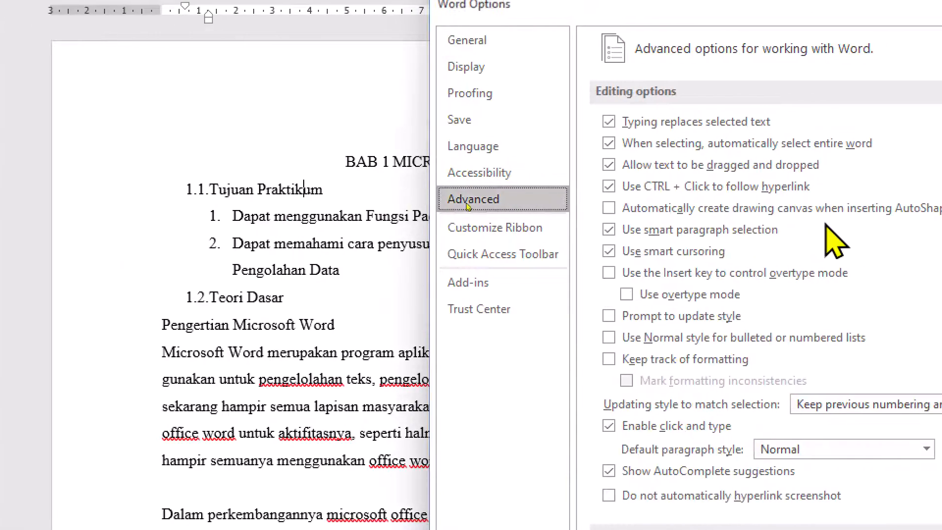
scroll(708, 301, "down", 9)
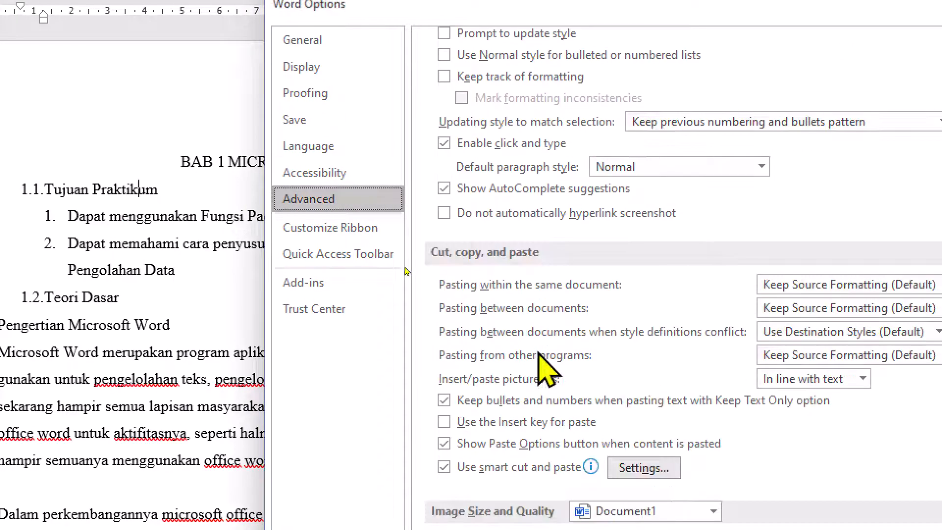
scroll(541, 352, "down", 3)
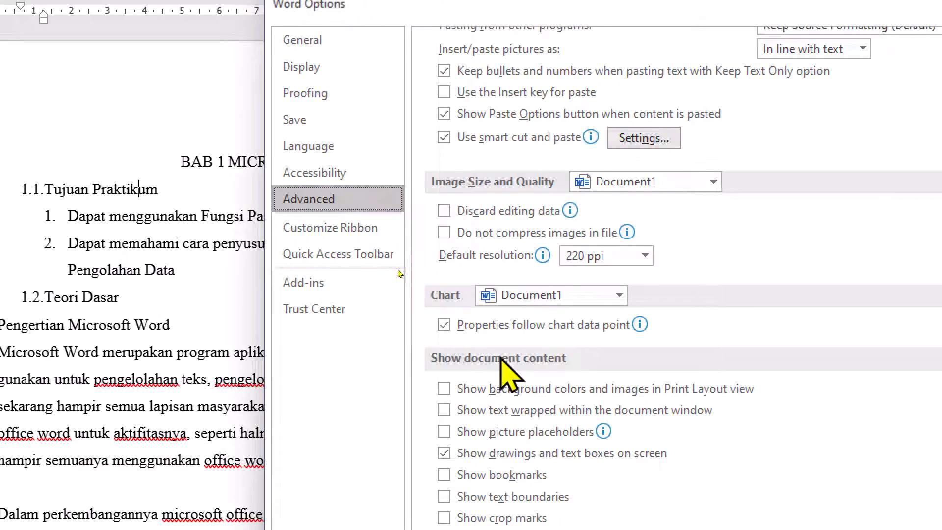
scroll(534, 365, "down", 4)
scroll(537, 366, "down", 2)
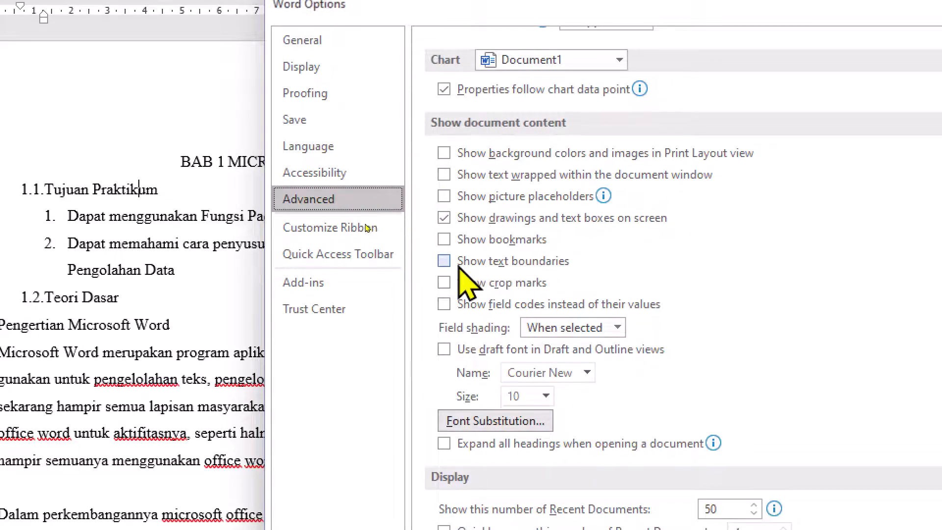
left_click(444, 261)
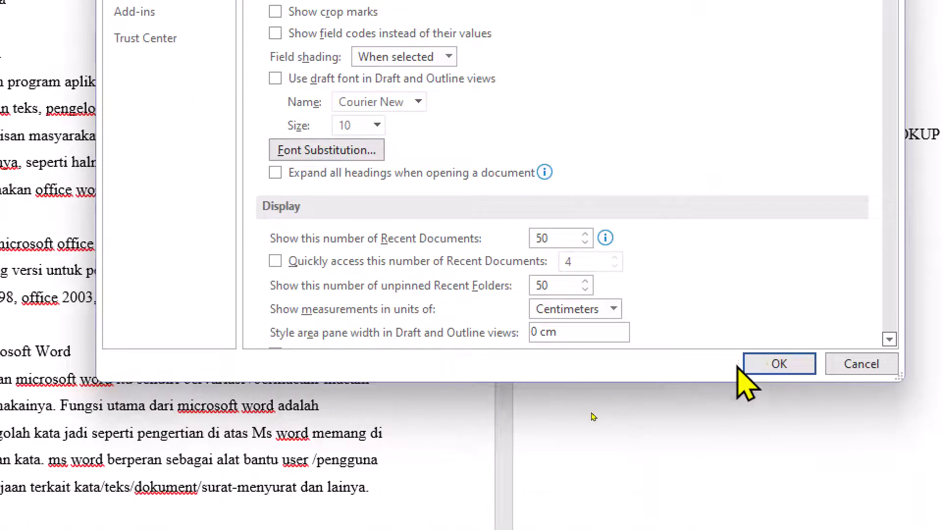
left_click(773, 373)
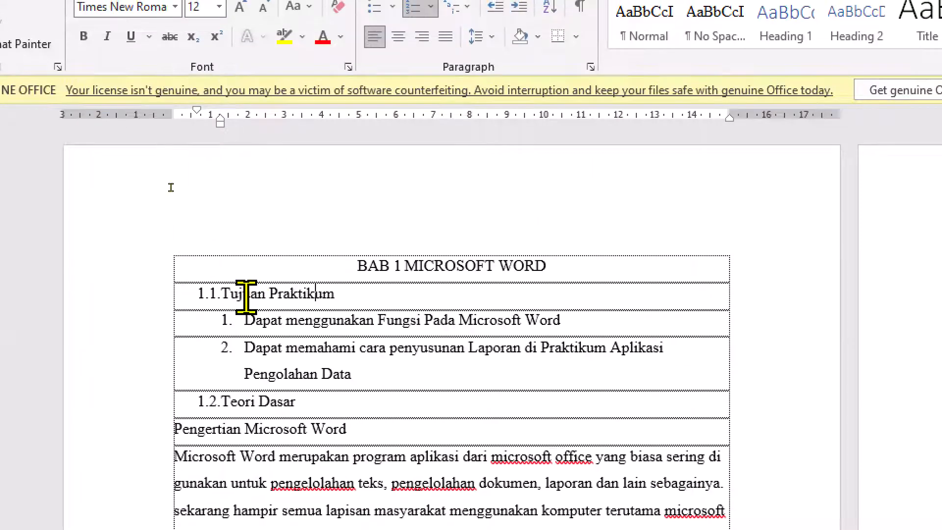
- Align the 1.1 Tujuan Praktikum heading with the left margin, and indent its two objectives' numbers to about 0.75 cm and text to about 1.5 cm
left_click(244, 295)
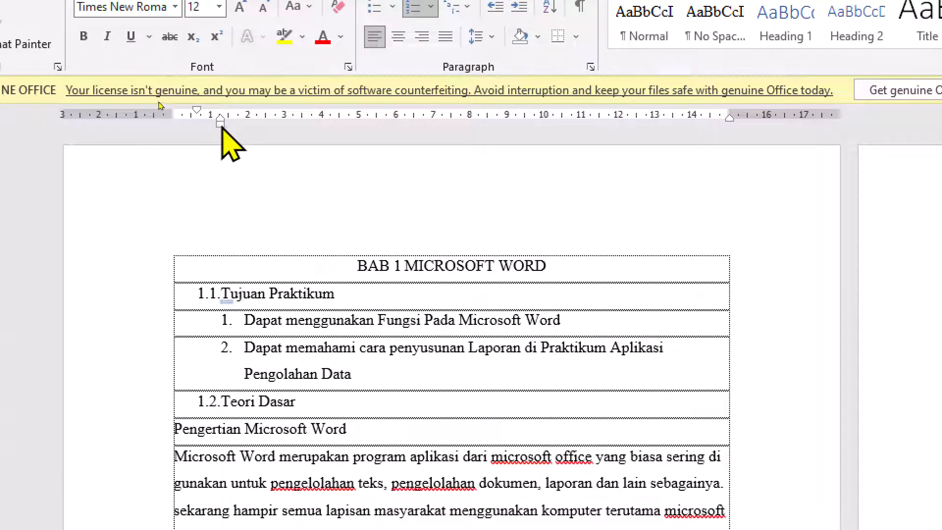
left_click_drag(221, 126, 174, 114)
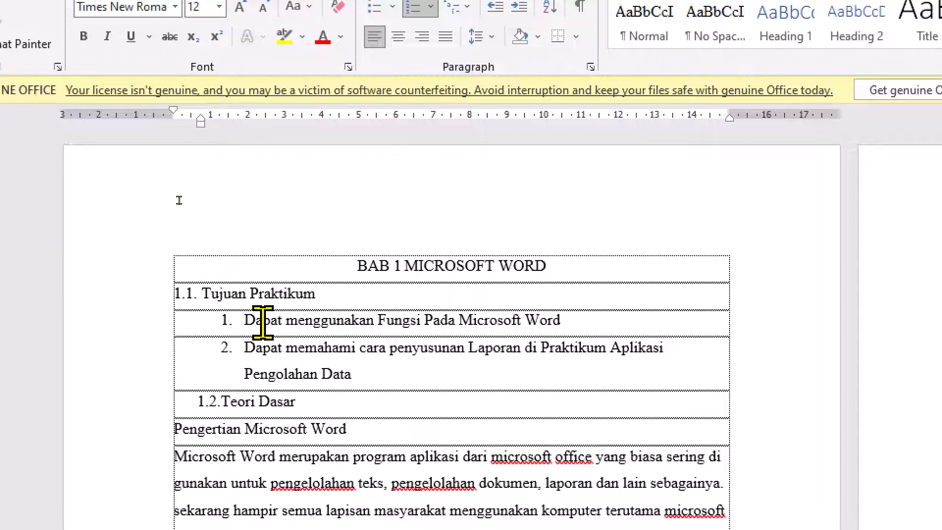
left_click_drag(260, 321, 368, 373)
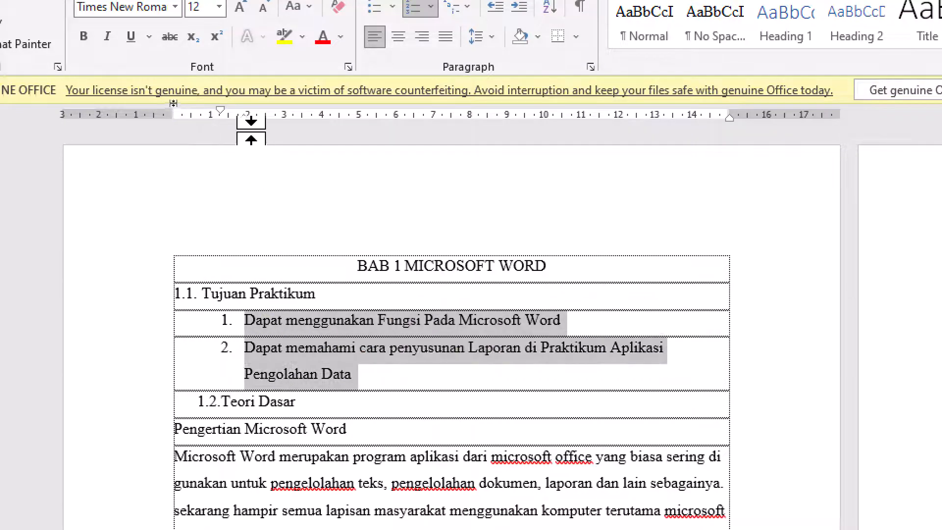
left_click_drag(245, 126, 226, 127)
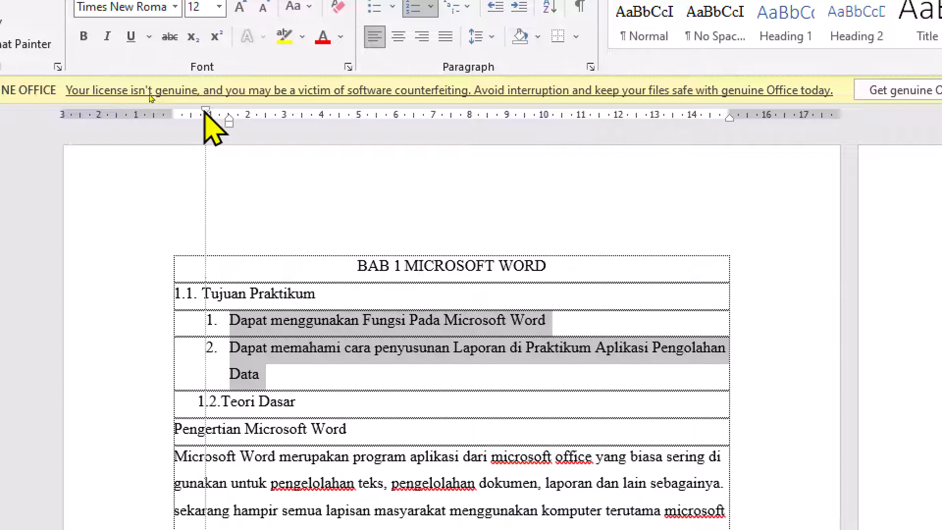
left_click_drag(205, 112, 200, 112)
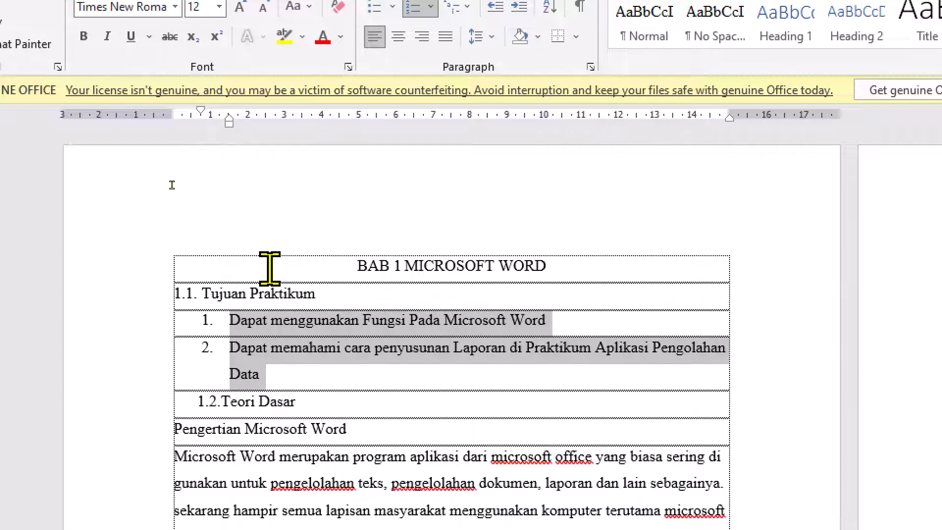
- Try aligning the 1.2 Teori Dasar heading with the left margin by changing its indents, and undo the indent change
left_click(233, 407)
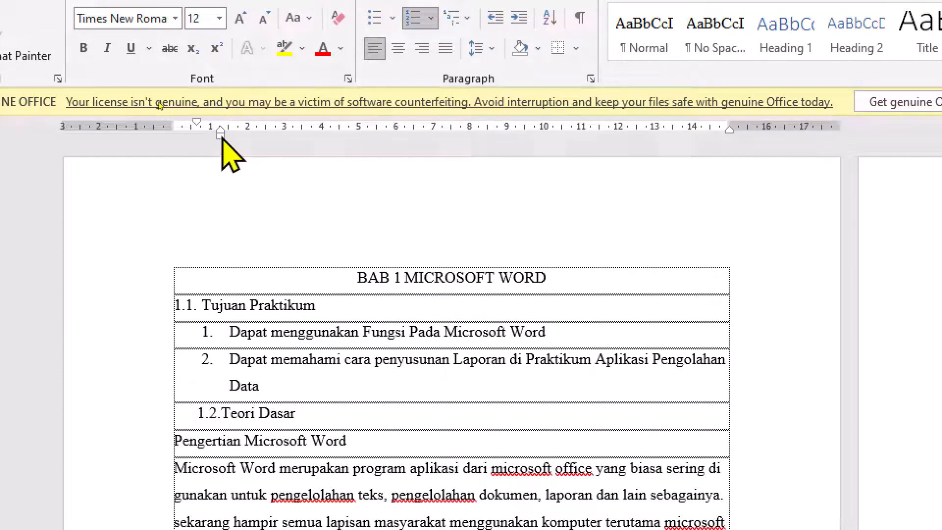
left_click_drag(221, 138, 173, 122)
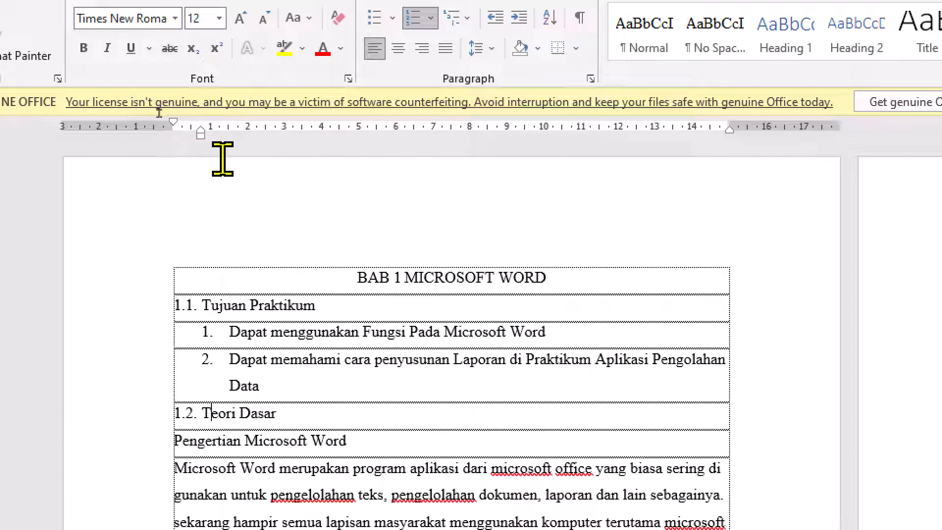
key("ctrl+z")
key("ctrl+z")
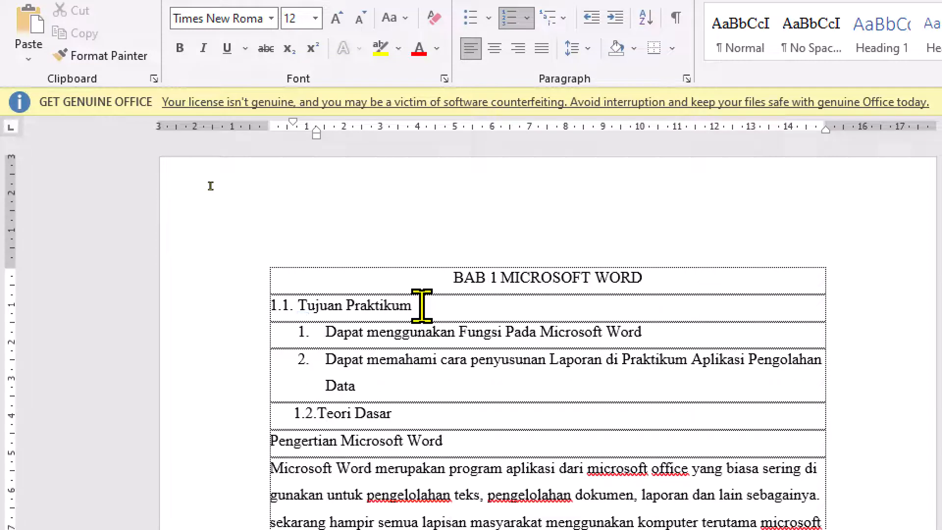
- Copy the formatting of the 1.1 Tujuan Praktikum heading onto the 1.2 Teori Dasar heading with Format Painter
left_click(387, 306)
left_click(381, 307)
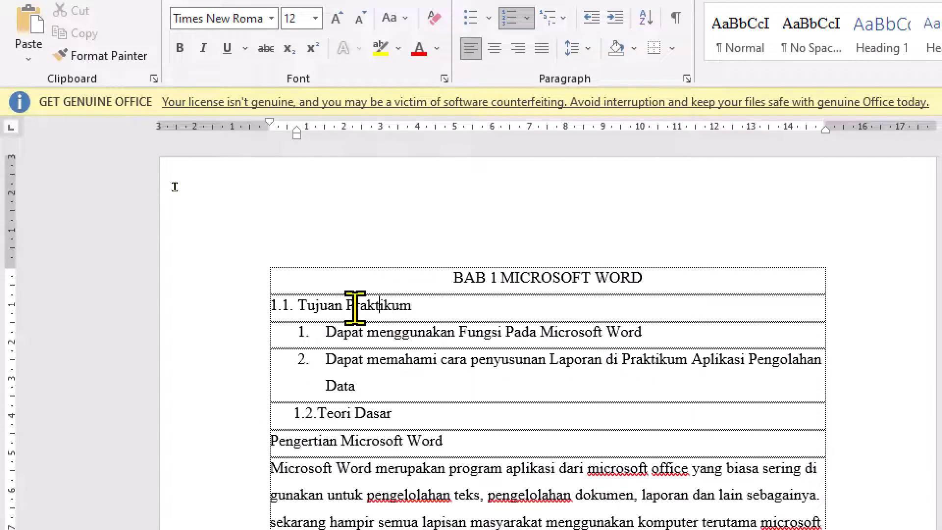
left_click(392, 305)
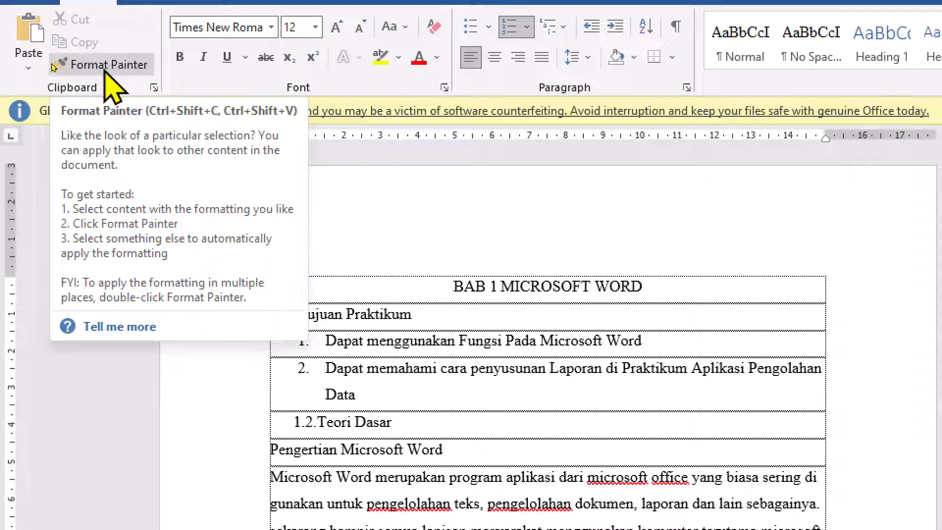
left_click(55, 66)
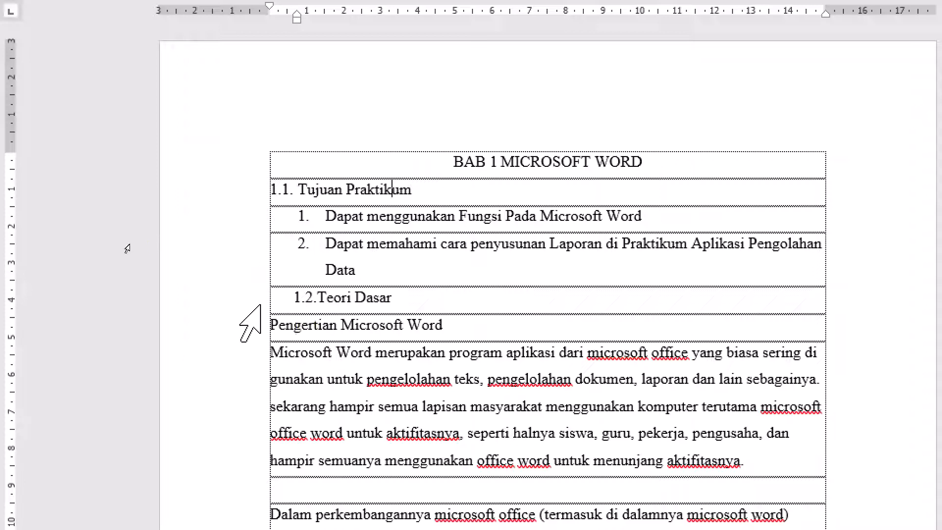
left_click(336, 301)
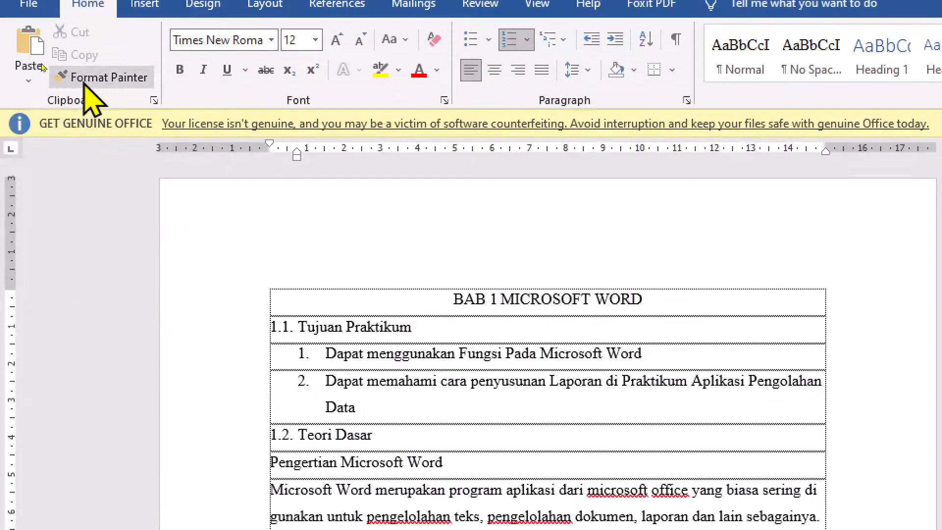
- Pick up the 1.2 Teori Dasar heading's formatting with Format Painter and go to the 1.3 Prosedur heading on the next page
left_click(85, 82)
scroll(410, 393, "down", 5)
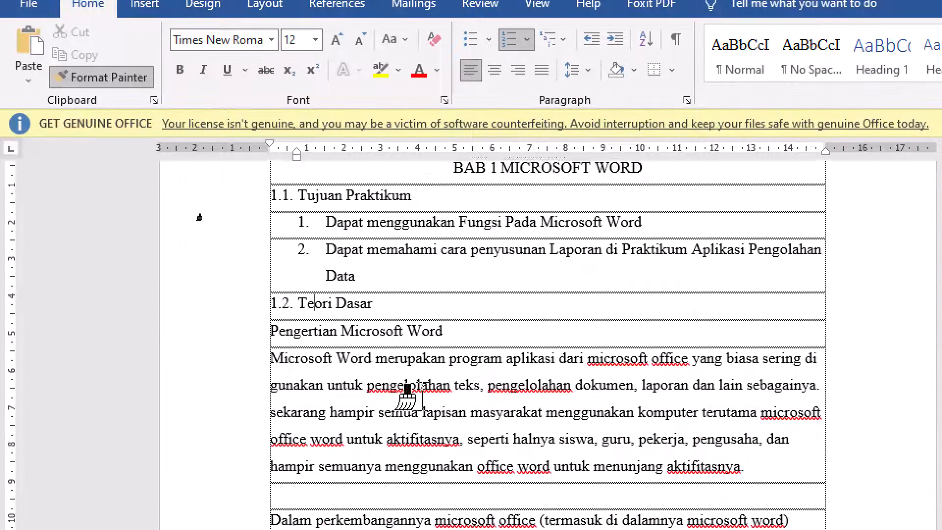
scroll(352, 201, "down", 2)
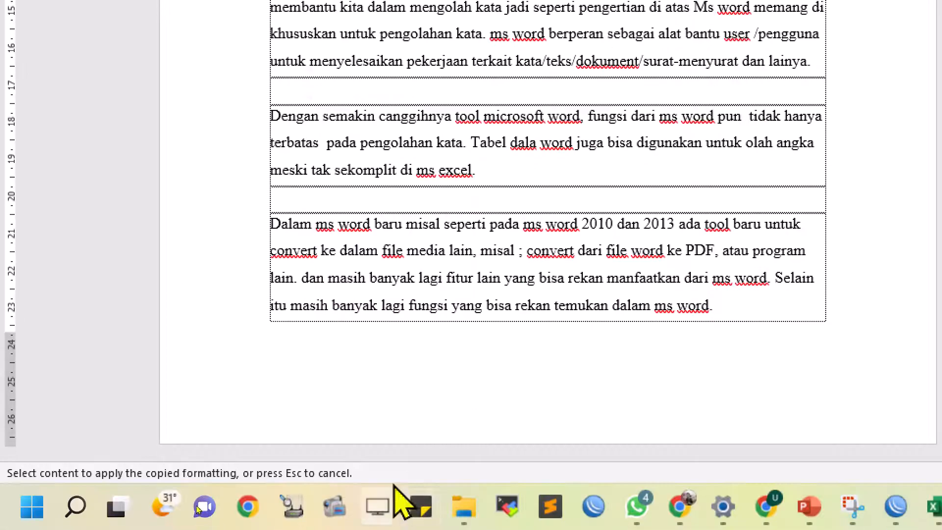
scroll(396, 337, "up", 6)
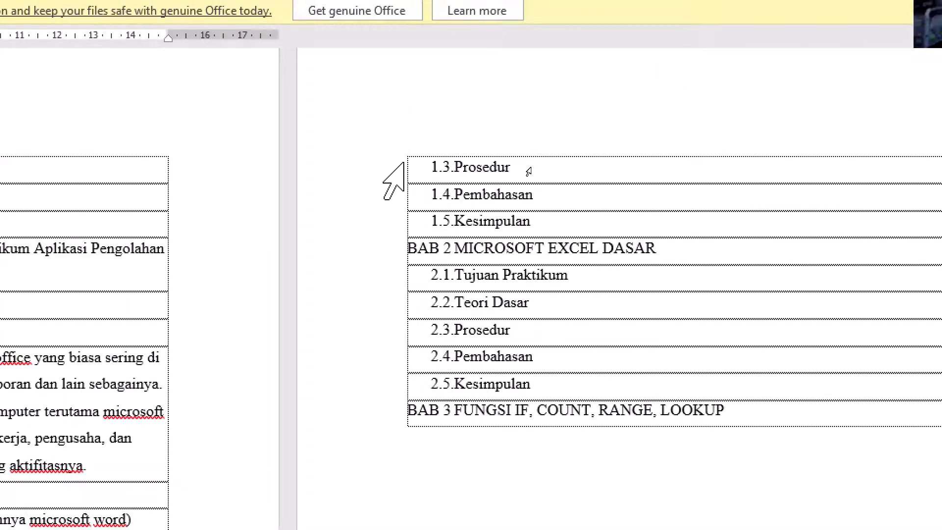
- Use Format Painter to apply the unindented subheading format to 1.3 Prosedur, 1.4 Pembahasan and 1.5 Kesimpulan
left_click(470, 167)
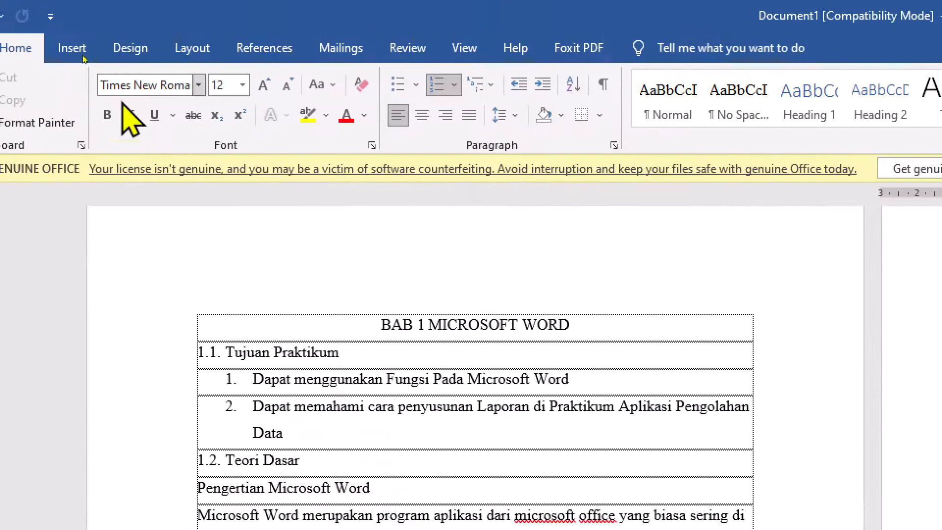
left_click(37, 123)
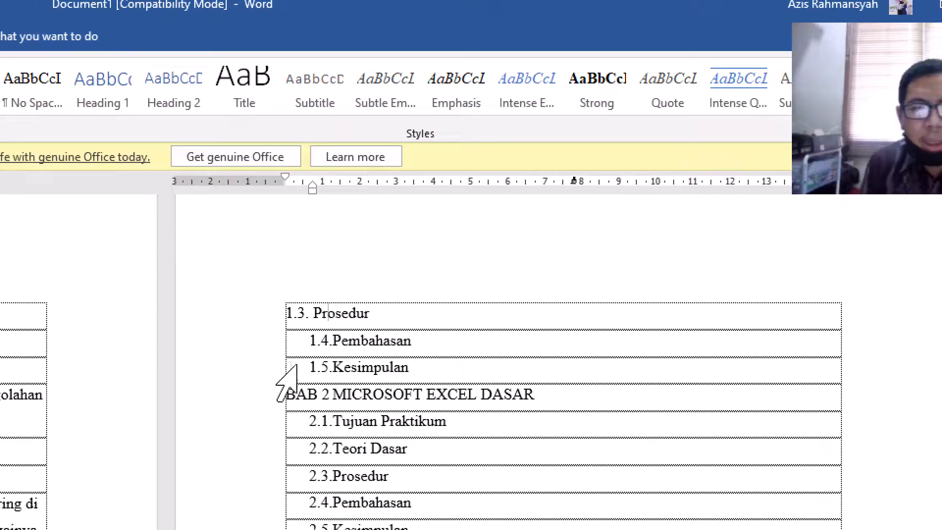
left_click(374, 342)
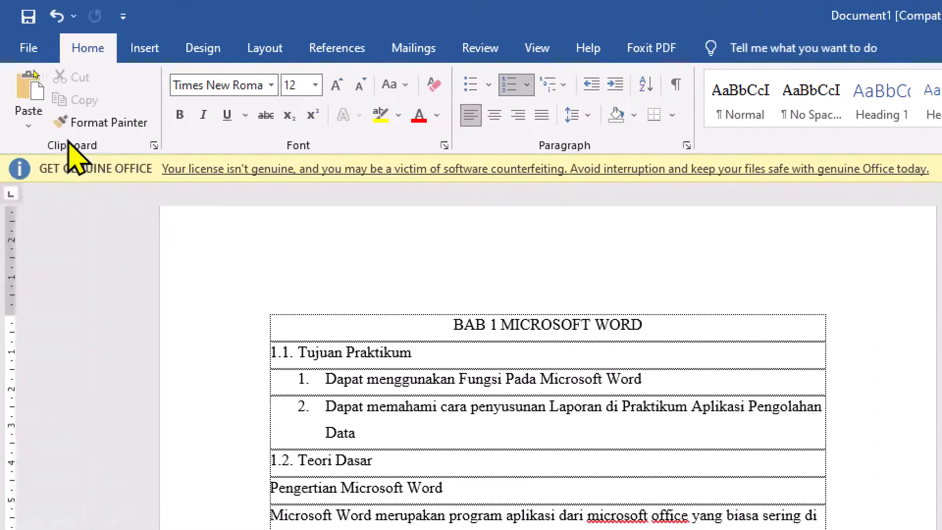
left_click(108, 122)
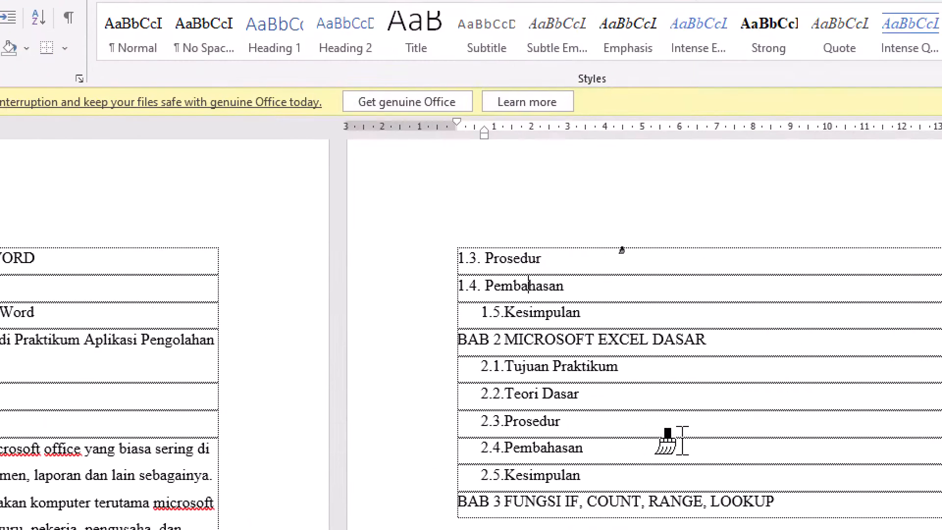
left_click(533, 312)
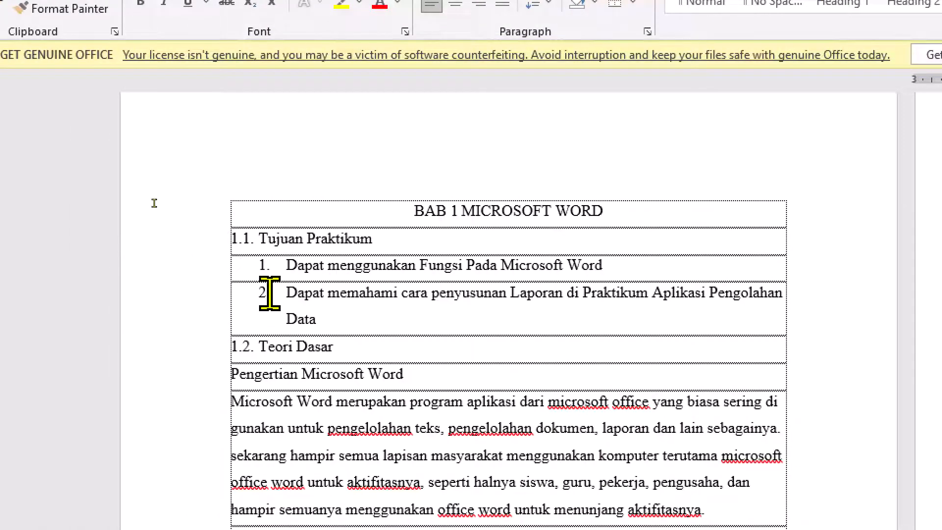
- Check the headings in the SDP manual and copy the numbered-item format under 1.1 onto the "Pengertian Microsoft Word" line under 1.2
scroll(309, 302, "down", 5)
scroll(309, 303, "up", 2)
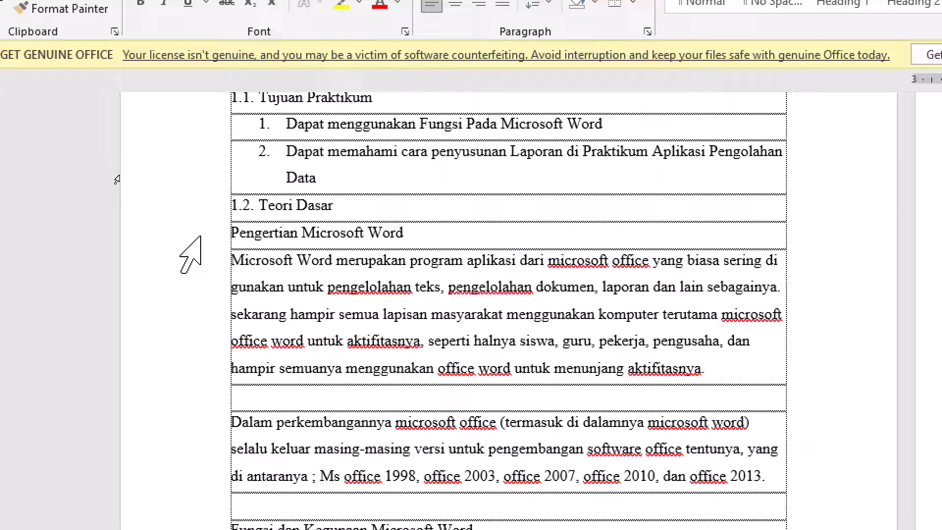
key("alt+Tab")
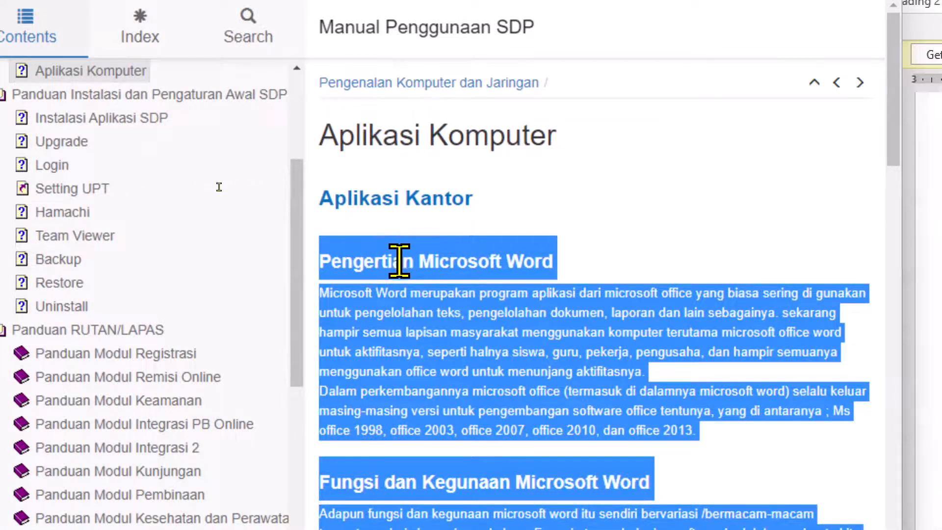
key("alt+Tab")
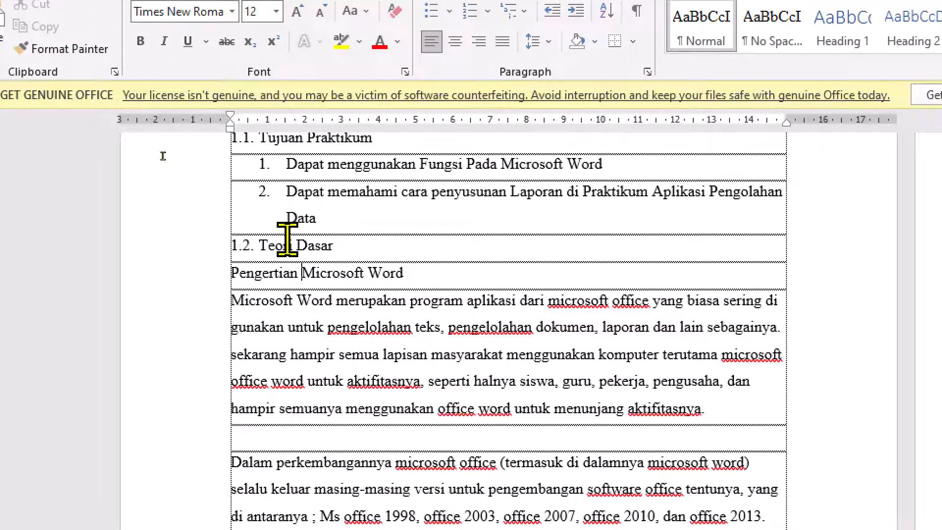
left_click(297, 164)
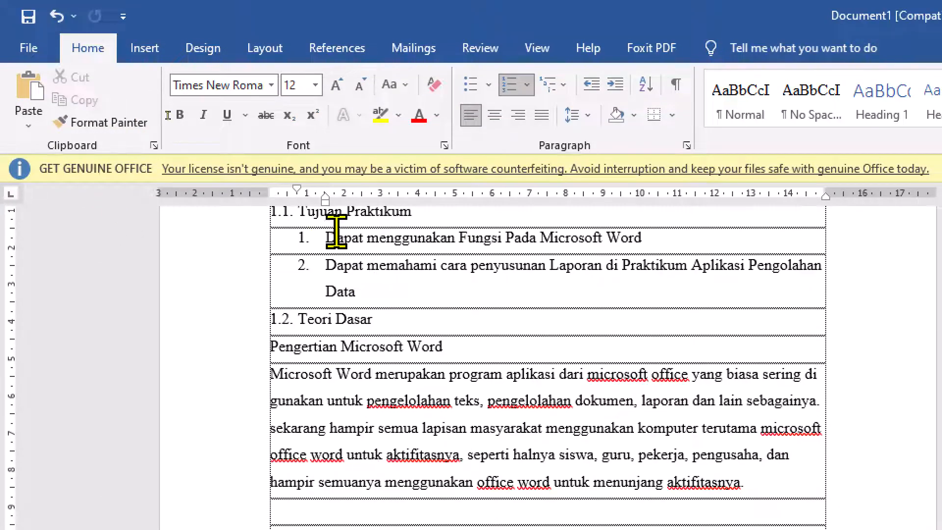
left_click(114, 124)
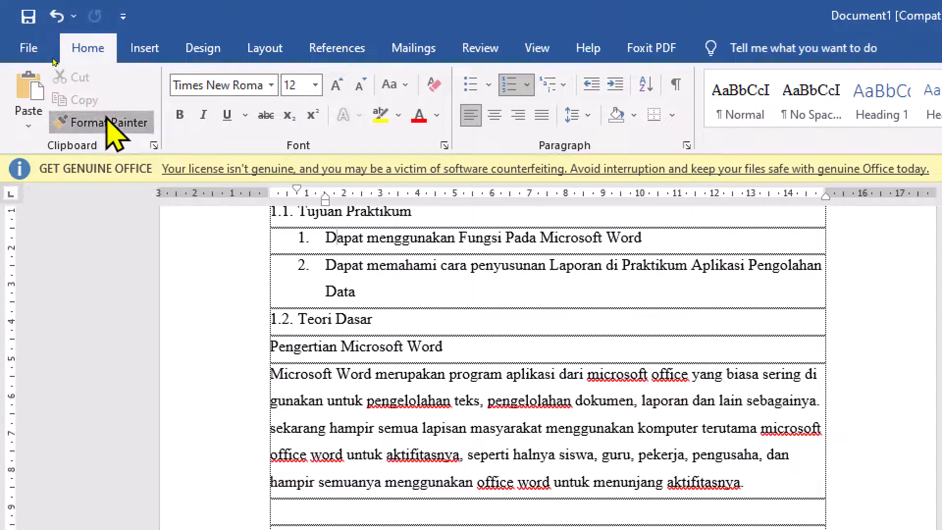
left_click(319, 346)
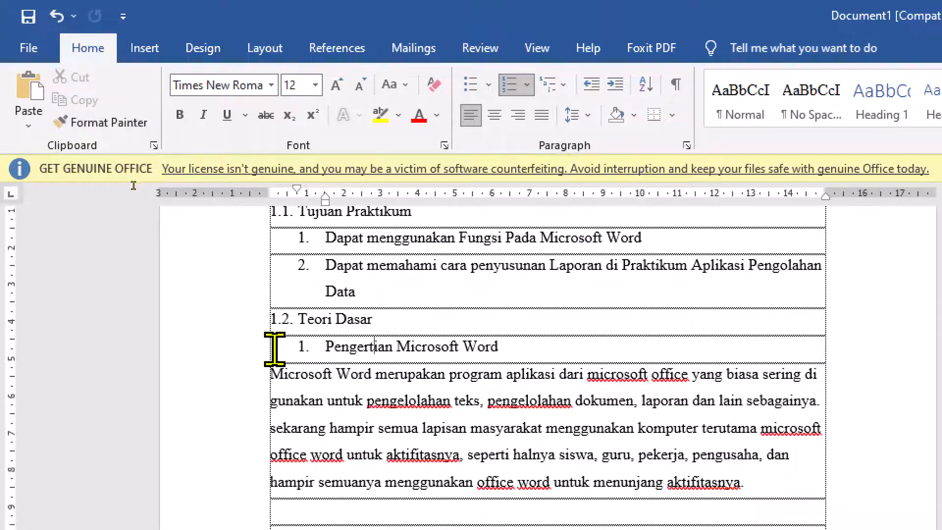
- Indent the whole paragraph below "Pengertian Microsoft Word" to about 1.5 cm and justify it
left_click(323, 376)
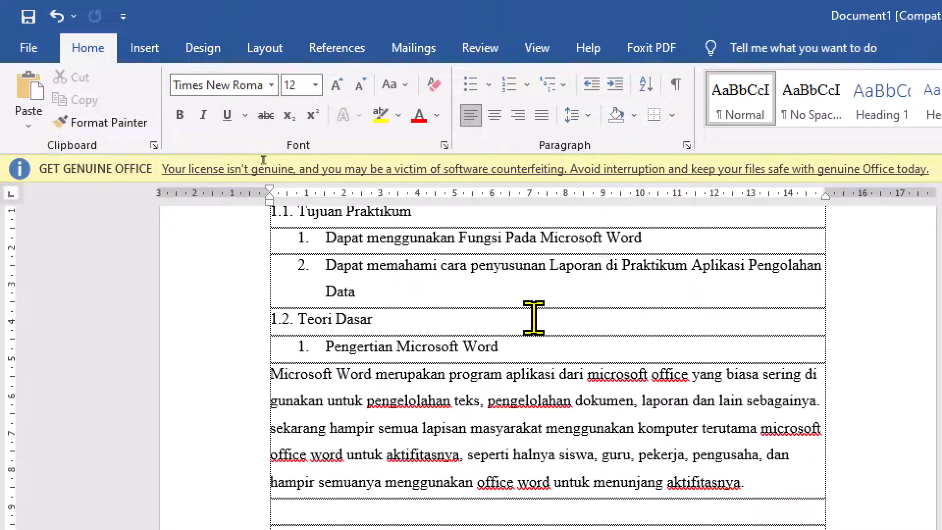
left_click(268, 211)
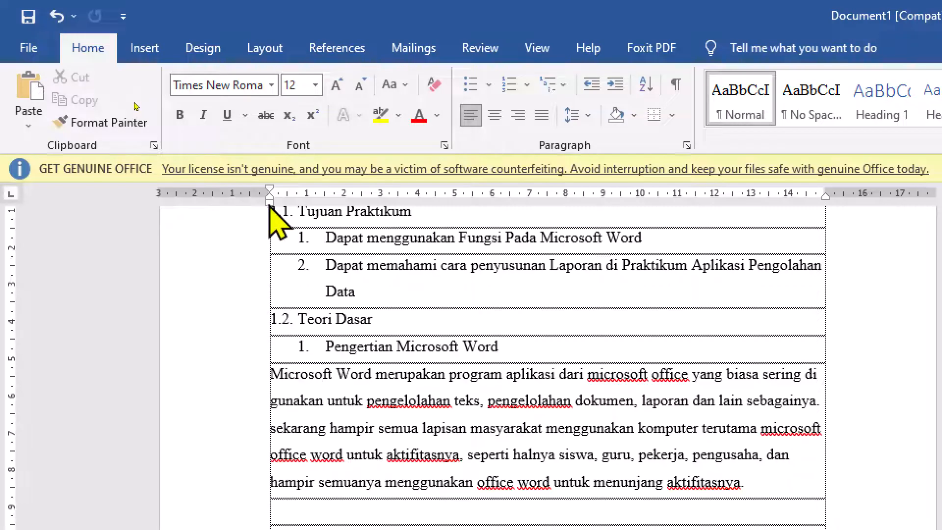
left_click_drag(270, 202, 326, 208)
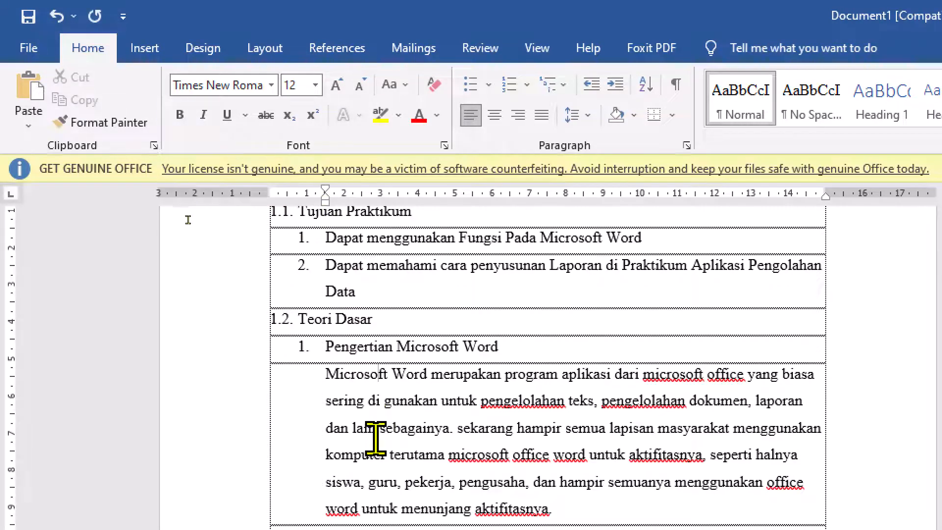
scroll(376, 439, "down", 1)
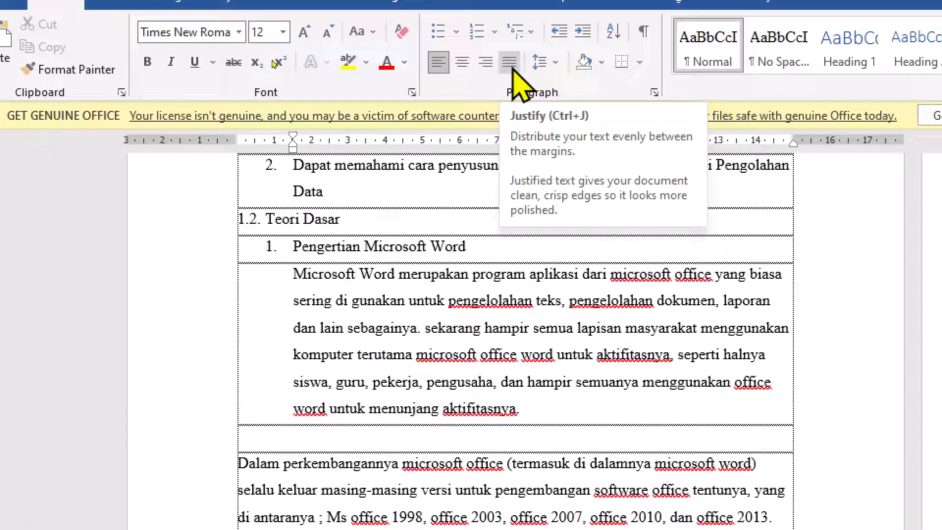
left_click(510, 62)
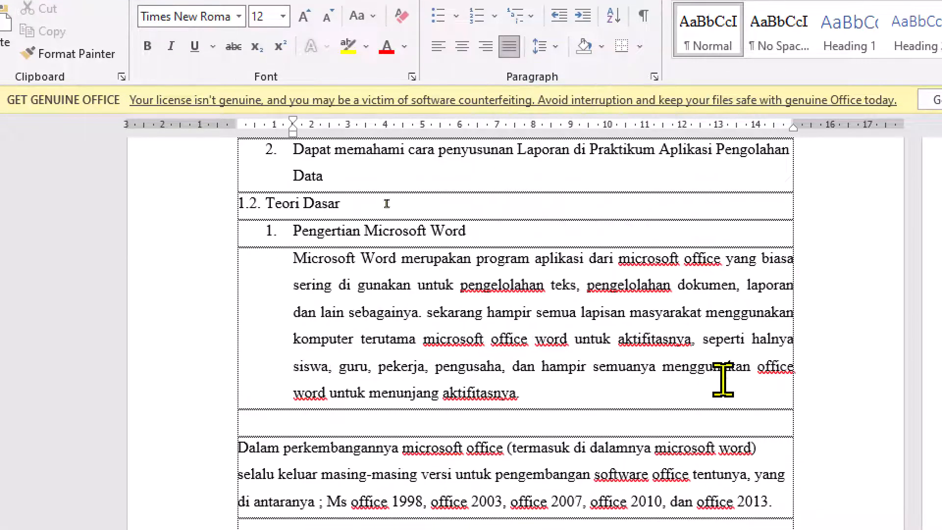
- Copy the indented, justified format of the "Microsoft Word merupakan" paragraph onto the "Dalam perkembangannya" paragraph
scroll(631, 330, "down", 2)
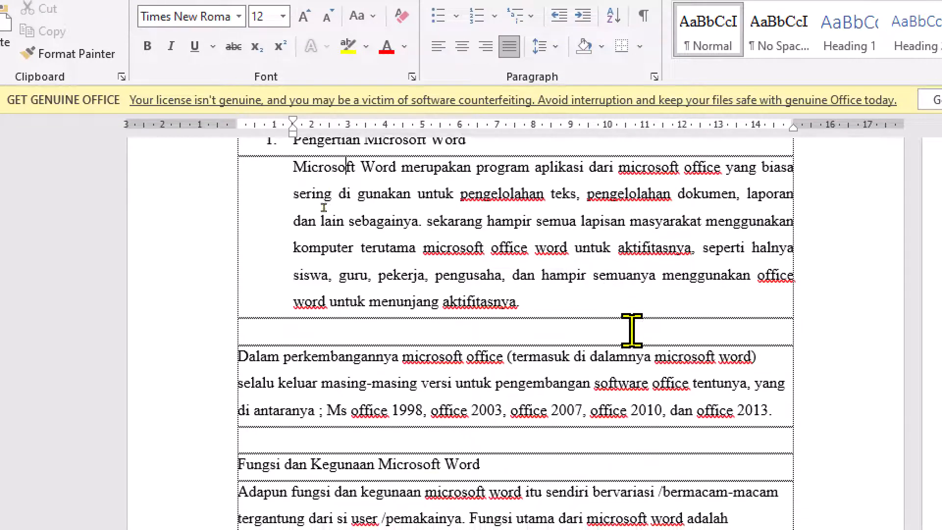
scroll(393, 388, "up", 1)
left_click(320, 212)
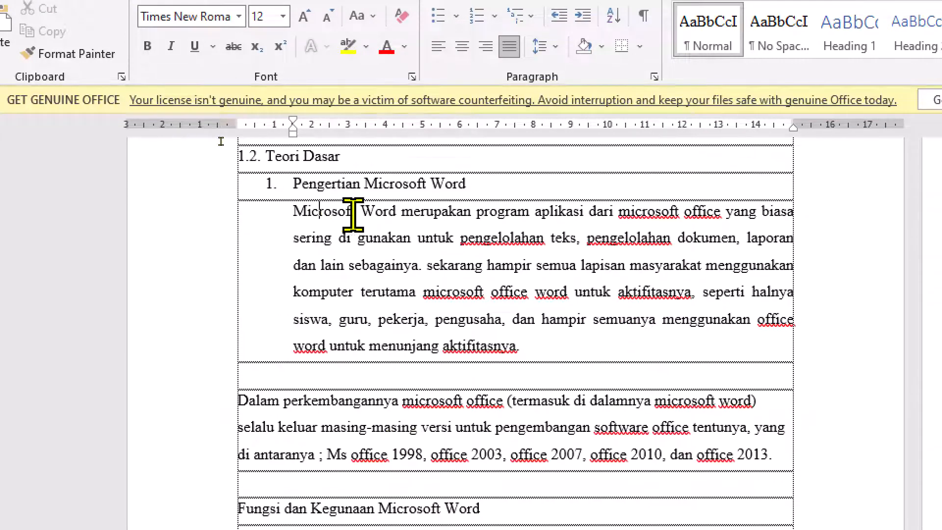
left_click(385, 211)
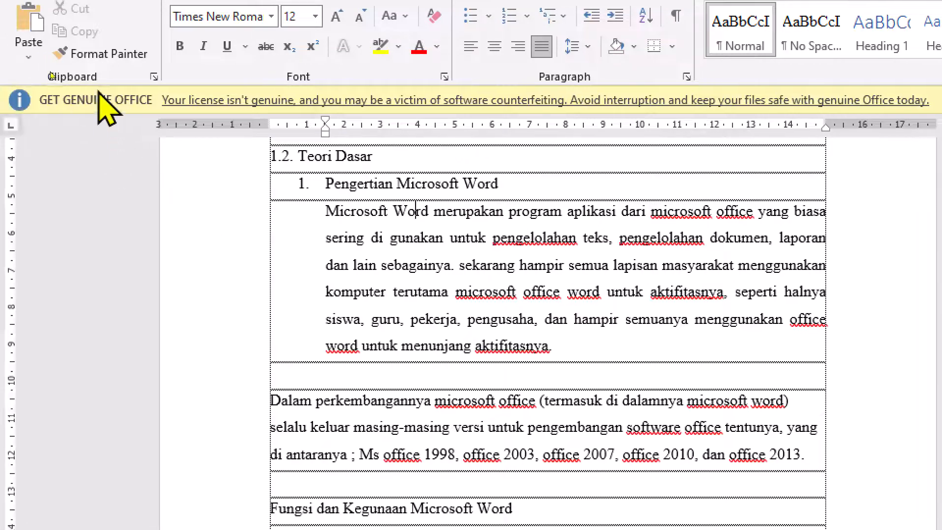
left_click(72, 60)
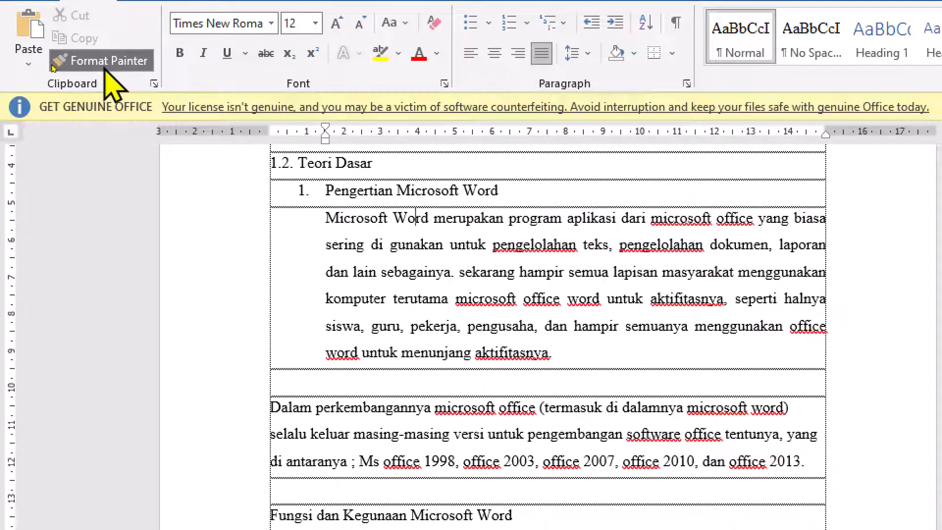
left_click(374, 409)
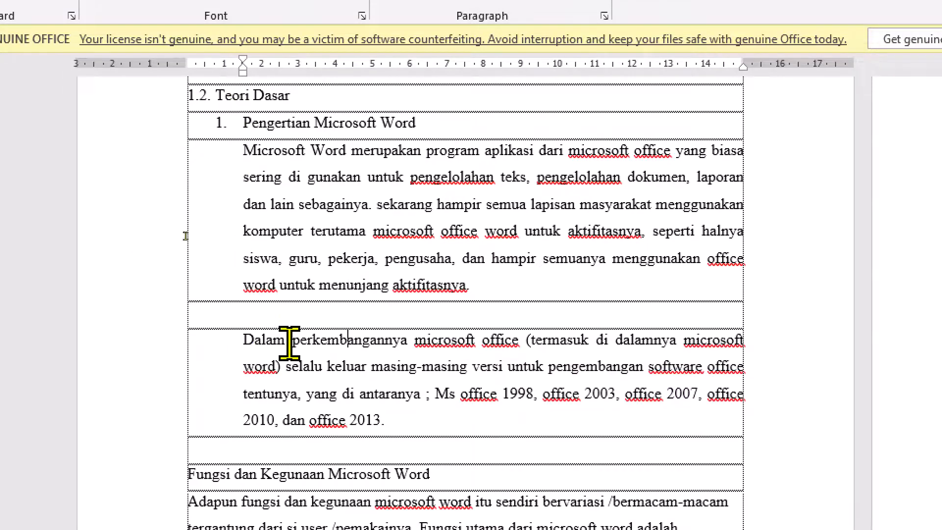
- Copy the format of the "Dalam perkembangannya" paragraph onto the "Adapun fungsi dan kegunaan" paragraph
scroll(283, 329, "down", 1)
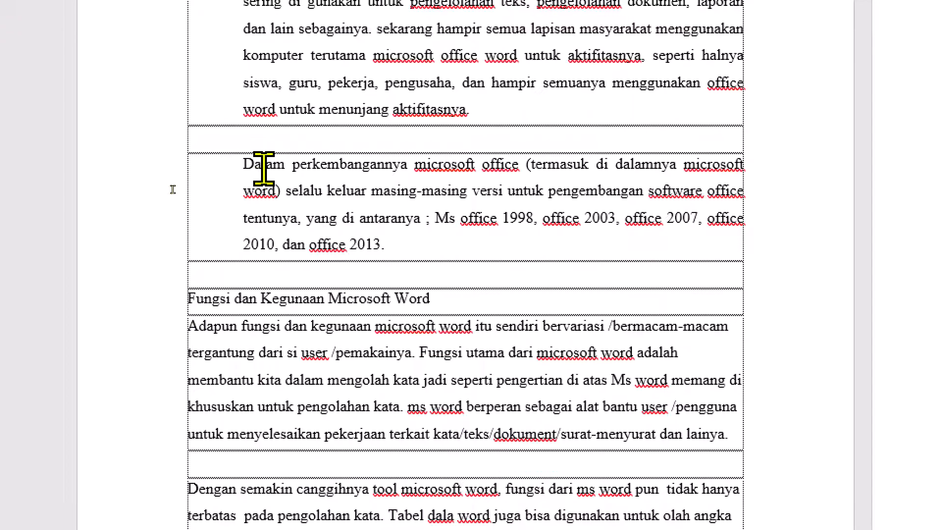
left_click(263, 166)
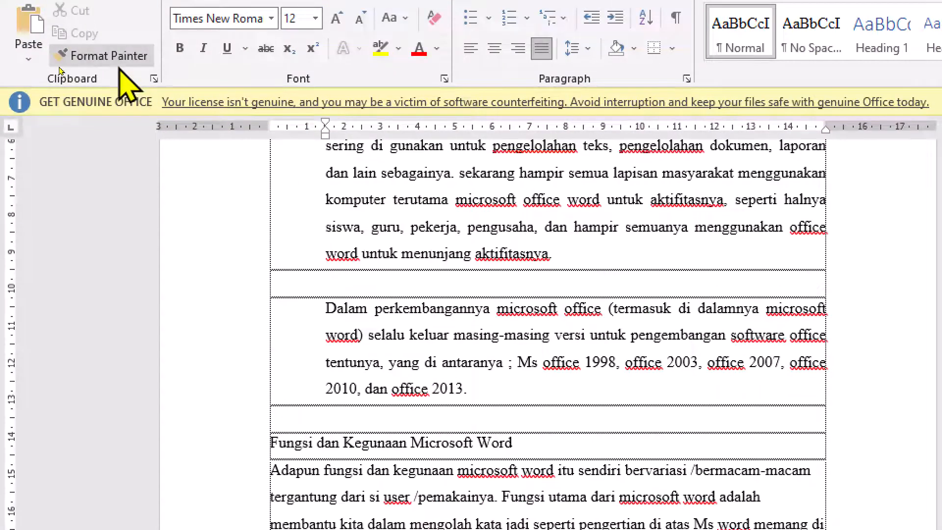
left_click(118, 62)
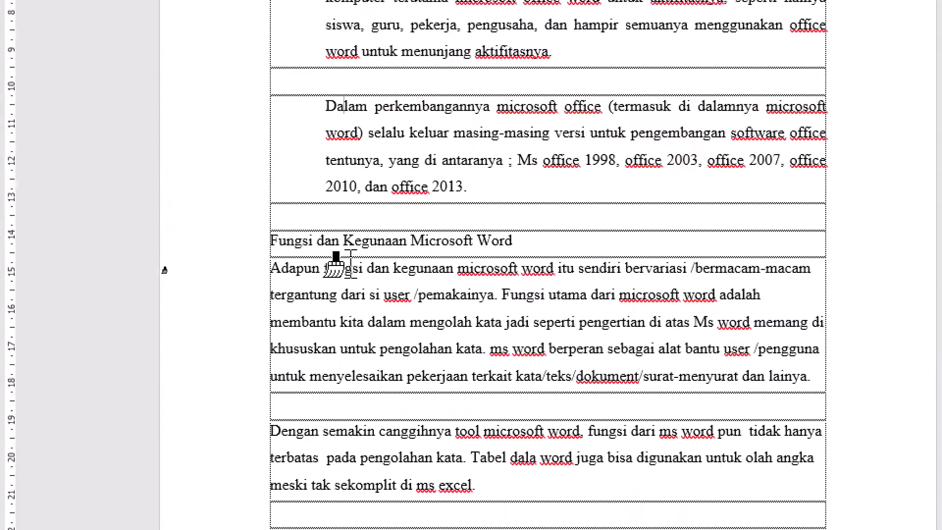
left_click(349, 269)
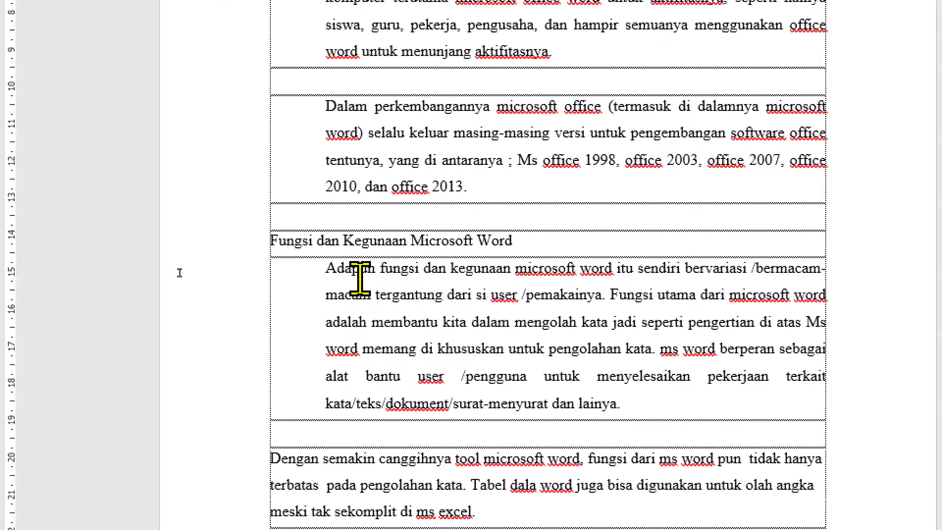
- Copy the numbered format of the "Pengertian Microsoft Word" heading onto the "Fungsi dan Kegunaan Microsoft Word" heading
scroll(360, 280, "up", 5)
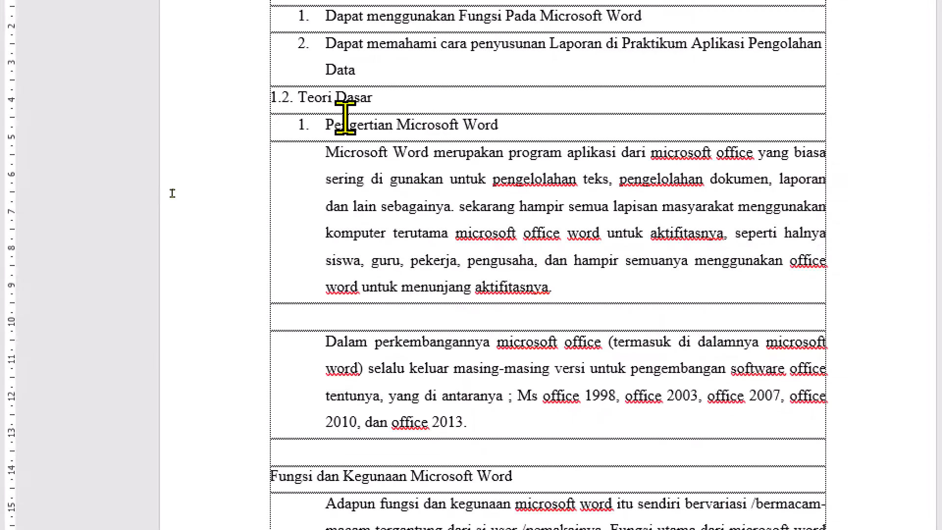
scroll(362, 143, "down", 1)
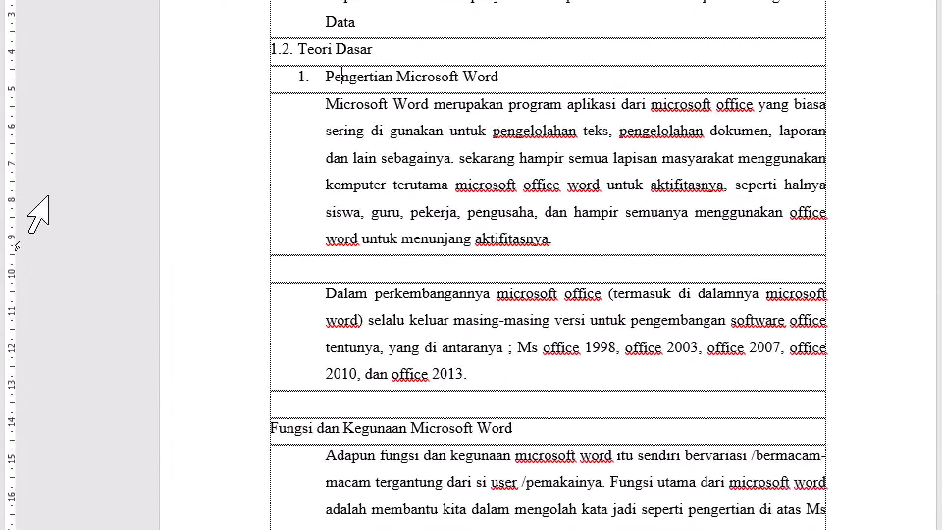
left_click(342, 81)
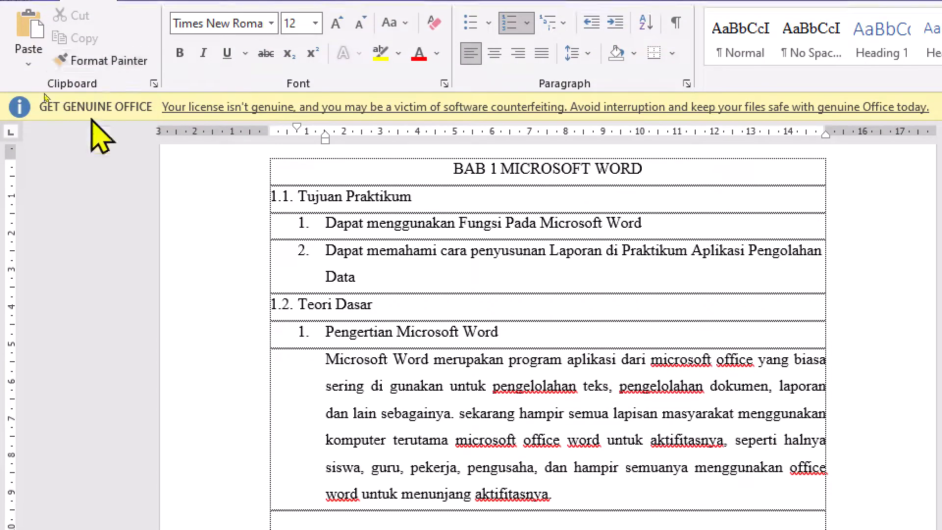
left_click(101, 62)
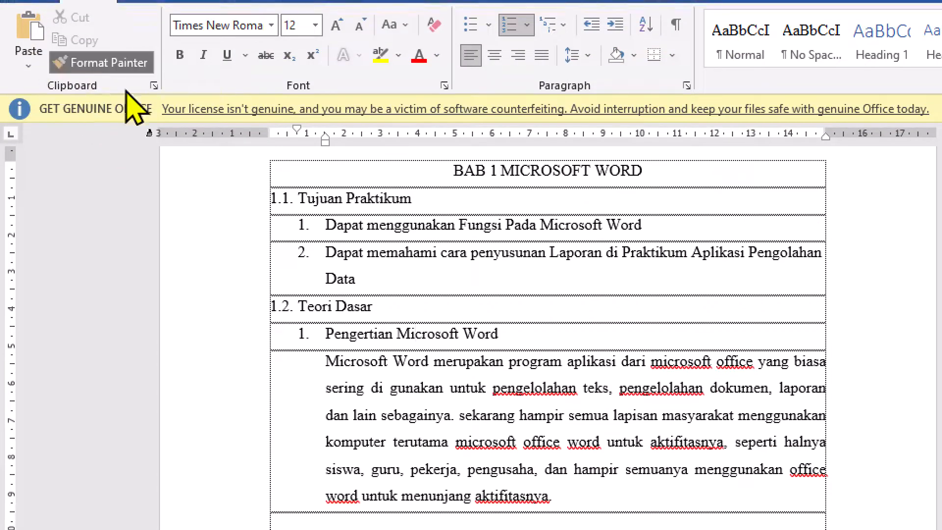
scroll(344, 316, "down", 5)
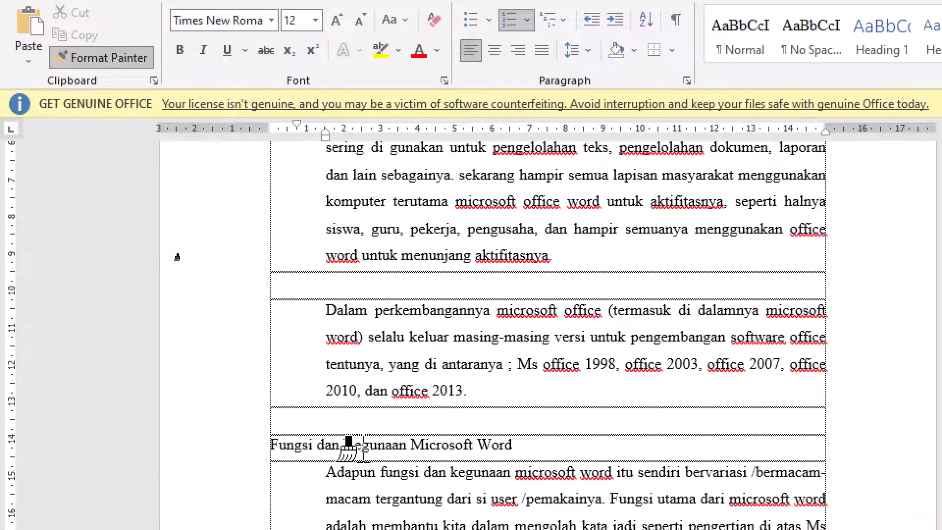
left_click(364, 449)
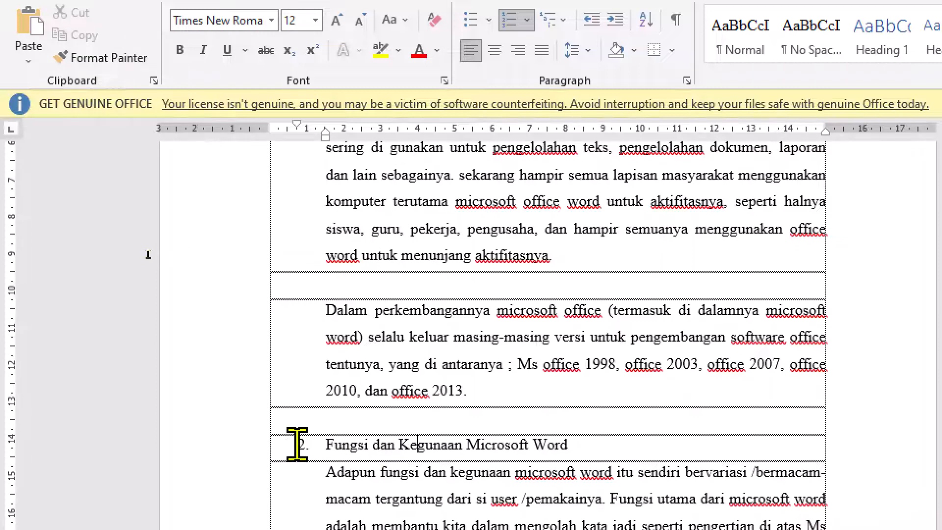
- Delete the empty paragraphs directly above and below the "Dalam perkembangannya" paragraph
scroll(402, 451, "up", 4)
scroll(400, 446, "down", 3)
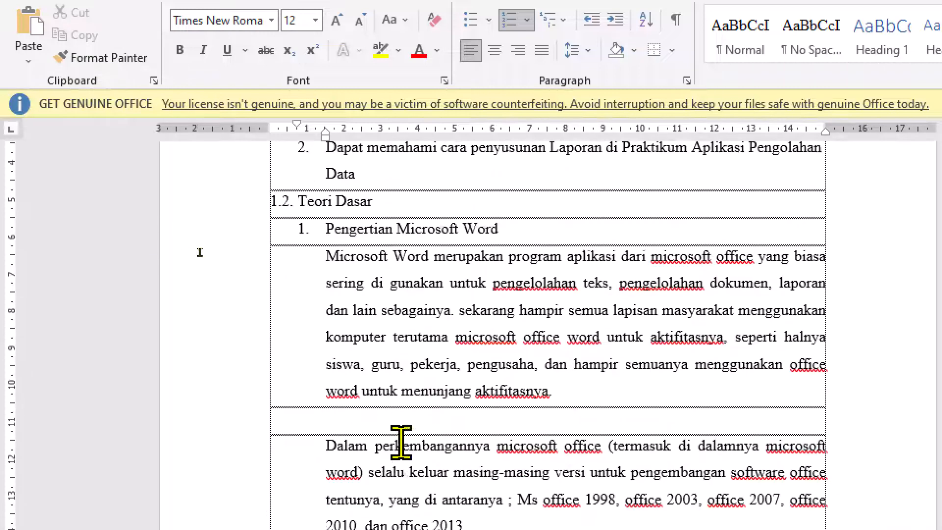
left_click(342, 329)
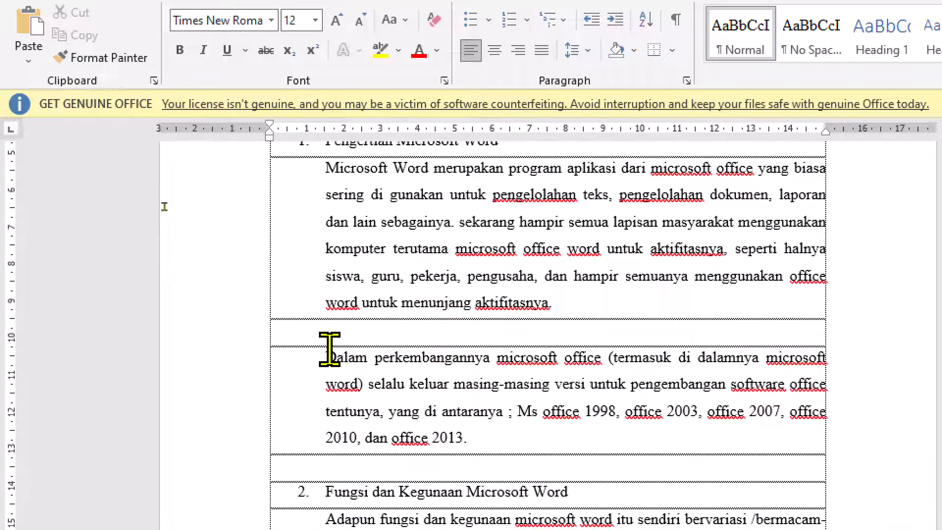
key("Delete")
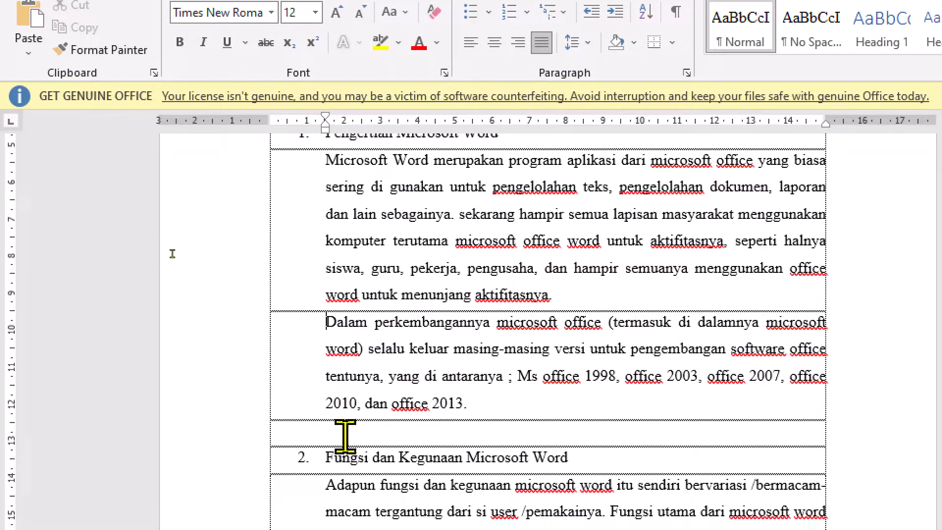
left_click(368, 431)
key("Delete")
scroll(389, 438, "down", 2)
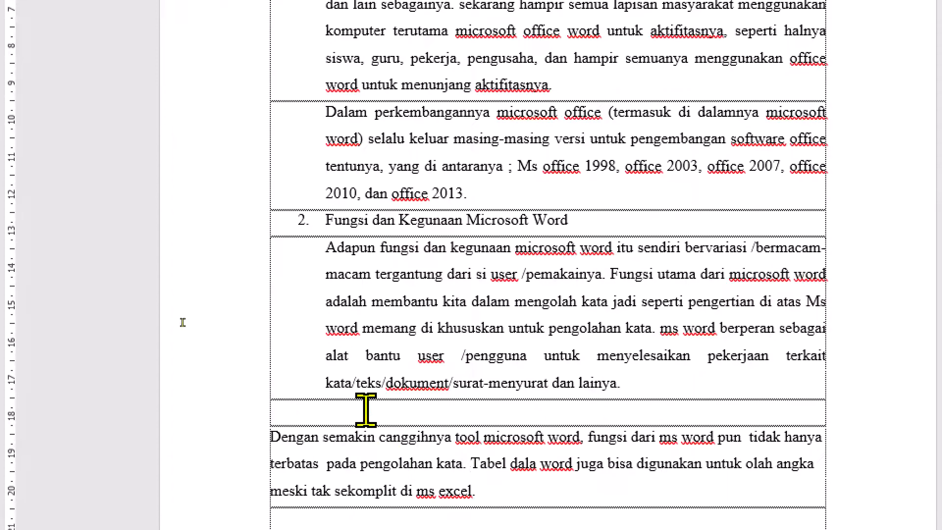
- Delete the empty paragraph above "Dengan semakin canggihnya" and apply the copied indented, justified format to that paragraph
left_click(365, 411)
key("Delete")
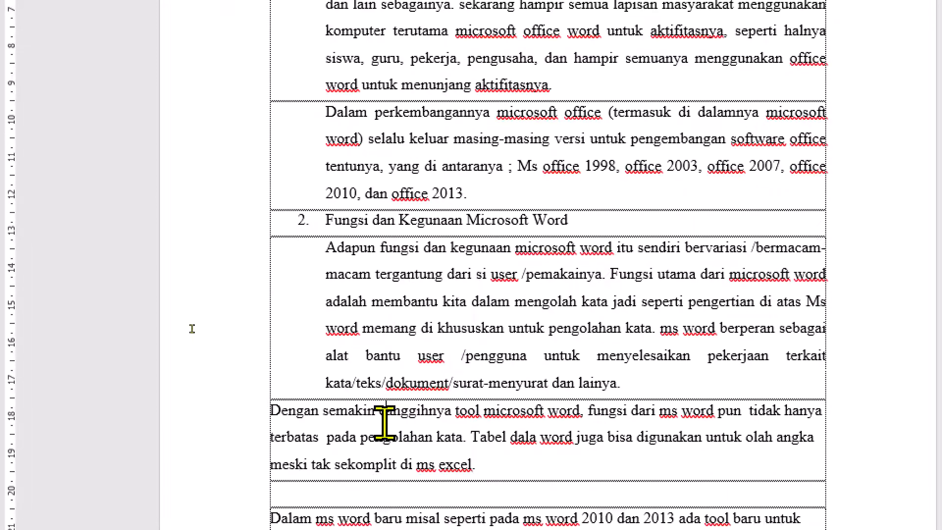
key("ctrl+shift+v")
scroll(388, 458, "down", 3)
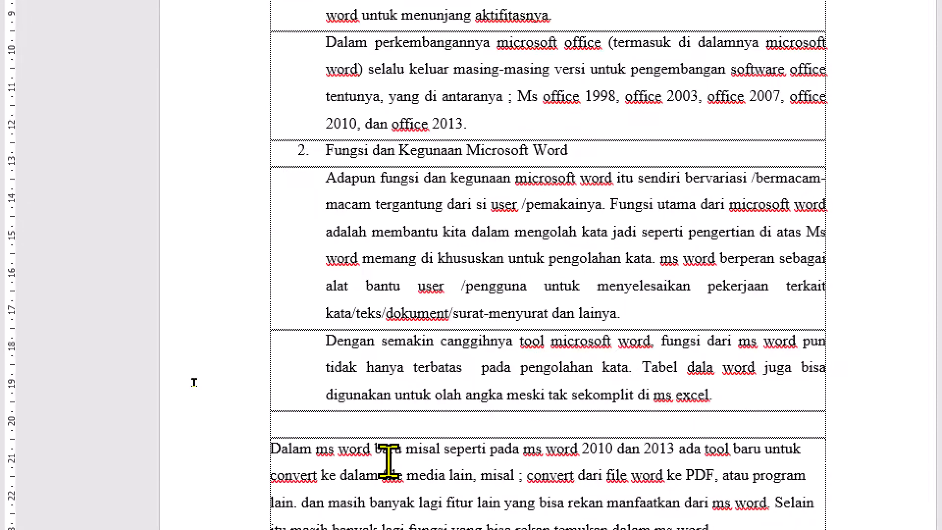
- Apply the copied indented, justified format to the "Dalam ms word baru" paragraph and delete the empty paragraph above it
left_click(388, 459)
key("ctrl+shift+v")
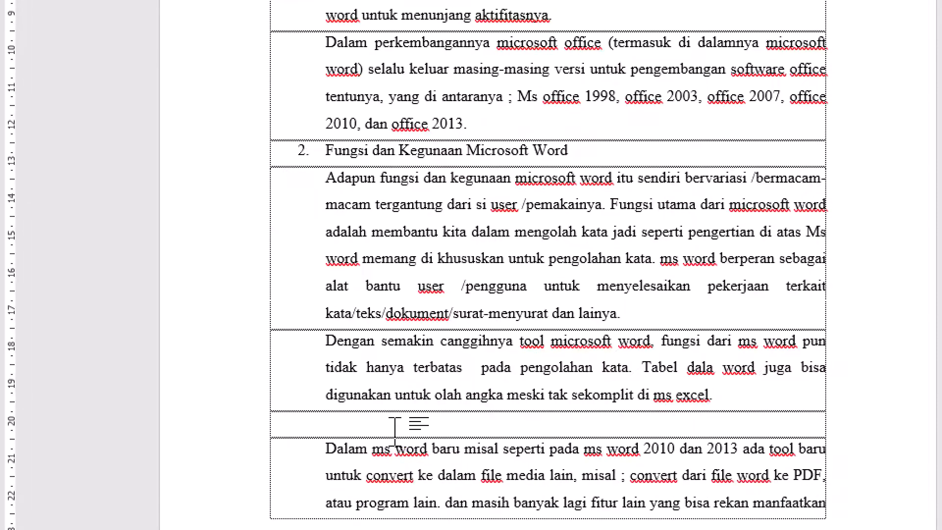
left_click(395, 432)
key("Delete")
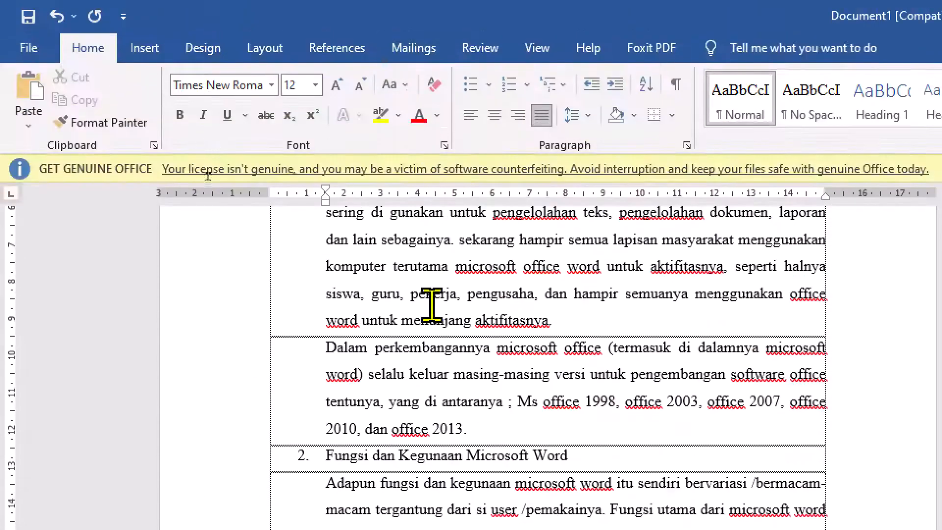
- Make the headings 1.1 Tujuan Praktikum, 1.2 Teori Dasar, 1.3 Prosedur, 1.4 Pembahasan and 1.5 Kesimpulan bold
scroll(432, 304, "up", 6)
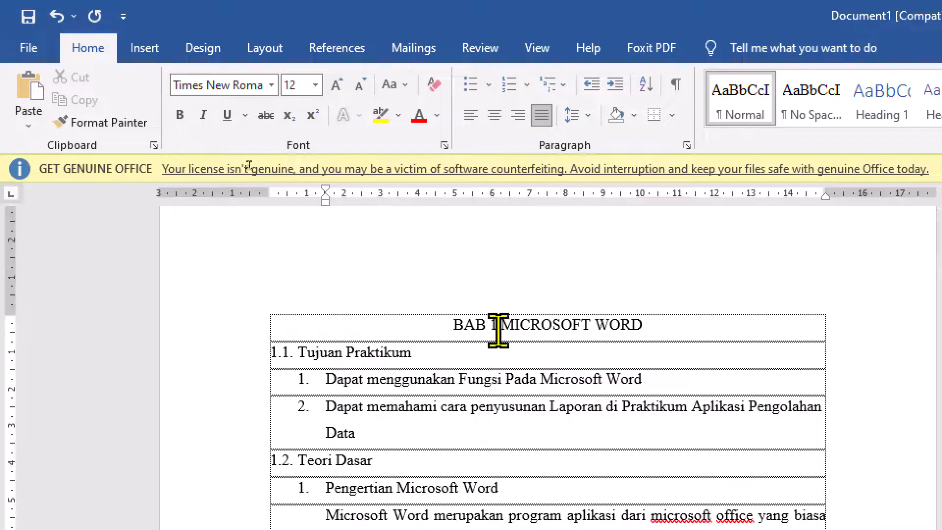
left_click(230, 354)
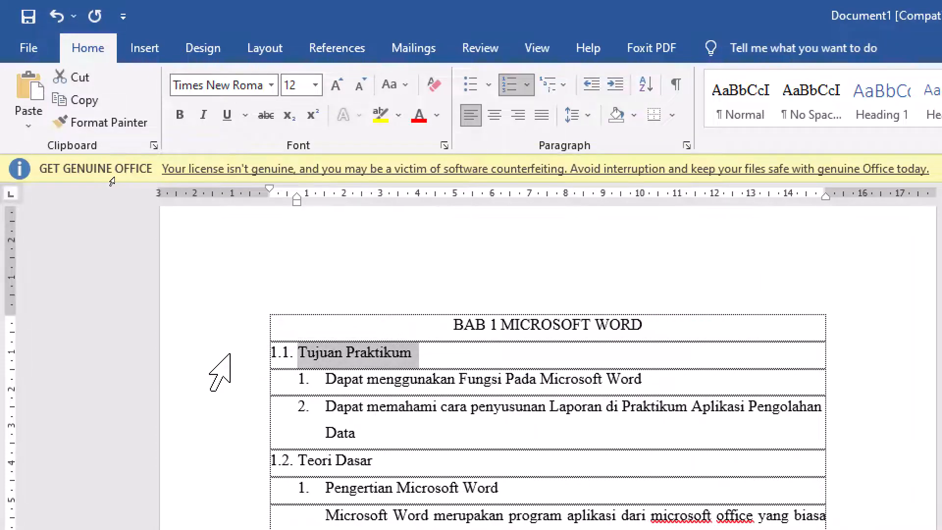
key("ctrl+b")
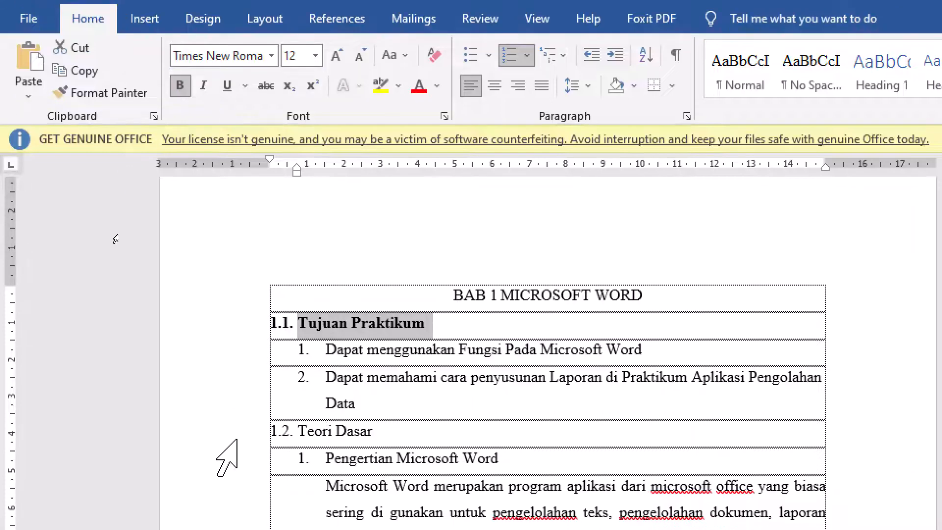
left_click(236, 437)
key("ctrl+b")
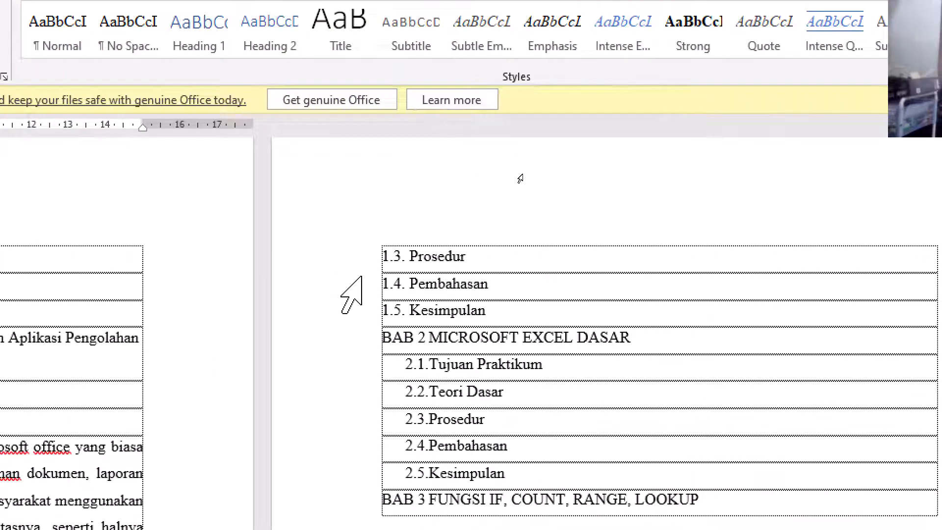
left_click_drag(362, 276, 373, 305)
left_click_drag(348, 248, 369, 303)
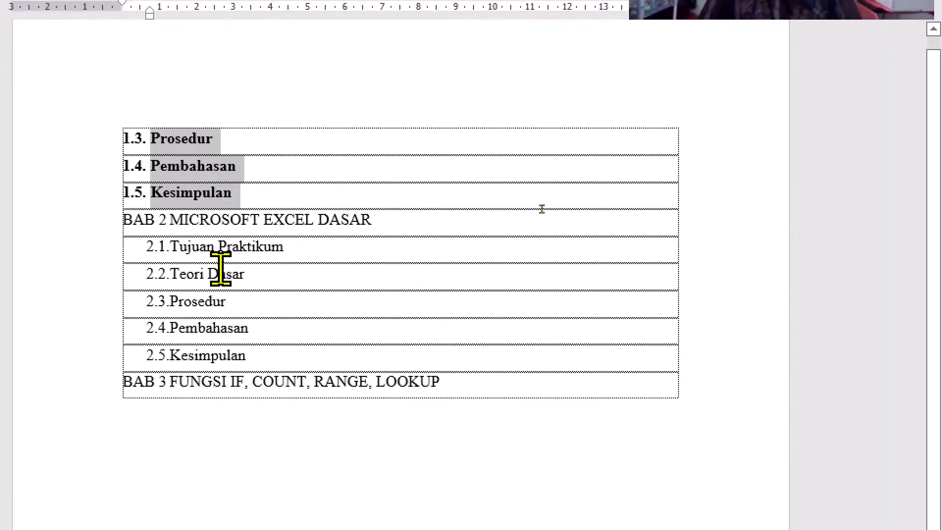
- Copy the format of the 1.5 Kesimpulan heading onto headings 2.1 to 2.5 under BAB 2 with Format Painter
left_click(191, 199)
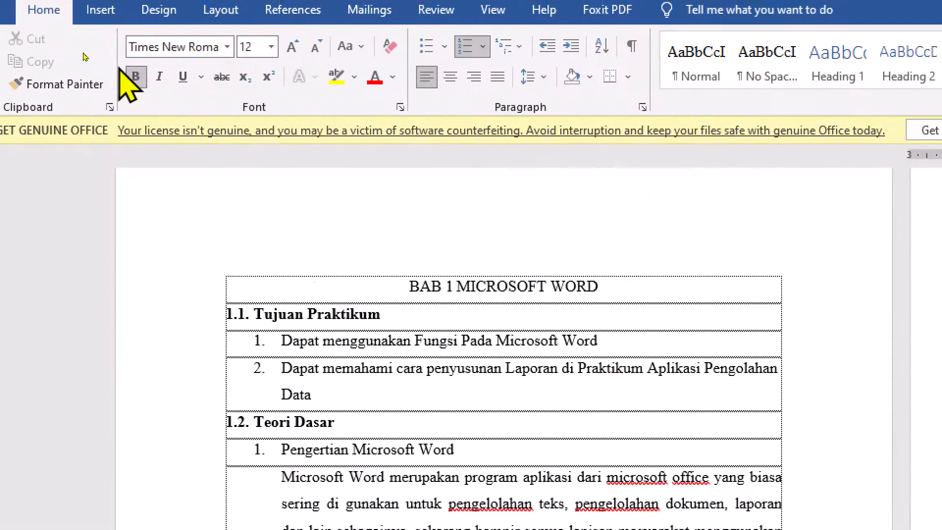
left_click(80, 84)
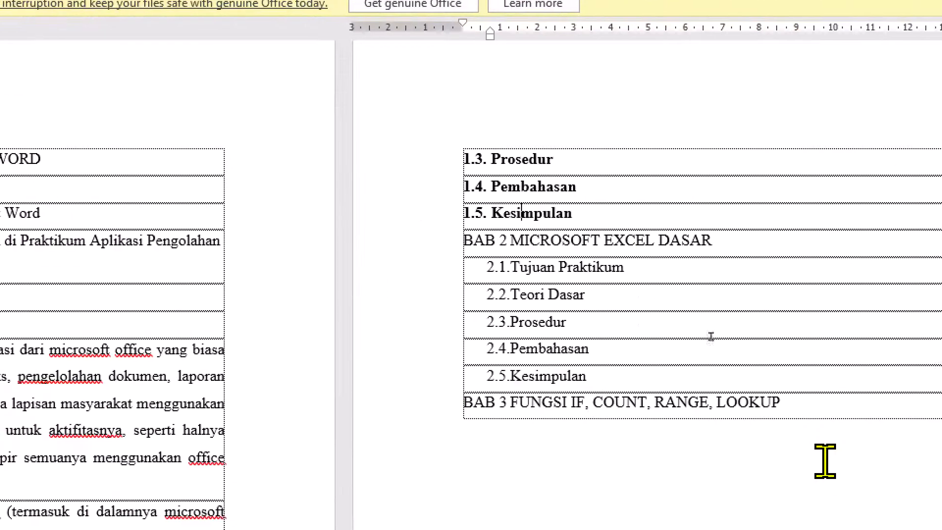
mouse_move(431, 205)
left_mouse_down()
mouse_move(452, 305)
mouse_move(475, 328)
left_mouse_up()
left_click(517, 394)
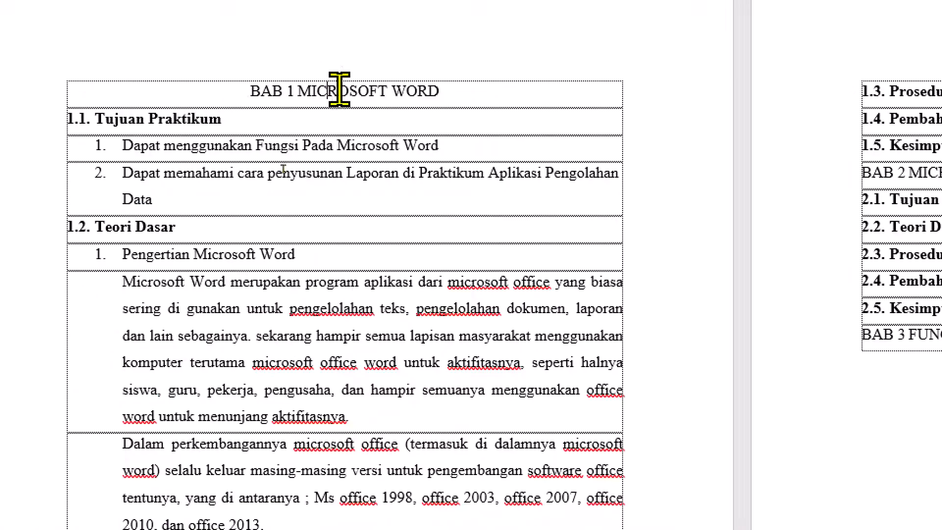
- Make the "BAB 1 MICROSOFT WORD" chapter title bold
left_click(47, 91)
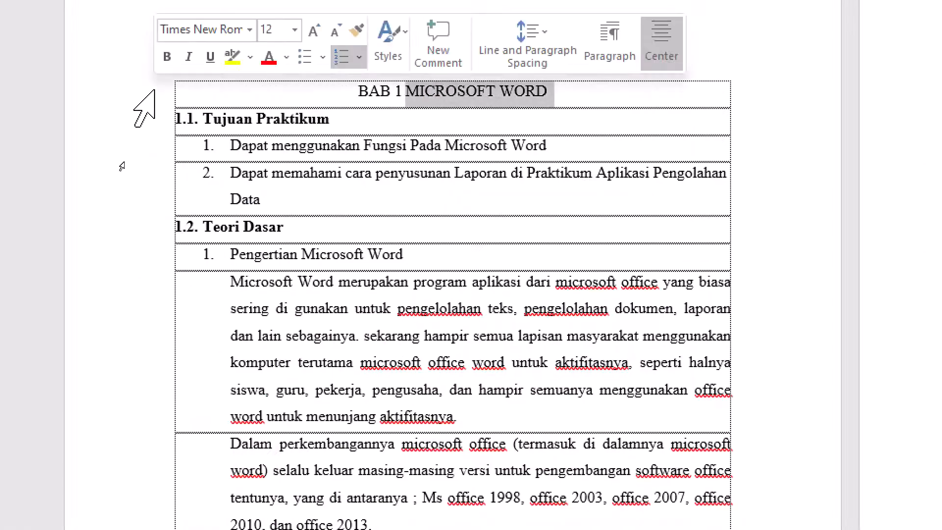
key("ctrl+b")
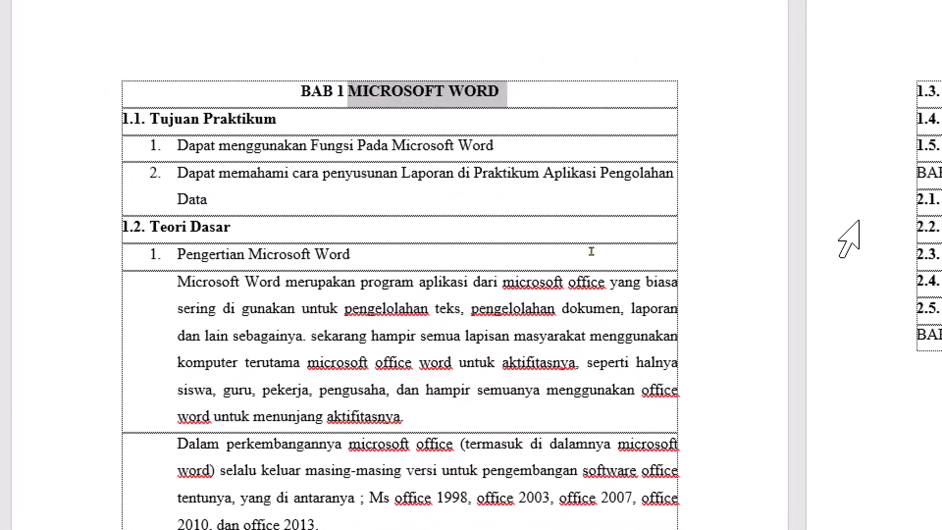
- Try copying the BAB 1 title's format across the text of the "BAB 2 MICROSOFT EXCEL DASAR" title and undo it
left_click(201, 88)
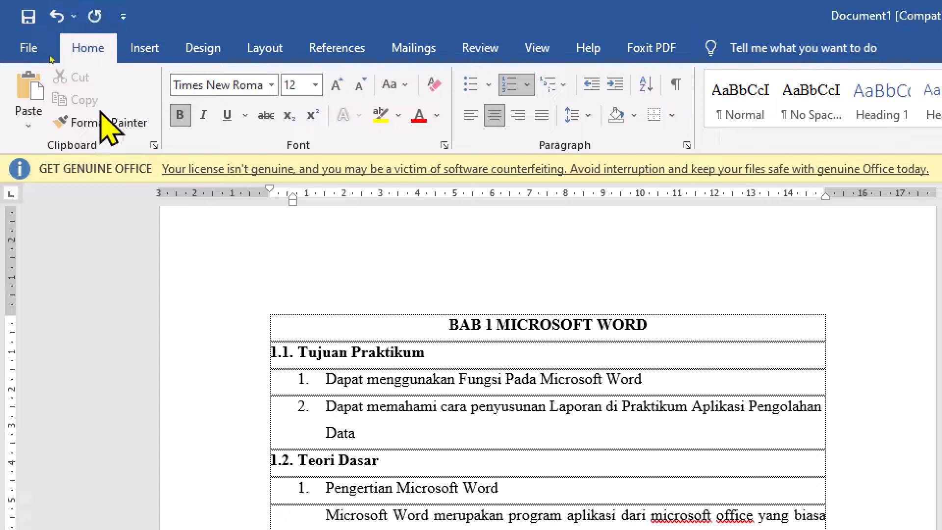
left_click(105, 24)
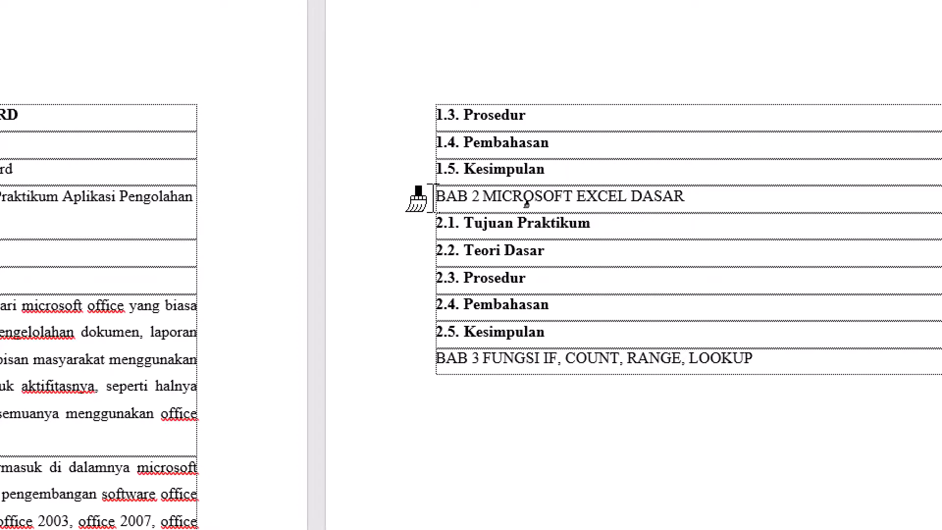
left_click_drag(483, 196, 745, 203)
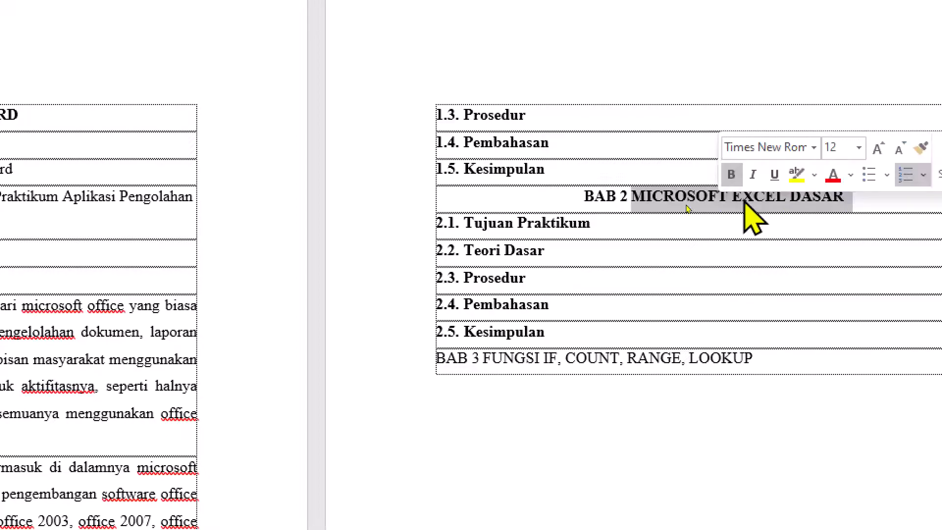
key("ctrl+z")
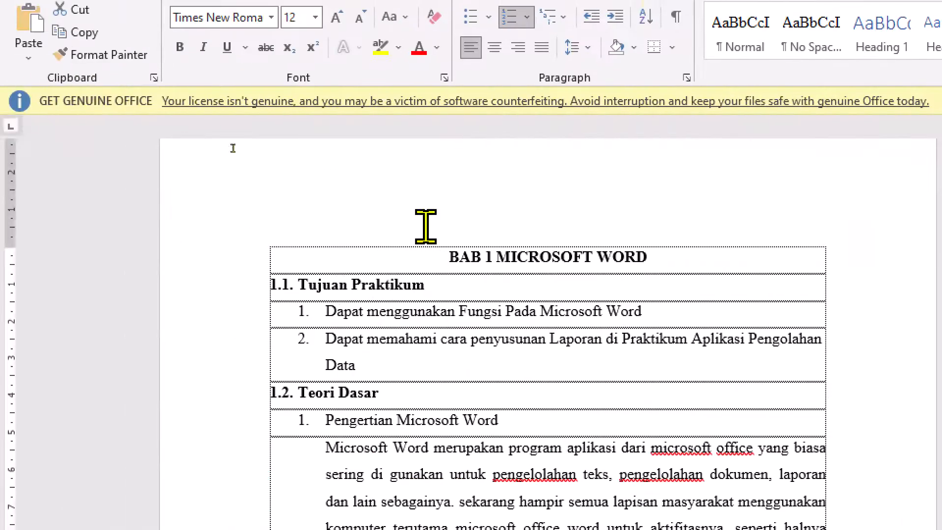
- Copy the bold, centred format of the BAB 1 title onto the BAB 2 and BAB 3 chapter titles with Format Painter
left_click(525, 257)
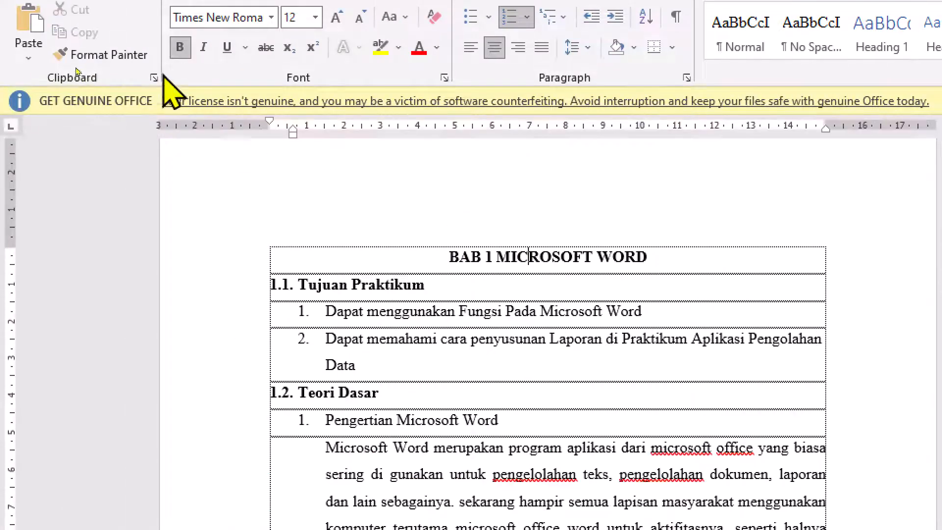
left_click(130, 54)
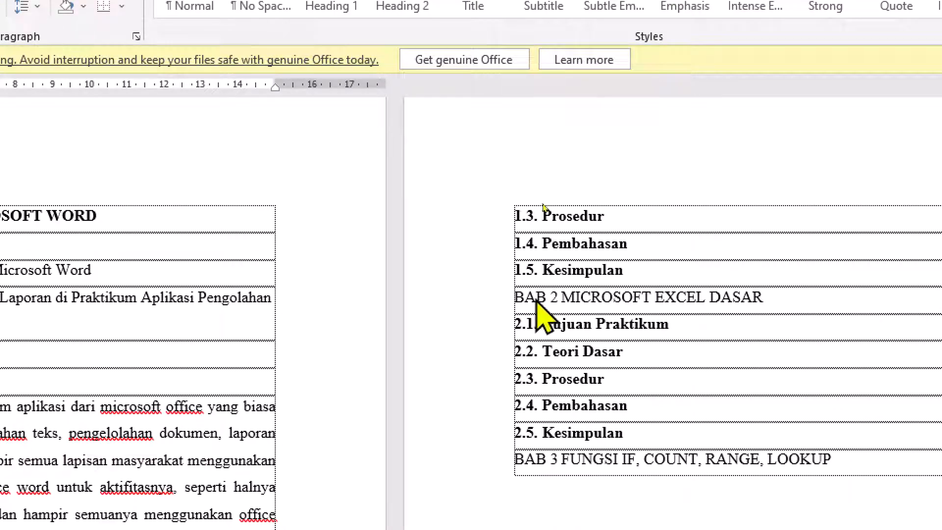
left_click(486, 306)
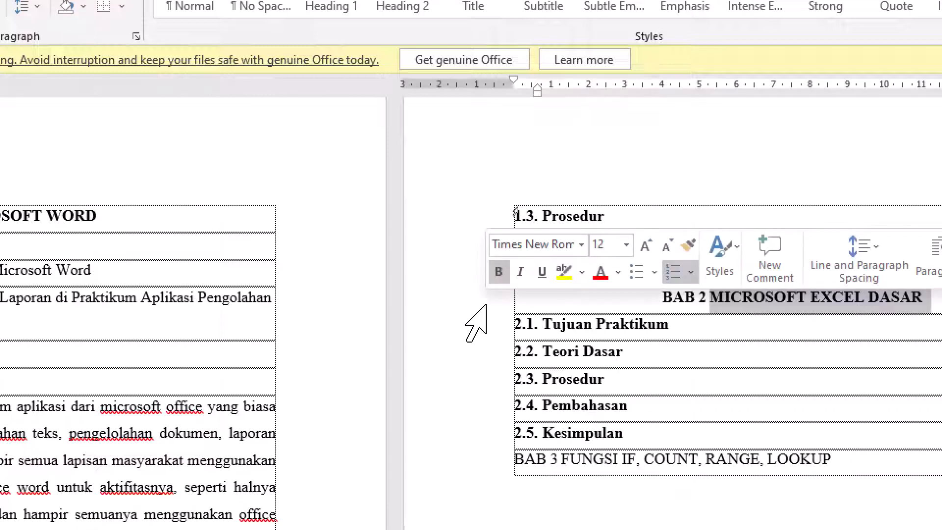
left_click(797, 299)
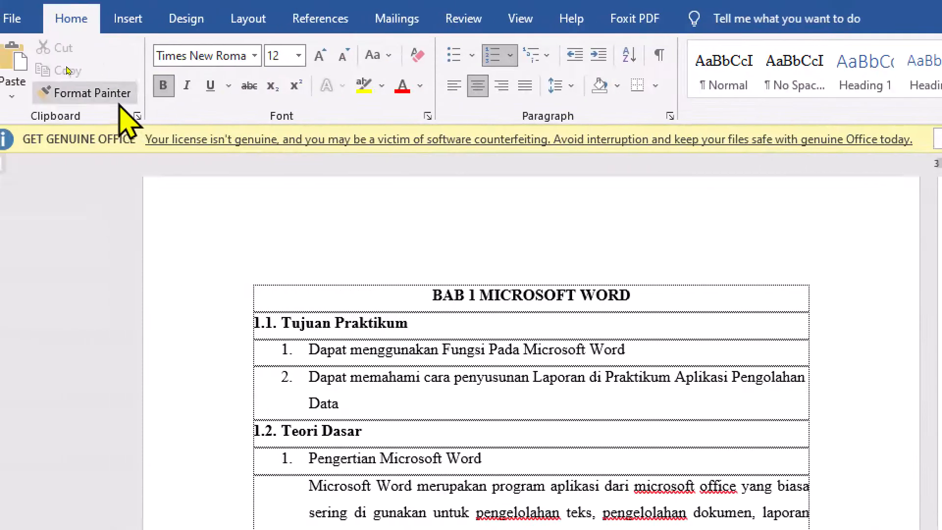
left_click(119, 101)
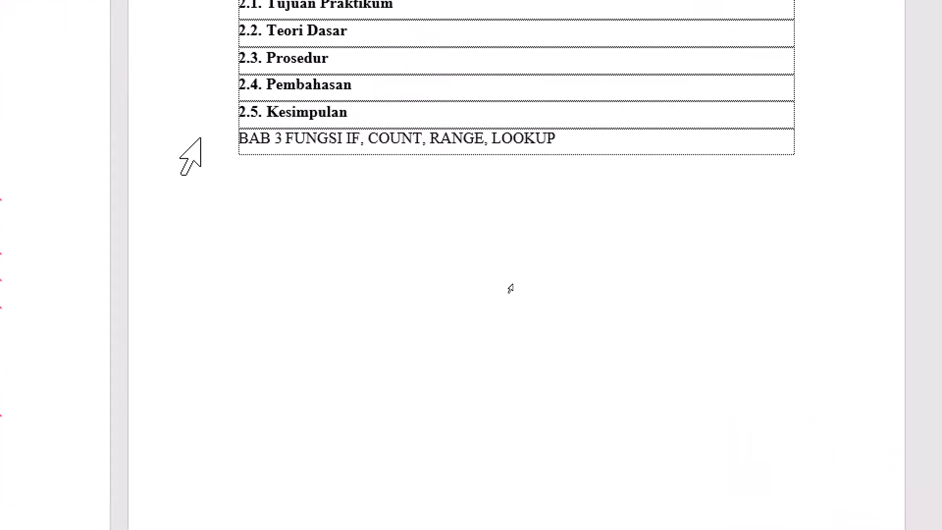
left_click(210, 144)
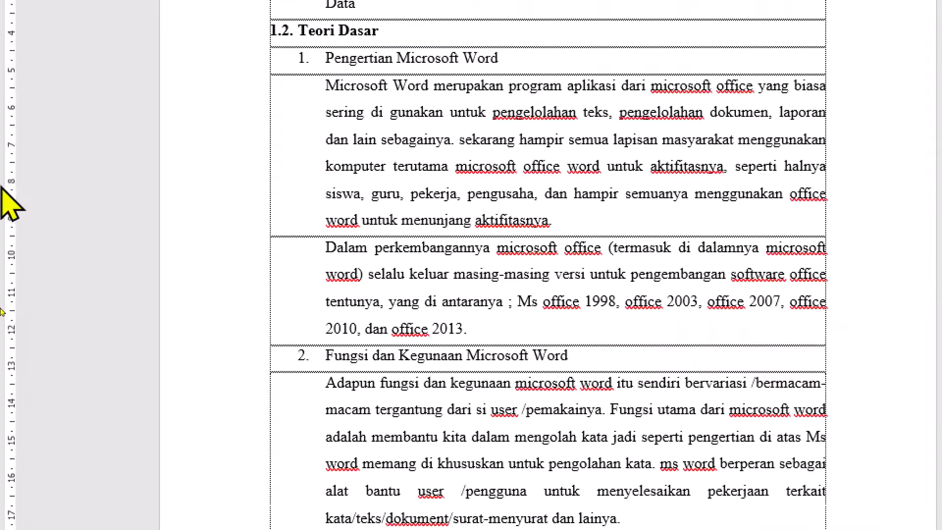
- Remove the No Spacing, Heading 1 and Heading 2 styles from the style gallery
scroll(565, 66, "up", 5)
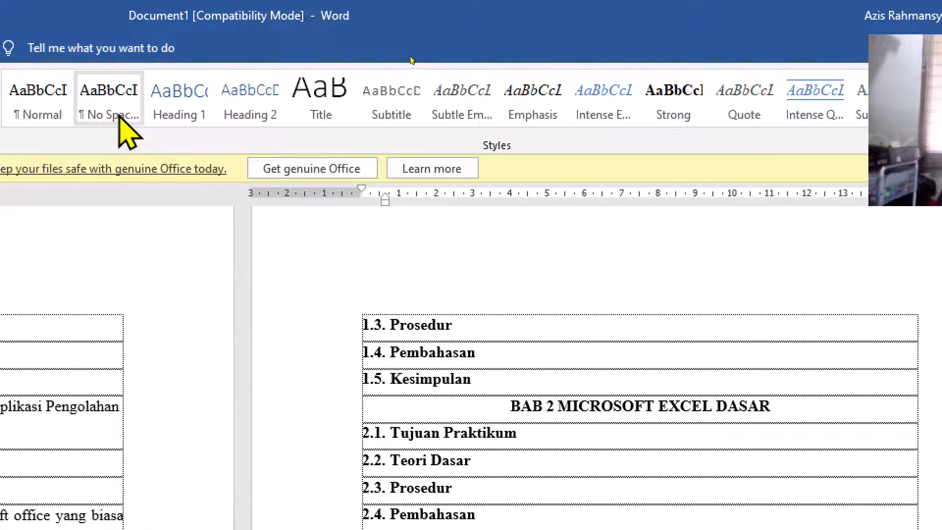
right_click(101, 105)
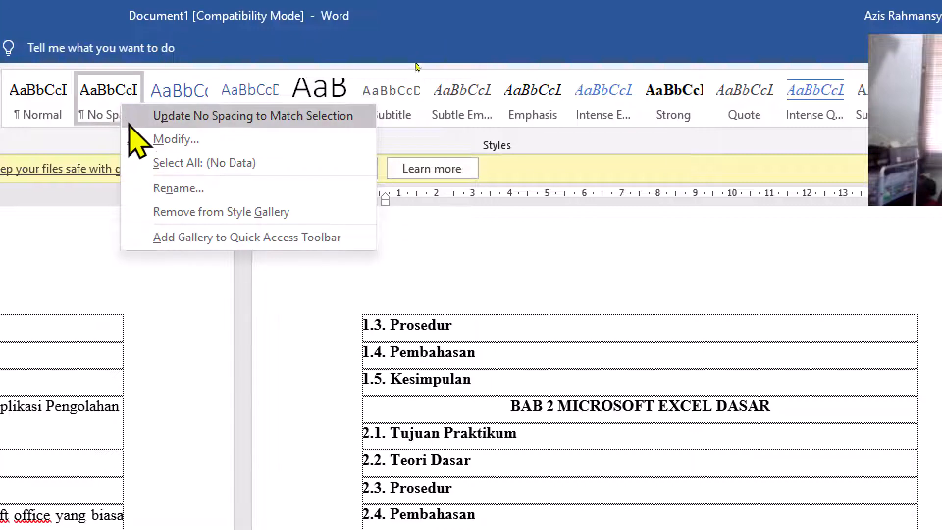
left_click(211, 211)
right_click(130, 115)
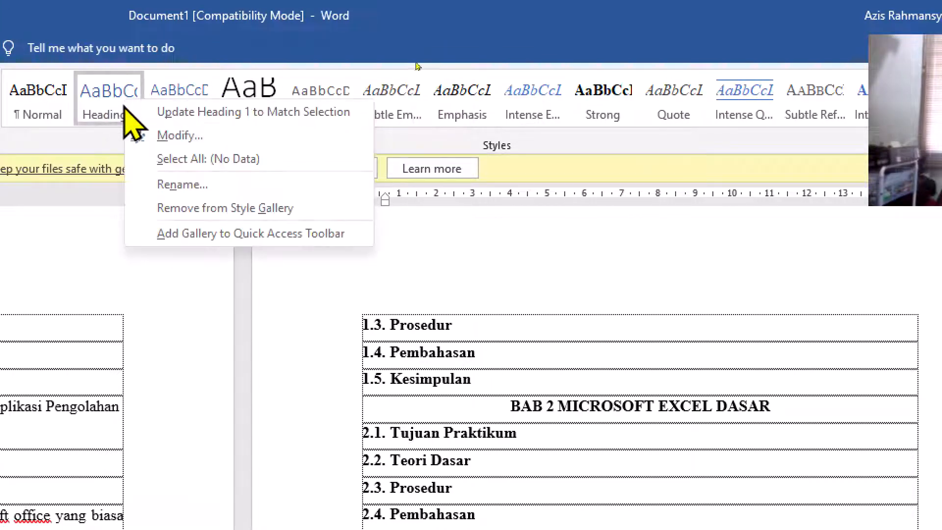
left_click(198, 212)
right_click(105, 93)
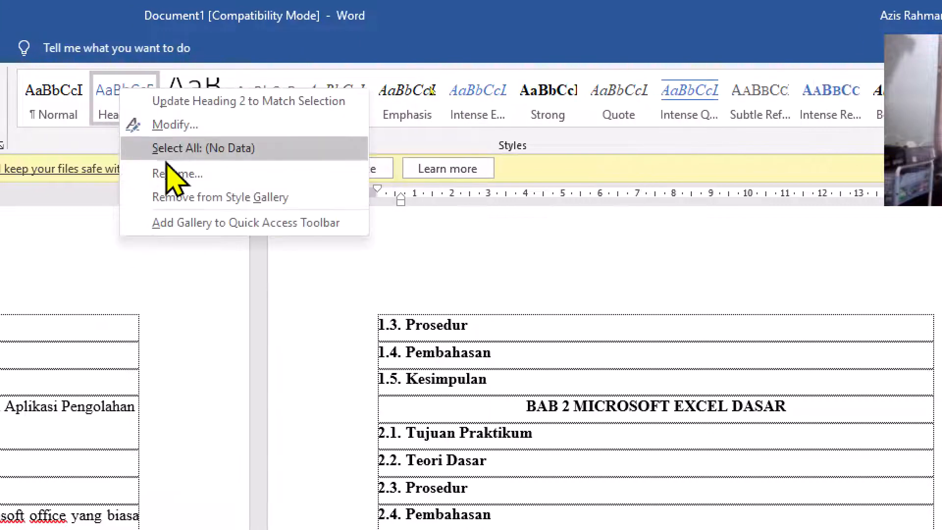
left_click(186, 197)
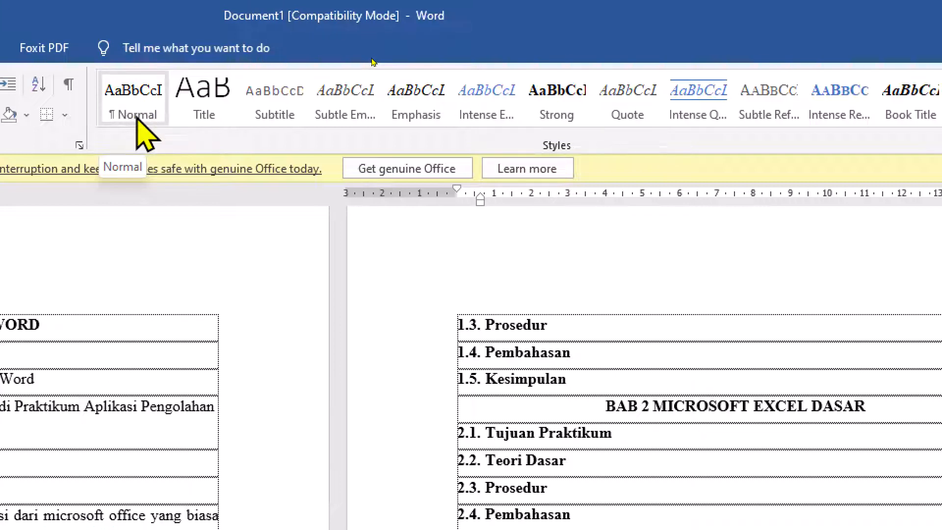
- Remove the Title, Subtitle and Subtle Emphasis styles from the style gallery
right_click(219, 105)
left_click(314, 206)
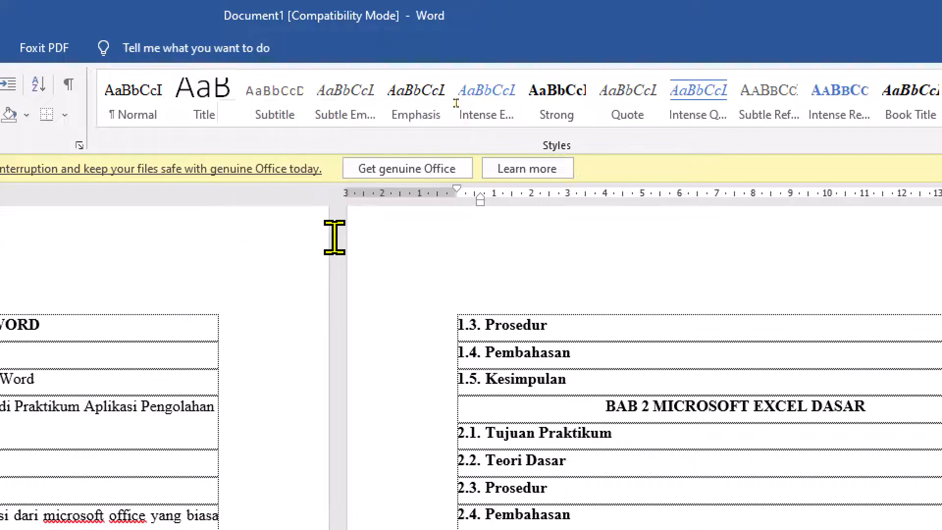
right_click(200, 106)
left_click(301, 225)
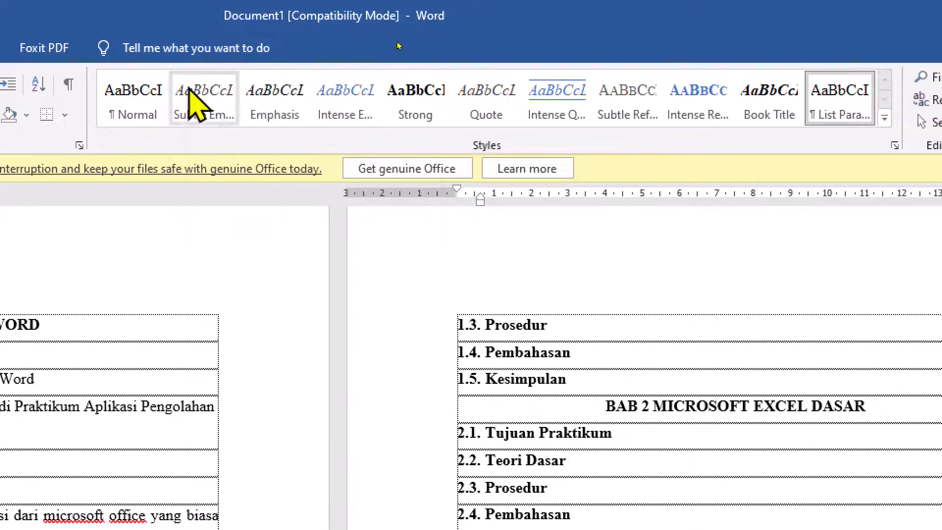
right_click(199, 106)
left_click(261, 200)
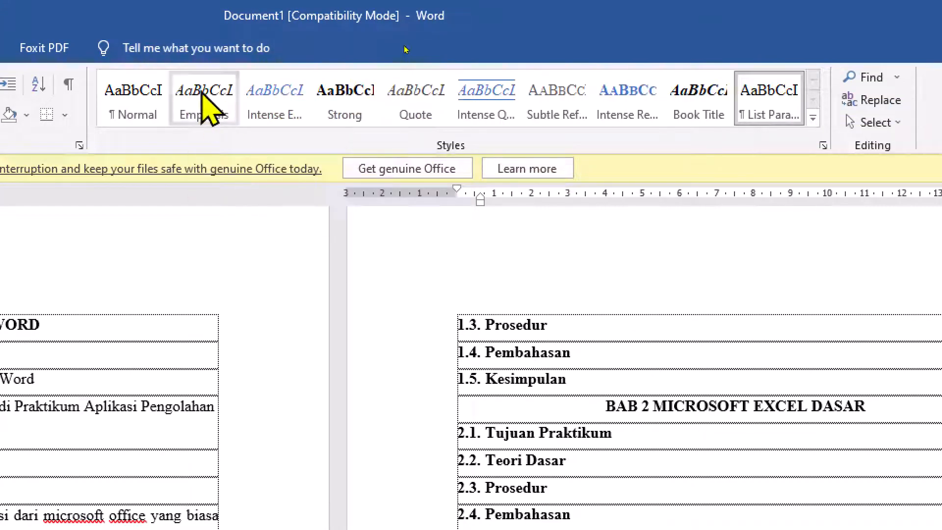
- Remove the Emphasis, Intense Emphasis and Strong styles from the style gallery
right_click(204, 96)
left_click(273, 201)
right_click(204, 96)
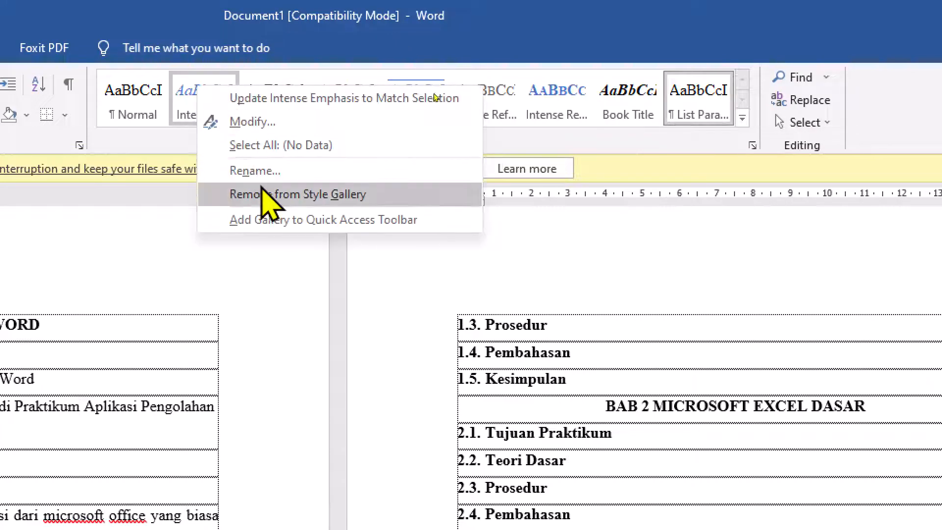
left_click(263, 201)
right_click(209, 97)
left_click(265, 202)
- Remove the Quote, Intense Quote and Subtle Reference styles from the style gallery
right_click(206, 96)
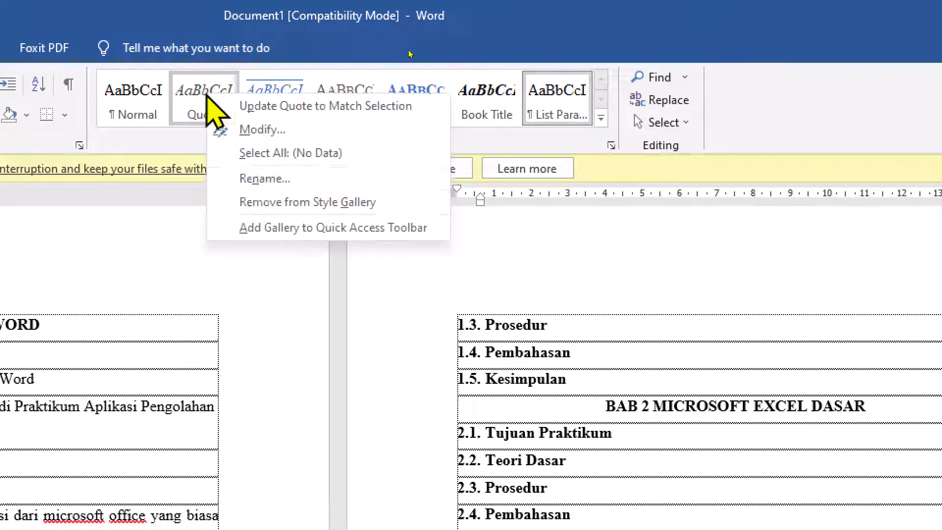
left_click(261, 201)
right_click(201, 100)
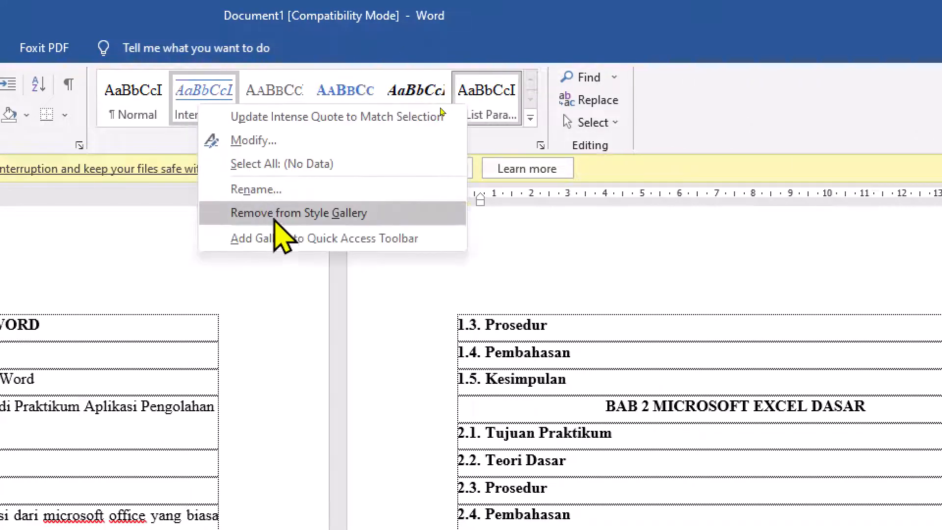
left_click(253, 212)
right_click(203, 101)
left_click(260, 212)
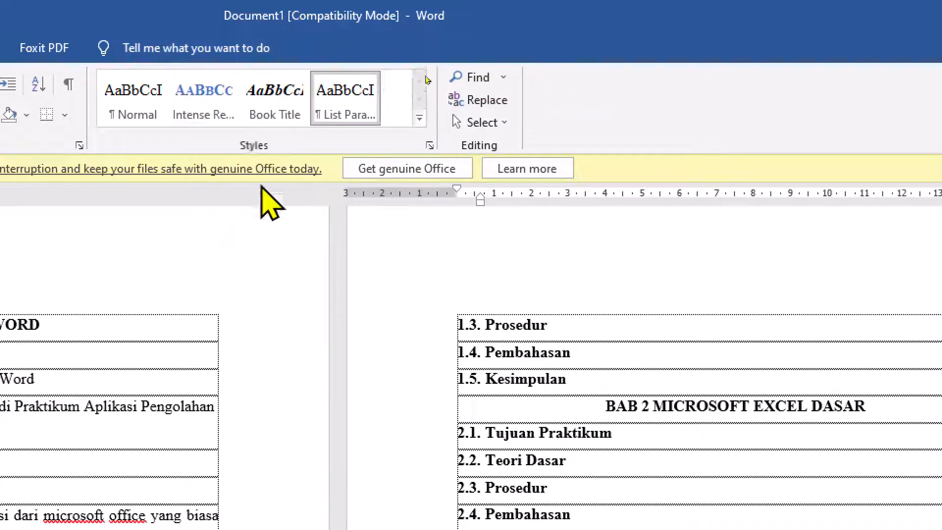
- Remove the Intense Reference, Book Title and List Paragraph styles from the style gallery
right_click(205, 107)
left_click(265, 209)
right_click(203, 97)
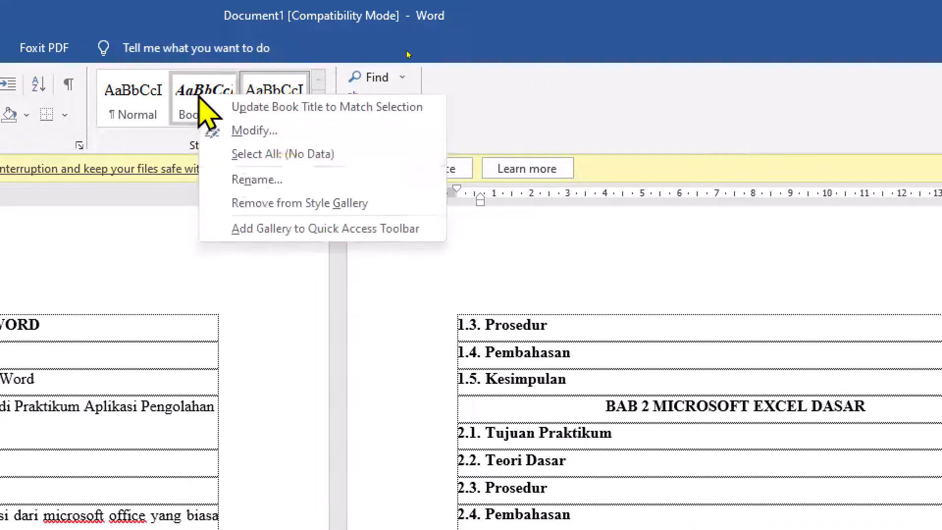
left_click(259, 203)
right_click(212, 101)
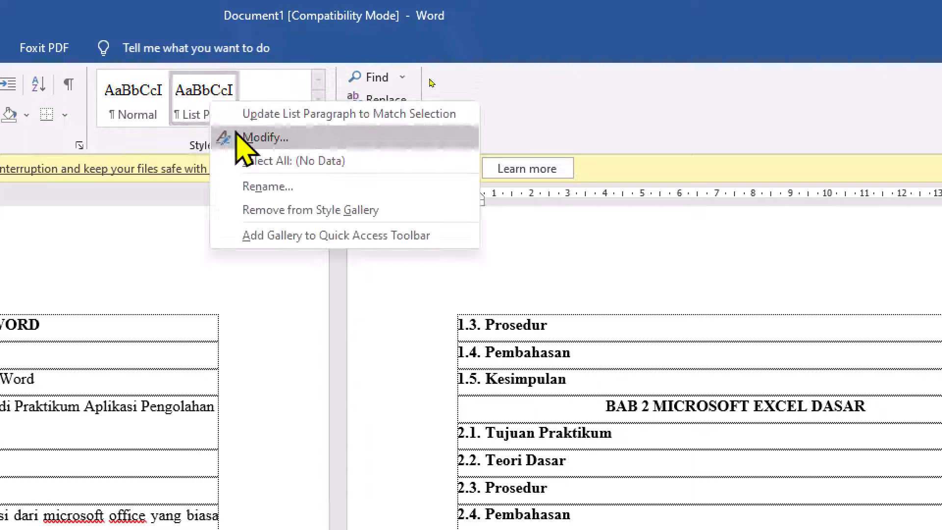
left_click(280, 210)
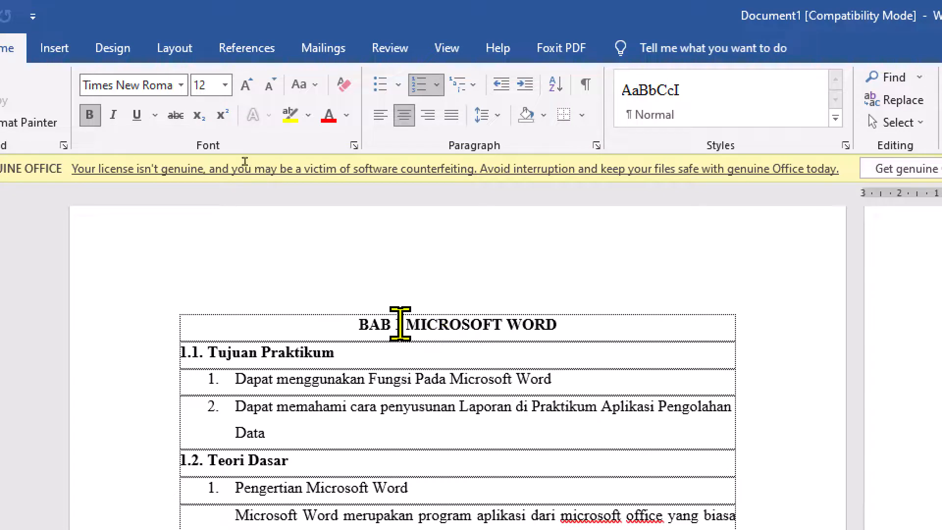
- Create a new style named "1. BAB" from the formatting of the BAB 1 MICROSOFT WORD title
left_click(439, 325)
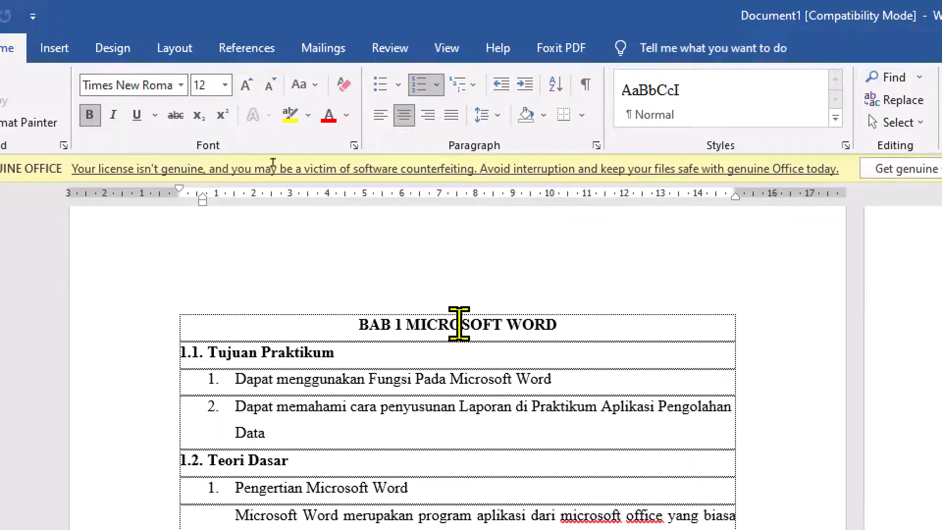
left_click(544, 324)
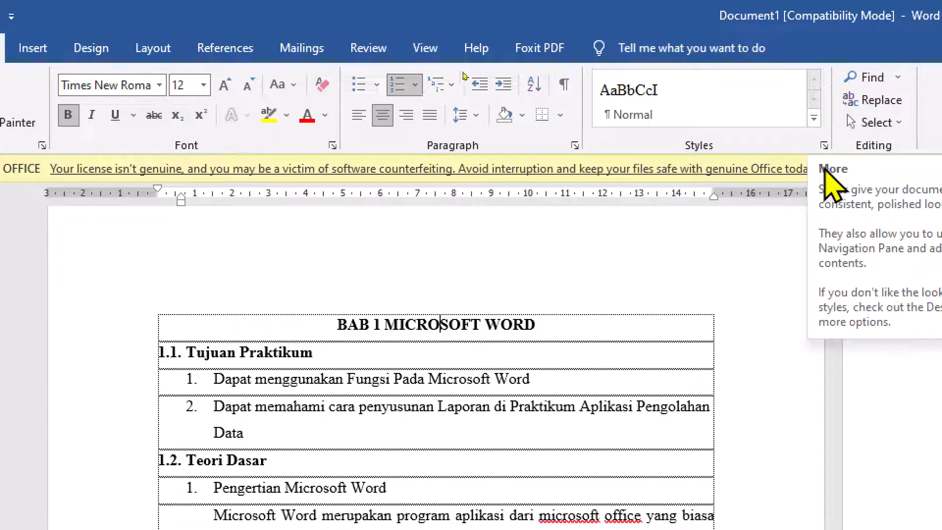
left_click(814, 118)
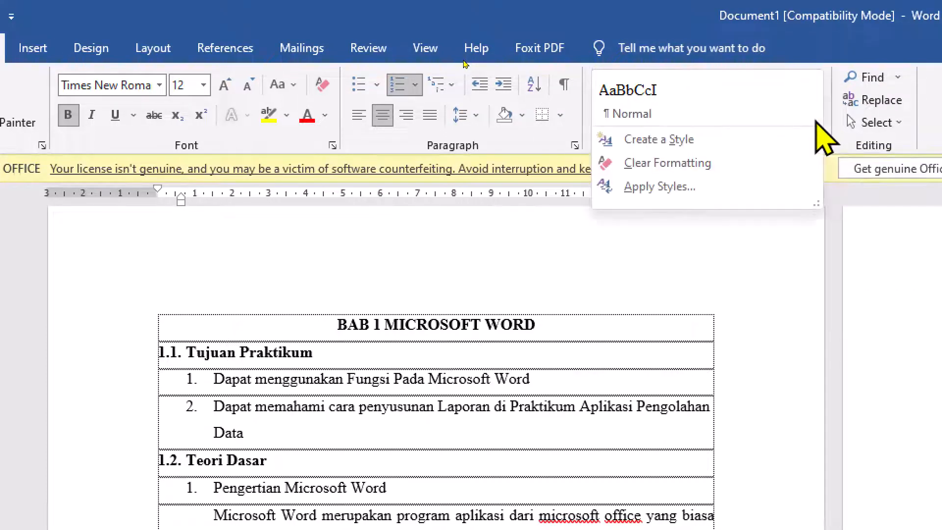
left_click(696, 141)
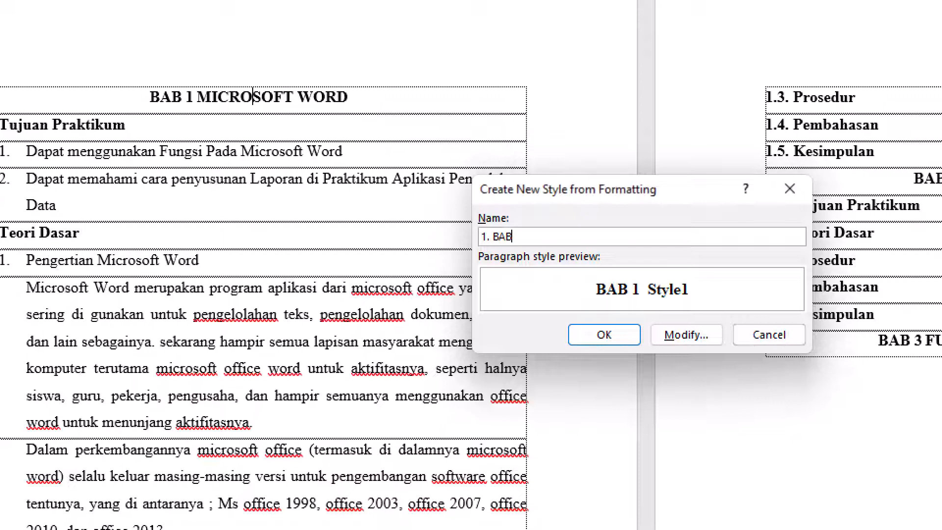
left_click(620, 338)
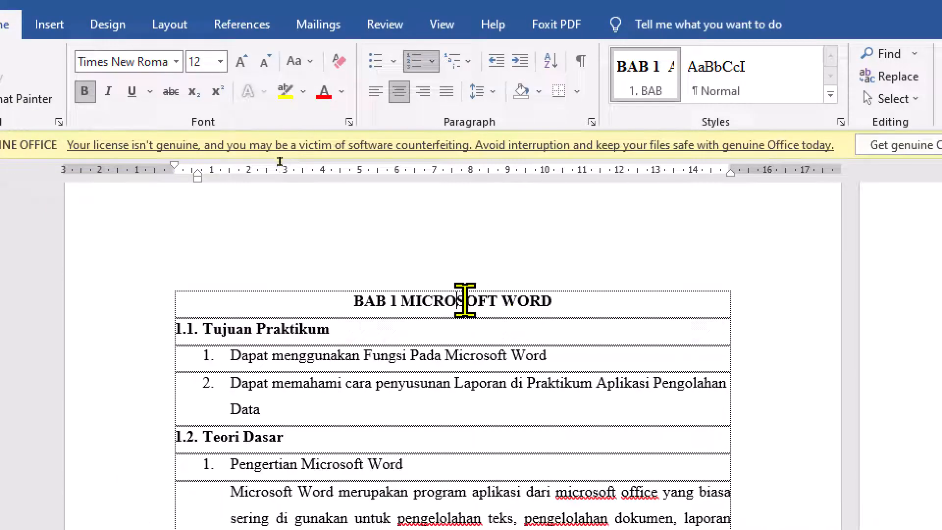
- Create a new style named "2. SUB BAB" from the formatting of the 1.1. Tujuan Praktikum subheading
left_click(275, 327)
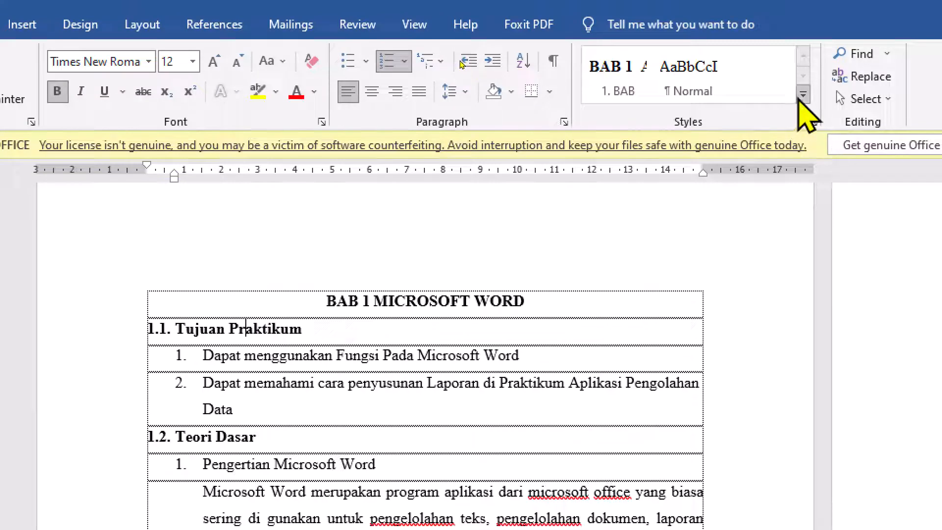
left_click(800, 96)
left_click(695, 115)
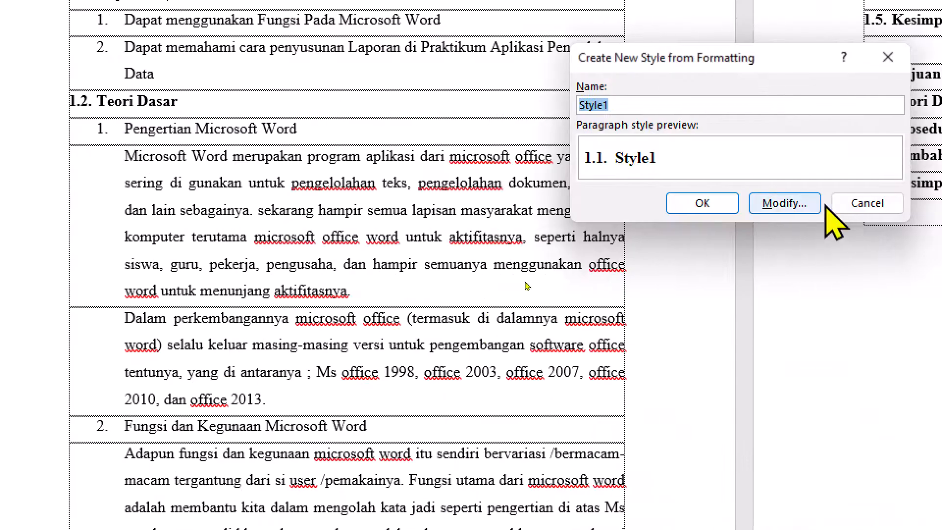
type("2. SUB BAB")
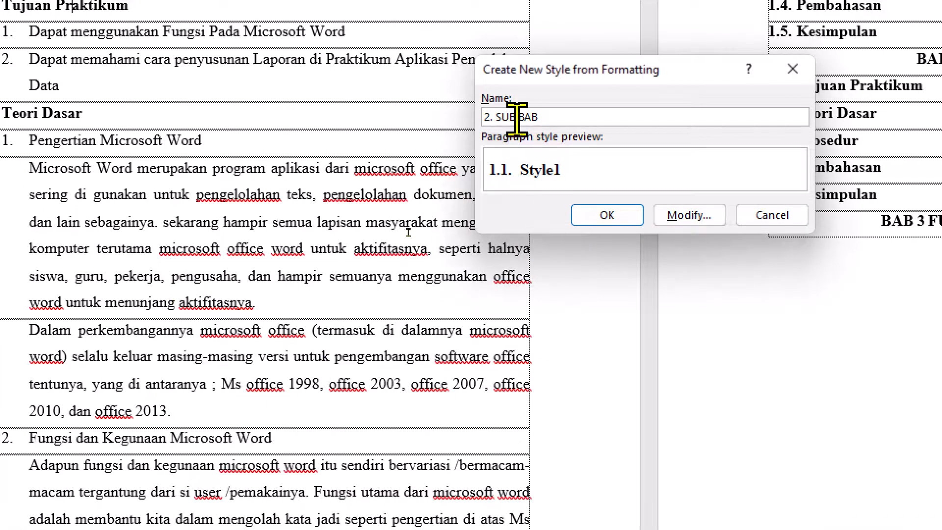
left_click(589, 216)
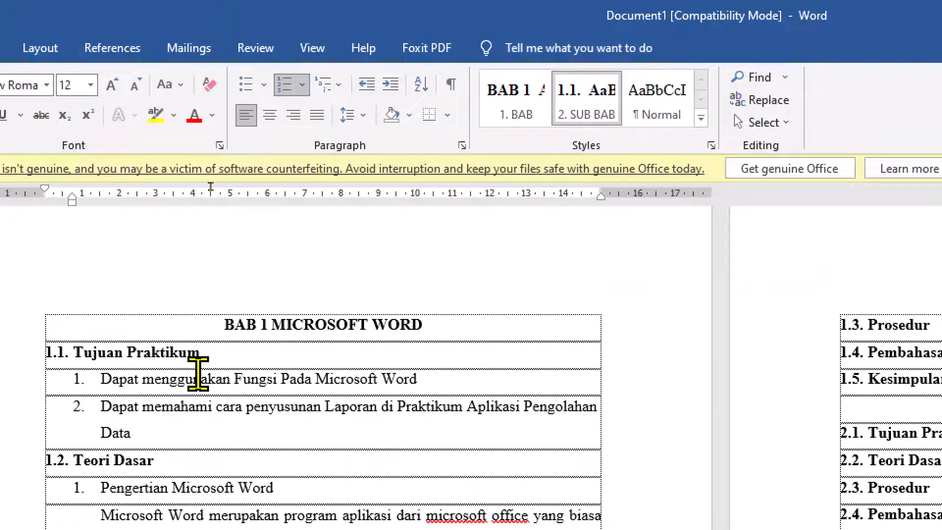
- Justify the two numbered items under 1.1. Tujuan Praktikum
right_click(174, 380)
left_click(162, 381)
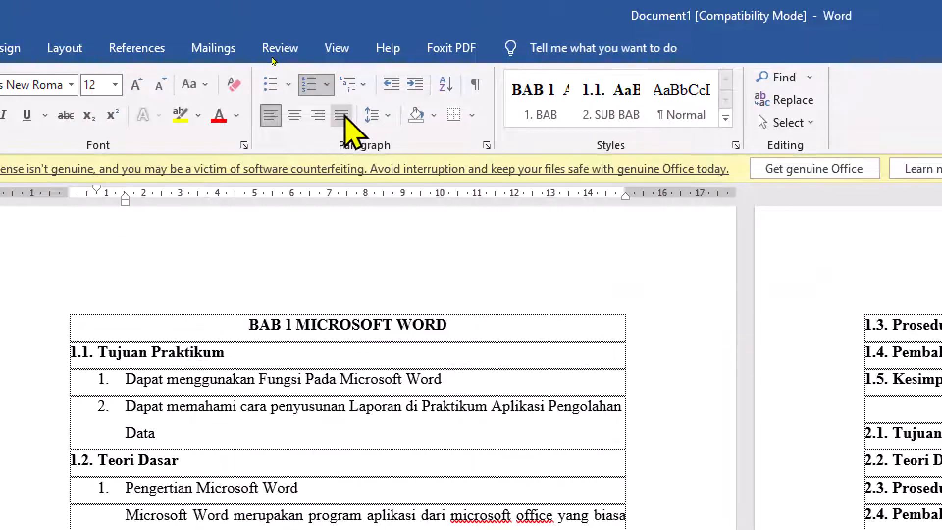
left_click(342, 115)
left_click(310, 409)
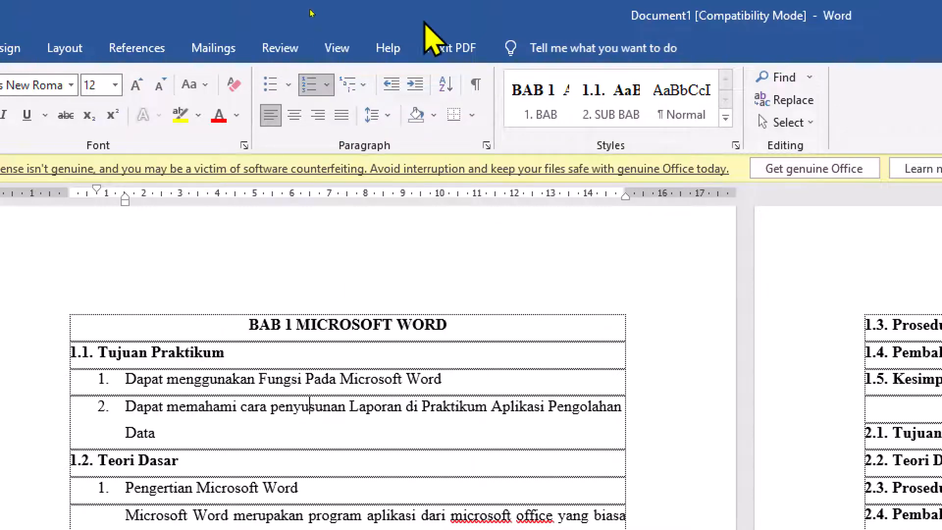
left_click(342, 116)
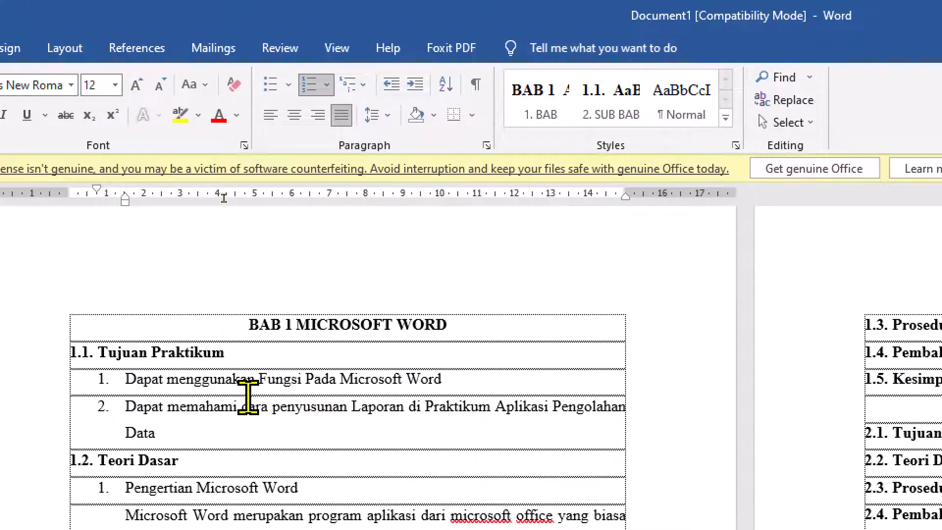
- Create a new style named "3. Nomor" from the formatting of the first numbered item under Tujuan Praktikum
left_click(233, 379)
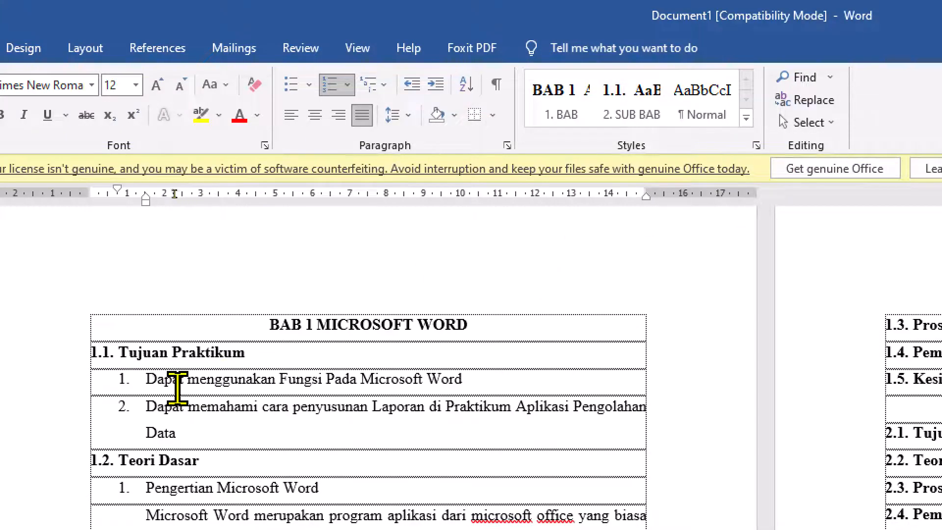
left_click(276, 379)
left_click(746, 118)
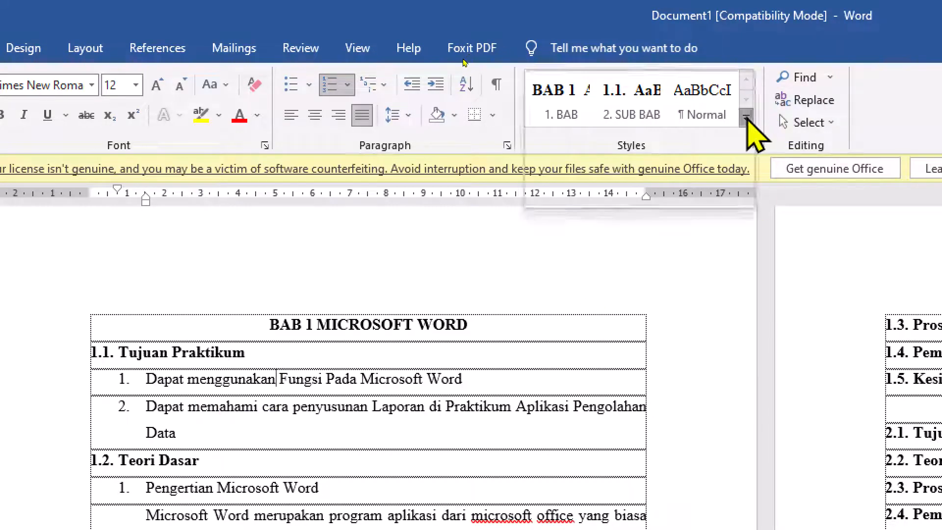
left_click(667, 141)
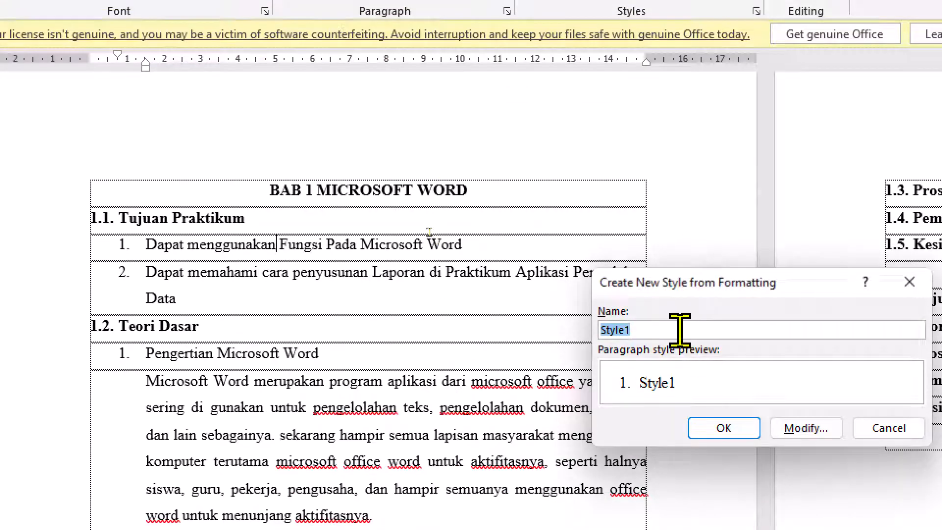
left_click_drag(683, 330, 506, 328)
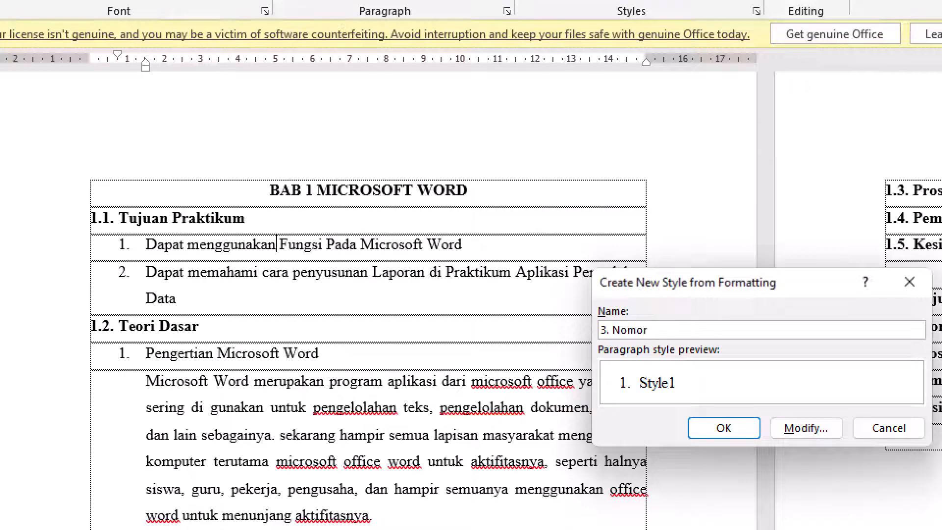
left_click(724, 427)
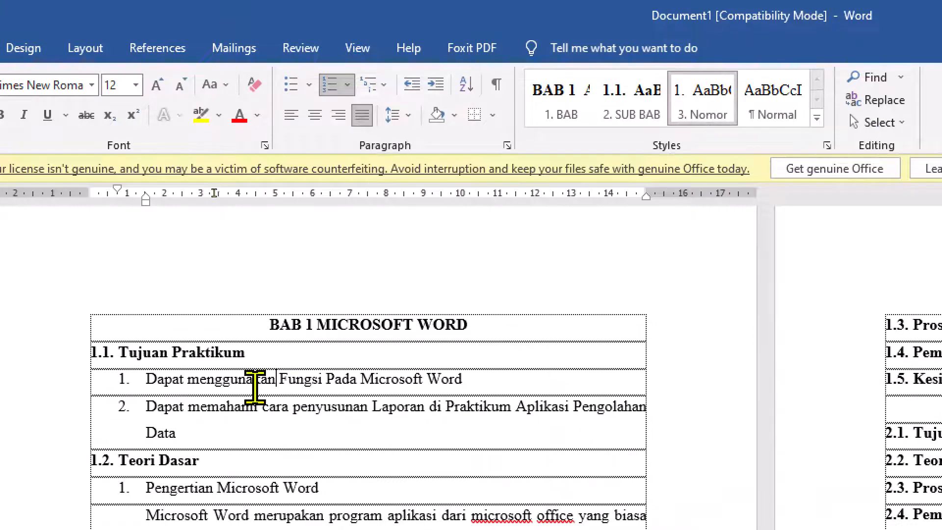
- Apply the 3. Nomor style to the second Tujuan Praktikum item and 2. SUB BAB to the 1.2. Teori Dasar subheading
left_click(299, 410)
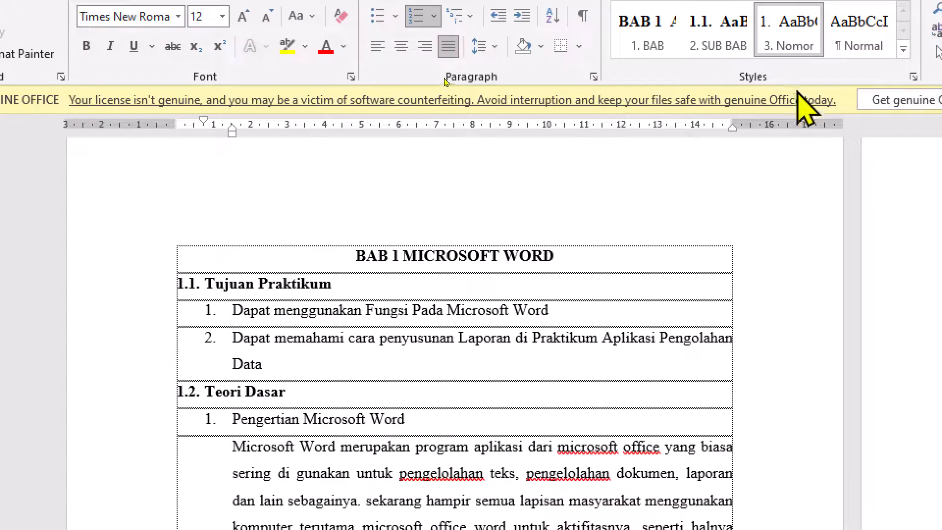
left_click(228, 403)
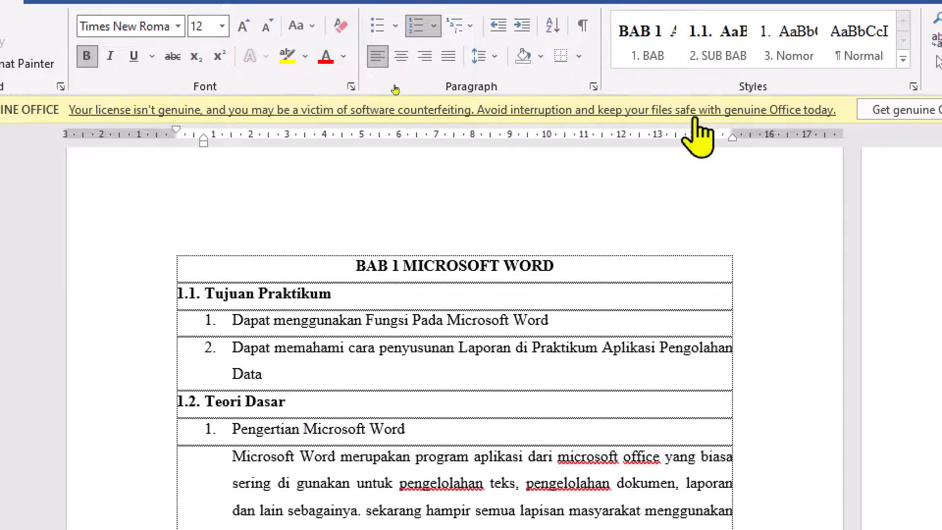
left_click(710, 62)
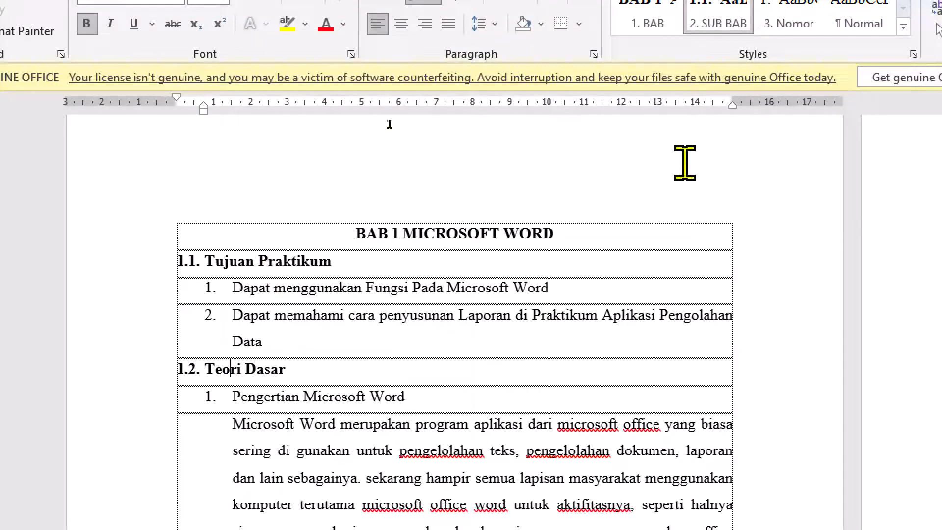
- Apply the 3. Nomor style to the numbered items "Pengertian Microsoft Word" and "Fungsi dan Kegunaan Microsoft Word"
left_click(290, 403)
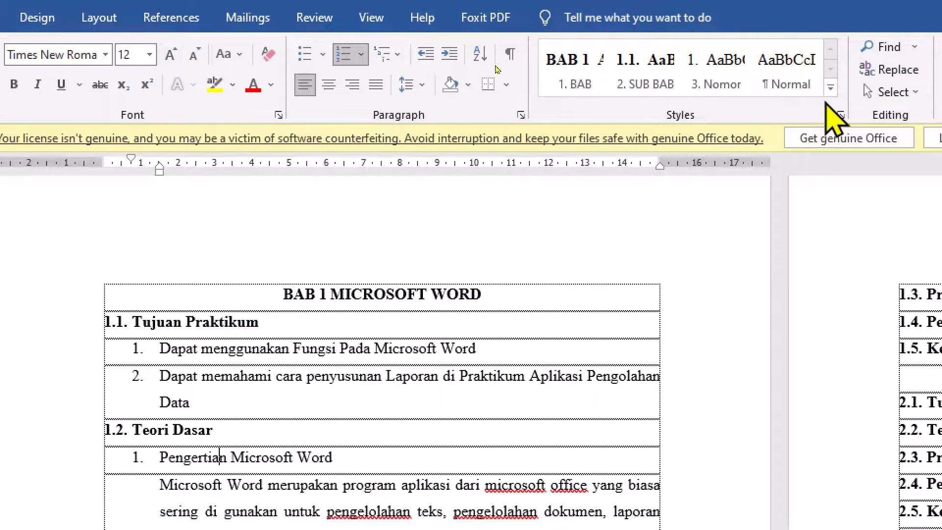
left_click(826, 93)
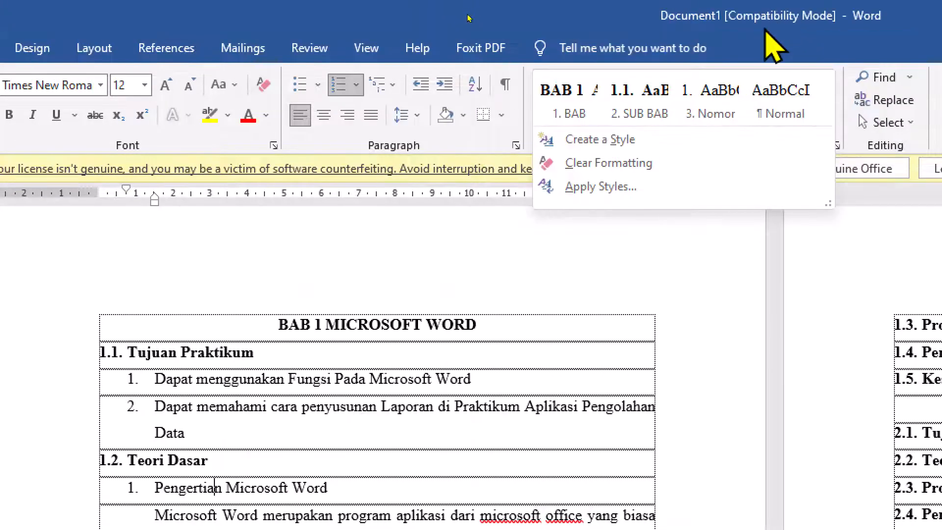
left_click(766, 1)
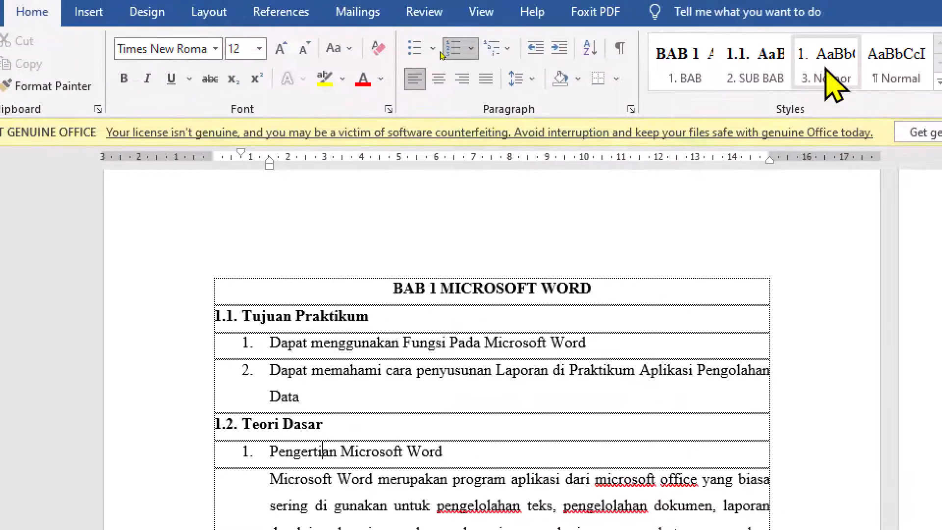
left_click(826, 68)
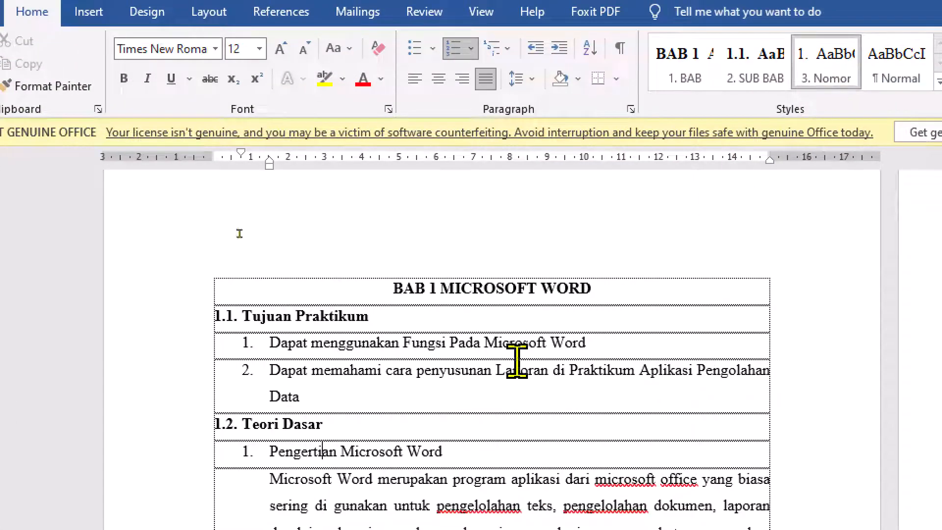
scroll(342, 442, "down", 5)
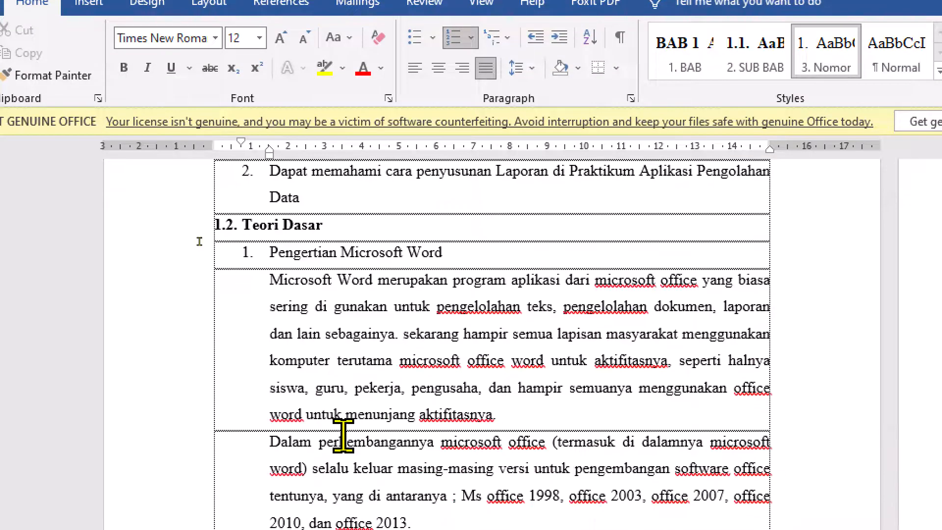
left_click(298, 411)
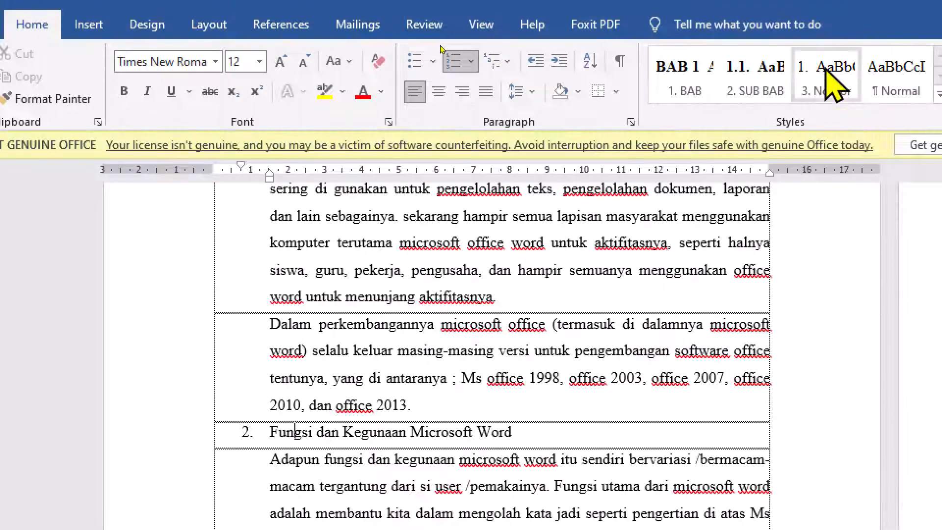
left_click(825, 50)
- Create a new style named "Paragh Nomor" from the formatting of the first body paragraph under Pengertian Microsoft Word
scroll(363, 393, "up", 4)
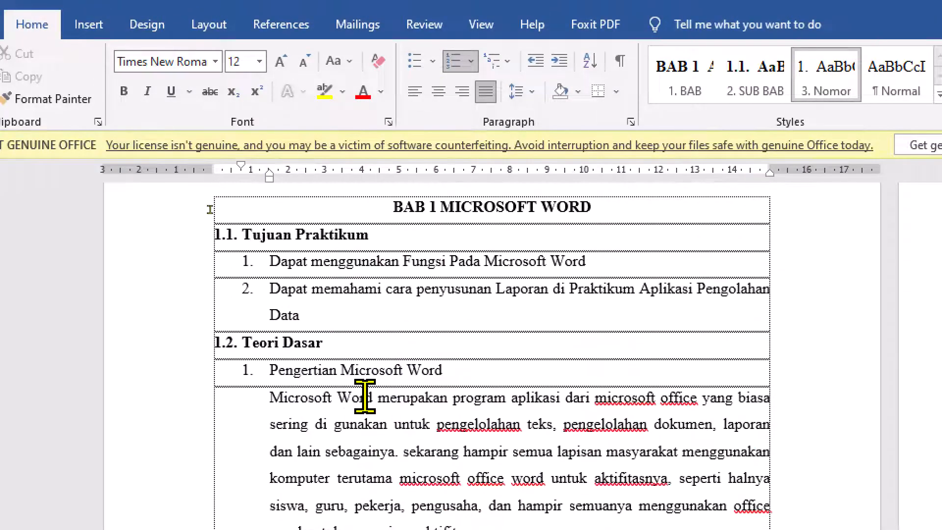
scroll(349, 400, "down", 2)
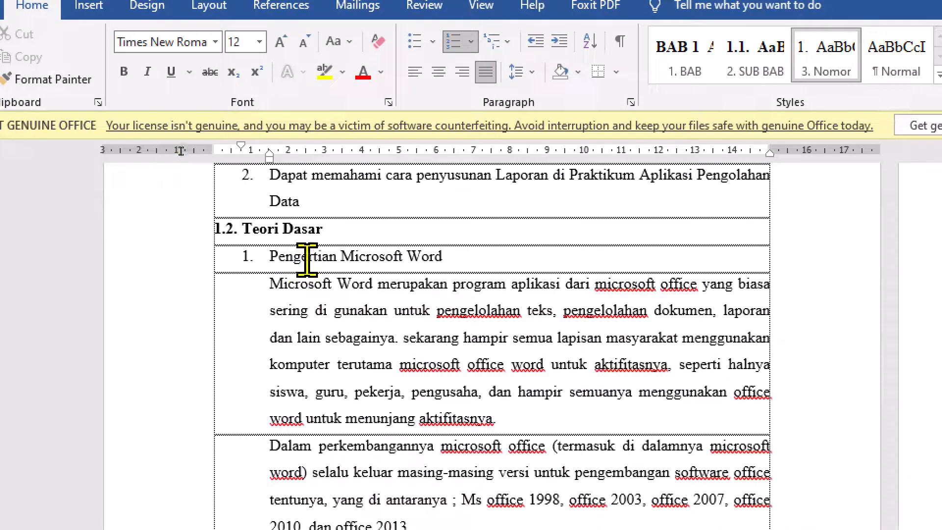
left_click(289, 291)
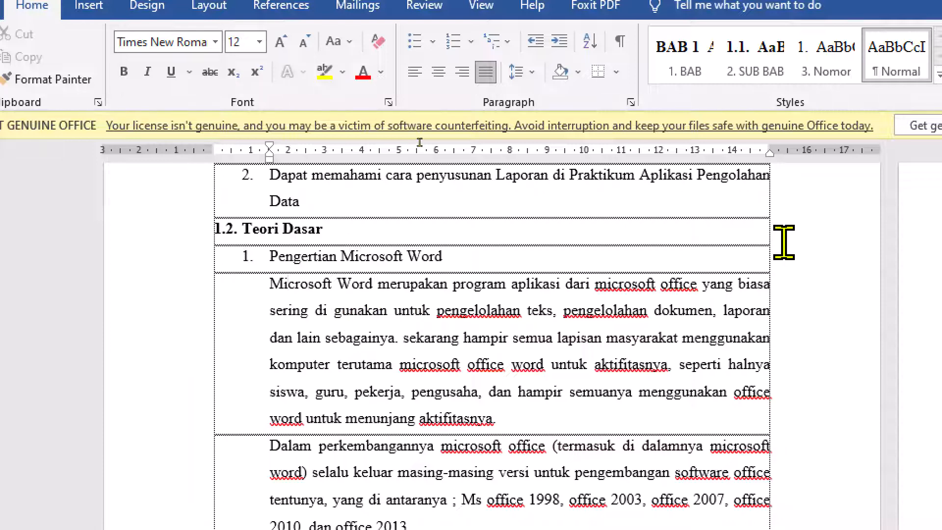
left_click(828, 76)
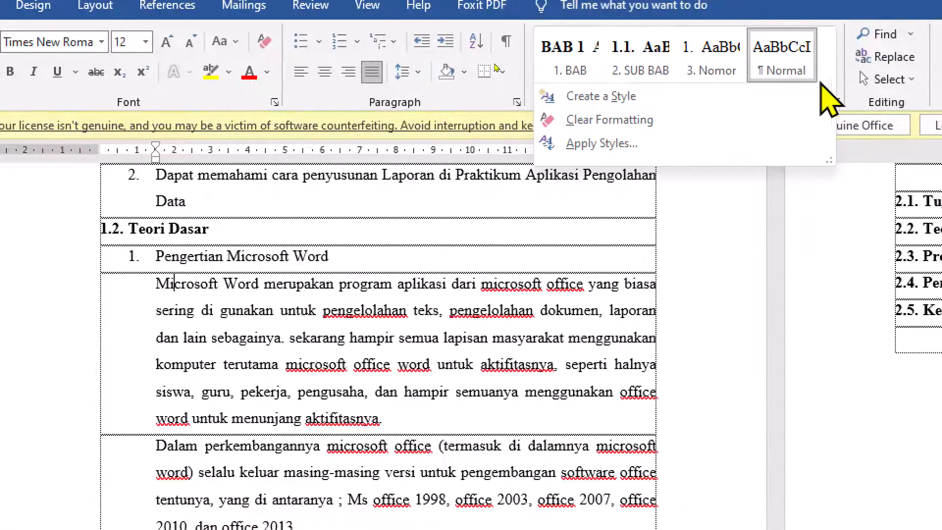
left_click(679, 98)
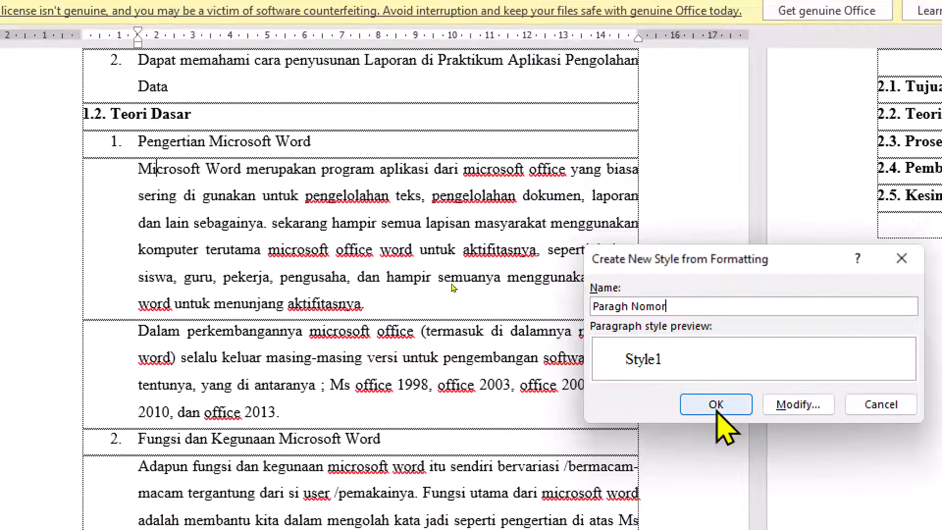
left_click(701, 397)
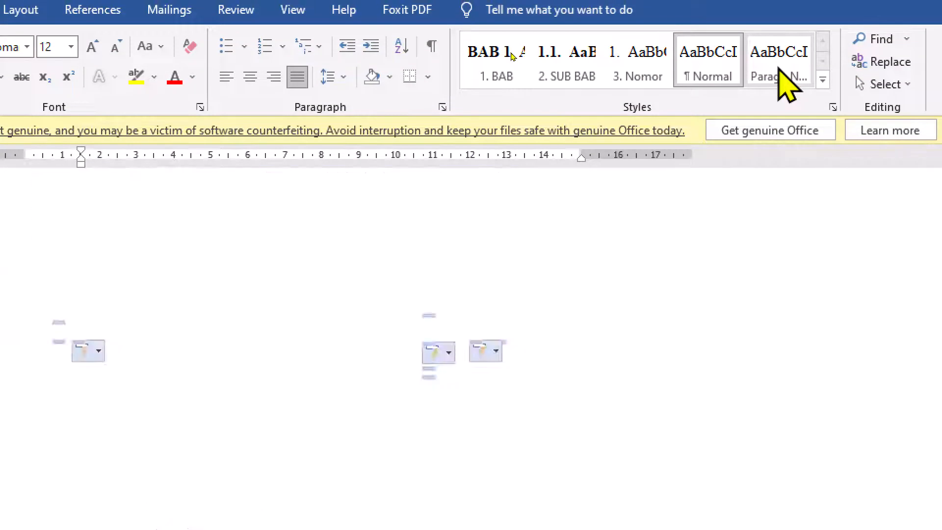
- Apply the Paragh Nomor style to the body paragraphs under the numbered items of 1.2. Teori Dasar
left_click(780, 34)
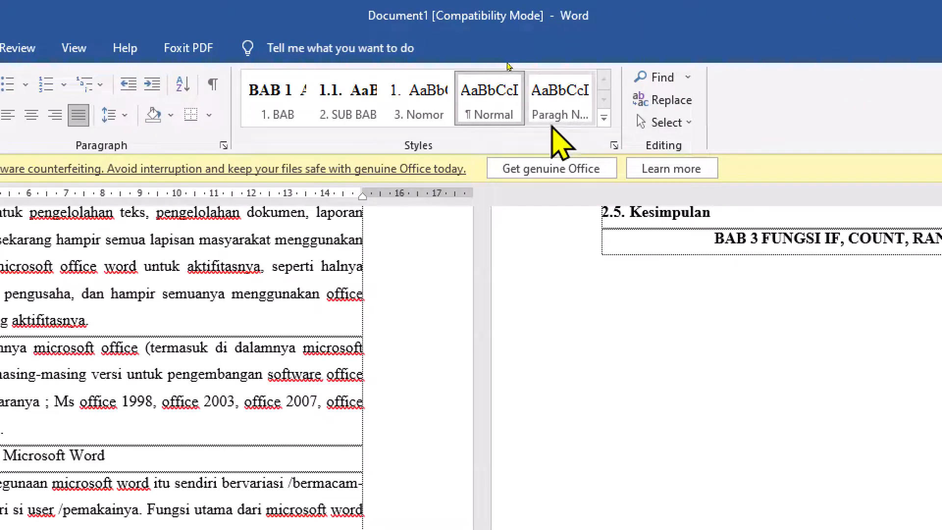
left_click(556, 115)
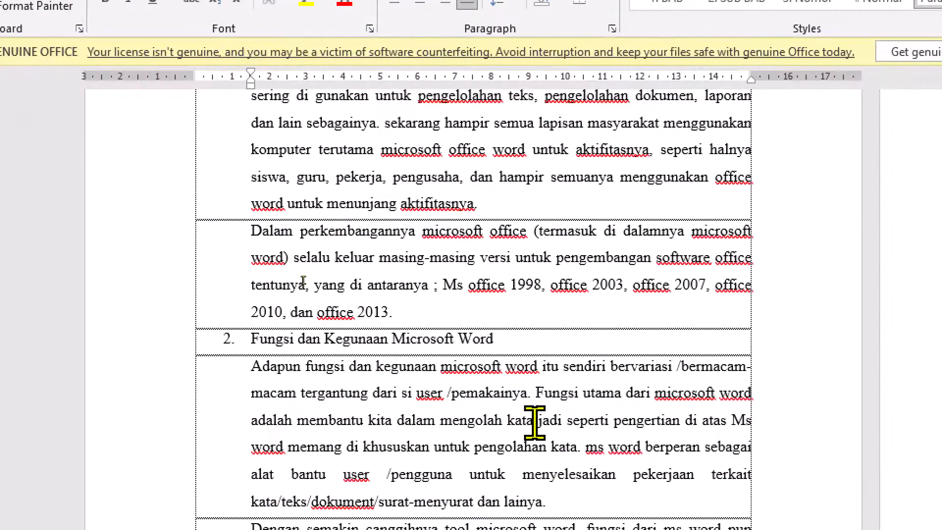
- Apply the 2. SUB BAB style to the subheadings 2.3. Prosedur, 2.4. Pembahasan and 2.5. Kesimpulan
scroll(535, 422, "up", 5)
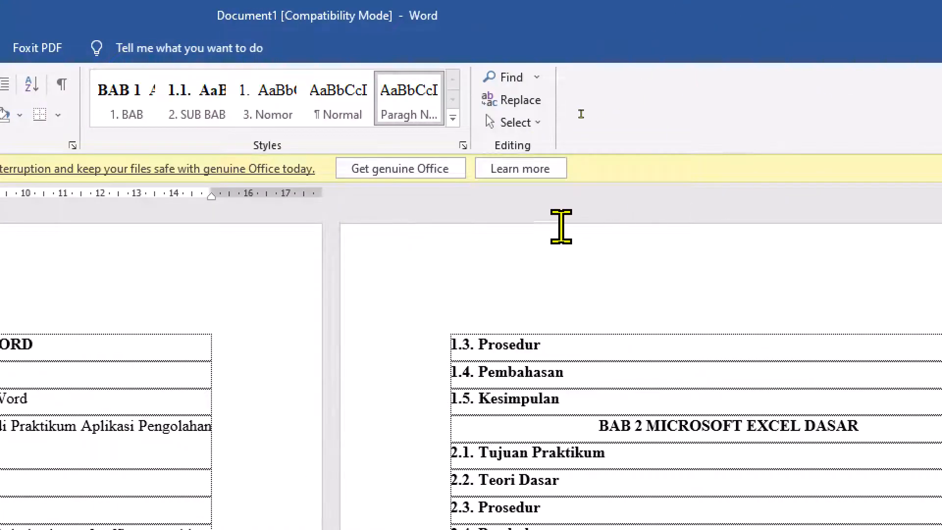
left_click(508, 350)
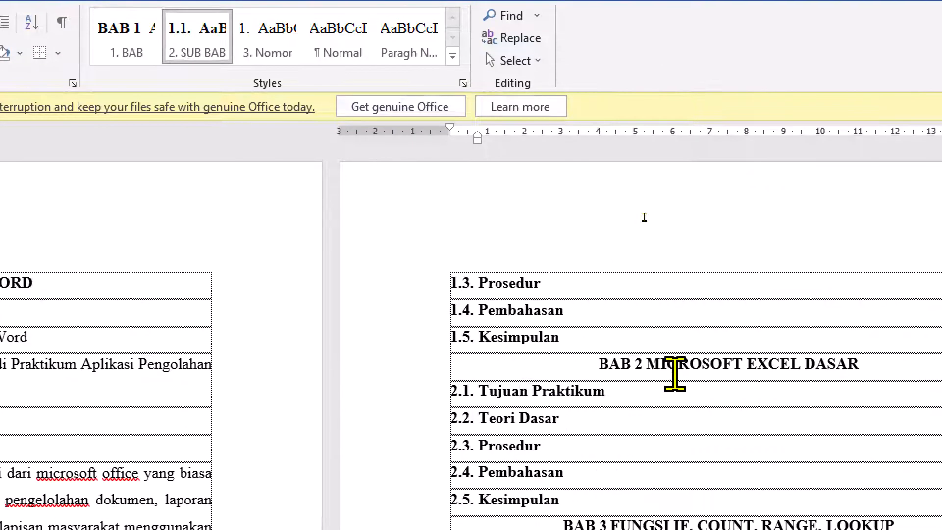
left_click(676, 374)
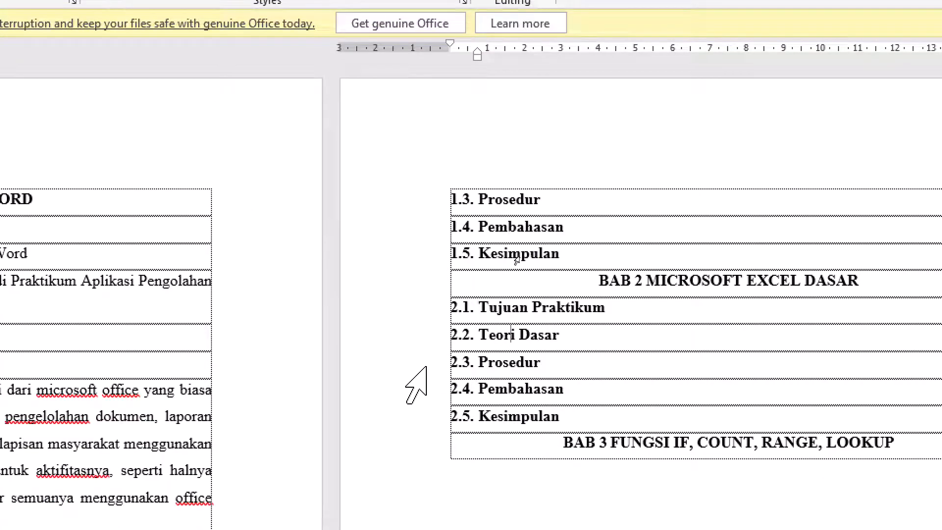
left_click_drag(424, 368, 471, 418)
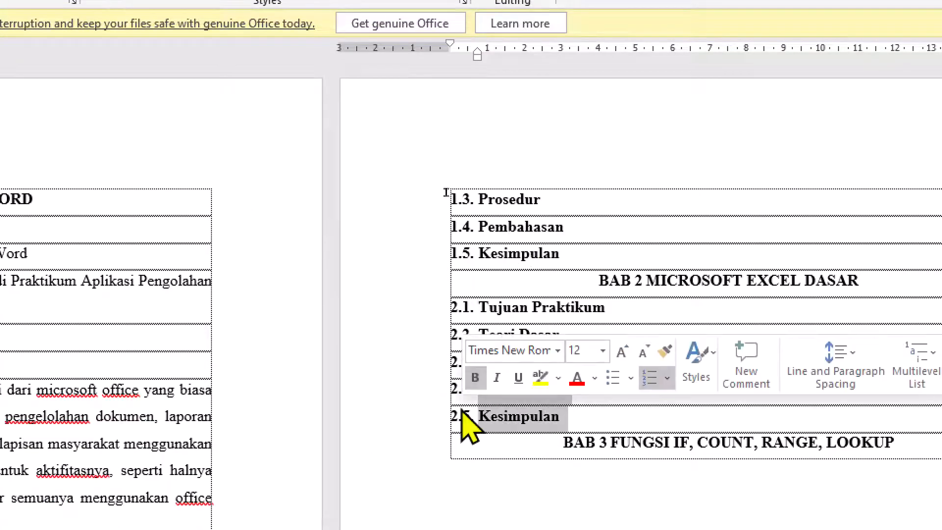
left_click(292, 103)
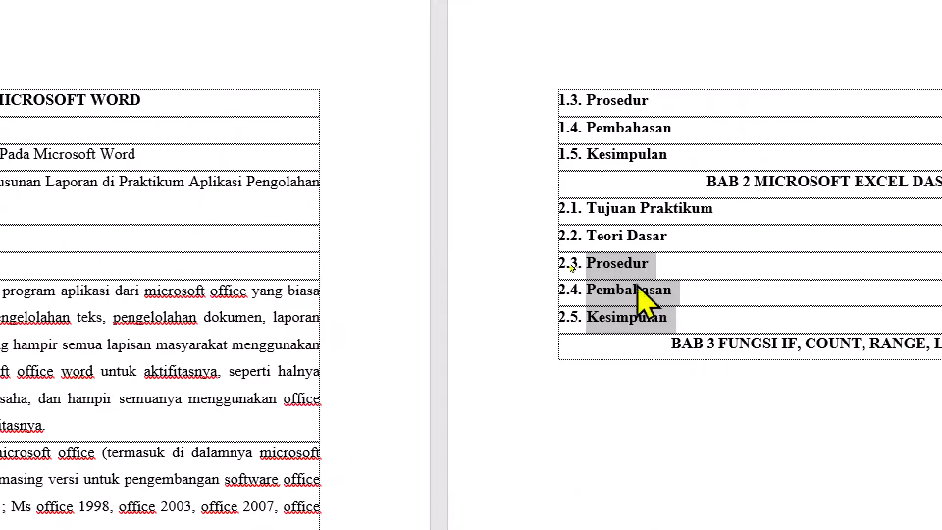
left_click(634, 528)
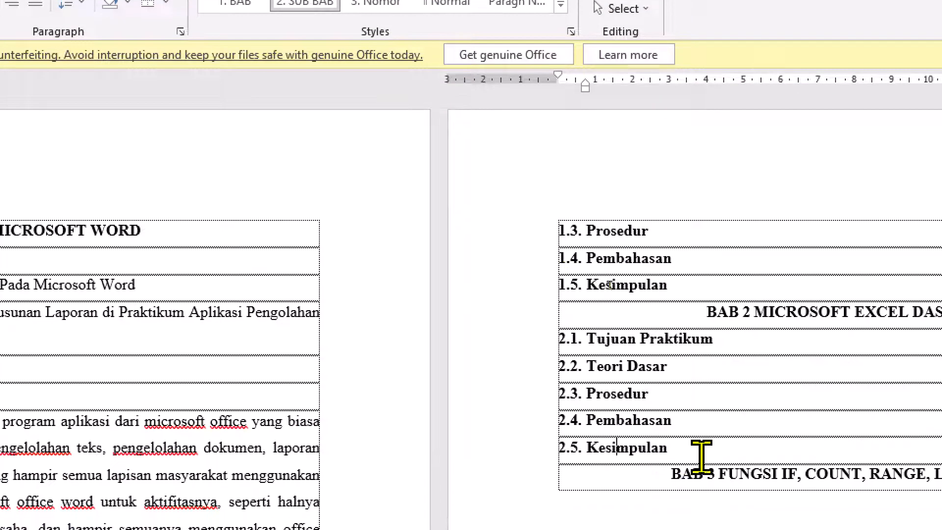
- Create a new style named "4. Huruf" from the formatting of the lettered item "Heading" under Pengertian Microsoft Word
scroll(448, 274, "down", 4)
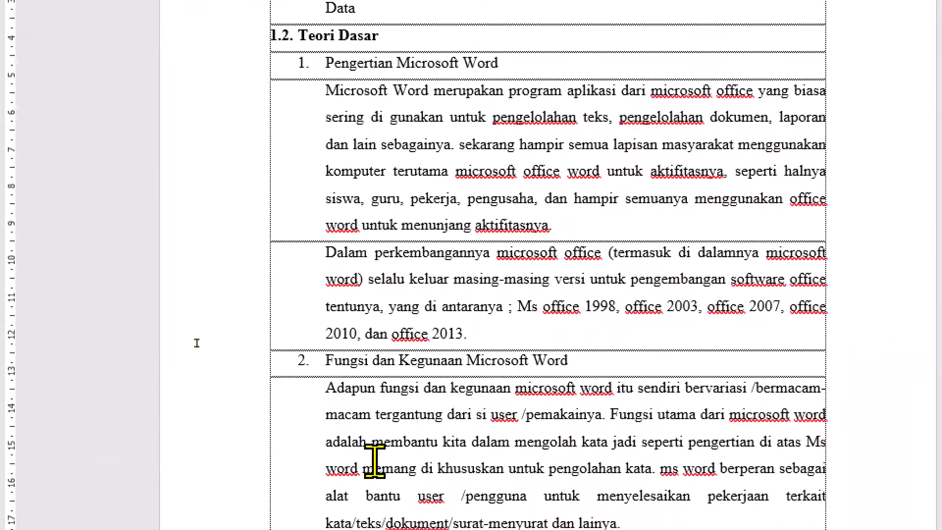
scroll(442, 309, "up", 5)
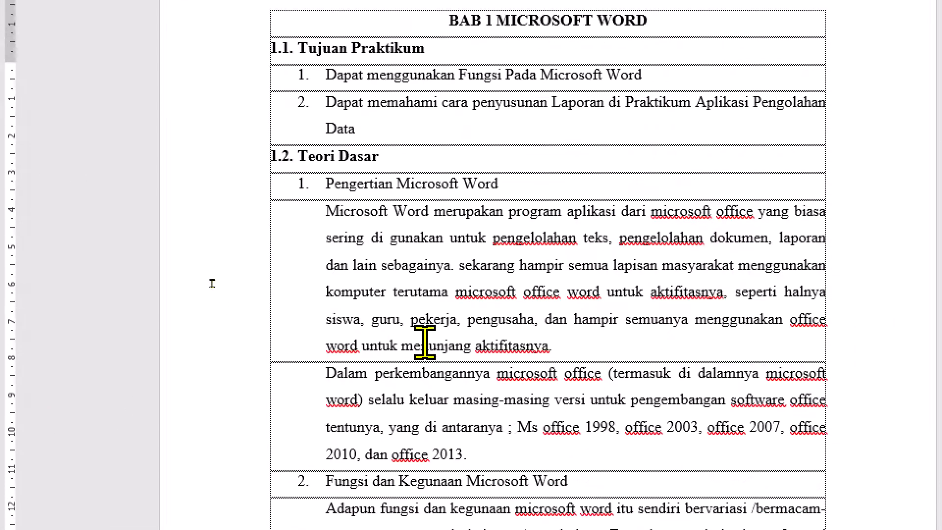
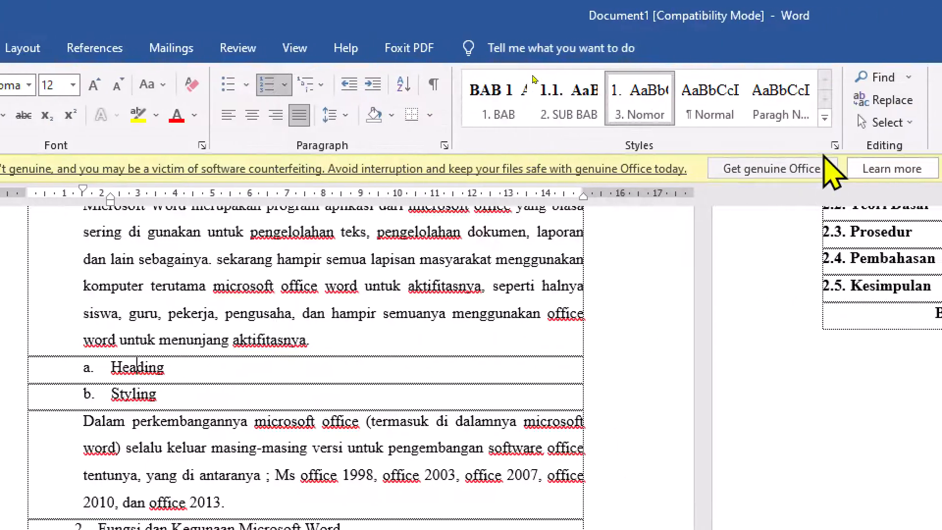
left_click(825, 121)
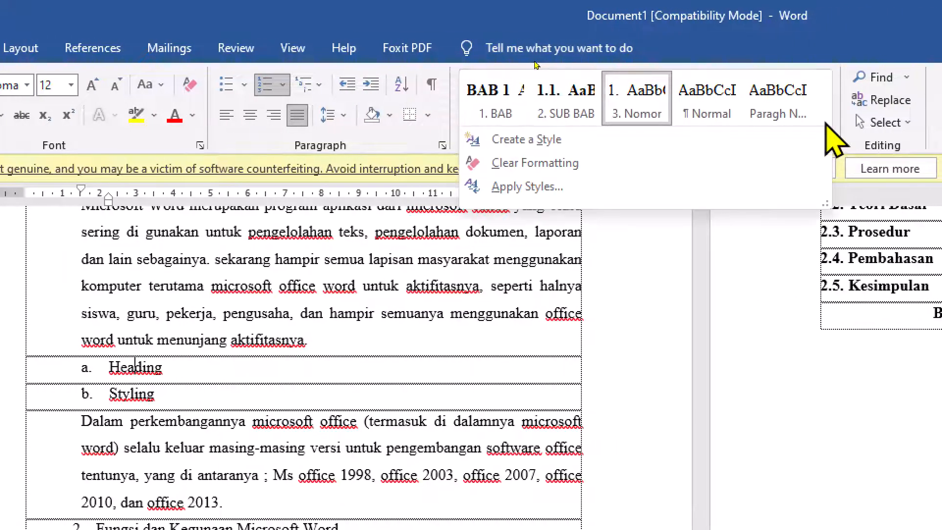
left_click(625, 146)
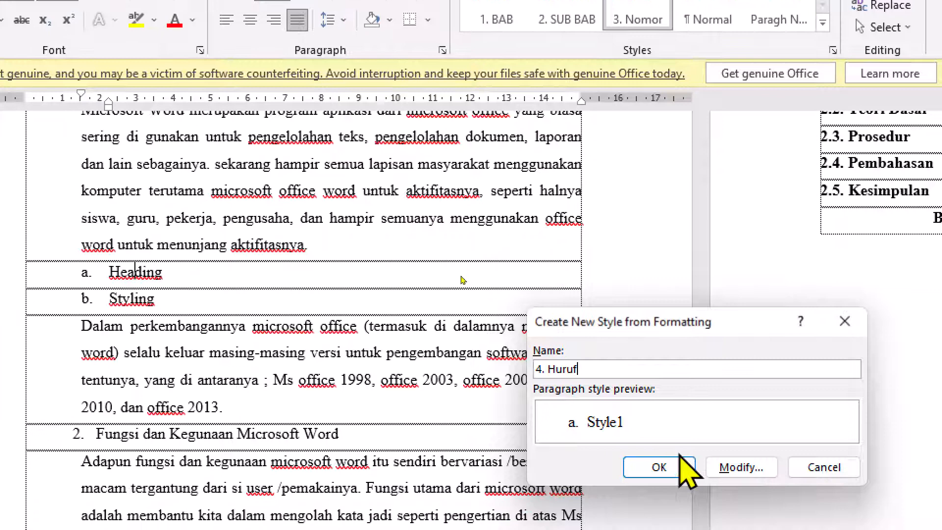
left_click(665, 489)
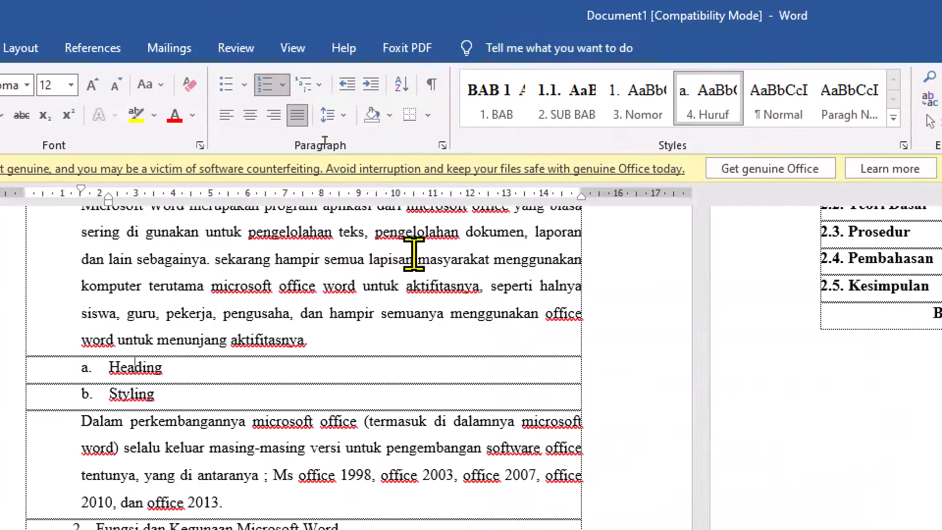
- Apply the 4. Huruf style to the lettered item "Styling"
left_click(123, 395)
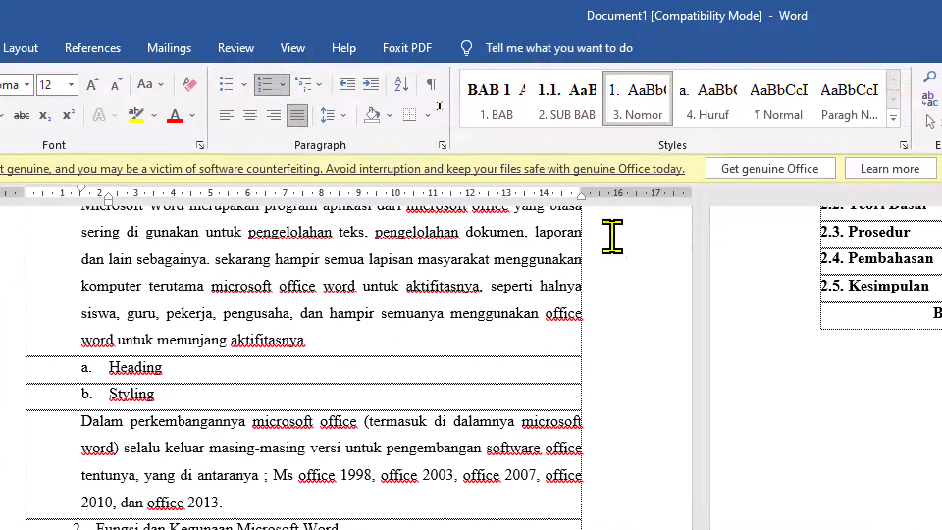
left_click(712, 105)
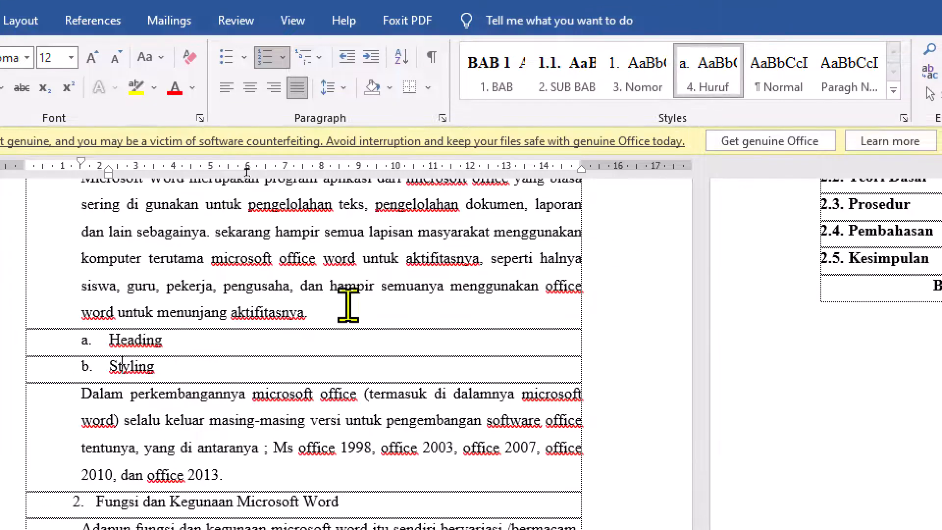
left_click(169, 364)
left_click(144, 341)
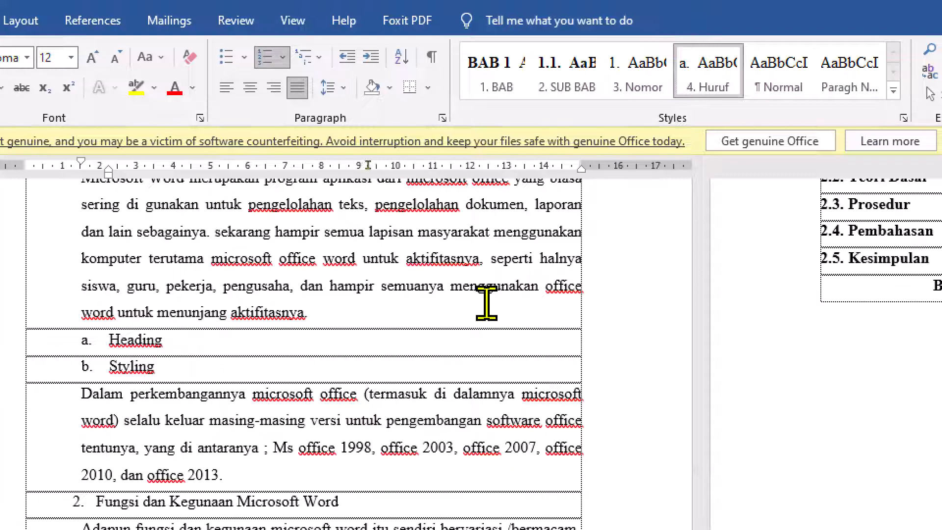
- Add two bulleted sub-items, "Cara 1" and "Cara 2", beneath the lettered item "Heading"
left_click(165, 340)
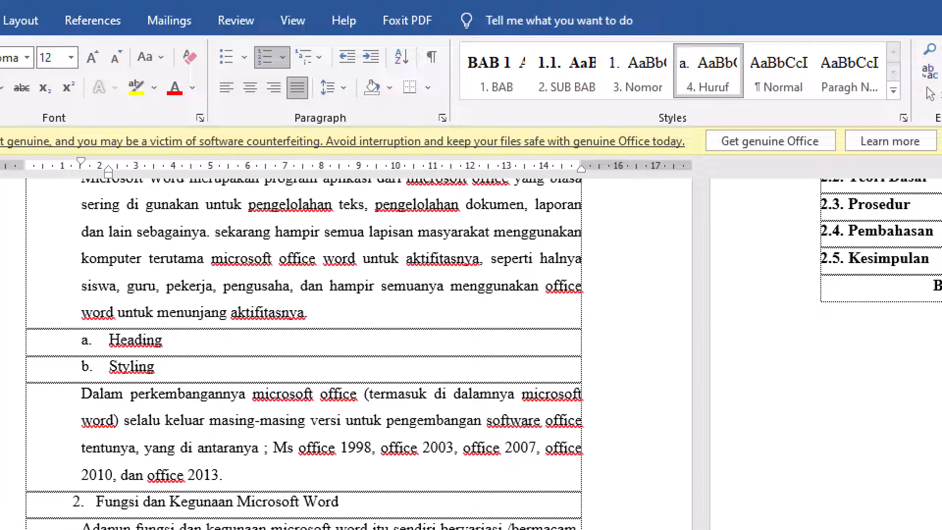
key("Return")
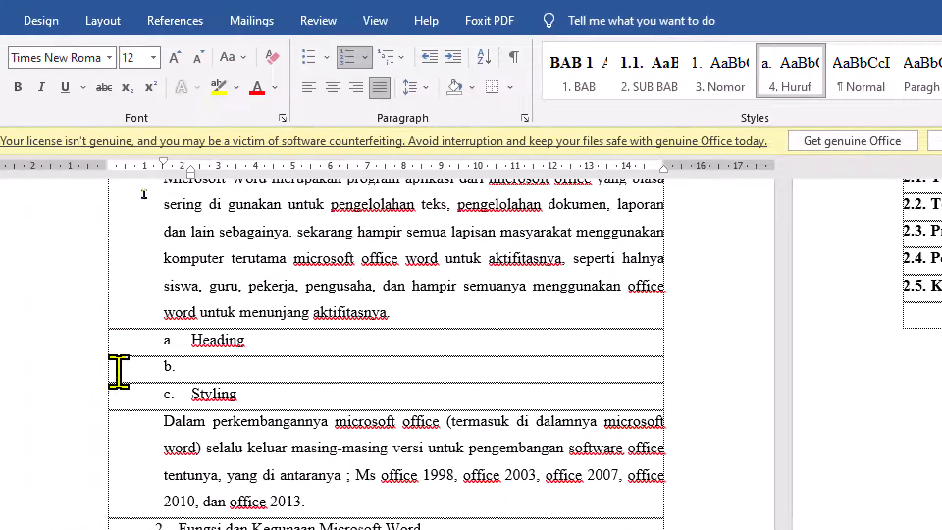
key("Tab")
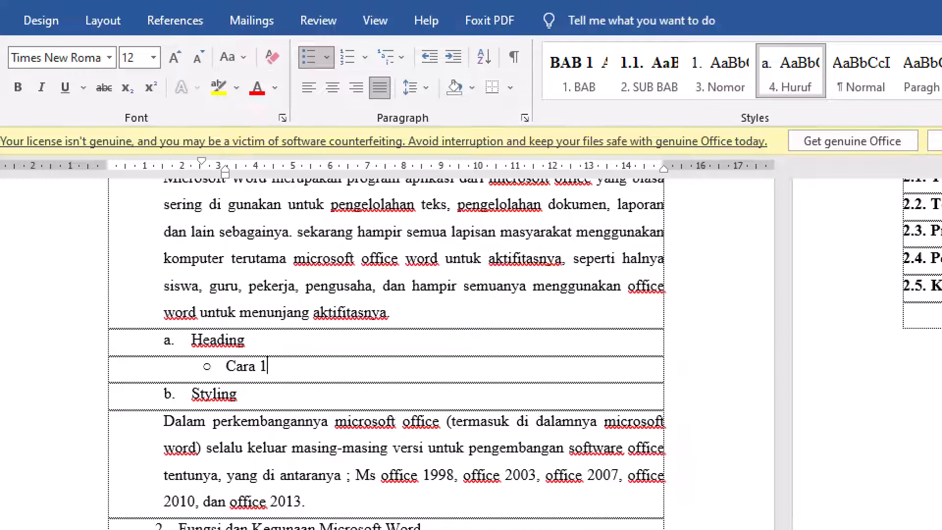
key("Return")
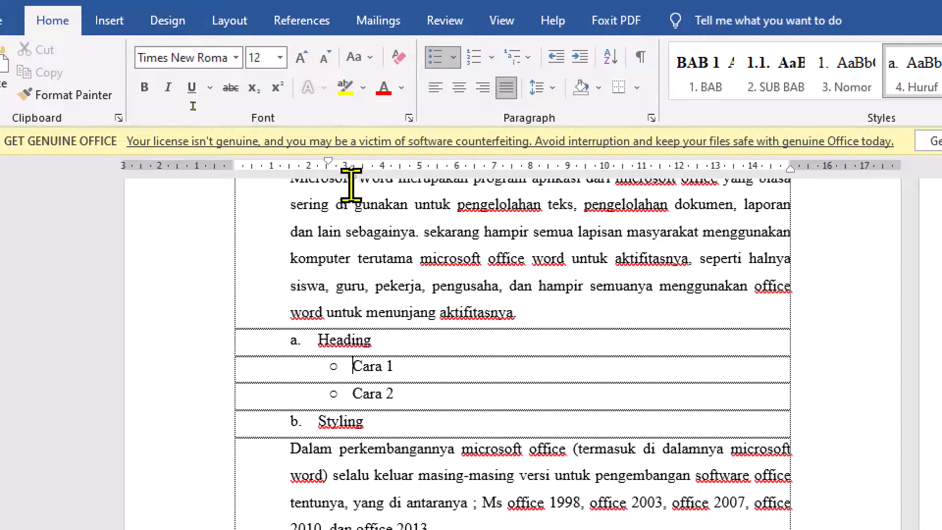
- Adjust the indent of the bulleted item "Cara 1" and create a new style named "5. Bullet" from its formatting
mouse_move(328, 161)
left_mouse_down()
mouse_move(317, 158)
mouse_move(348, 172)
mouse_move(337, 172)
left_mouse_up()
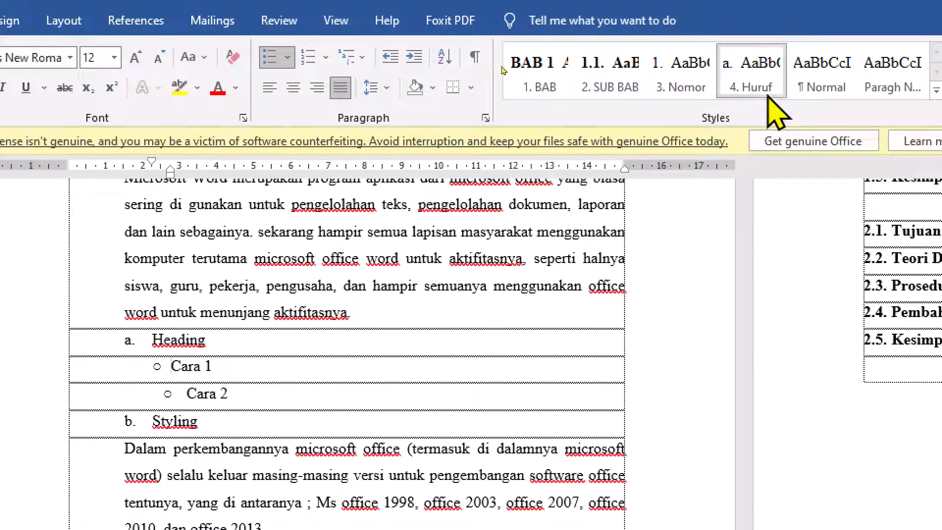
left_click(862, 90)
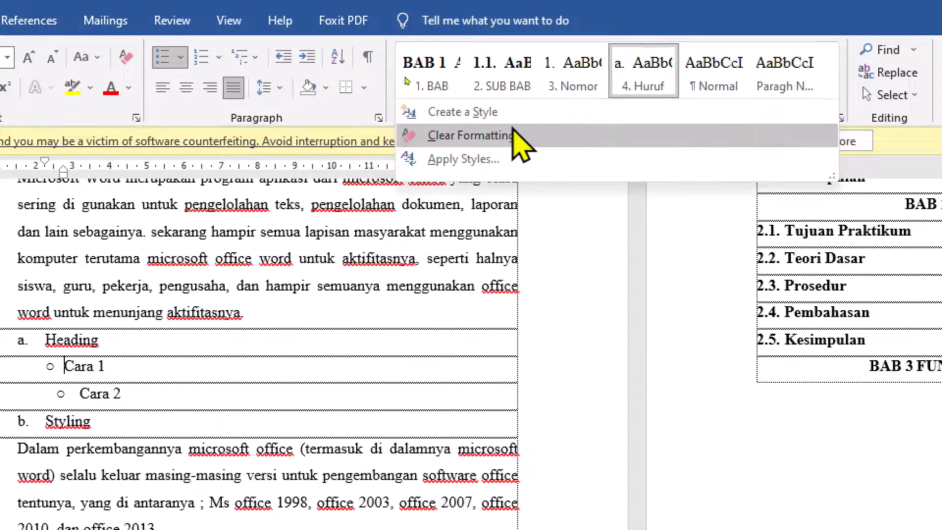
left_click(486, 123)
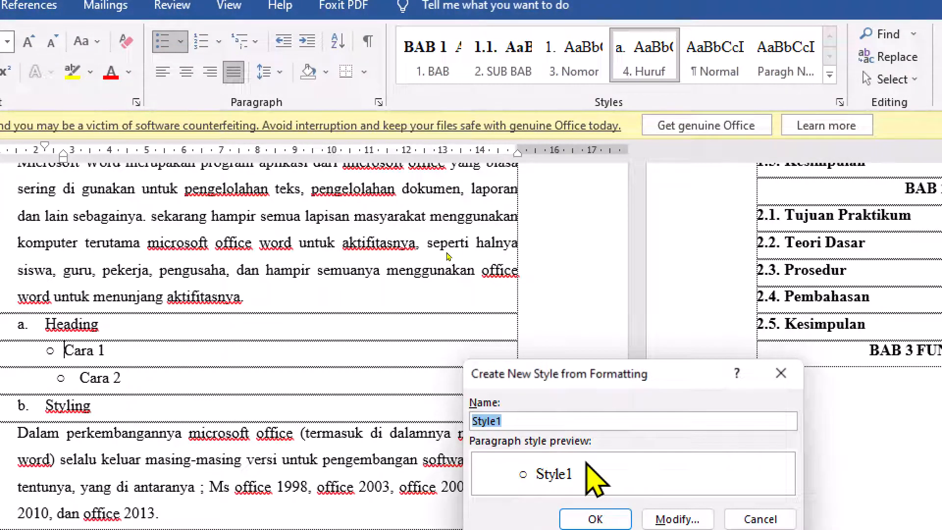
type("5.")
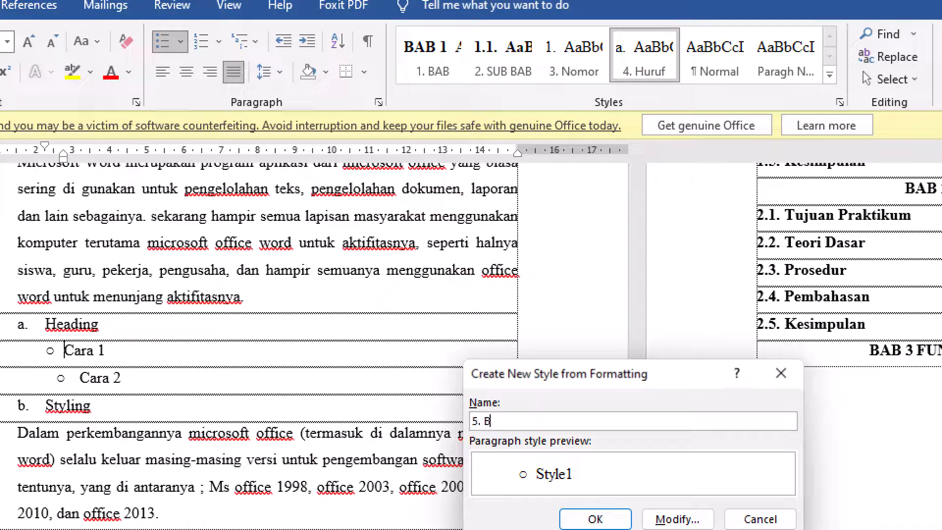
type(" Bullet")
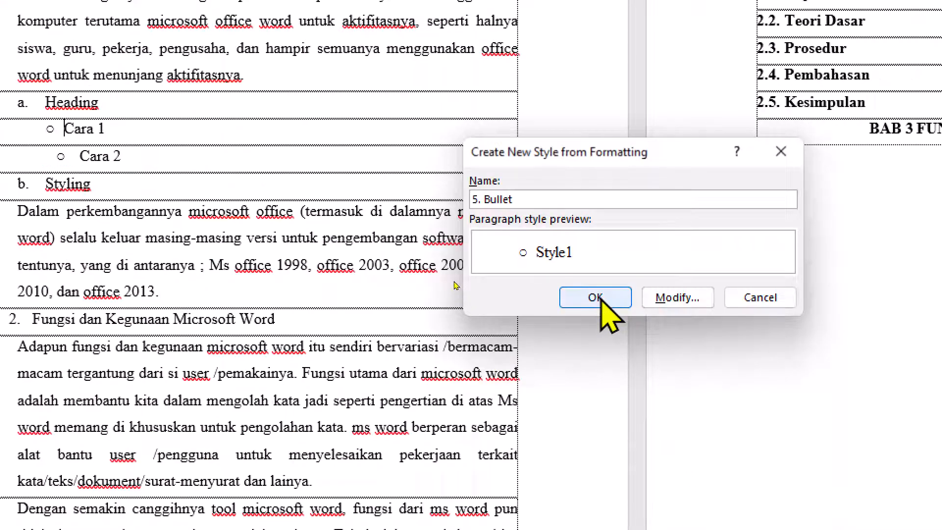
left_click(602, 300)
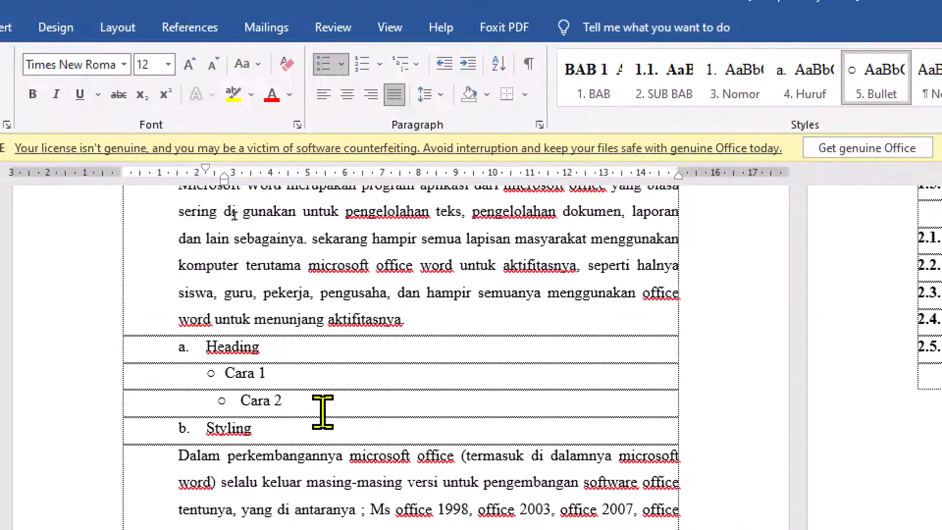
- Apply the 5. Bullet style to the bulleted item "Cara 2" under the lettered item "Heading"
left_click(259, 402)
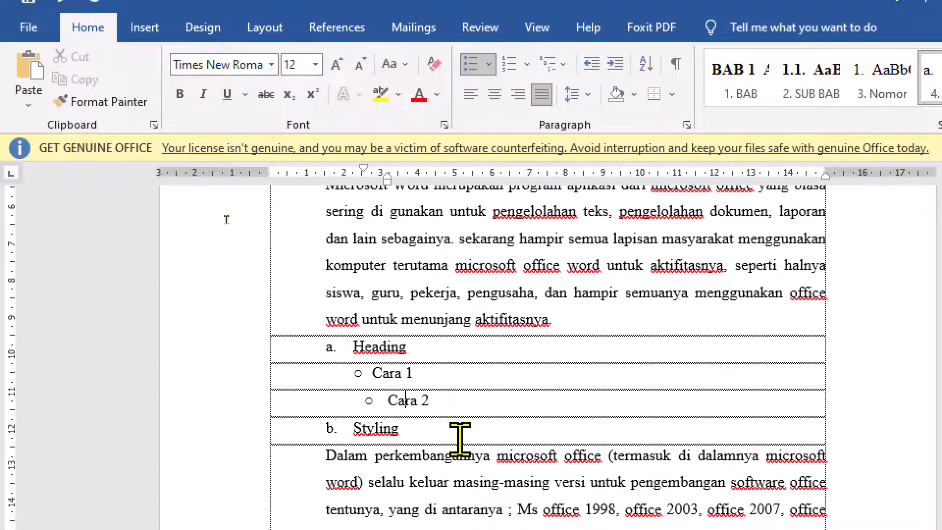
left_click(480, 371)
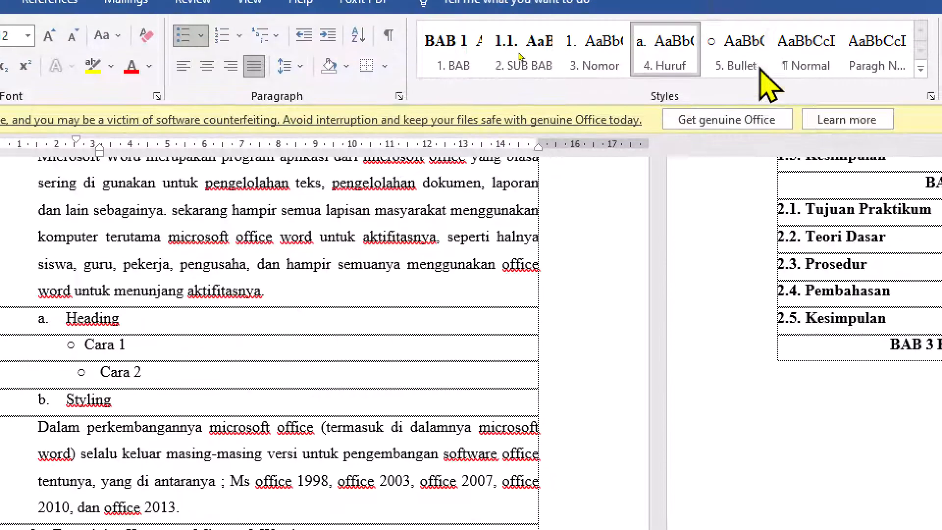
left_click(741, 35)
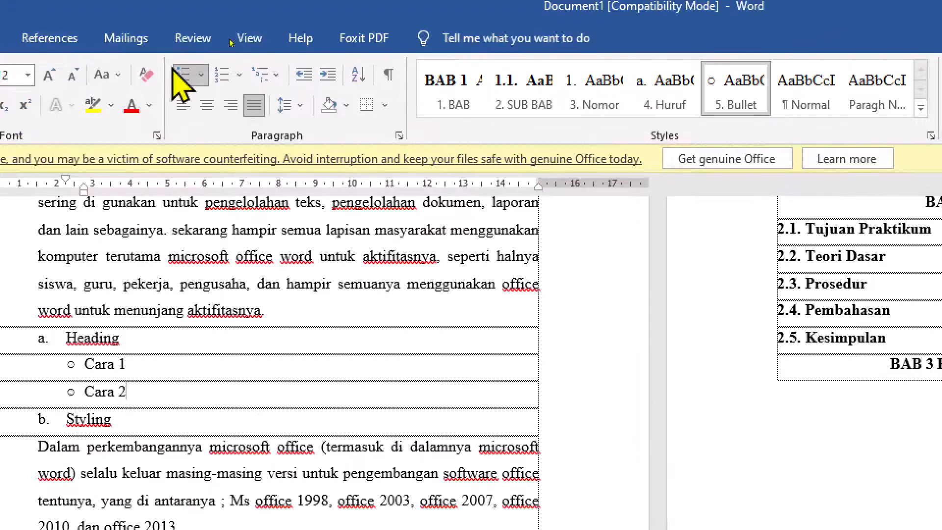
- Italicize the word "Tujuan" in subheading 1.1 and update the 2. SUB BAB style to match it
scroll(270, 333, "up", 5)
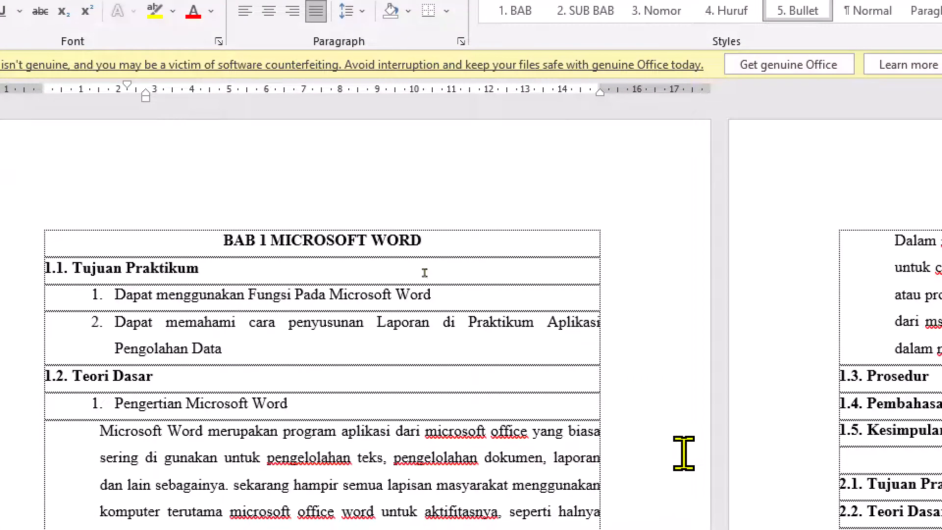
left_click(113, 270)
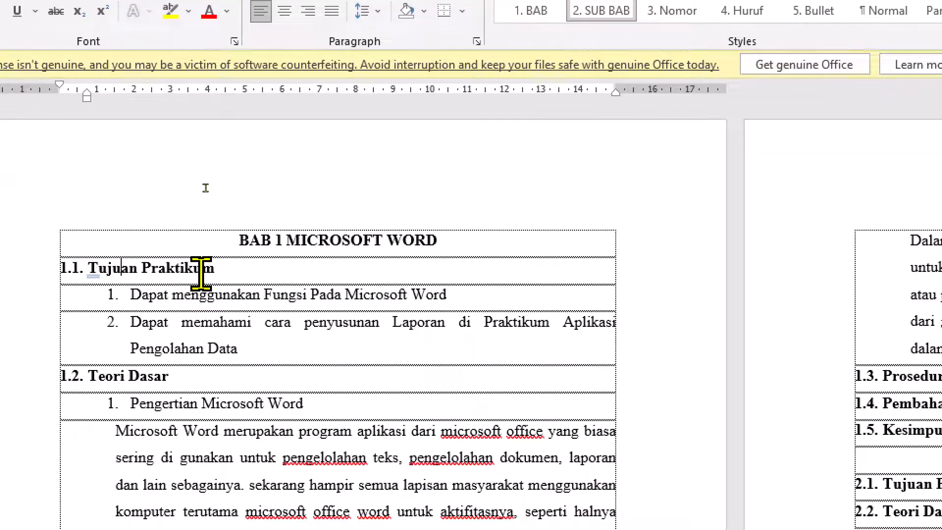
key("ctrl+i")
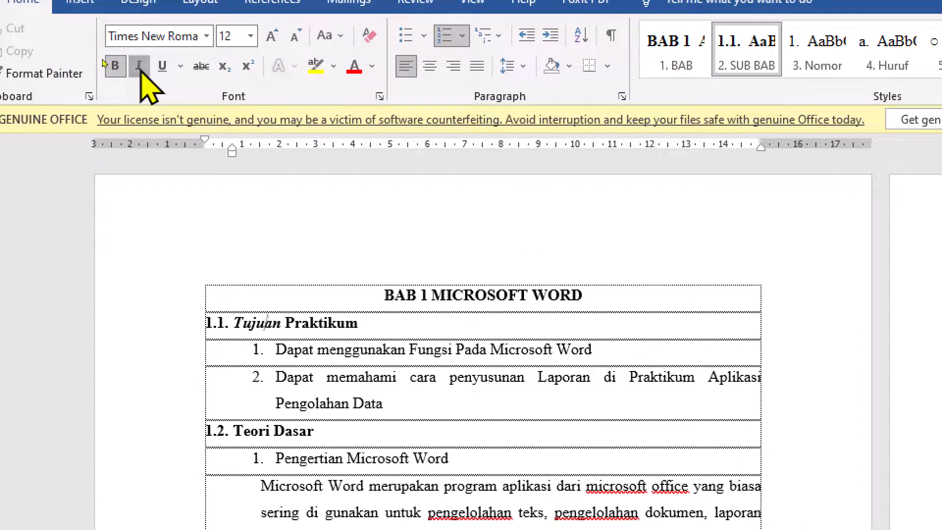
left_click(140, 68)
left_click(140, 68)
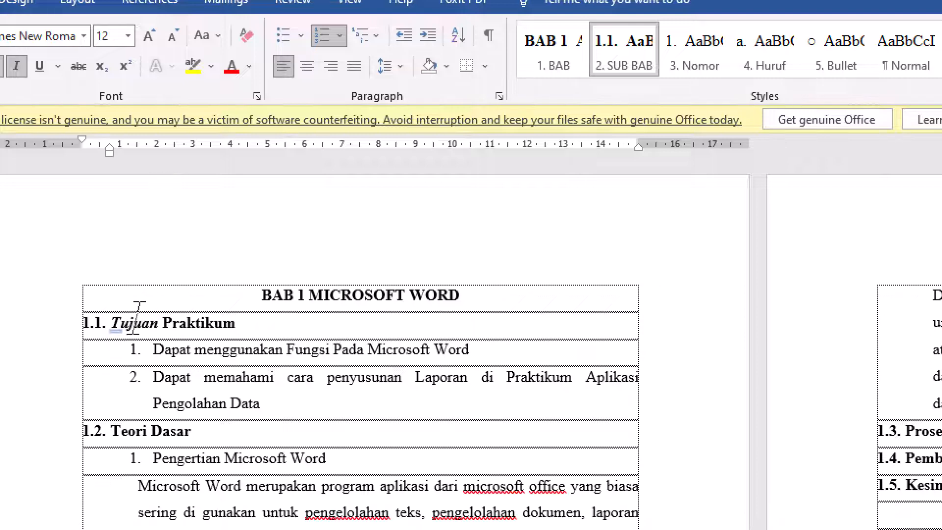
right_click(628, 71)
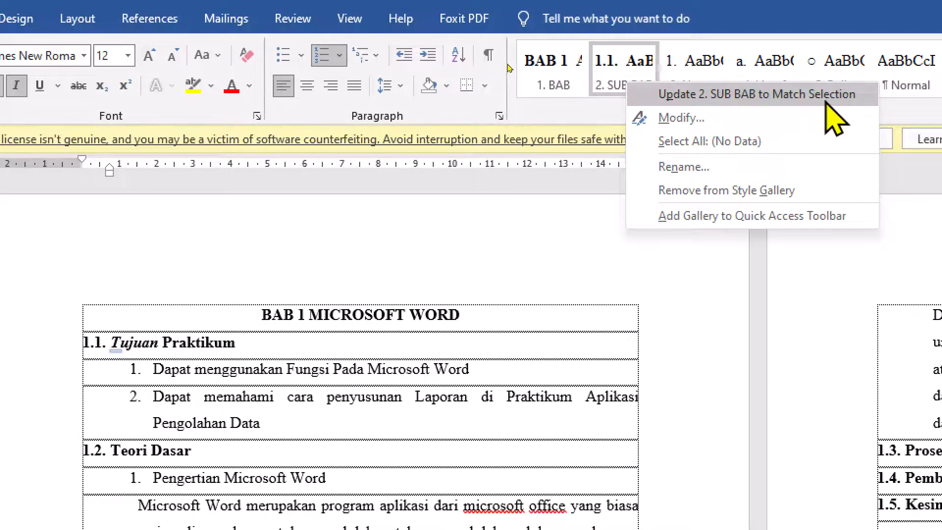
left_click(760, 101)
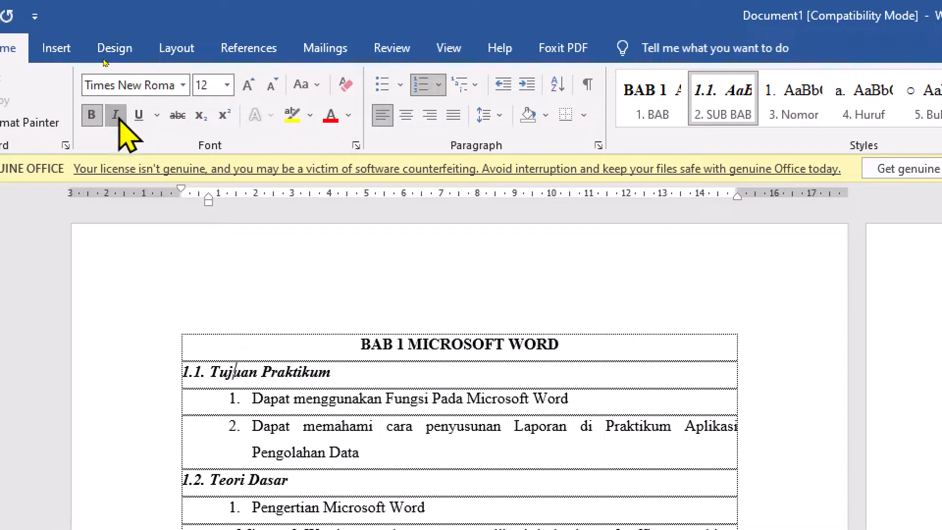
- Remove the italics from "Tujuan" in subheading 1.1 and update the 2. SUB BAB style to match it again
left_click(117, 117)
right_click(733, 90)
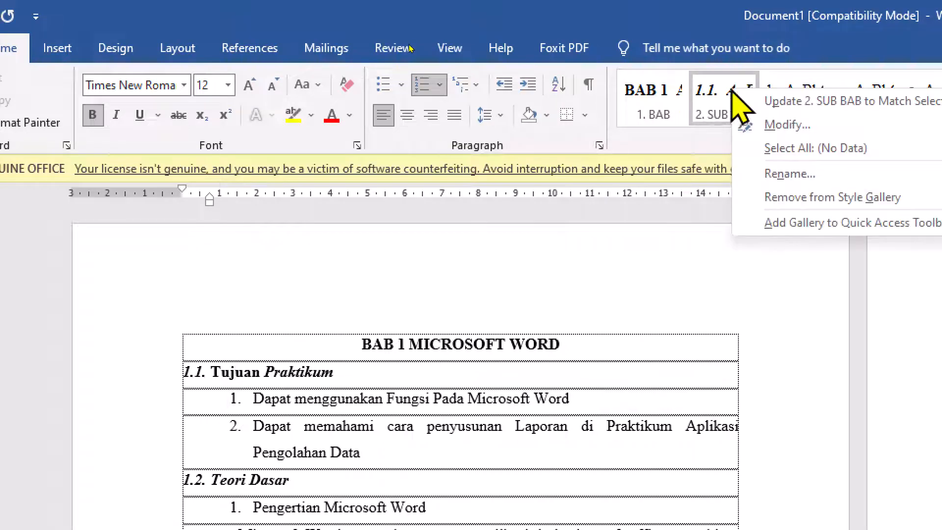
left_click(785, 101)
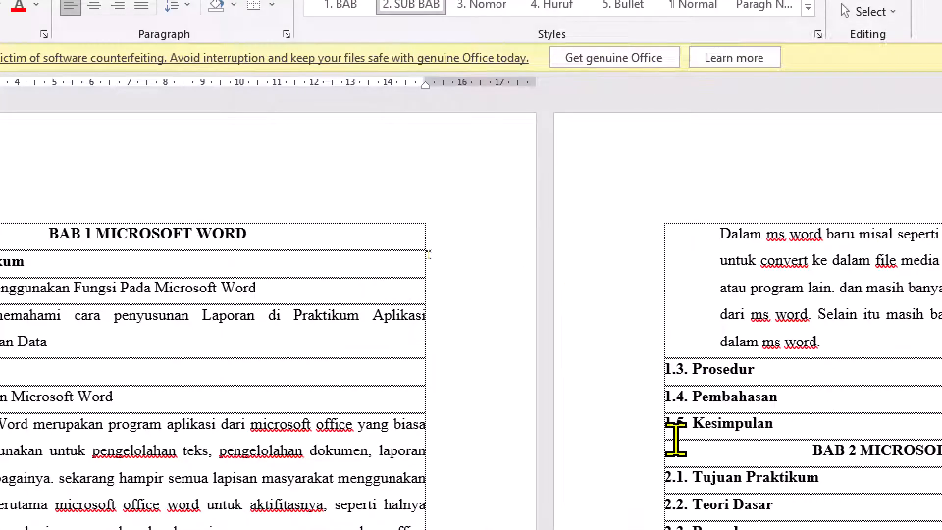
- Indent the first line of the paragraph under Pengertian Microsoft Word and update the Paragh Nomor style to match it
left_click(143, 318)
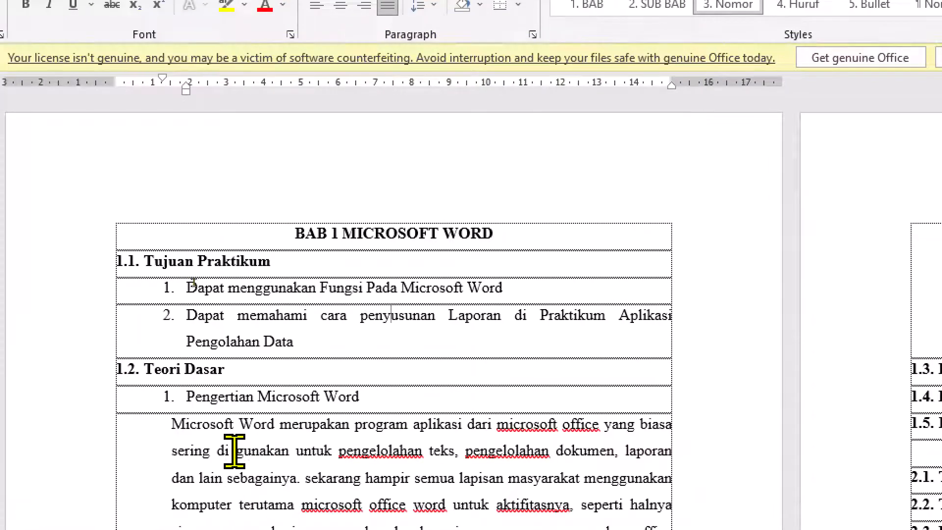
scroll(235, 451, "down", 3)
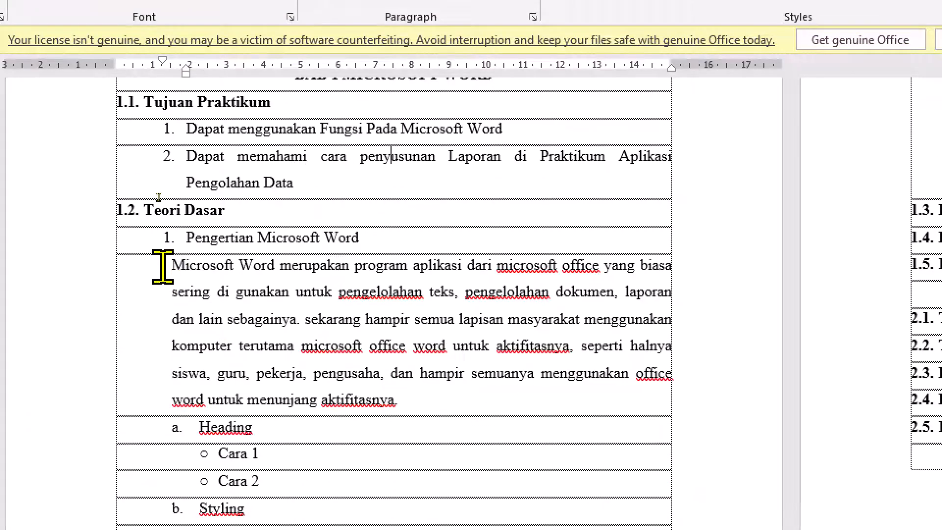
left_click(171, 265)
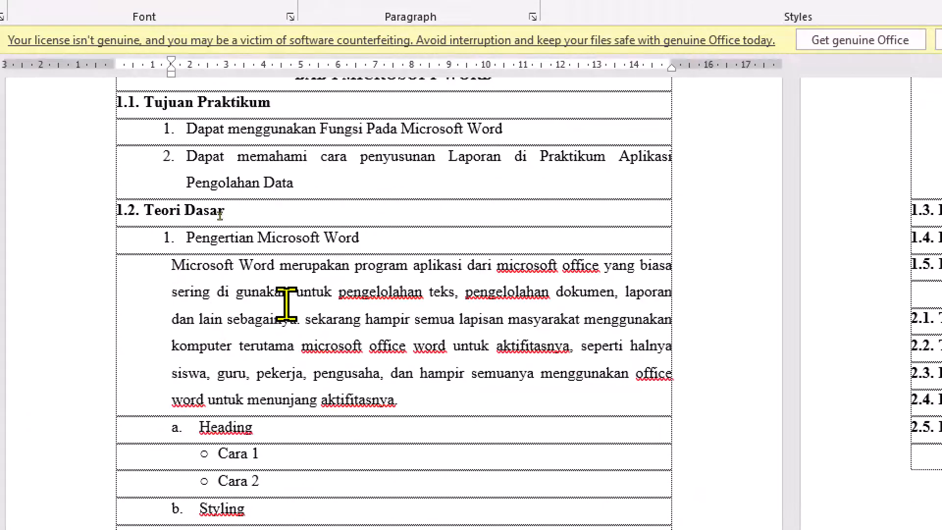
key("Tab")
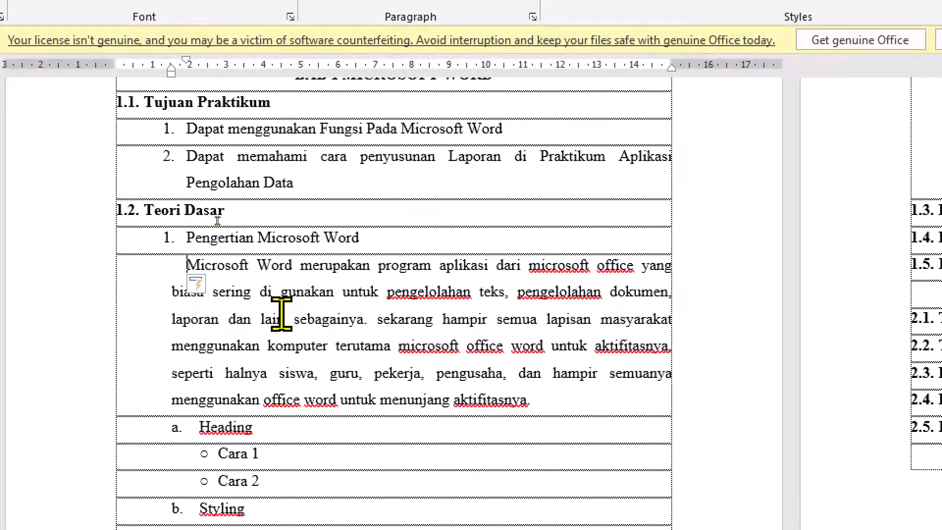
key("Tab")
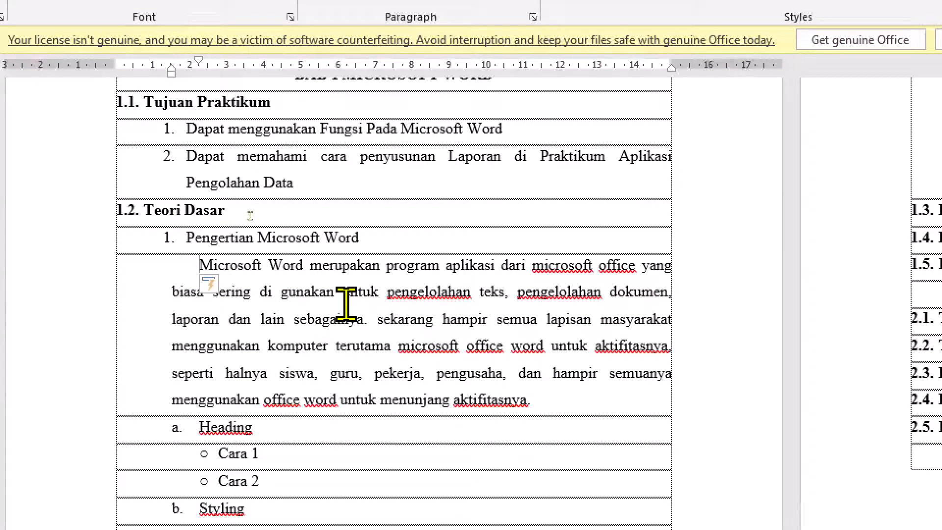
scroll(267, 338, "down", 3)
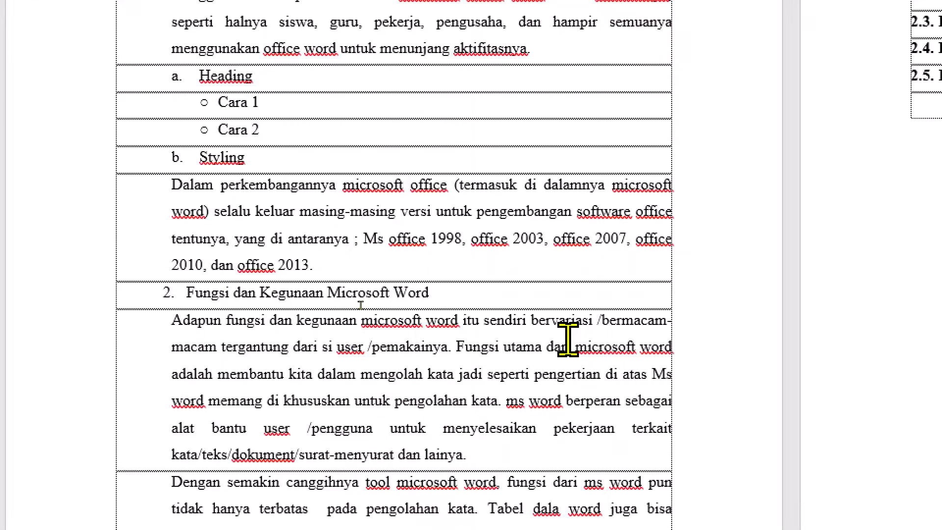
scroll(613, 351, "up", 5)
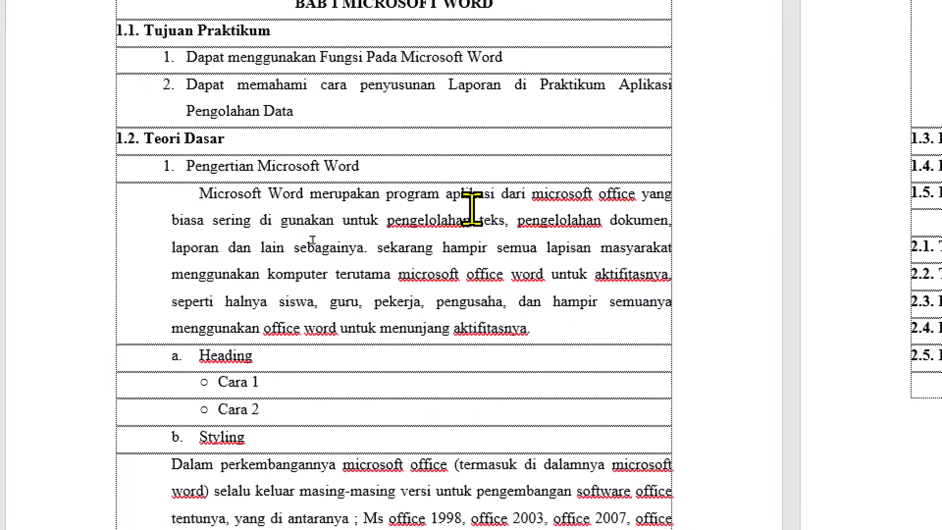
scroll(473, 265, "down", 2)
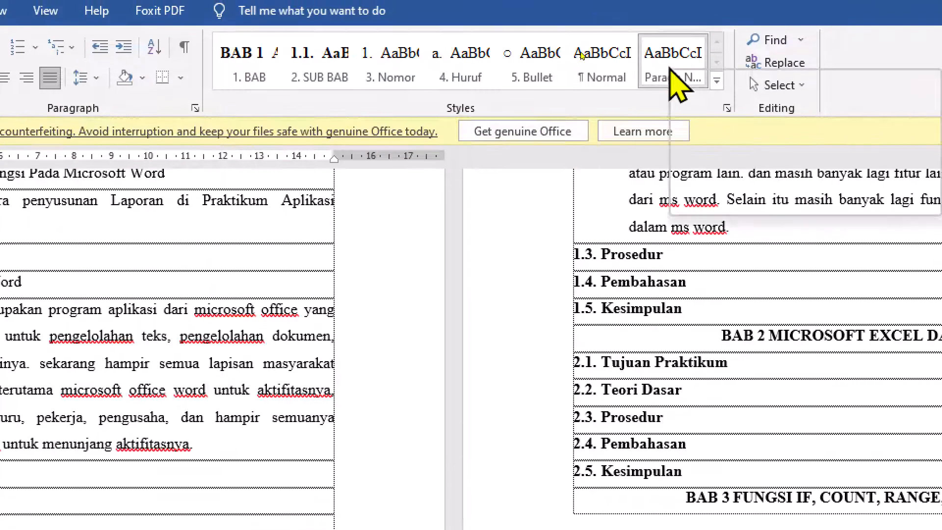
right_click(670, 69)
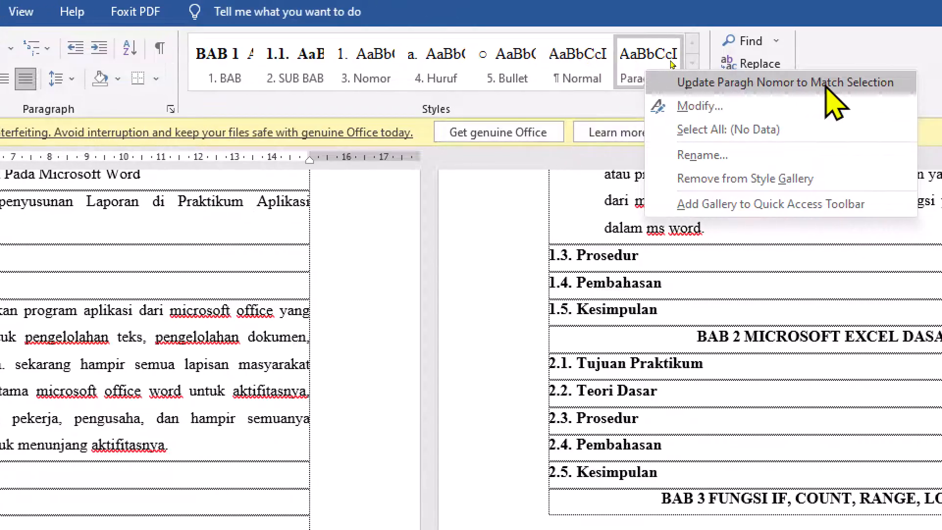
left_click(851, 83)
- Remove the first-line indent from the paragraph under Pengertian Microsoft Word and update the Paragh Nomor style to match it again
scroll(358, 460, "down", 3)
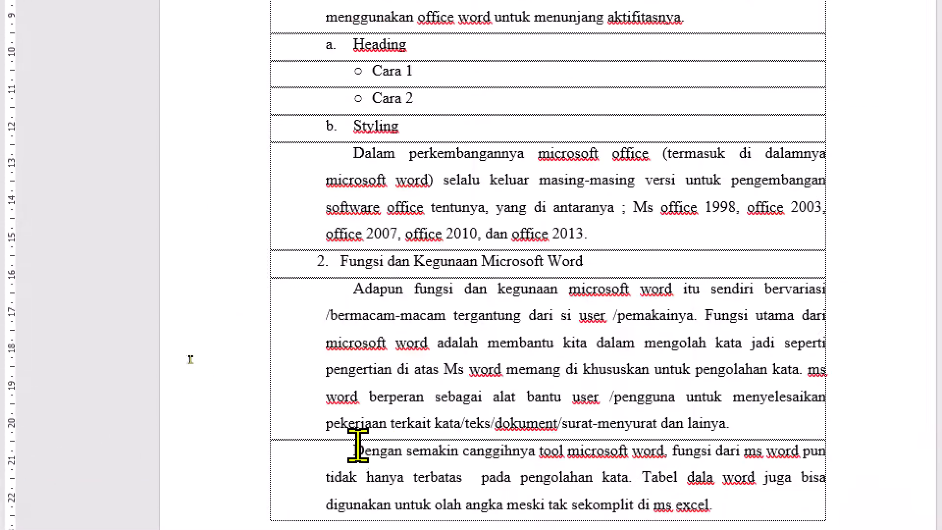
scroll(348, 290, "down", 1)
scroll(421, 273, "up", 7)
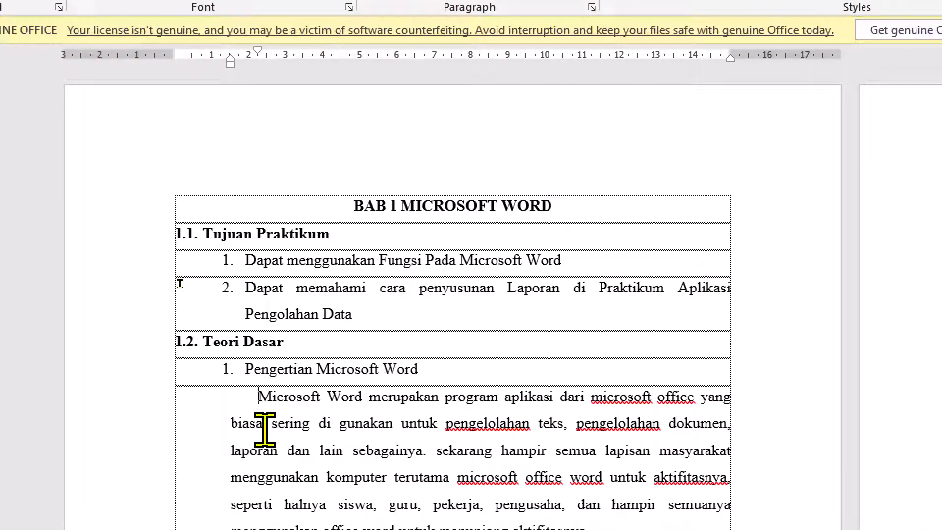
key("BackSpace")
key("BackSpace")
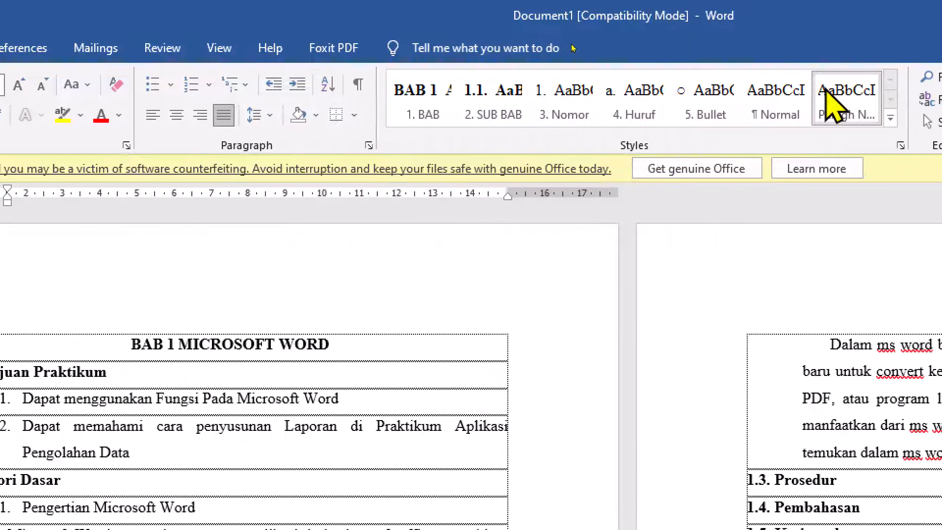
right_click(827, 106)
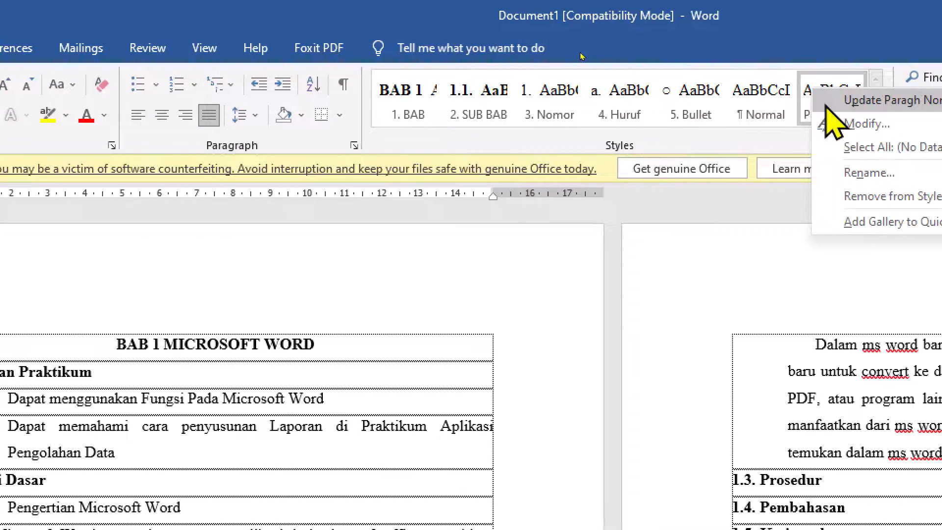
left_click(834, 101)
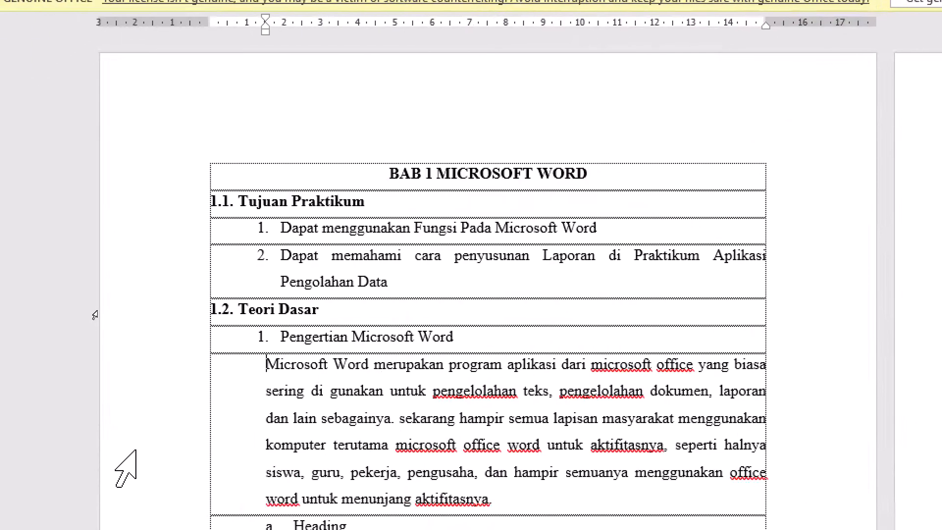
- Reduce the left indent of the first numbered item under Tujuan Praktikum to about 1.5 cm and update the 3. Nomor style to match
left_click(287, 230)
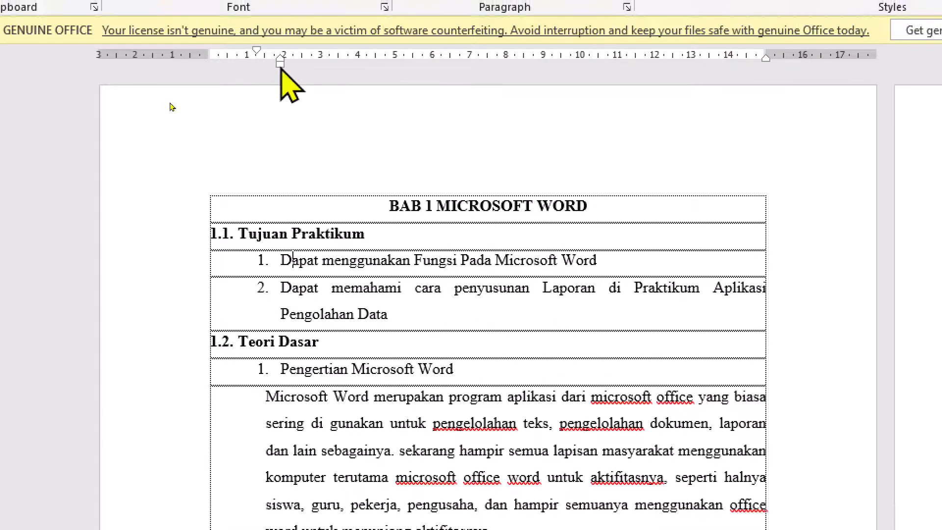
left_click_drag(281, 67, 268, 68)
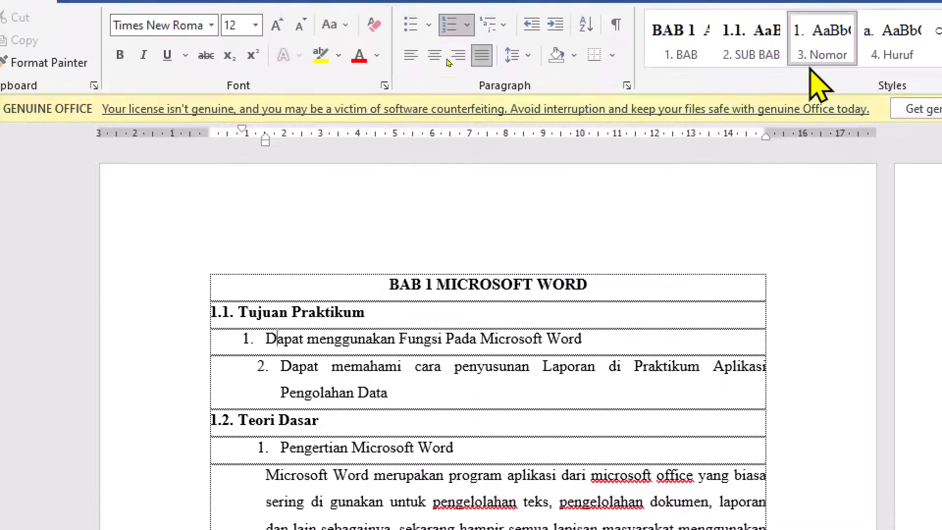
right_click(812, 62)
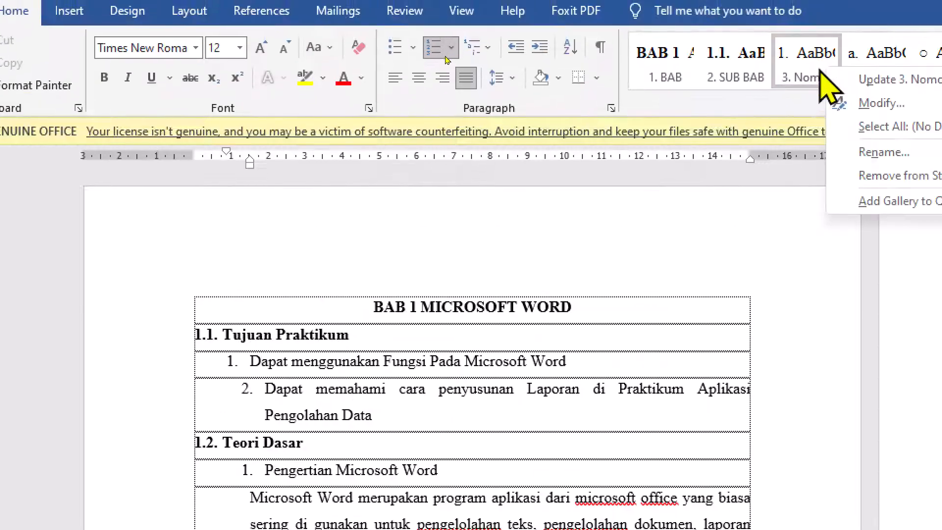
left_click(890, 71)
- Show the Navigation Pane with the document's headings outline beside the report
scroll(185, 417, "down", 6)
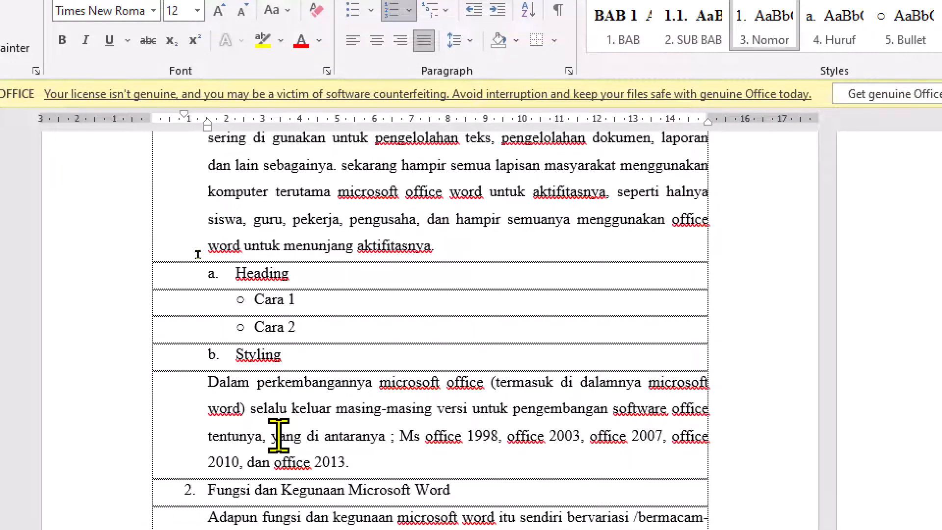
scroll(434, 315, "up", 6)
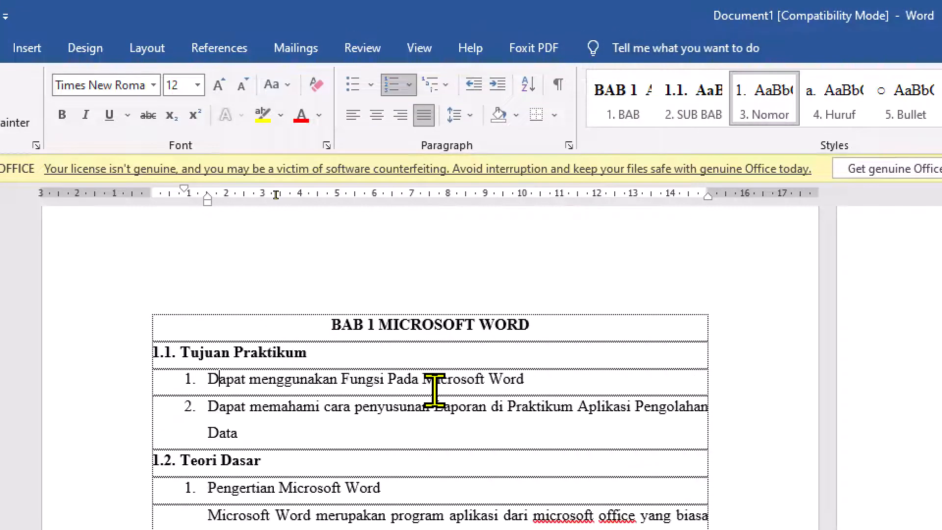
scroll(832, 379, "down", 3)
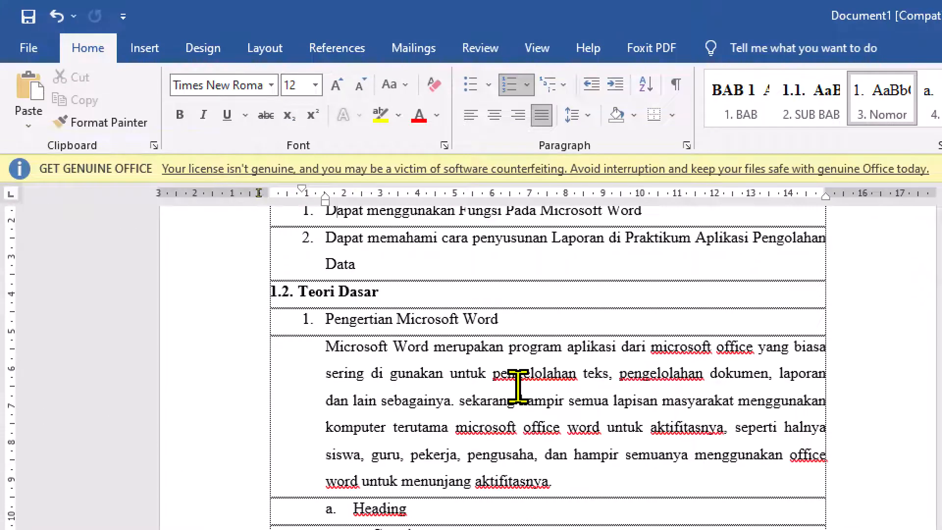
scroll(518, 387, "down", 1)
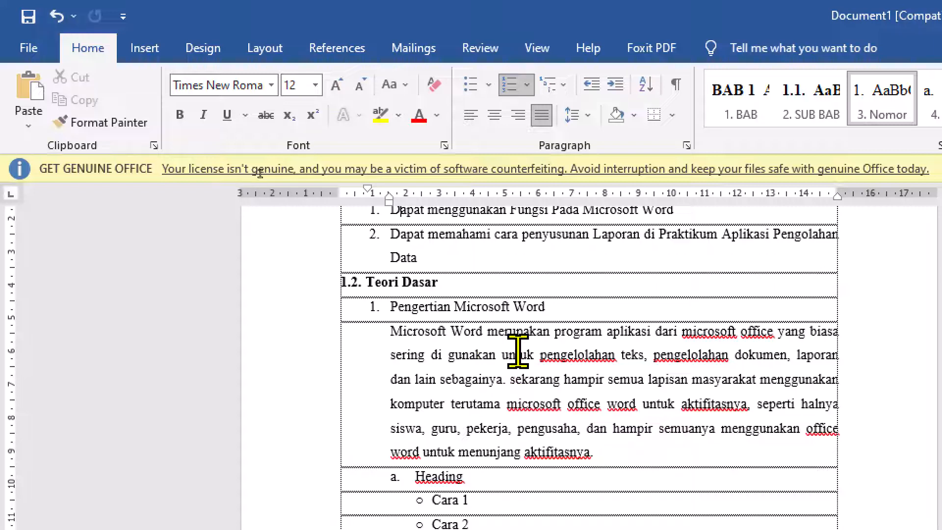
left_click(539, 49)
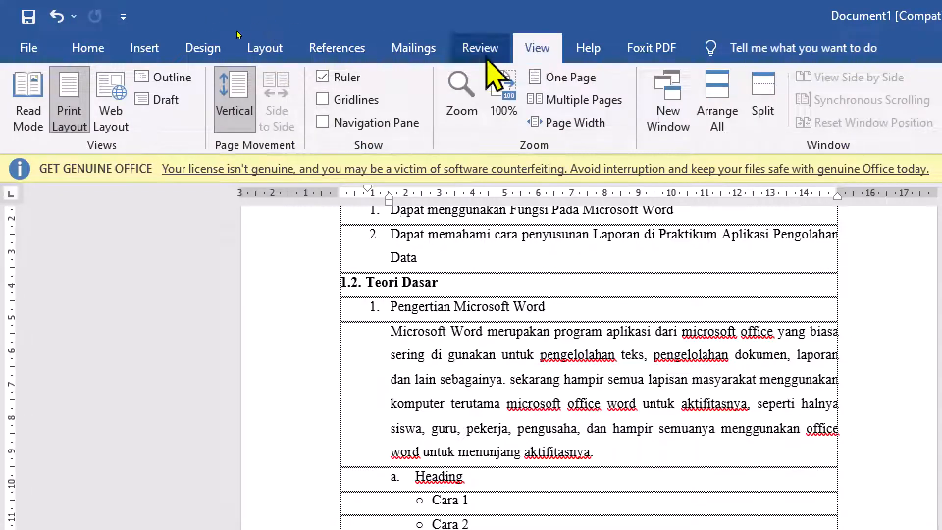
left_click(363, 123)
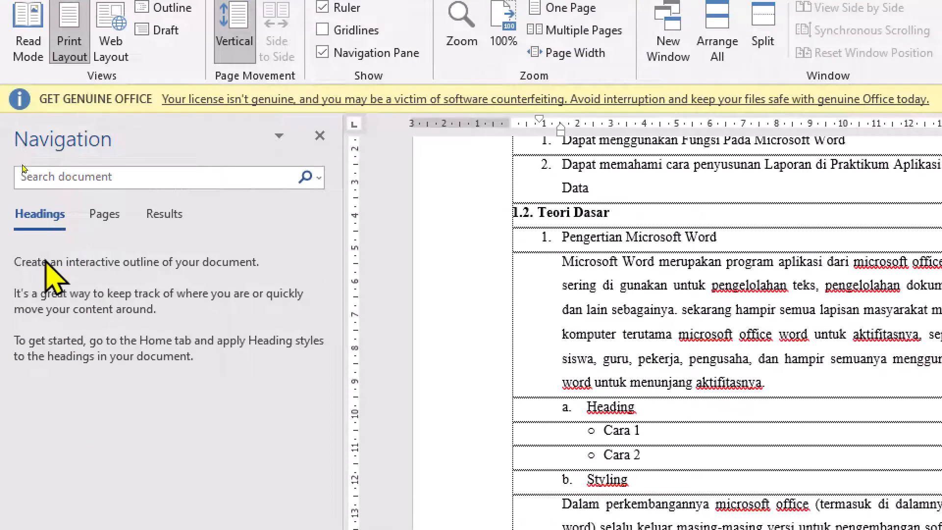
left_click(783, 263)
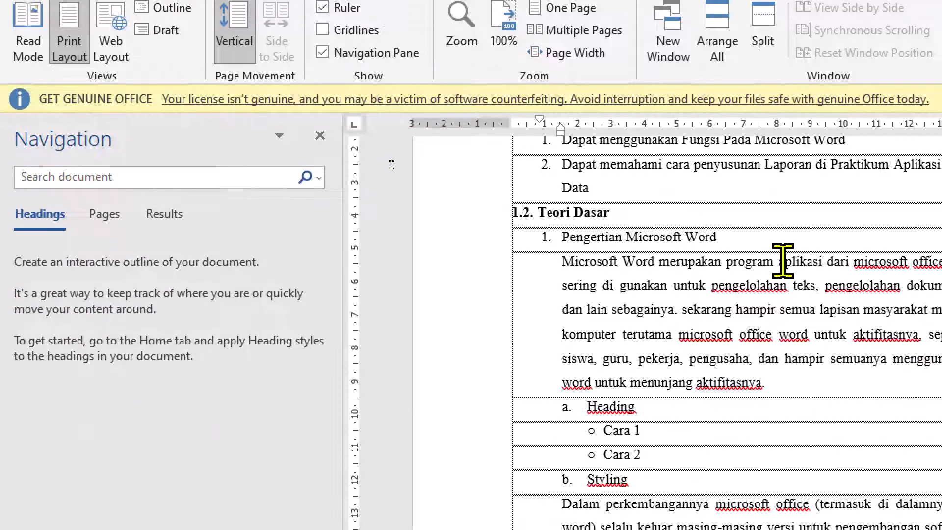
- Set the outline level of the BAB 1 MICROSOFT WORD heading to Level 1
scroll(767, 305, "up", 3)
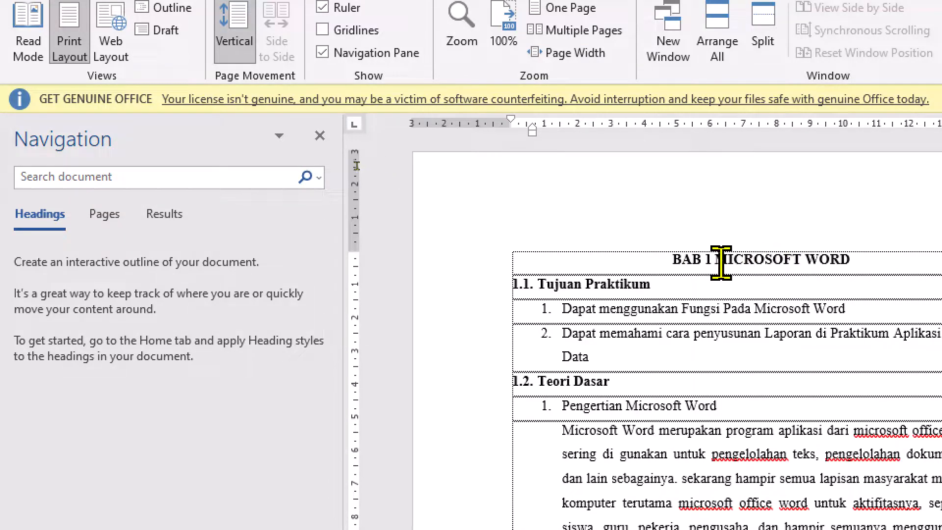
left_click(830, 257)
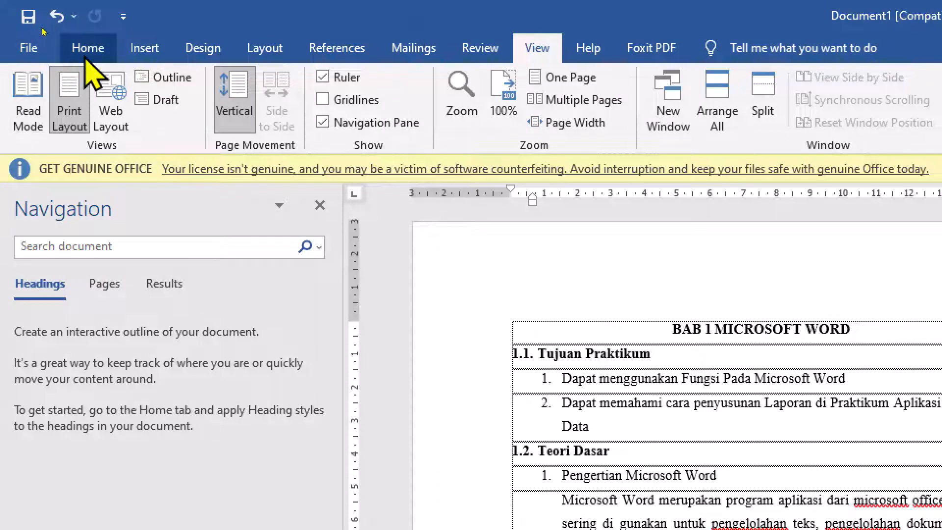
left_click(87, 48)
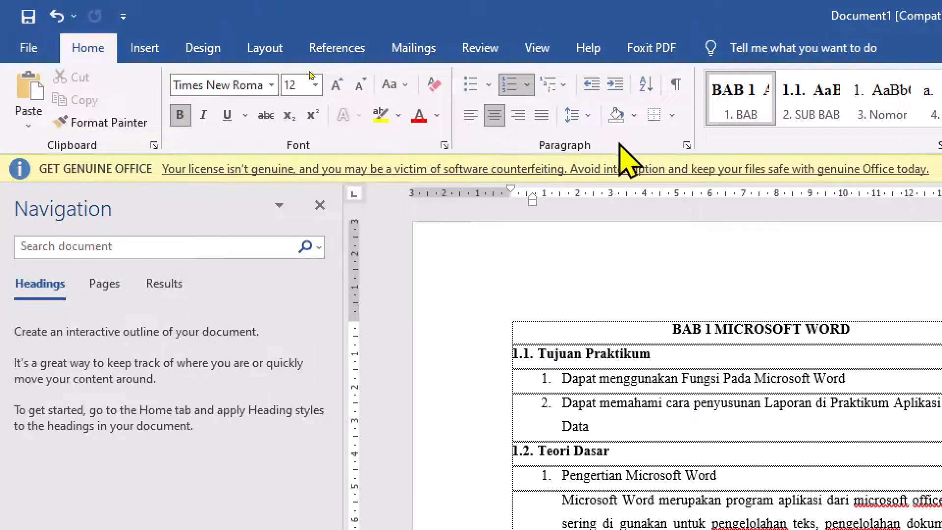
left_click(686, 146)
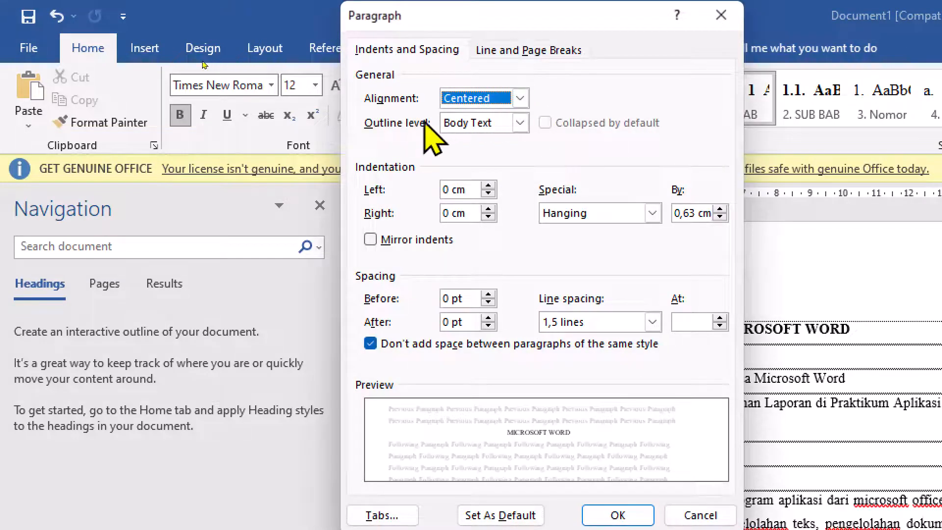
left_click(459, 125)
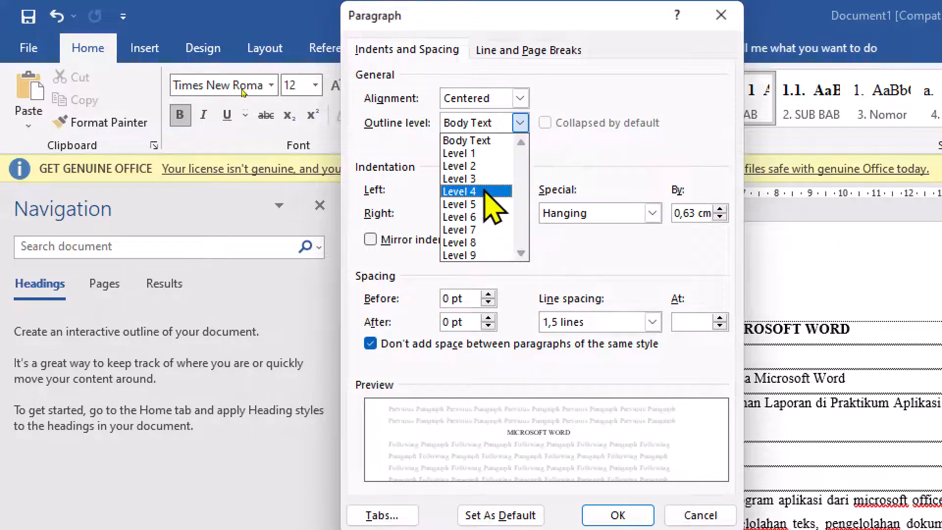
left_click(491, 157)
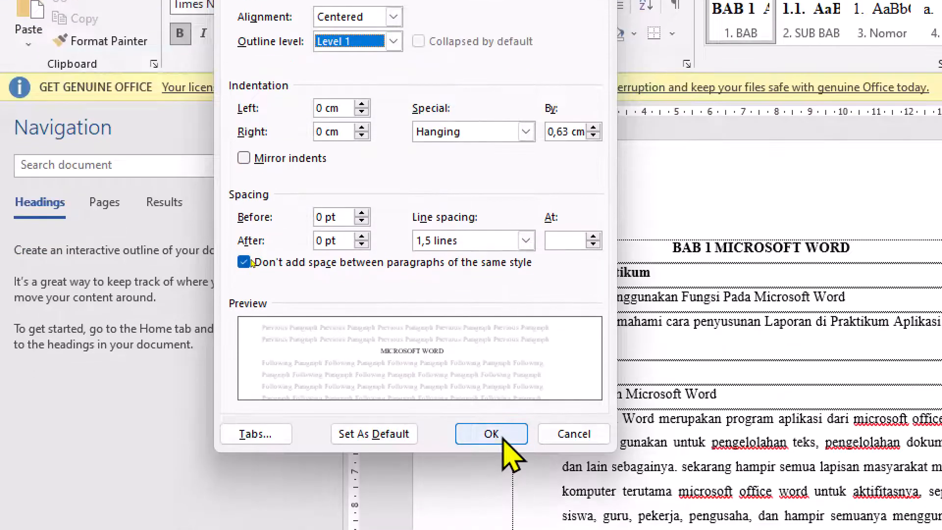
left_click(503, 439)
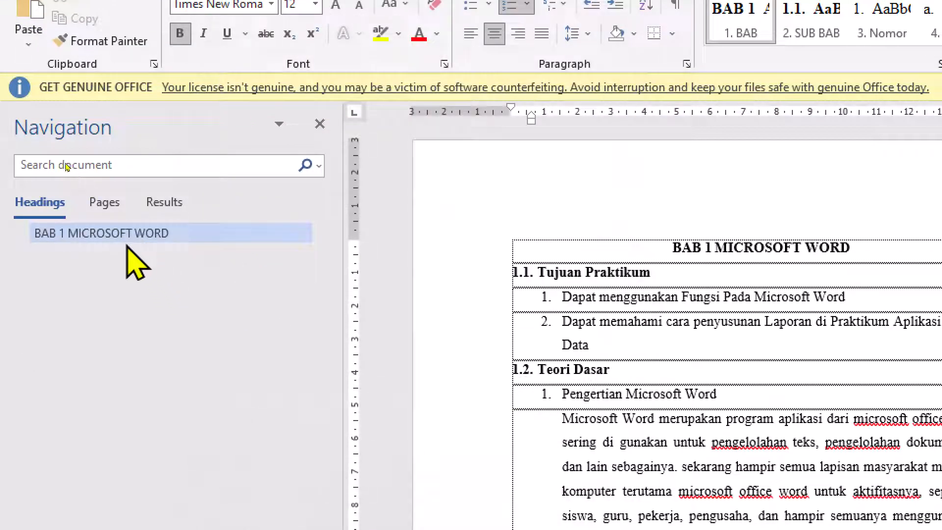
- Set the outline level of the 1.1. Tujuan Praktikum subheading to Level 2
left_click(602, 272)
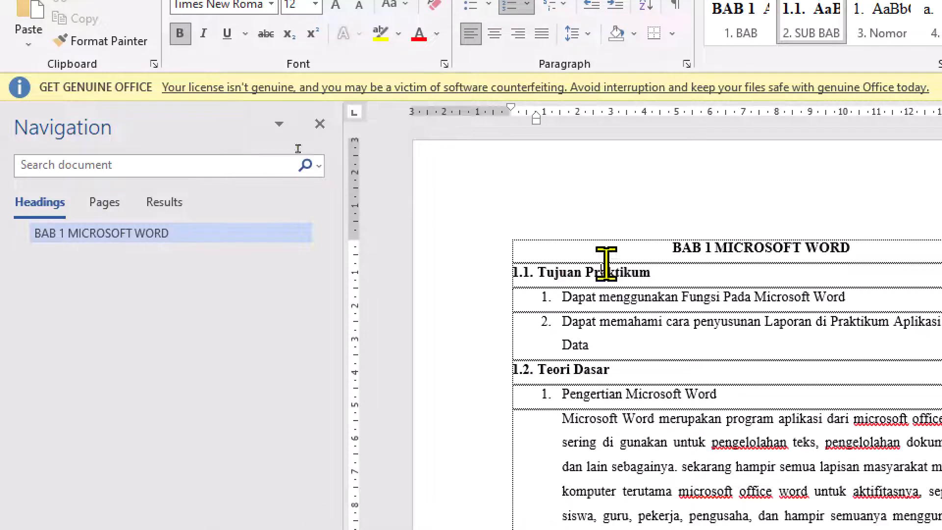
left_click(686, 68)
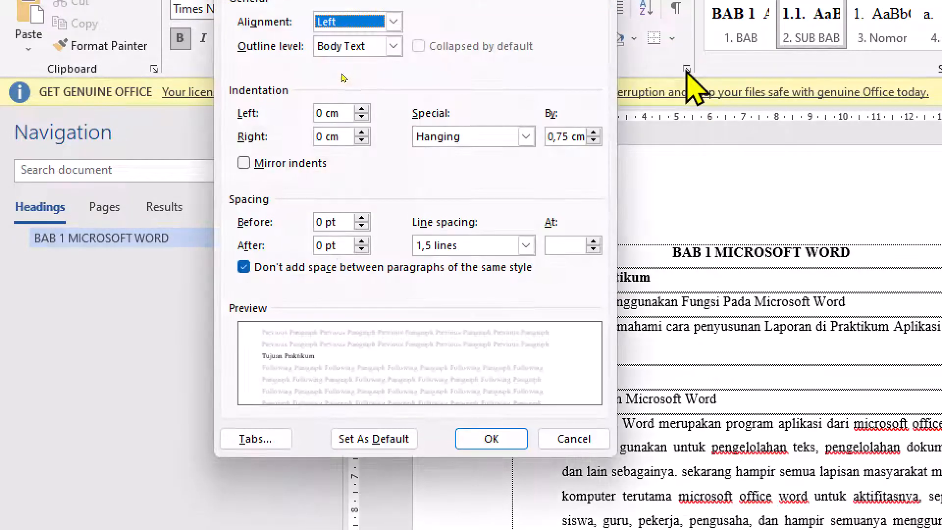
left_click(393, 45)
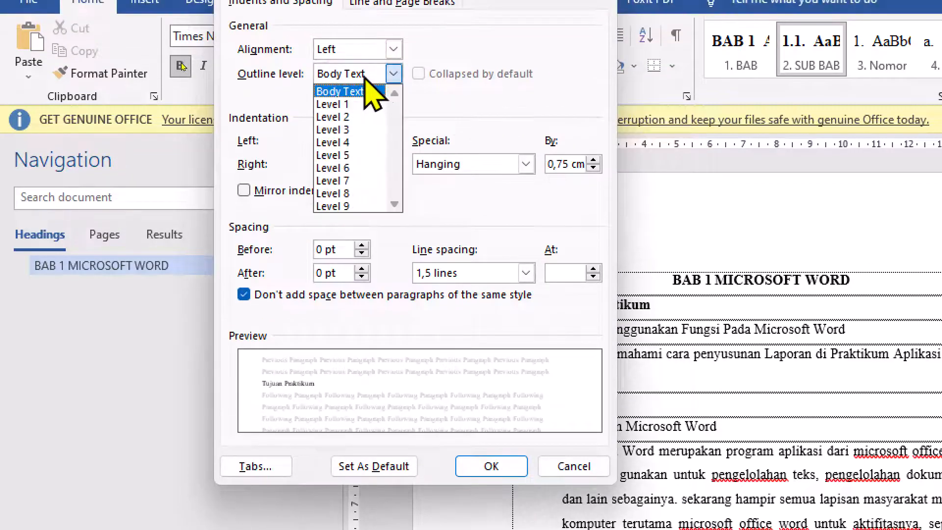
left_click(352, 118)
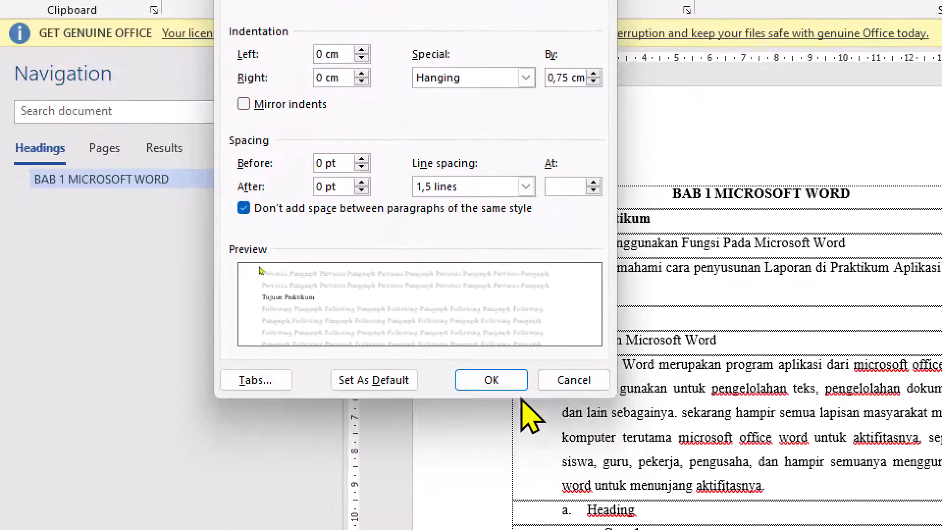
left_click(505, 470)
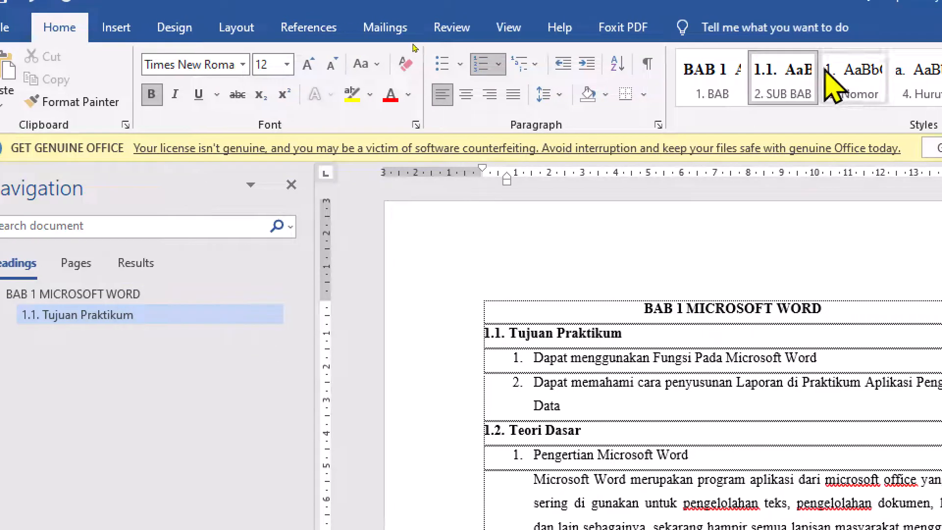
- Update the 1. BAB style to match the BAB 1 heading and jump to BAB 2 MICROSOFT EXCEL DASAR from the headings outline
left_click(727, 310)
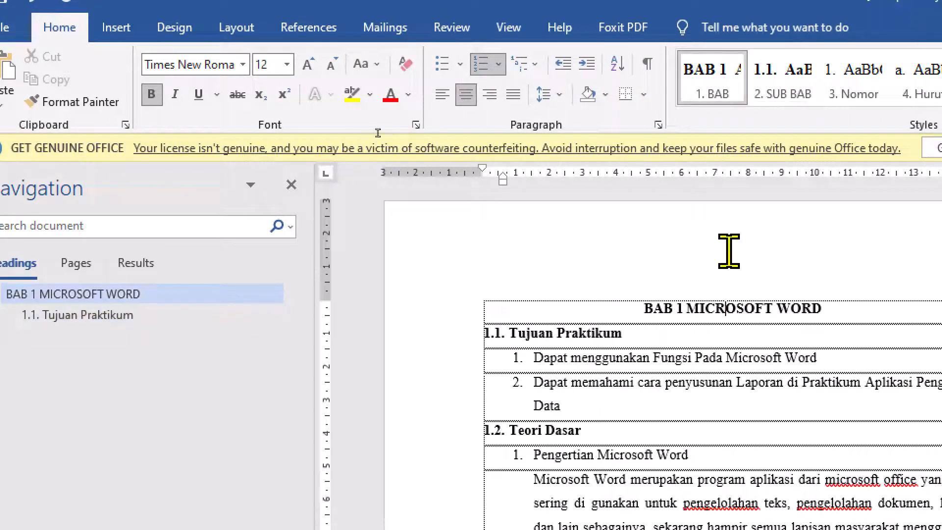
right_click(709, 82)
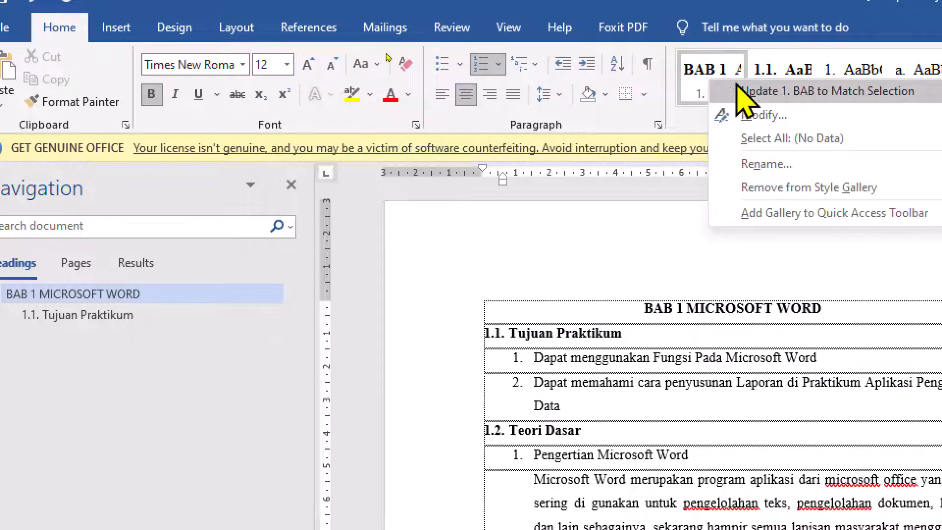
left_click(824, 92)
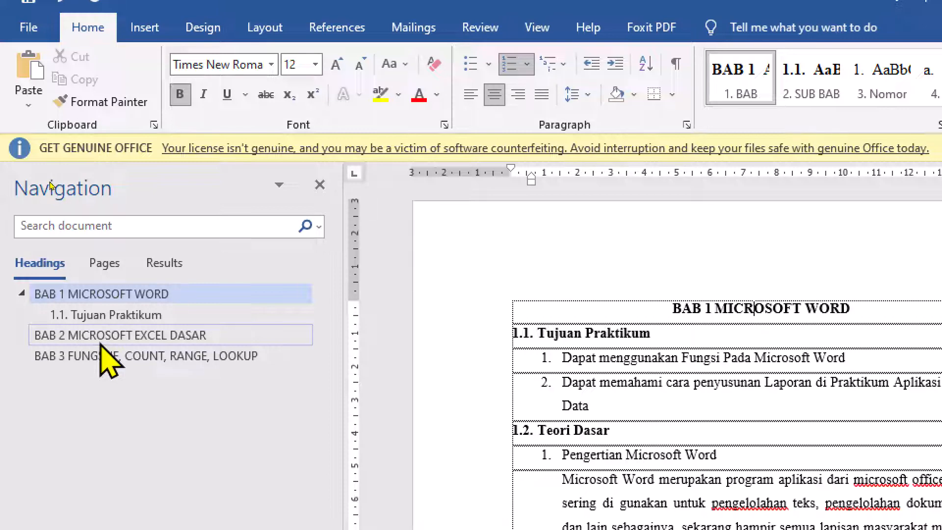
left_click(100, 338)
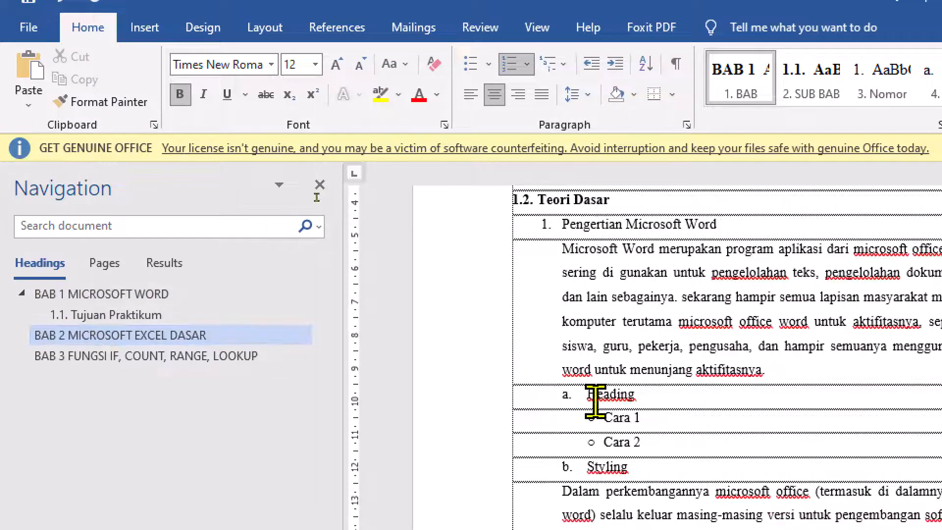
- Update the 2. SUB BAB style to match the 1.1. Tujuan Praktikum subheading
scroll(652, 373, "up", 3)
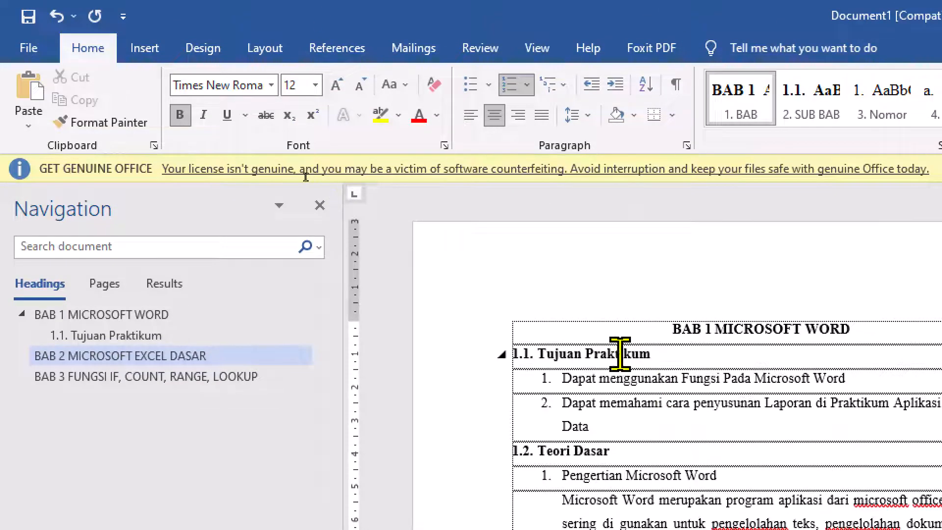
left_click(584, 356)
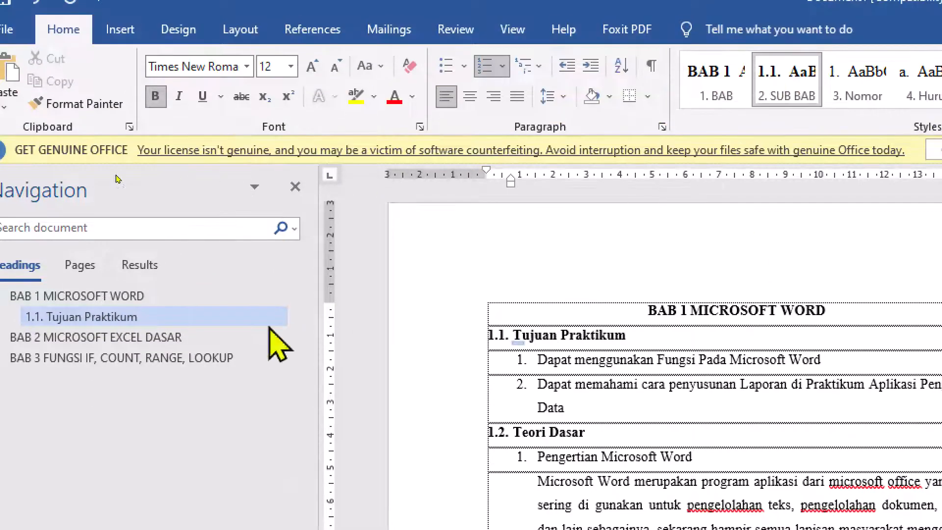
left_click(90, 257)
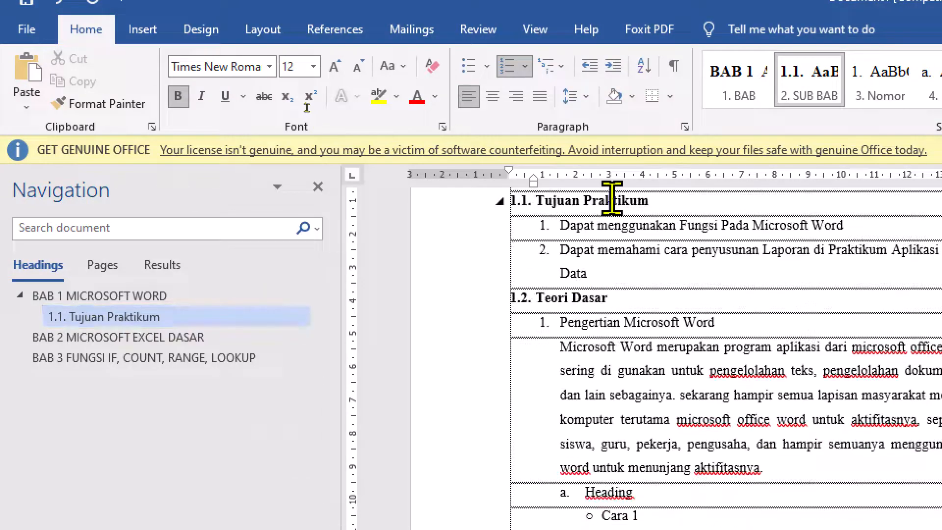
scroll(594, 250, "up", 1)
scroll(594, 251, "up", 3)
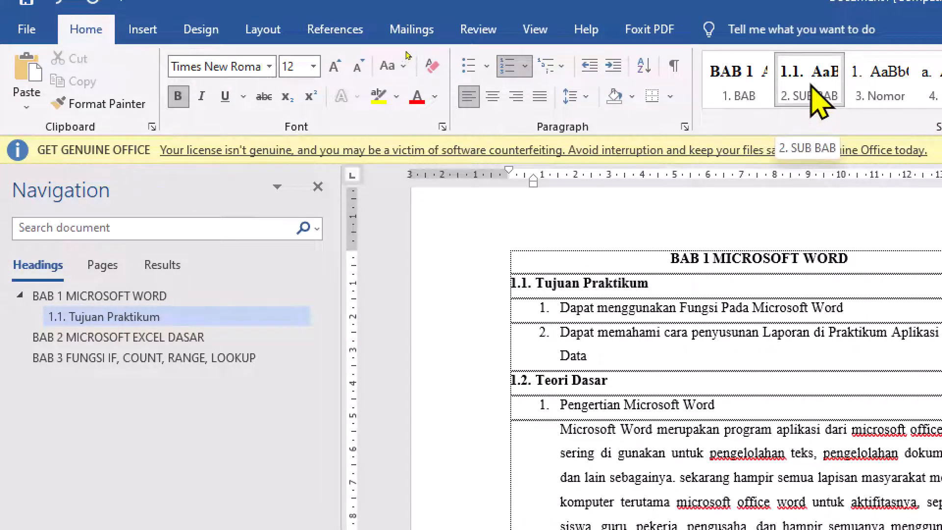
right_click(819, 100)
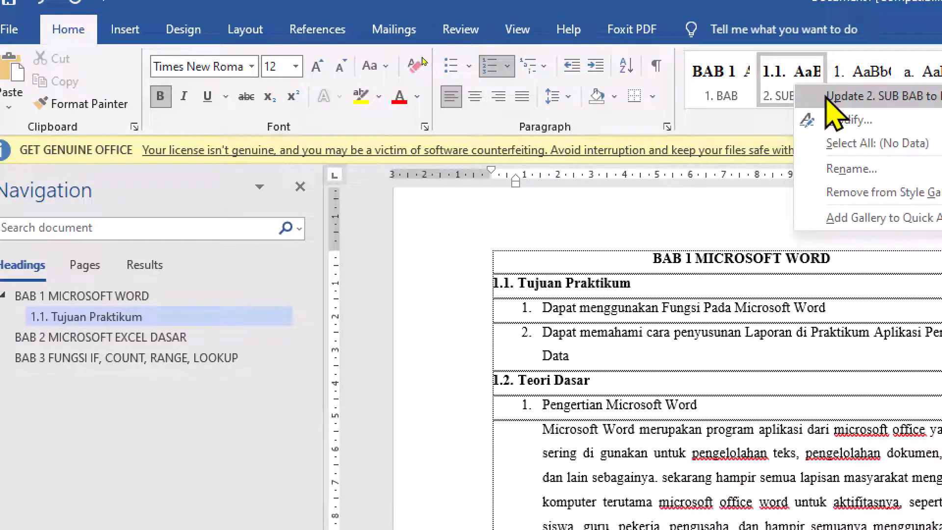
left_click(834, 97)
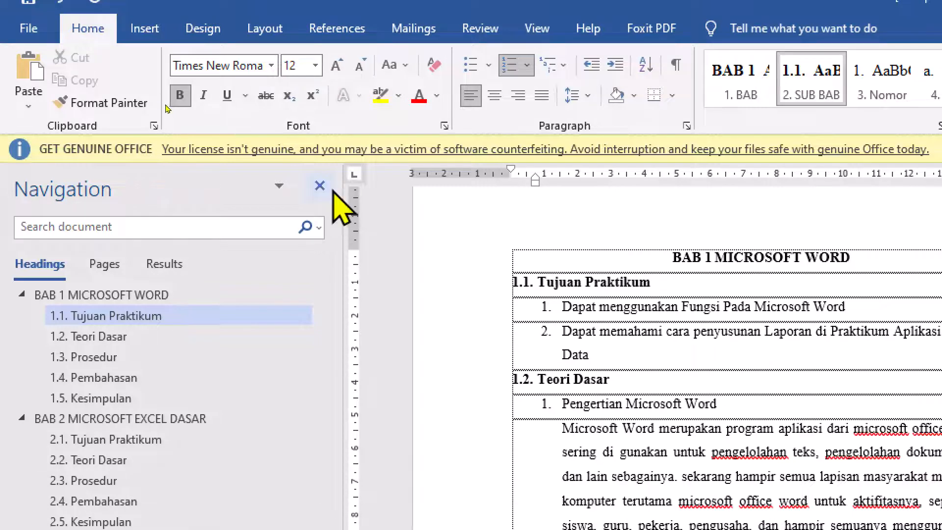
- Hide the Navigation Pane and show it again
left_click(320, 186)
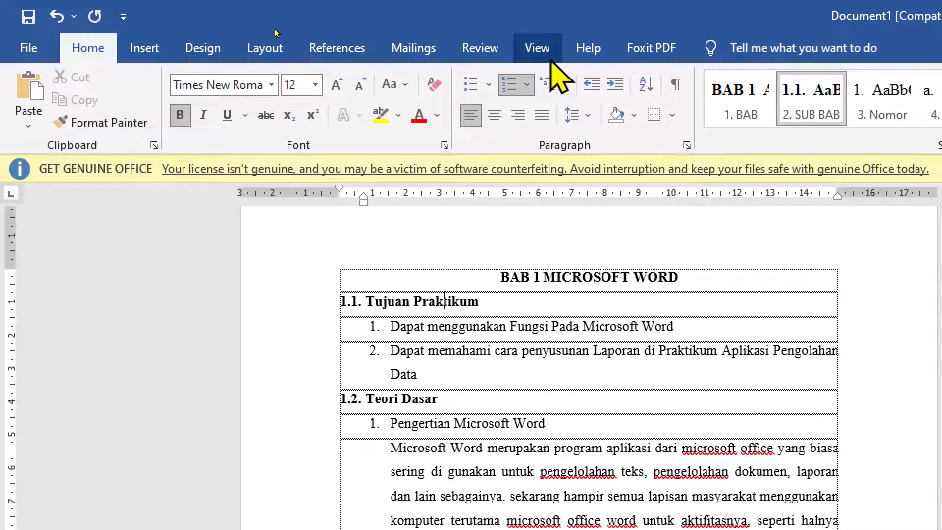
left_click(552, 52)
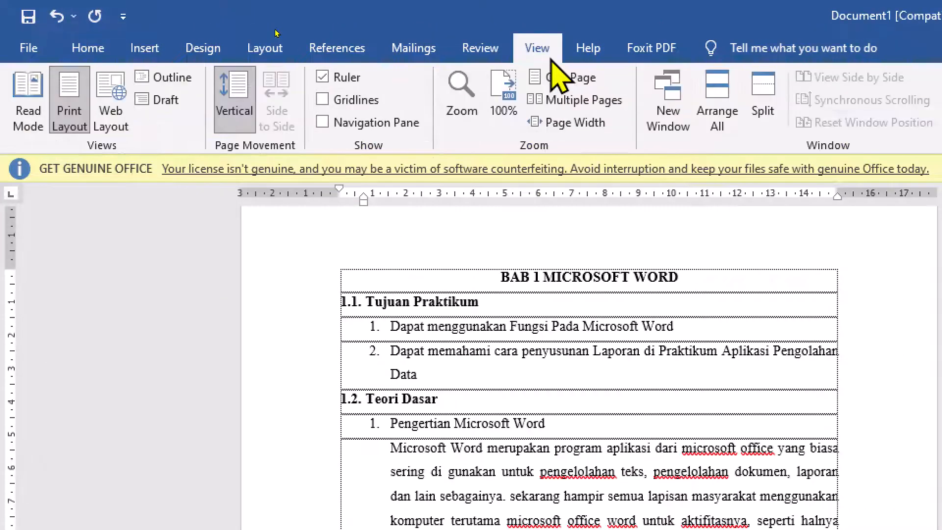
left_click(381, 124)
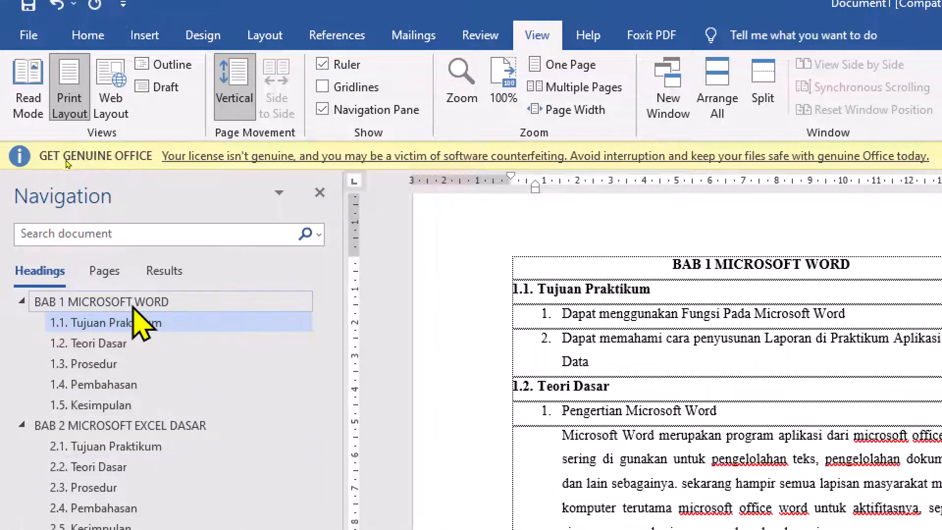
- Reapply outline Level 1 to the BAB 1 MICROSOFT WORD heading and update the 1. BAB style to match it again
left_click(701, 338)
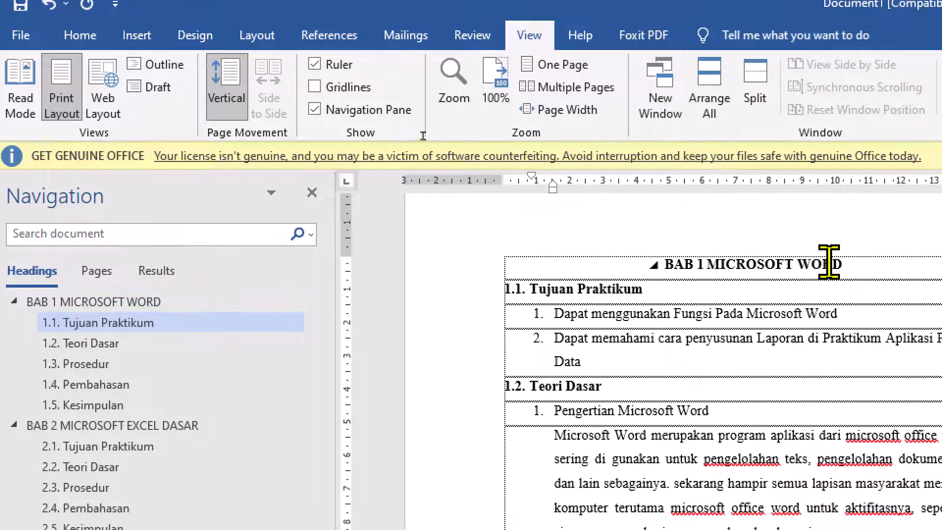
left_click(123, 301)
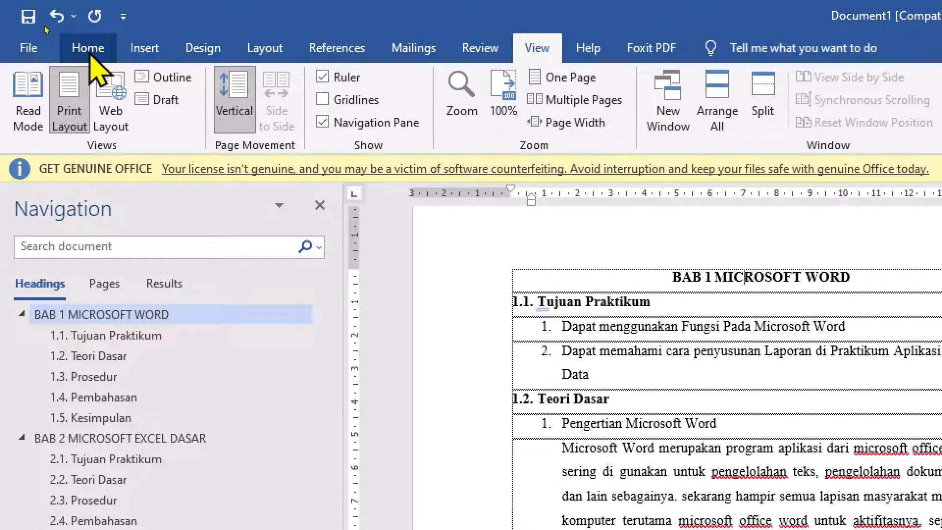
left_click(90, 51)
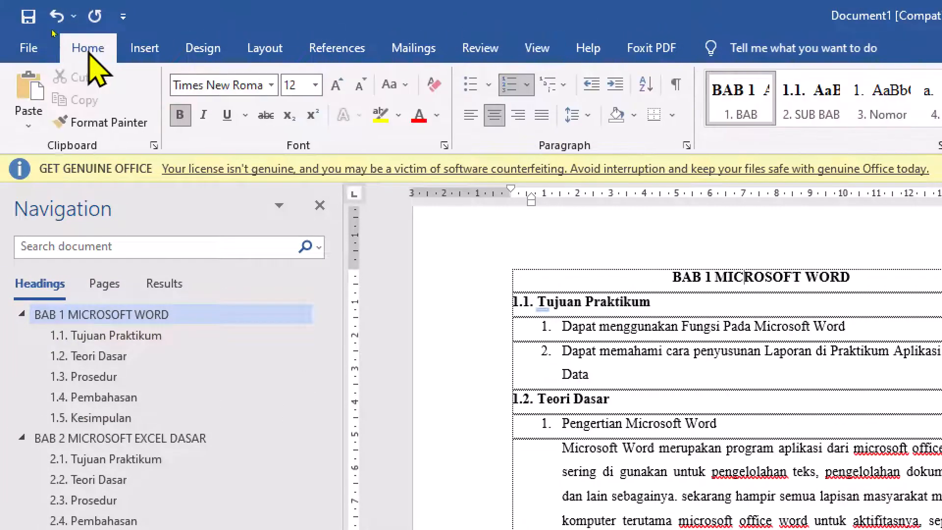
left_click(686, 146)
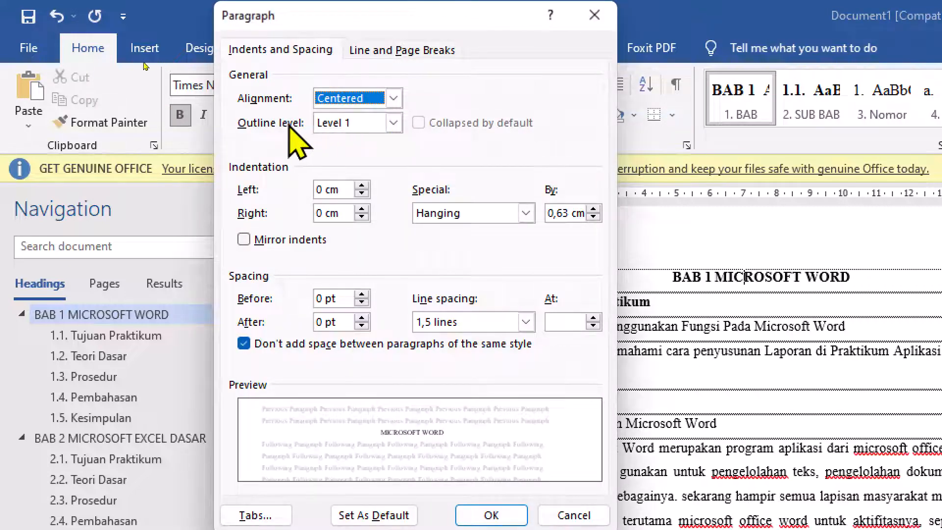
left_click(392, 123)
left_click(344, 133)
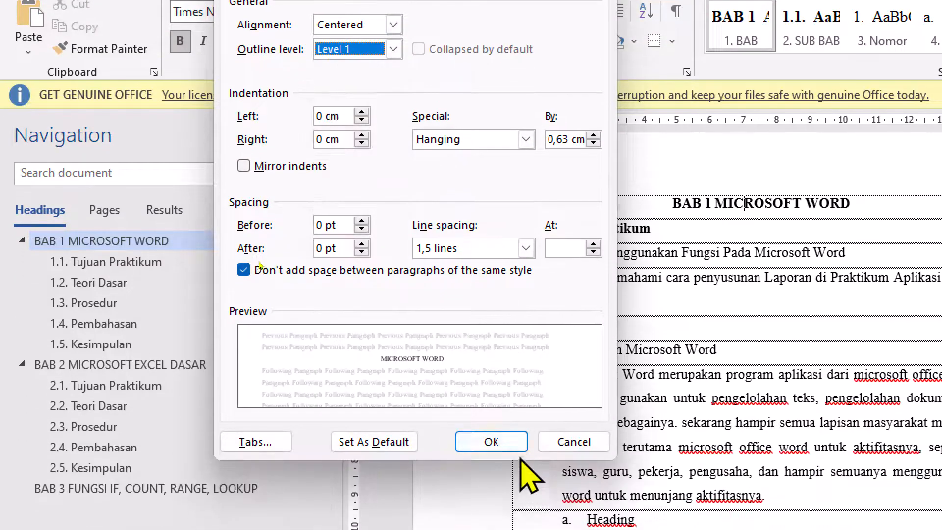
left_click(491, 443)
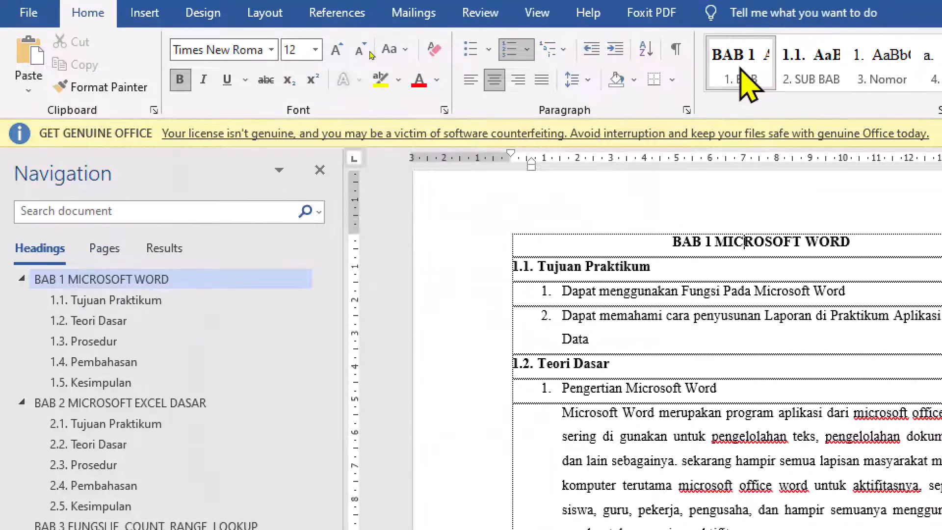
right_click(741, 68)
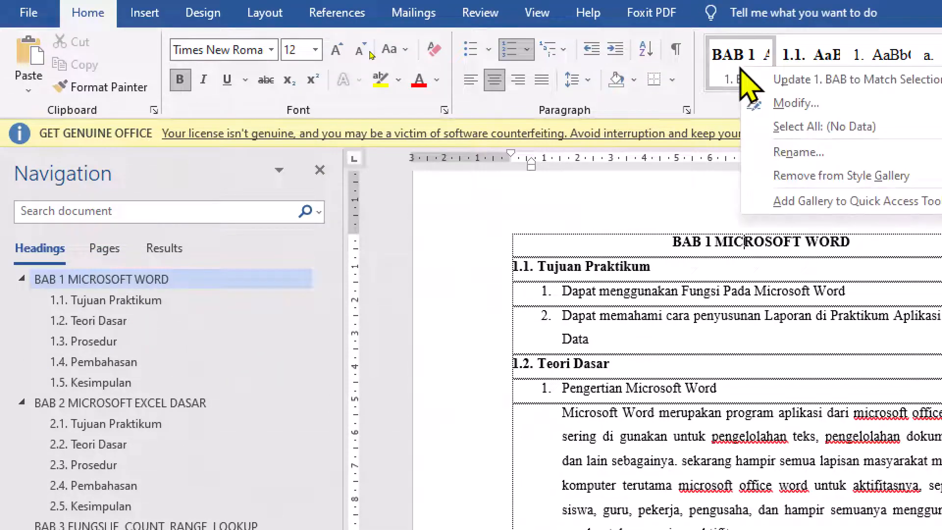
left_click(779, 80)
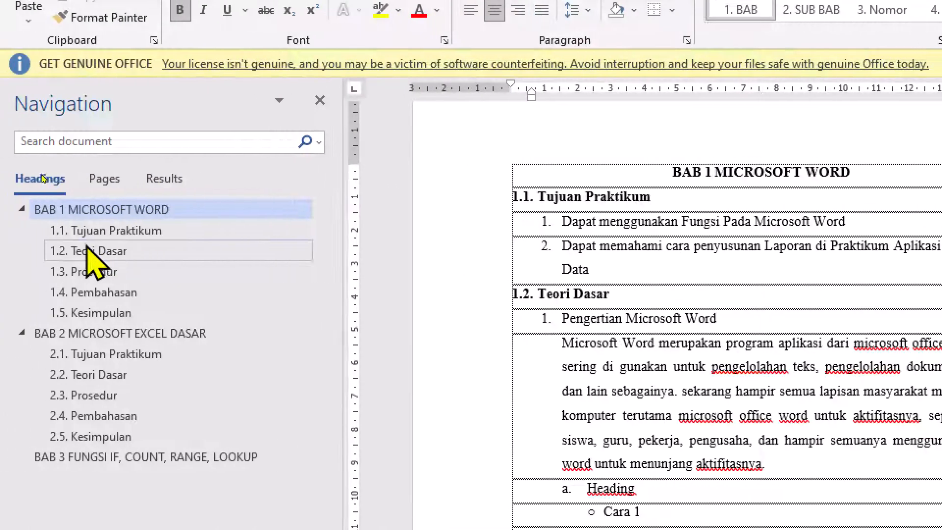
- Insert an empty paragraph above the BAB 1 MICROSOFT WORD heading and undo it
key("Return")
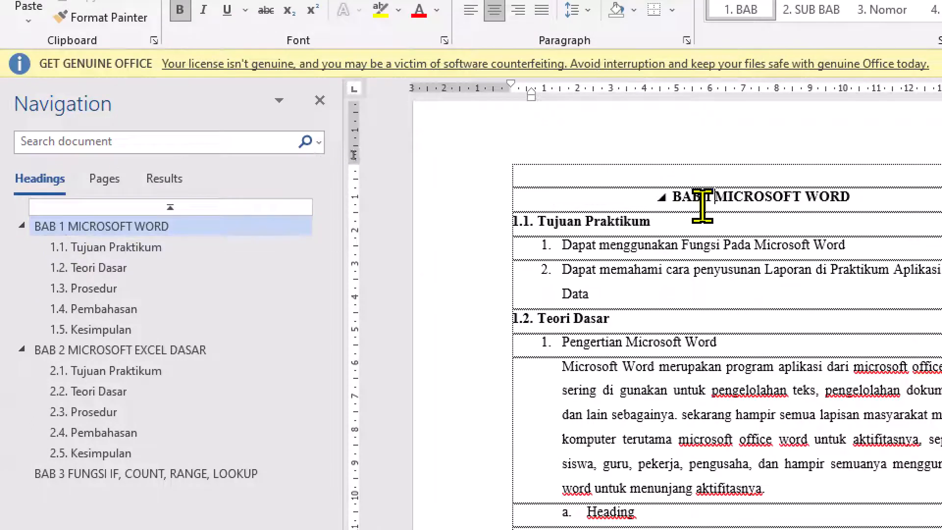
key("ctrl+z")
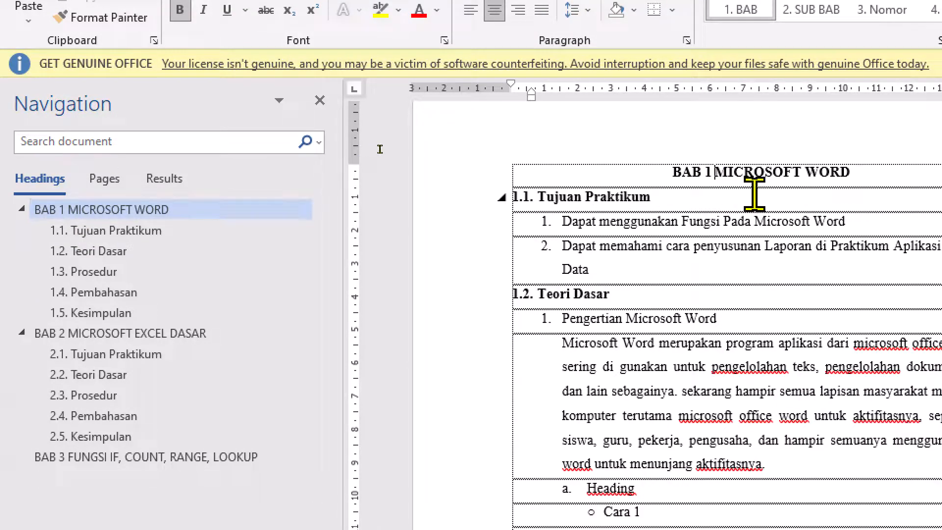
- Try to split the BAB 1 MICROSOFT WORD heading with a paragraph break before MICROSOFT WORD, and remove the break
key("Right")
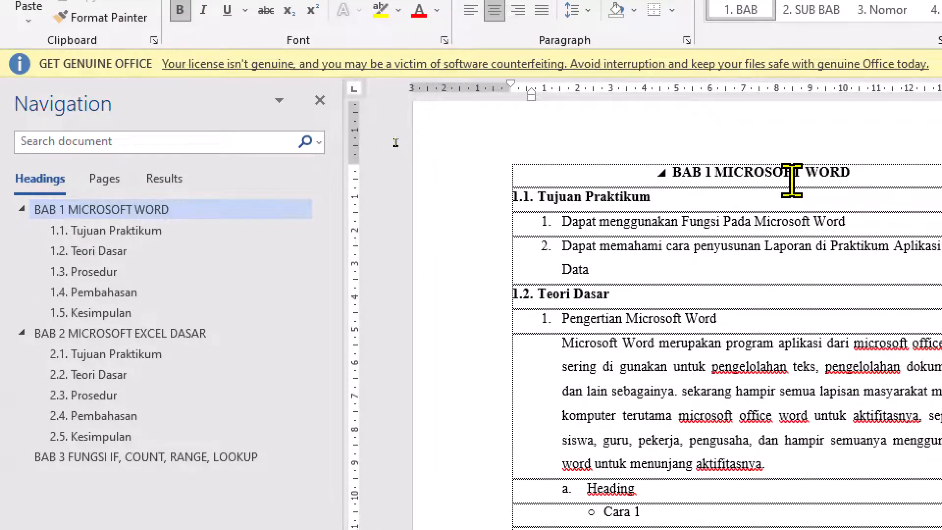
key("Return")
key("ctrl+z")
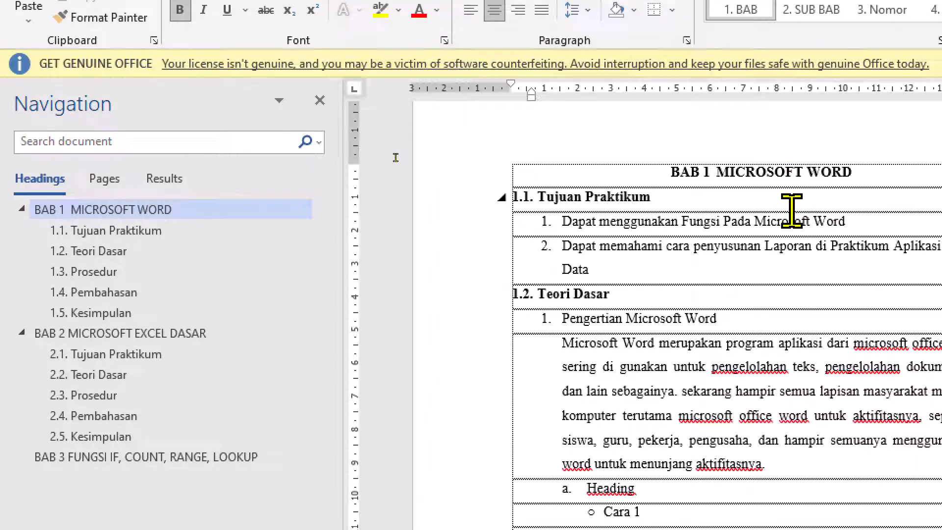
key("Left")
key("Return")
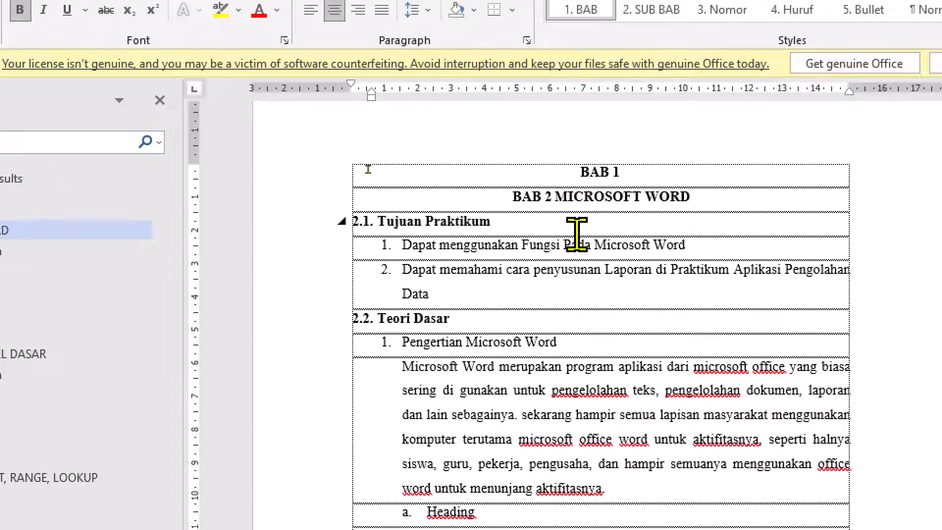
key("BackSpace")
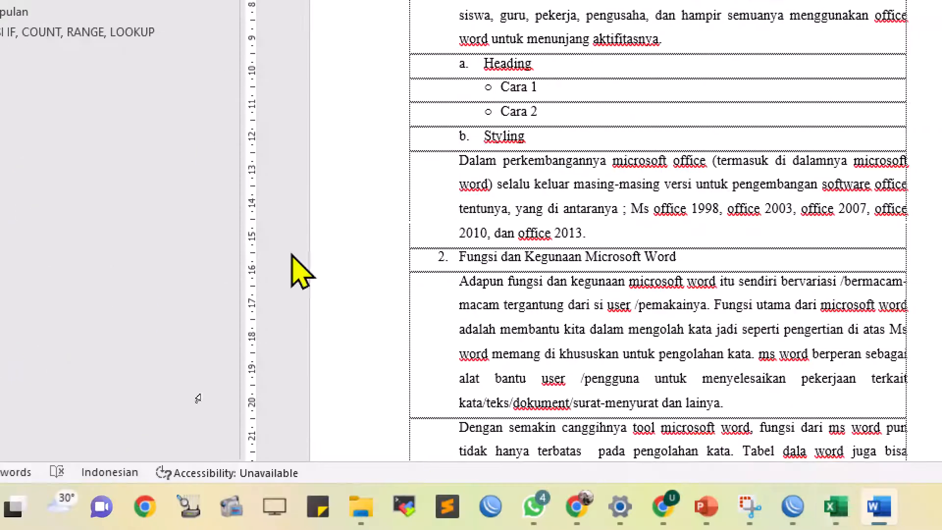
- Find and open the Windows On-Screen Keyboard over the document
key("super")
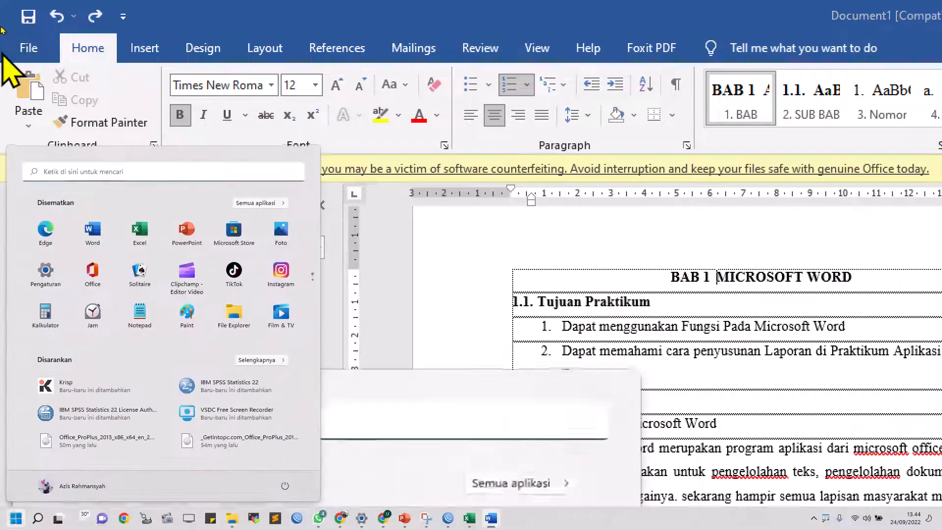
type("ke")
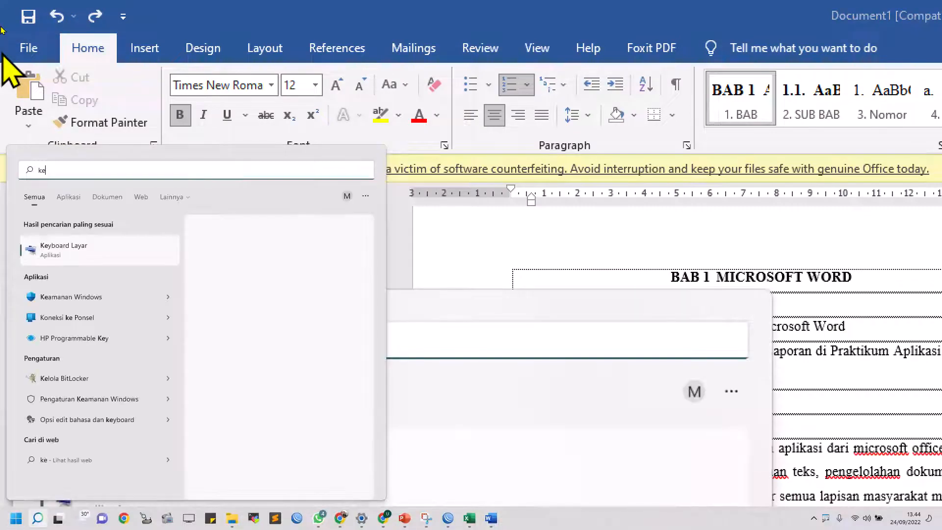
type("y")
key("Escape")
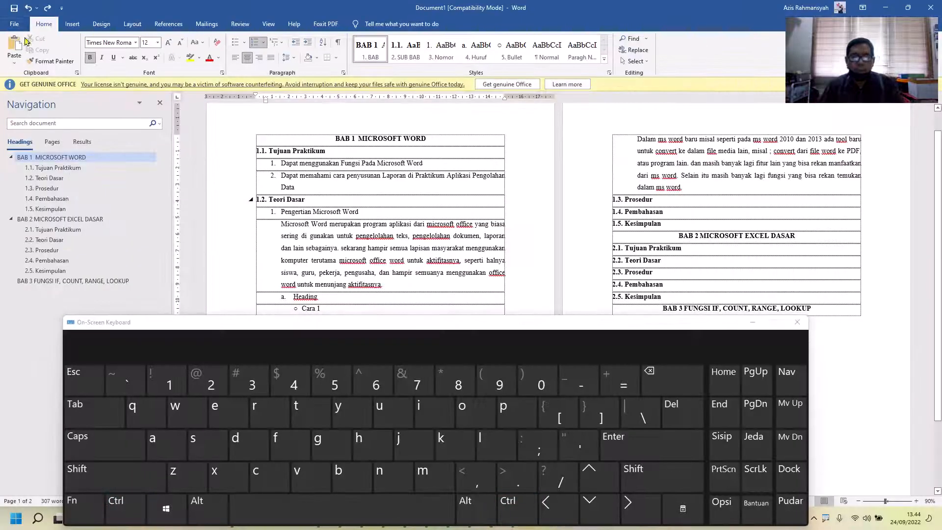
- Insert a manual line break before MICROSOFT WORD in the BAB 1 heading, keeping both lines in one paragraph
key("ctrl")
left_click(319, 168, "ctrl")
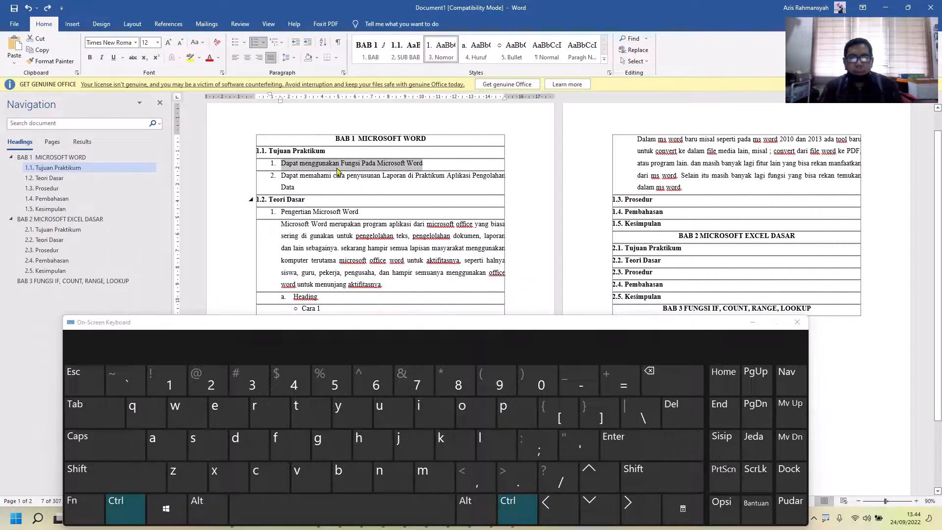
scroll(318, 152, "up", 12)
scroll(392, 182, "up", 3)
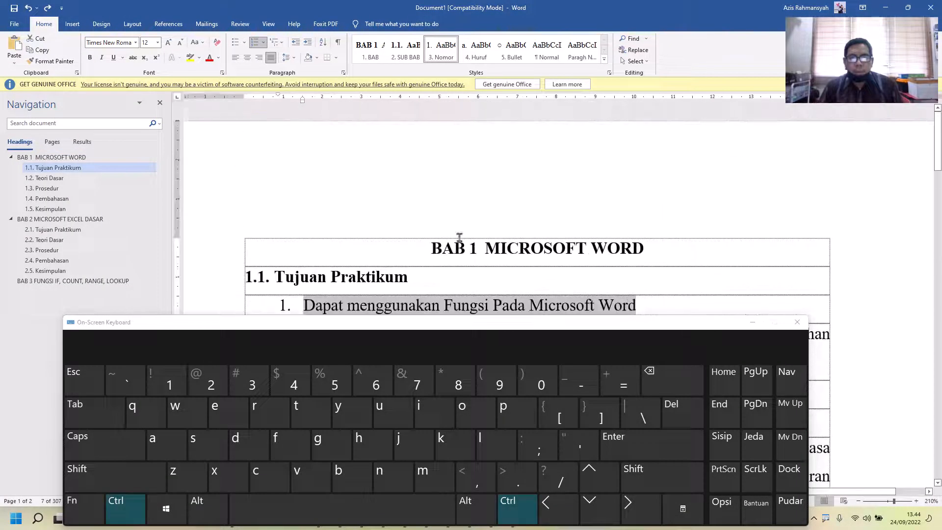
scroll(461, 242, "up", 4)
left_click(458, 243)
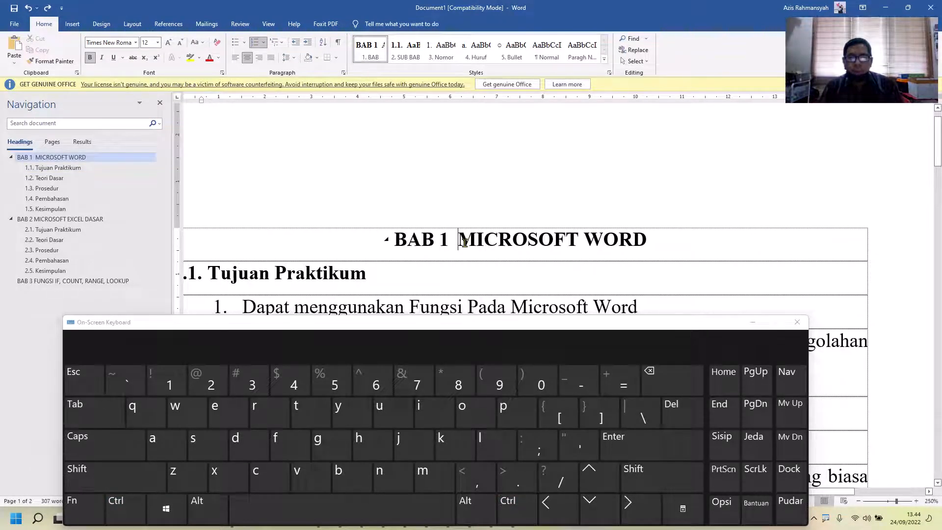
left_click(462, 244, "ctrl")
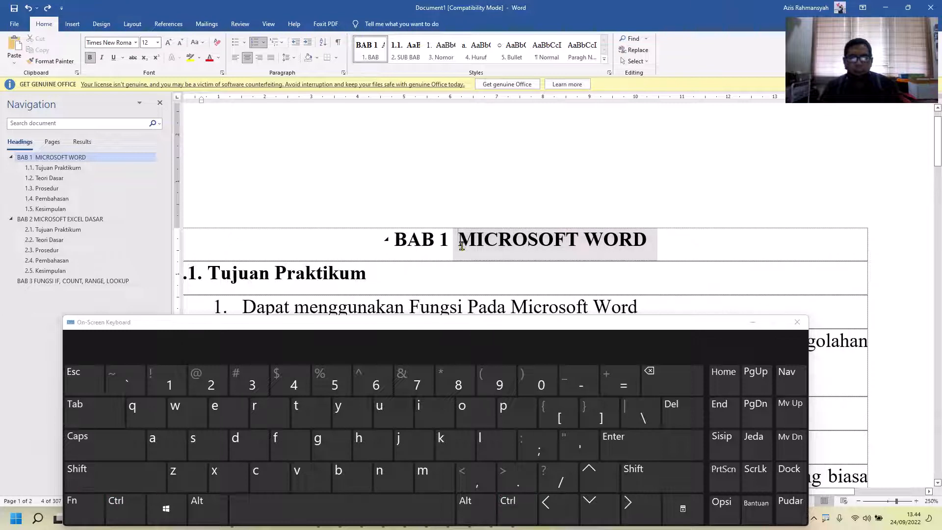
left_click(462, 245)
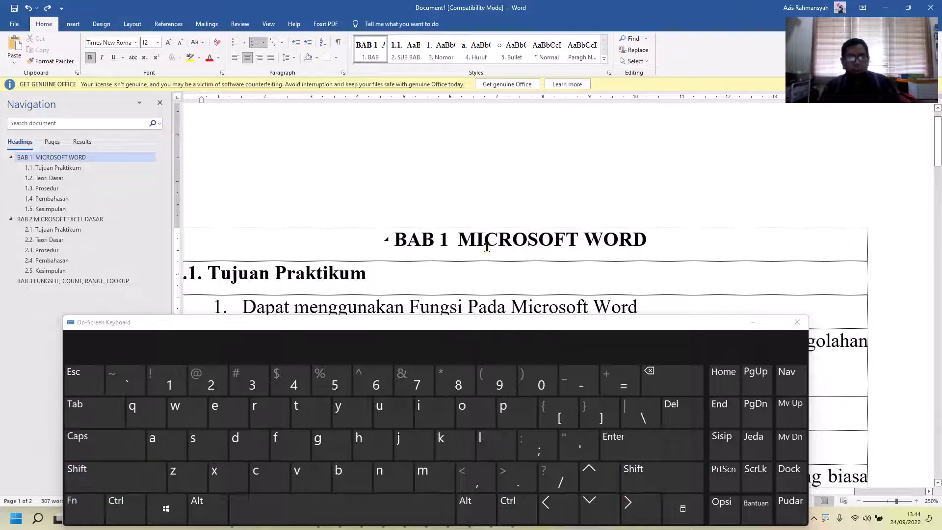
key("shift")
key("shift")
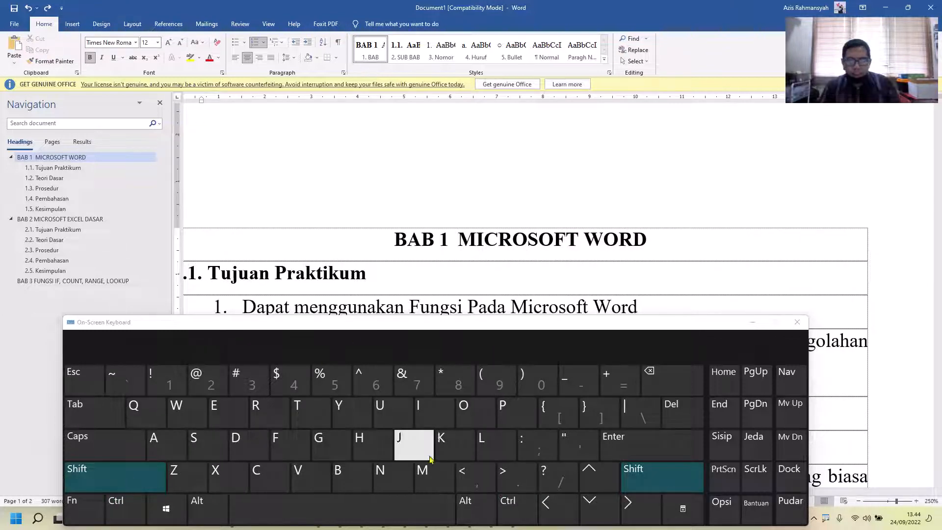
left_click(653, 452)
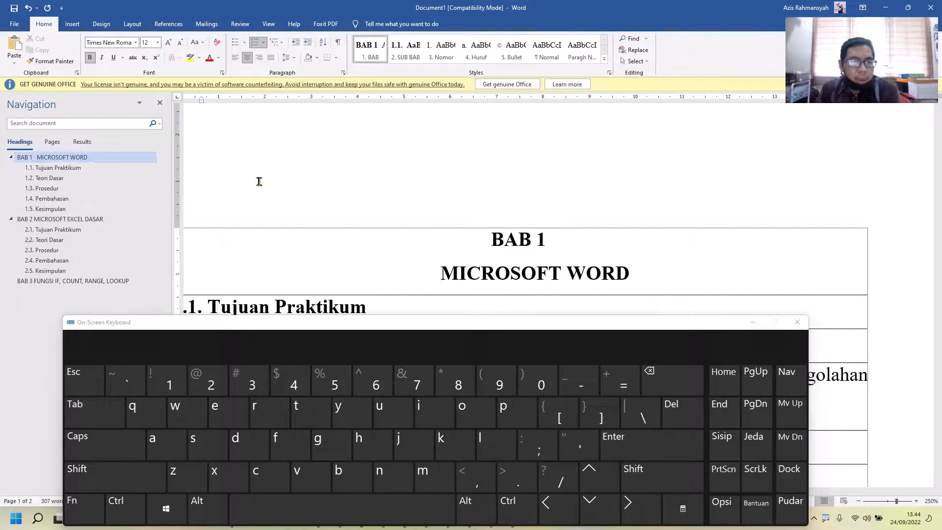
- Reduce the hanging indent of the BAB 1 MICROSOFT WORD heading to zero so both lines centre, and minimize the On-Screen Keyboard
left_click(571, 244)
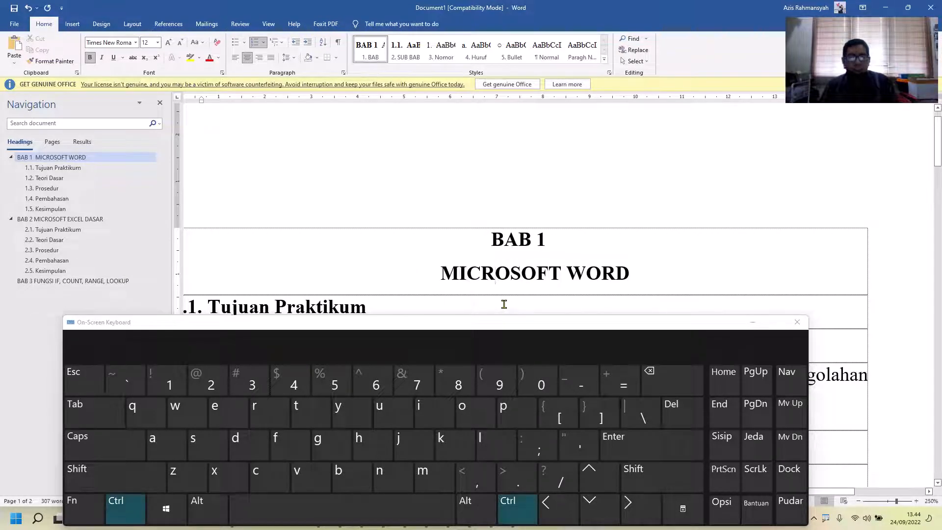
scroll(503, 303, "down", 2)
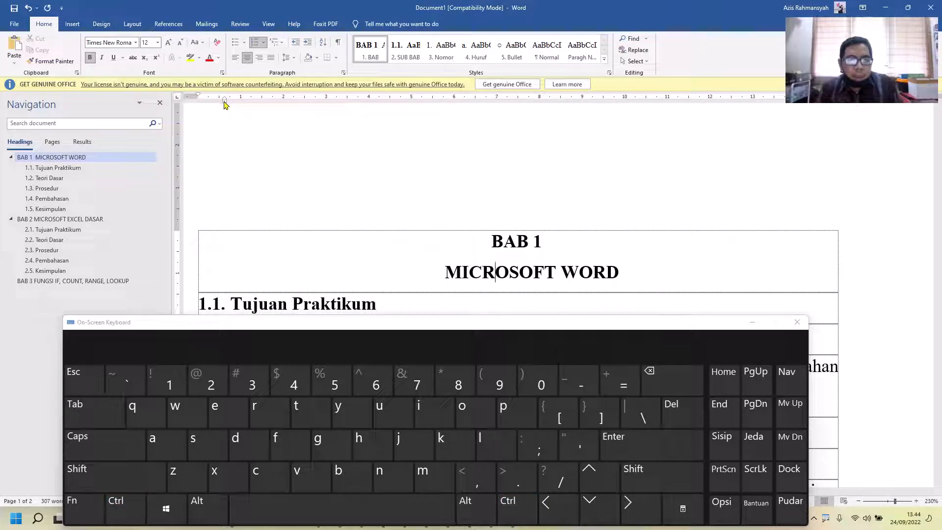
left_click_drag(224, 101, 200, 103)
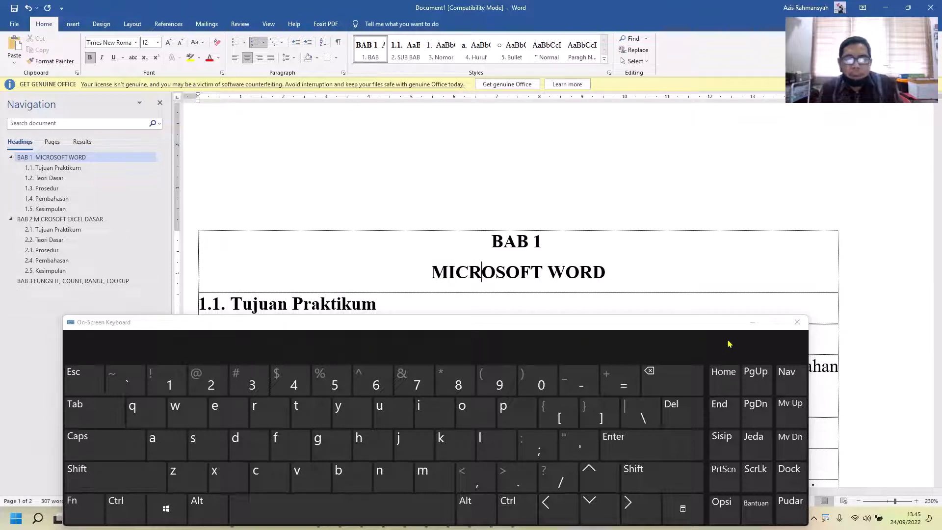
left_click(751, 323)
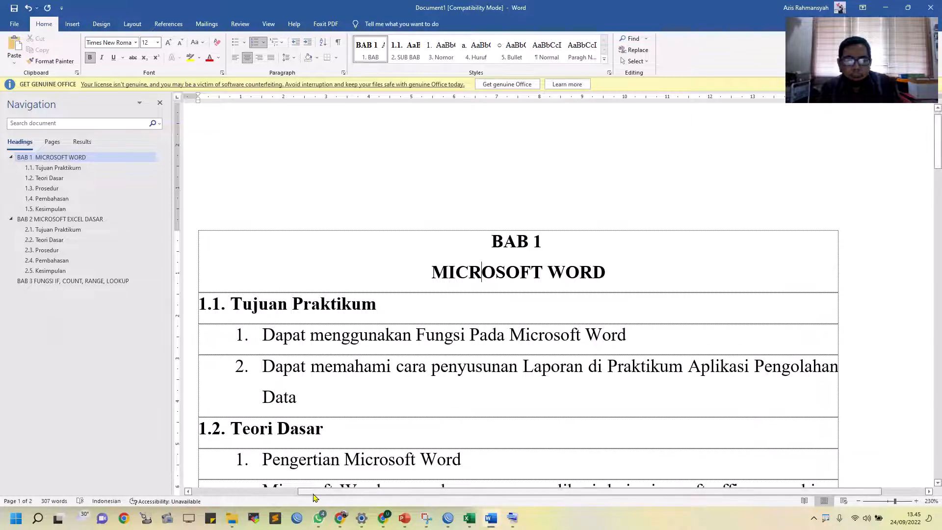
left_click_drag(306, 495, 260, 496)
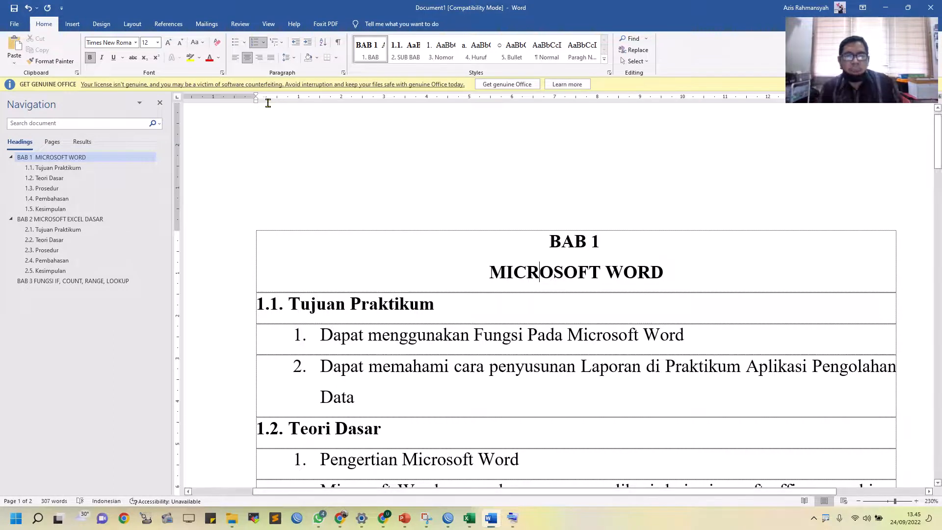
left_click_drag(257, 105, 261, 106)
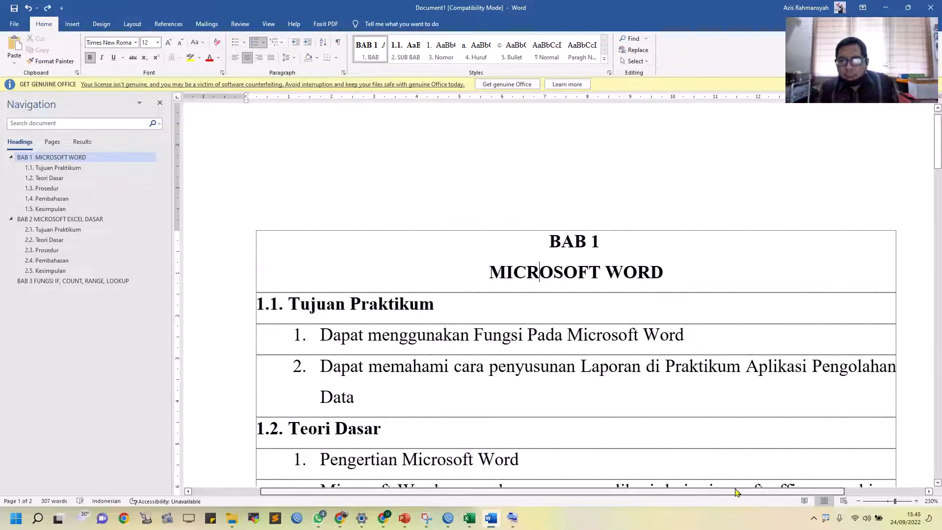
- Check the heading's right indent and update the 1. BAB style to match the BAB 1 MICROSOFT WORD heading
left_click_drag(736, 490, 856, 500)
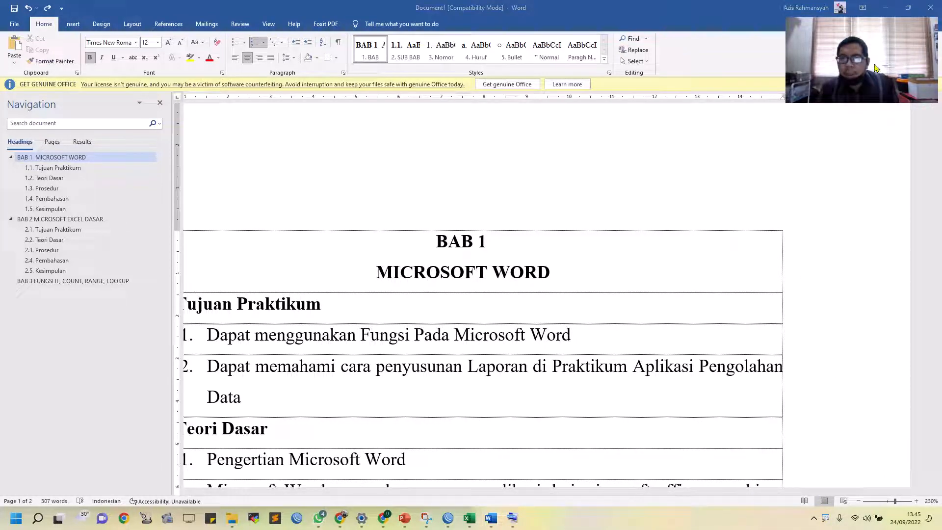
left_click_drag(914, 20, 921, 35)
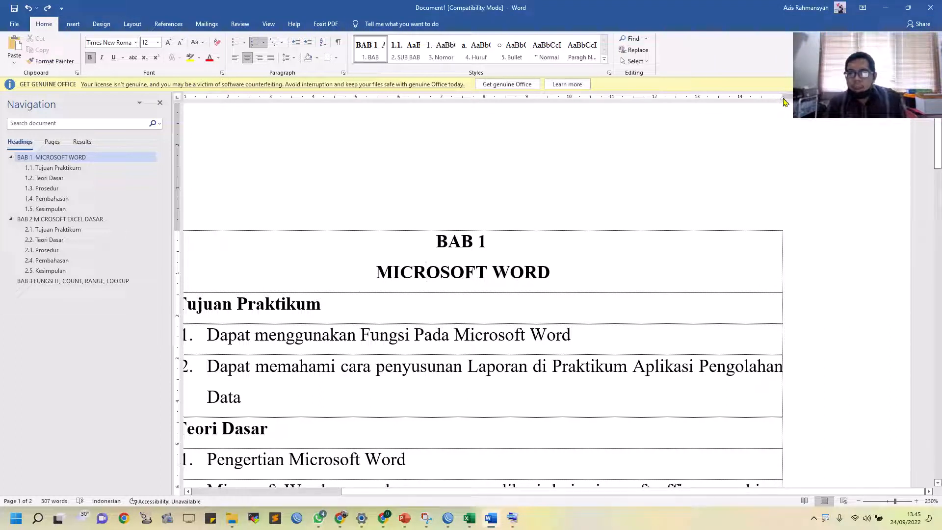
scroll(788, 113, "up", 10)
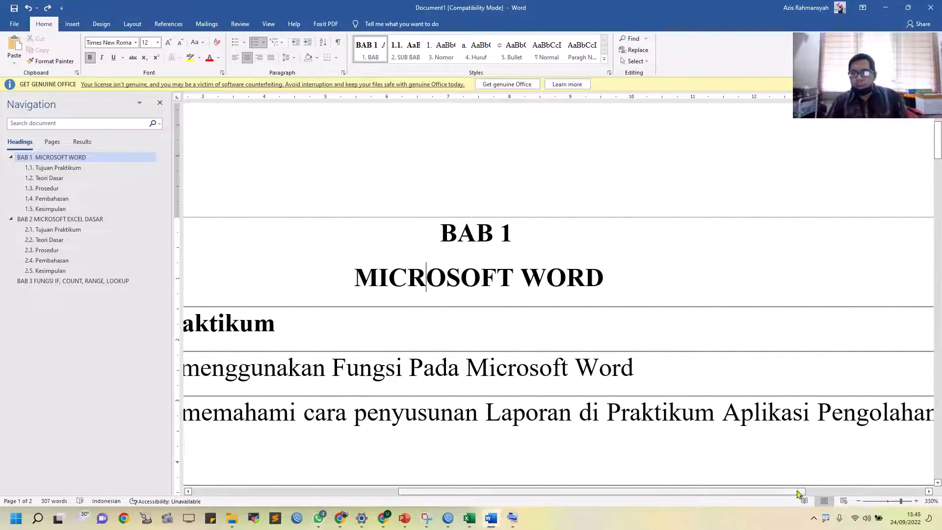
left_click_drag(801, 492, 920, 494)
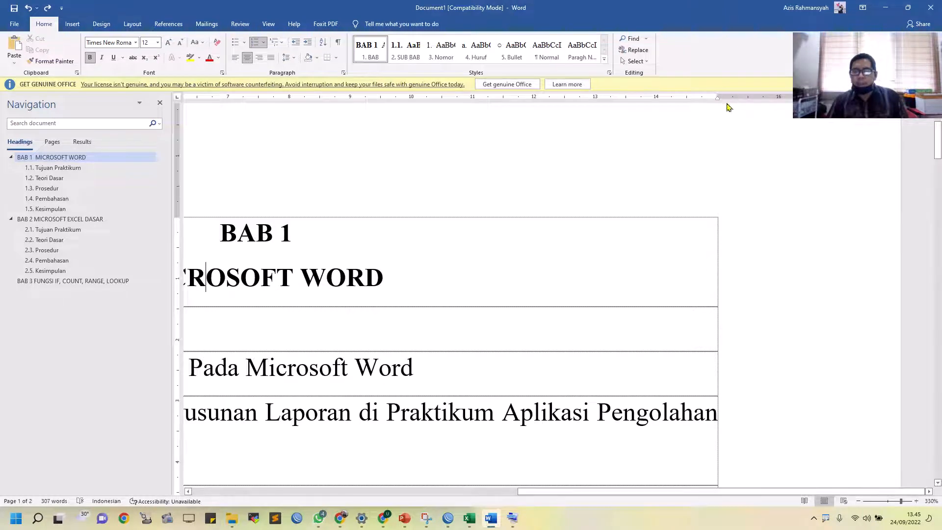
scroll(687, 162, "down", 9)
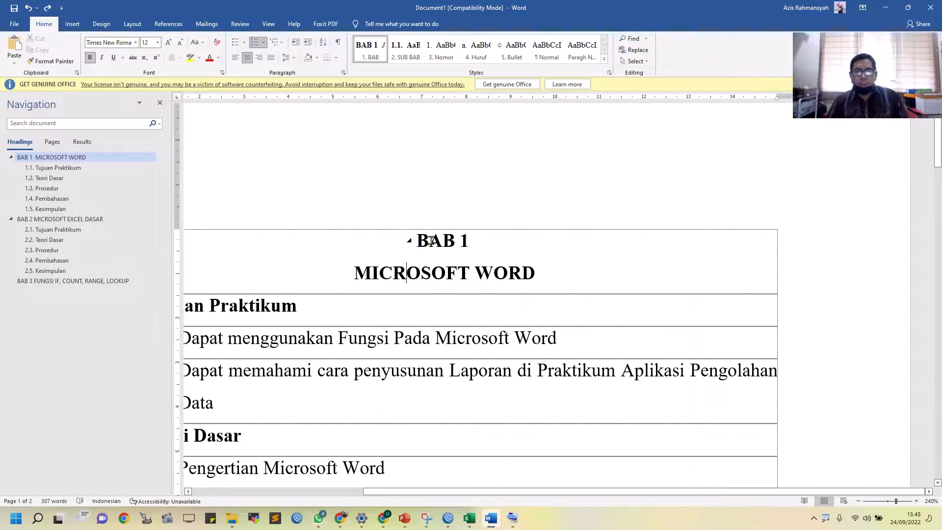
scroll(431, 241, "down", 6)
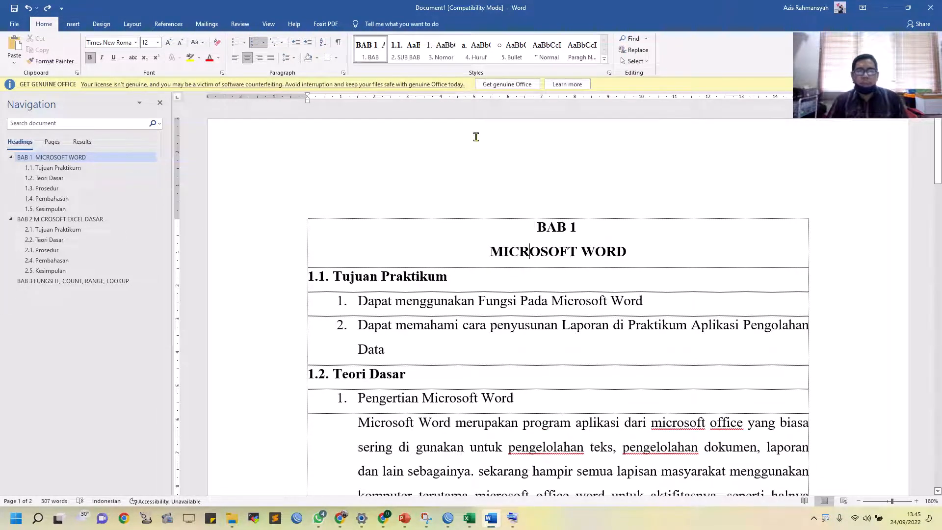
right_click(369, 53)
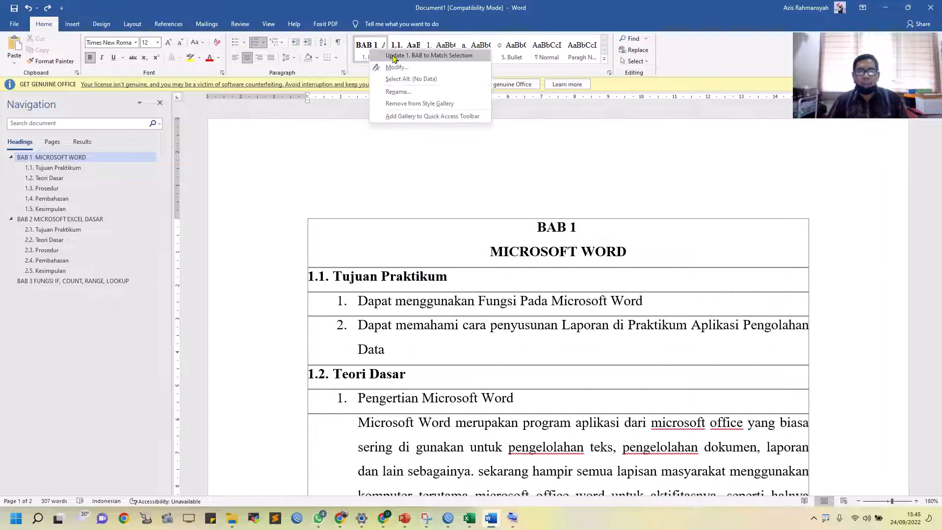
left_click(393, 61)
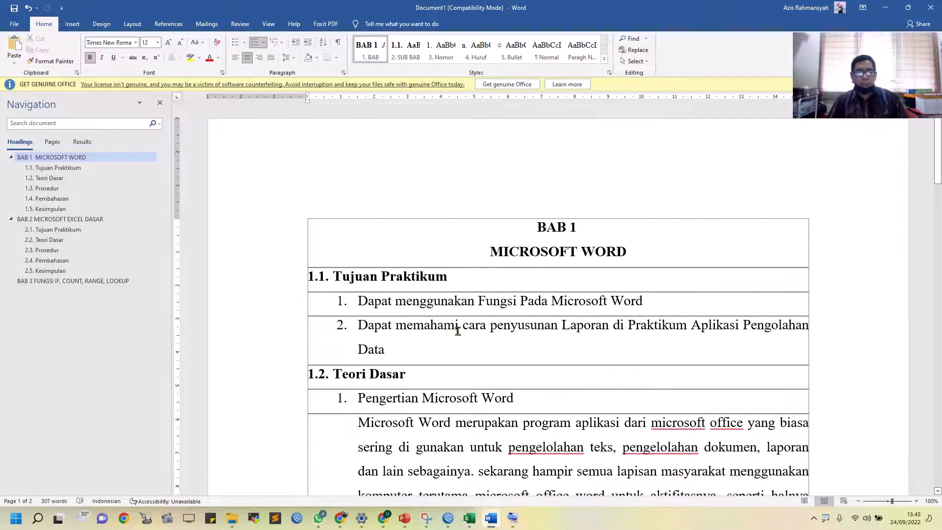
- Insert a manual line break before MICROSOFT EXCEL DASAR in the BAB 2 heading, using the On-Screen Keyboard
scroll(458, 331, "down", 15)
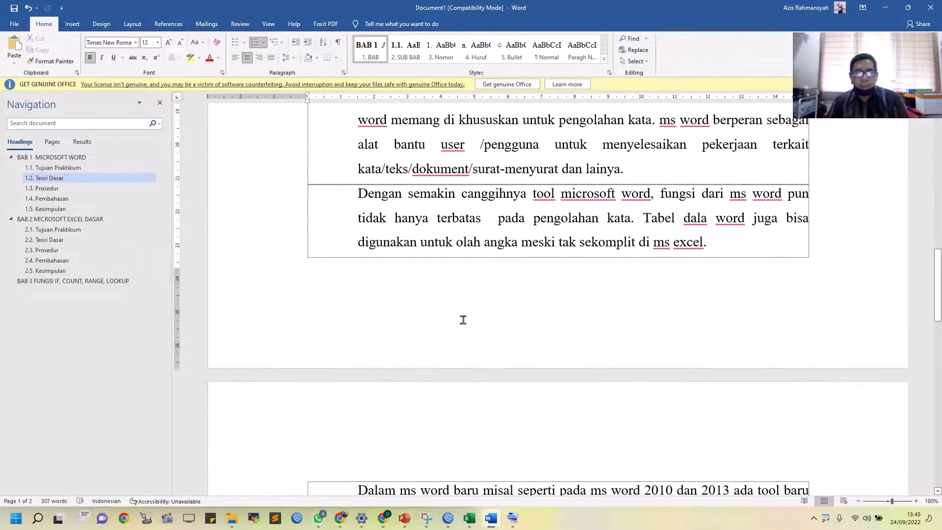
left_click(88, 219)
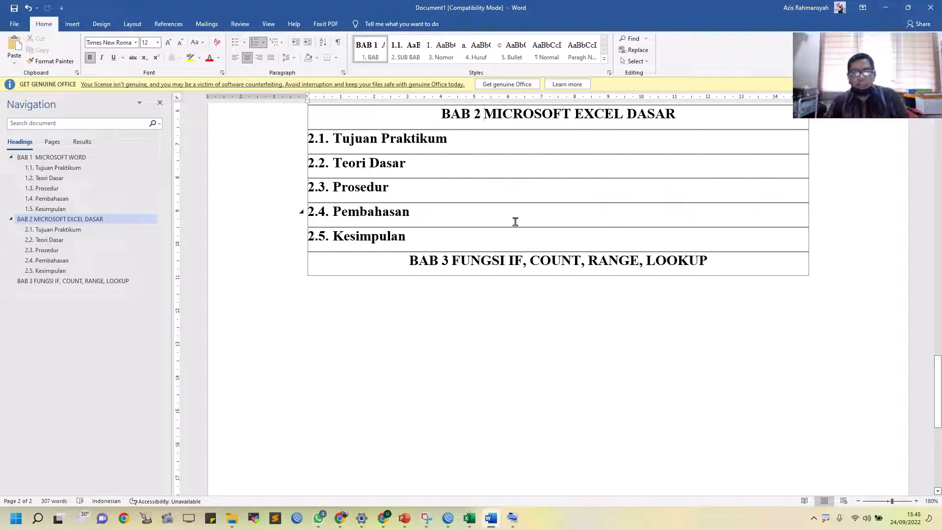
left_click(512, 518)
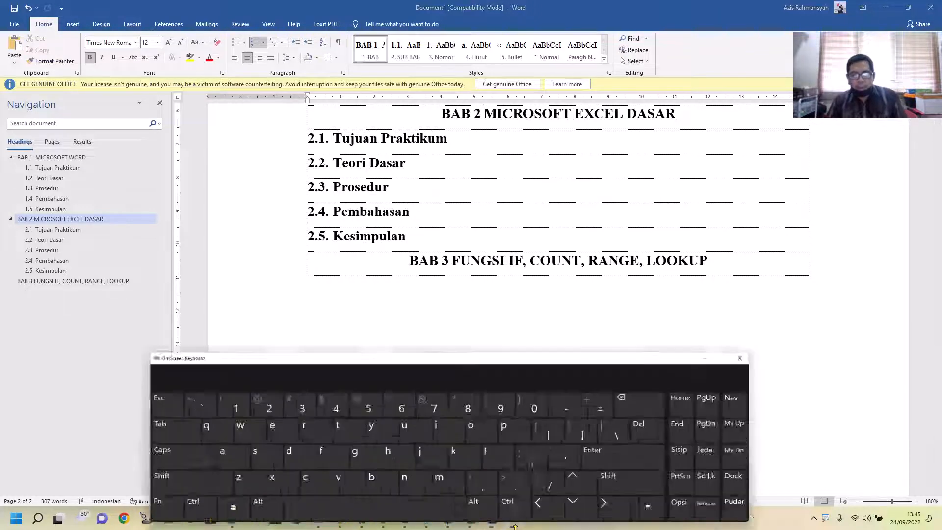
left_click(96, 466)
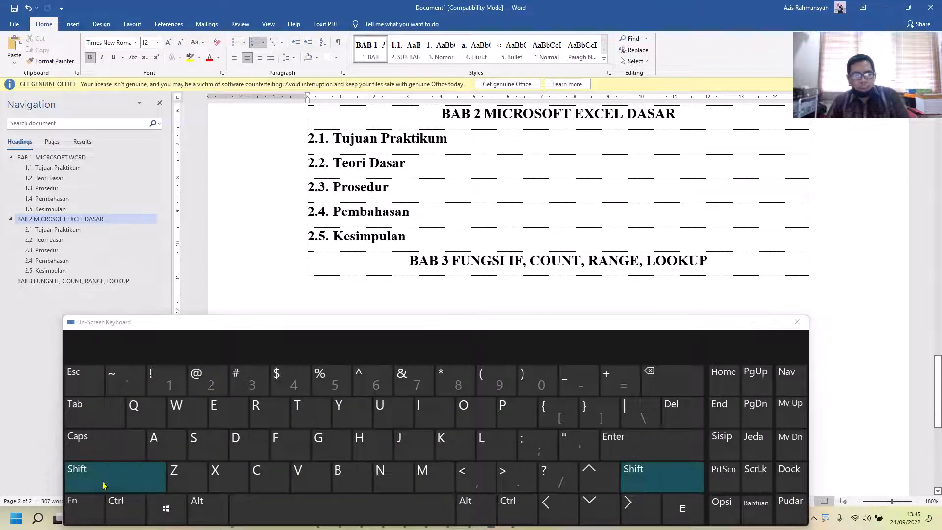
left_click(634, 454)
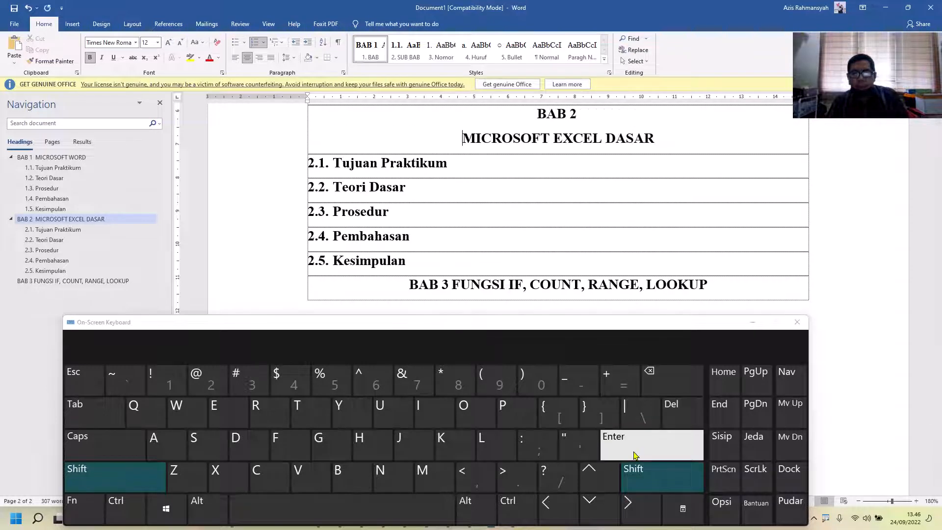
- Insert a manual line break before FUNGSI IF, COUNT, RANGE, LOOKUP in the BAB 3 heading
left_click(452, 285)
key("shift")
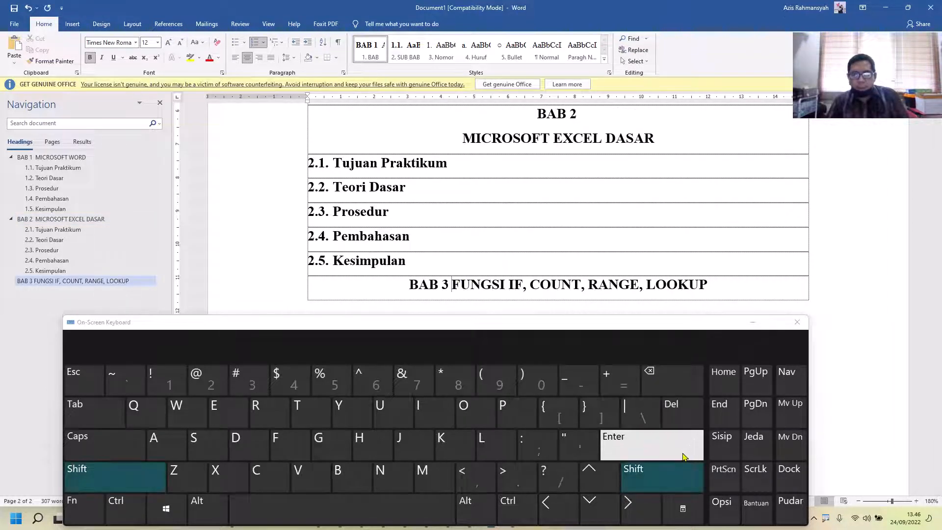
left_click(658, 453)
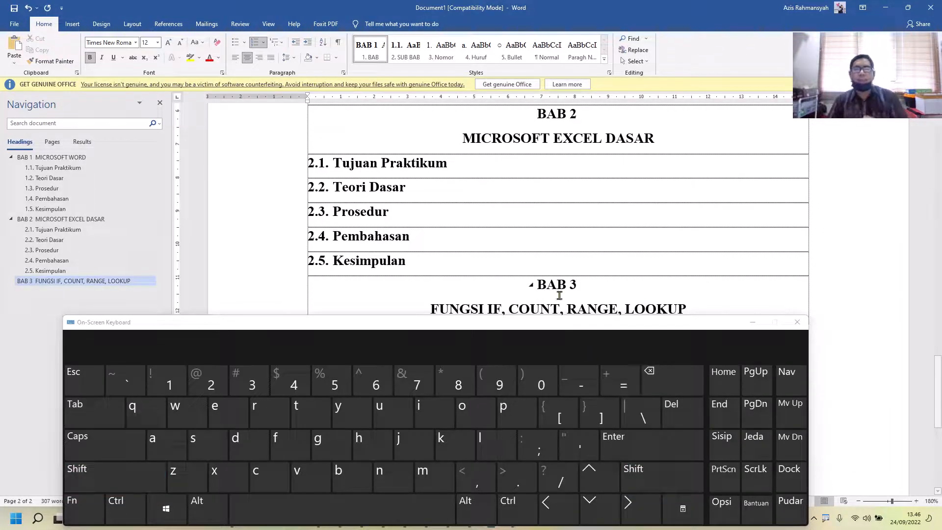
- Insert a page break before the BAB 2 MICROSOFT EXCEL DASAR heading so the chapter starts on a new page
scroll(462, 262, "up", 20)
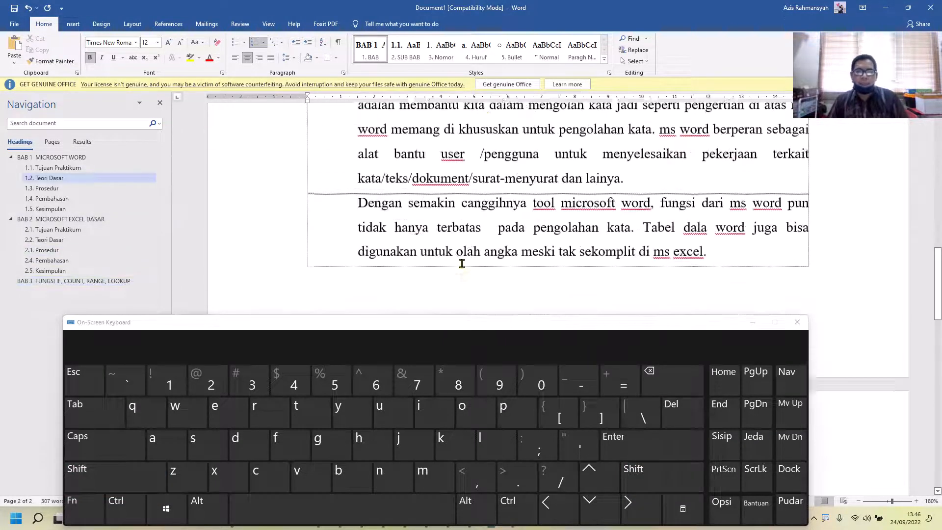
left_click(752, 322)
scroll(506, 322, "down", 20)
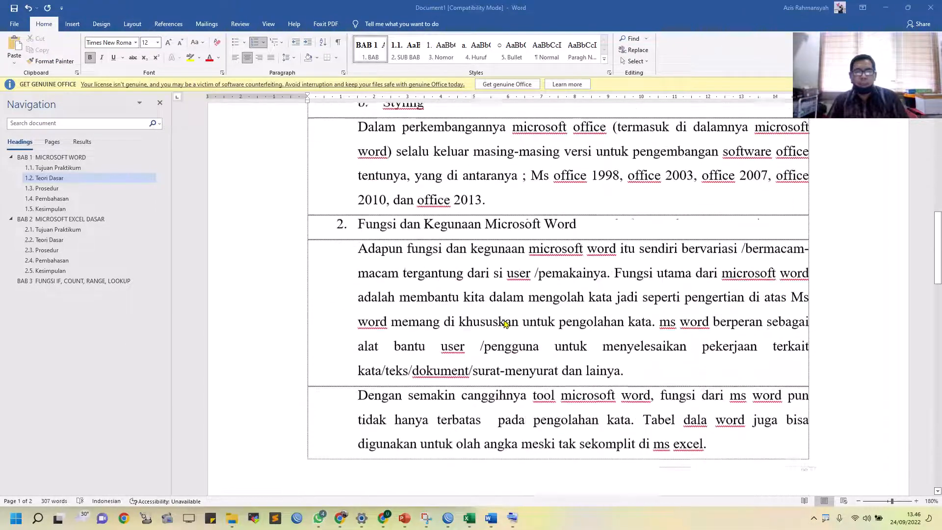
scroll(508, 323, "up", 3)
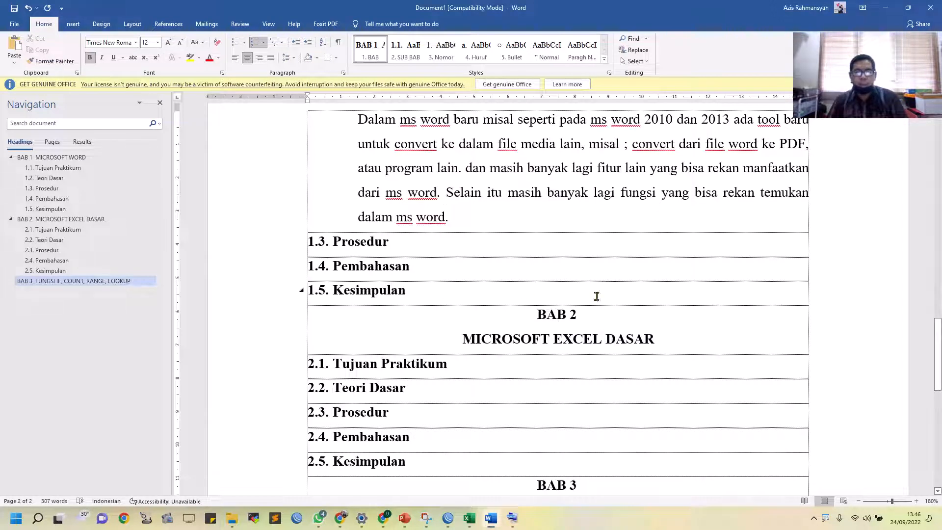
left_click(600, 314)
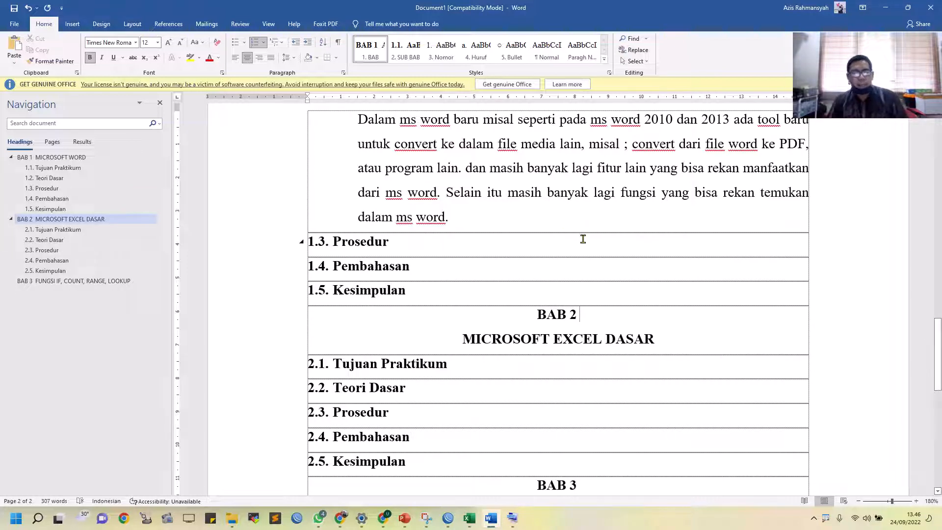
left_click(130, 24)
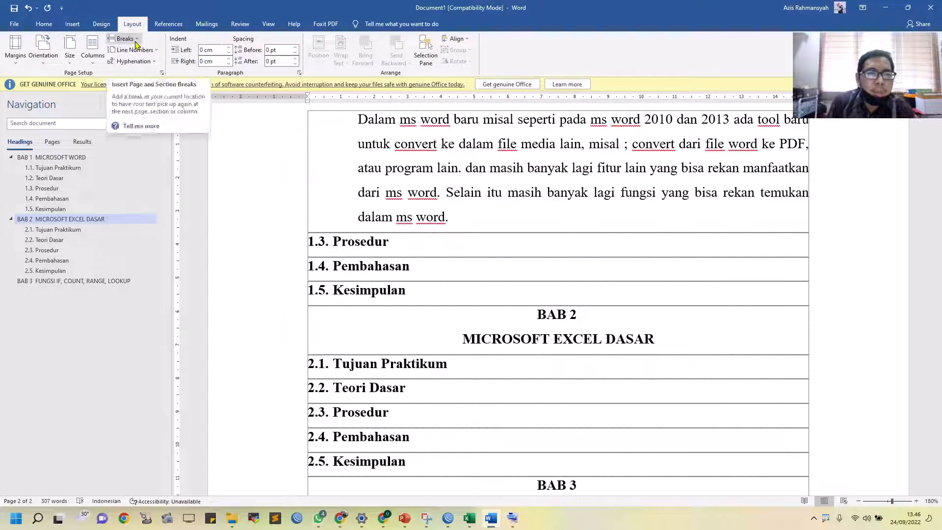
left_click(135, 40)
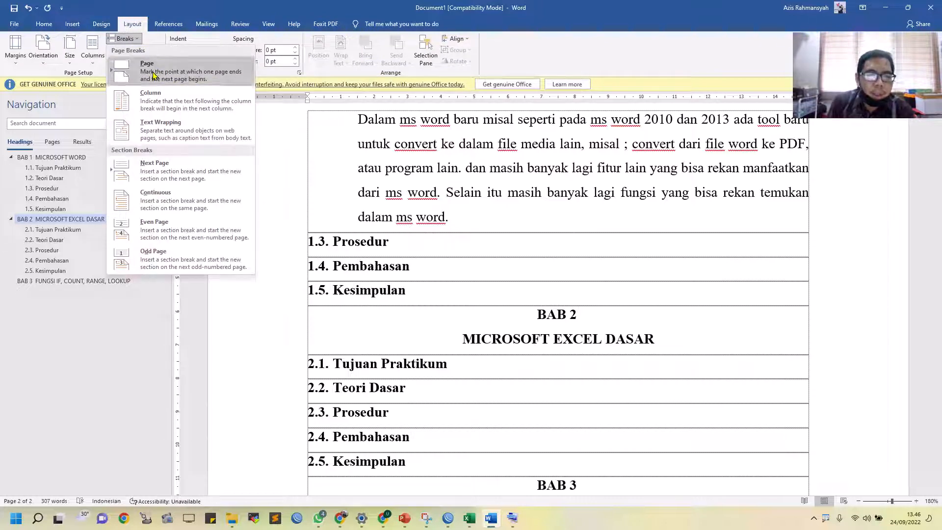
left_click(706, 329)
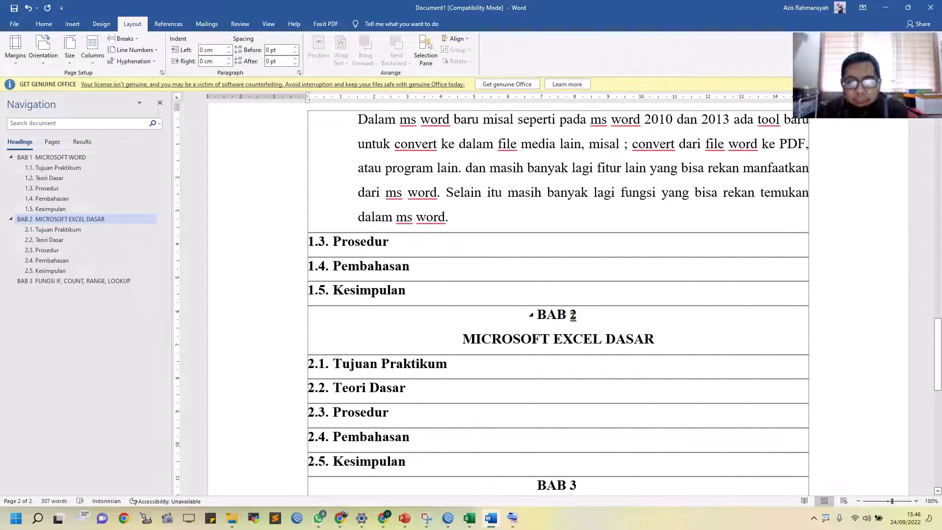
left_click(123, 38)
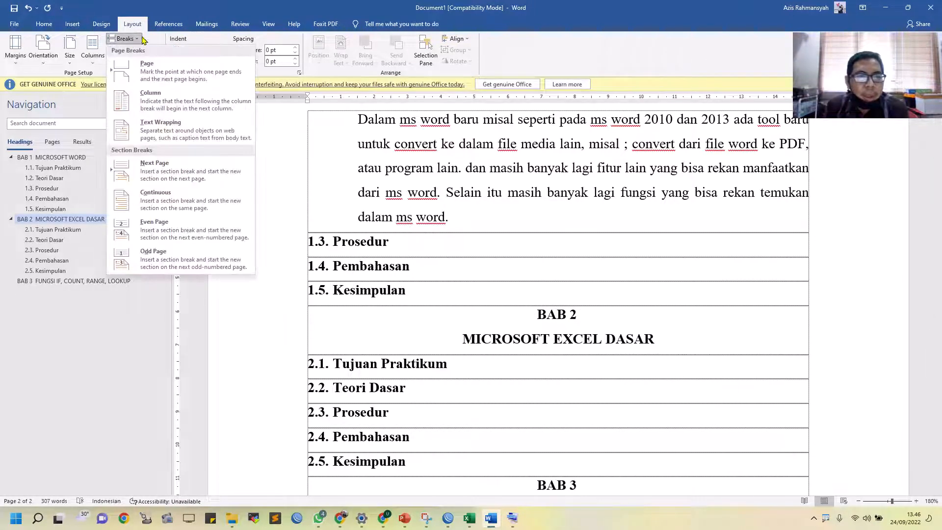
left_click(146, 76)
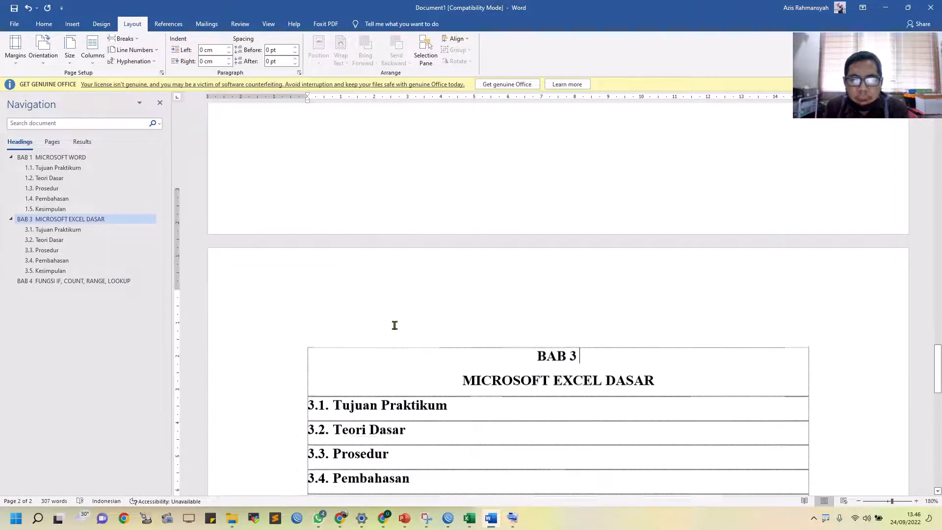
- Apply the Normal style to the empty paragraph holding the page break below 1.5. Kesimpulan
scroll(466, 351, "up", 10)
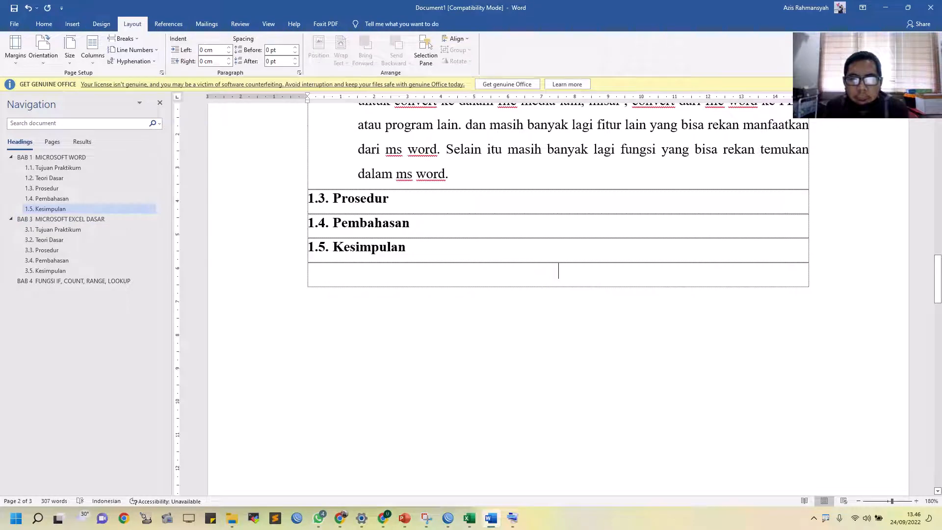
scroll(545, 284, "down", 10)
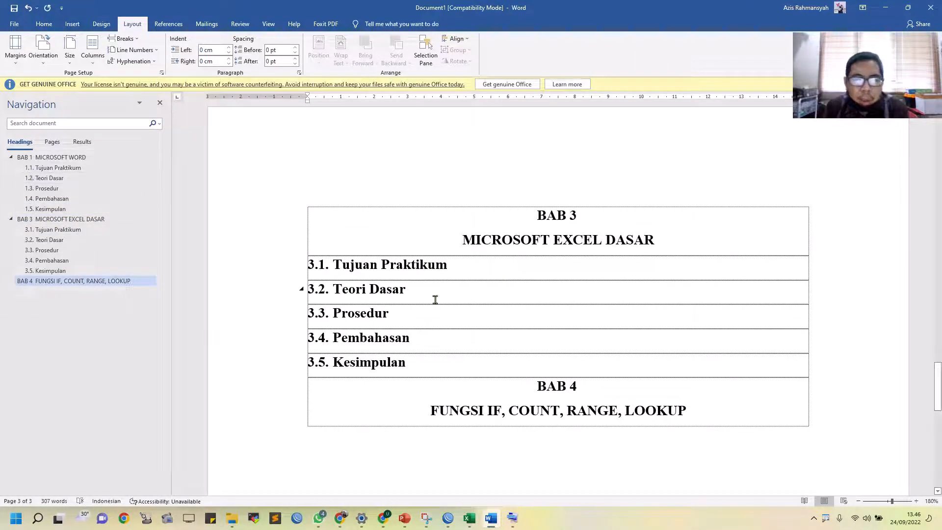
scroll(435, 299, "up", 10)
scroll(568, 235, "up", 1)
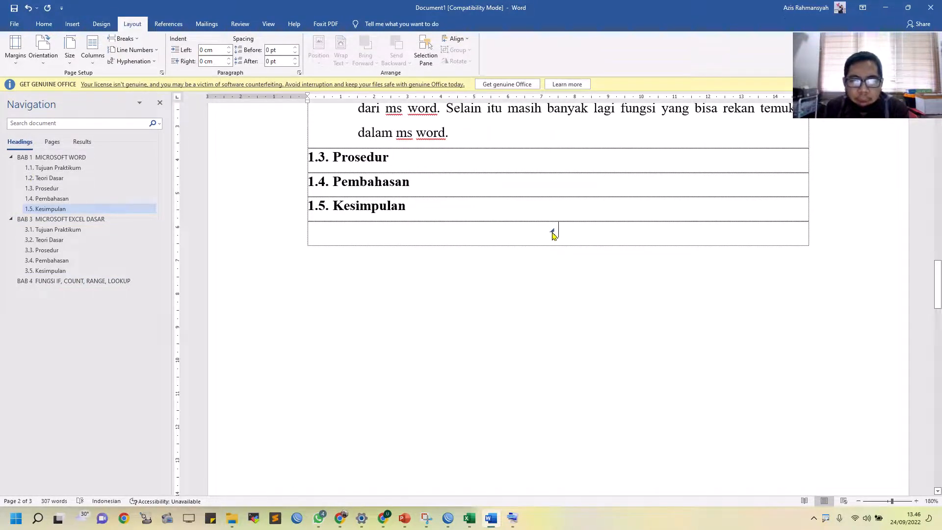
left_click(289, 238)
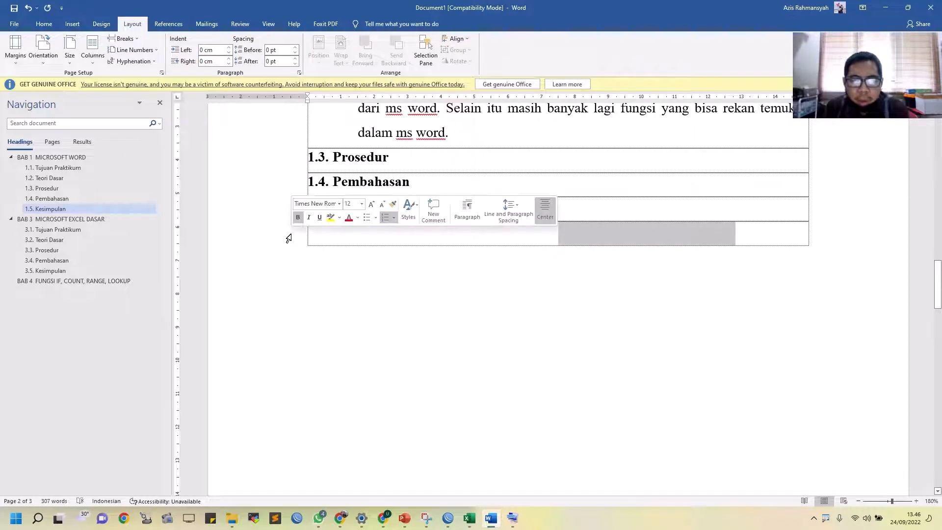
left_click(44, 23)
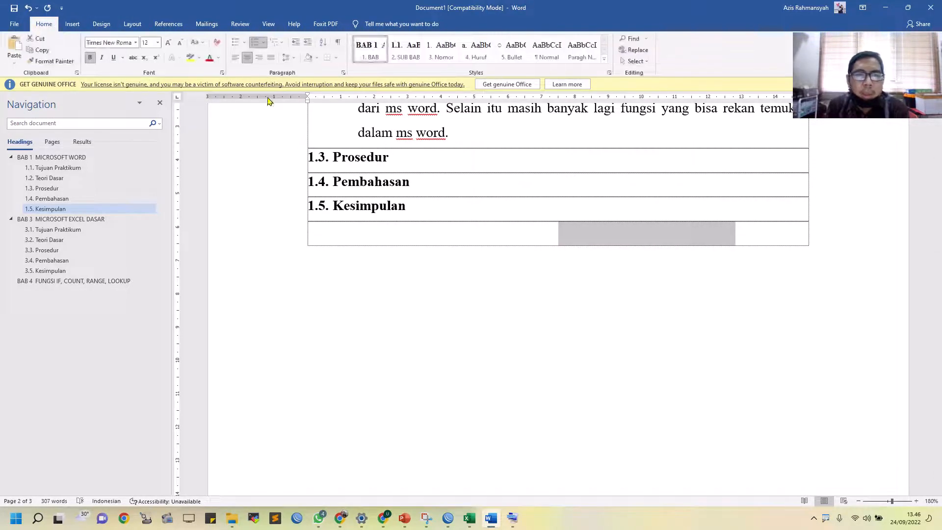
left_click(556, 58)
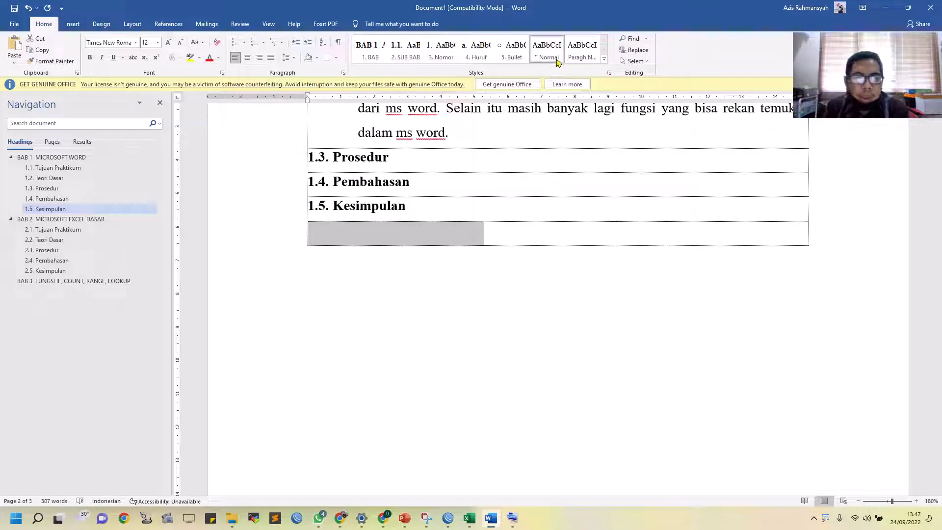
left_click(392, 241)
- Insert a page break before the BAB 3 heading with the On-Screen Keyboard and minimize the keyboard
scroll(490, 333, "down", 8)
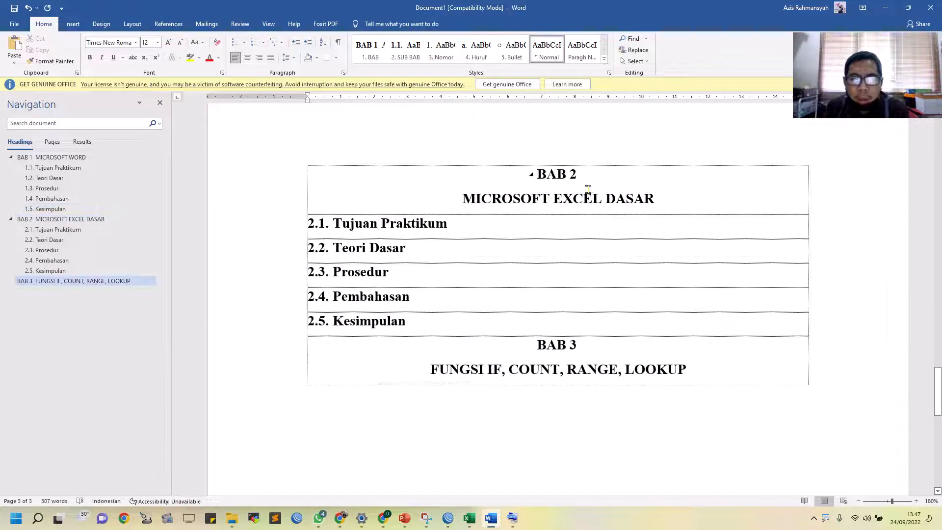
left_click(595, 348)
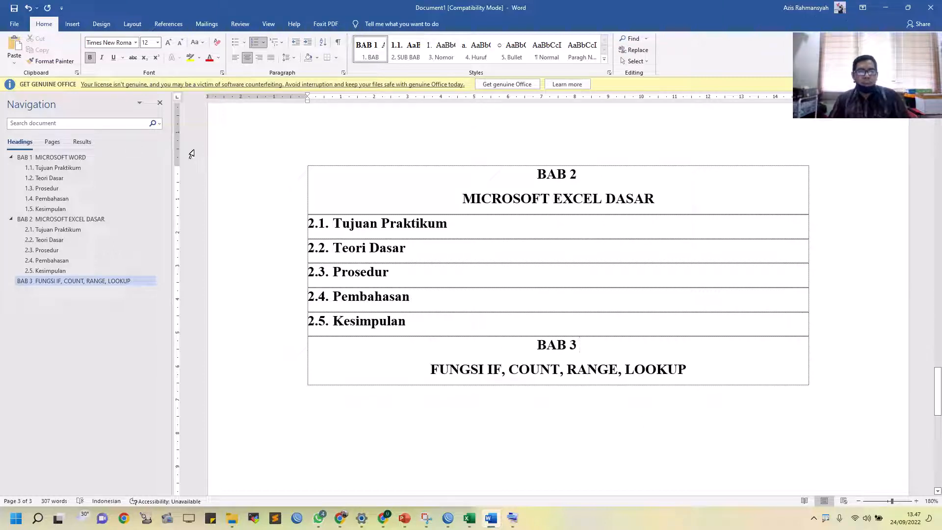
left_click(132, 24)
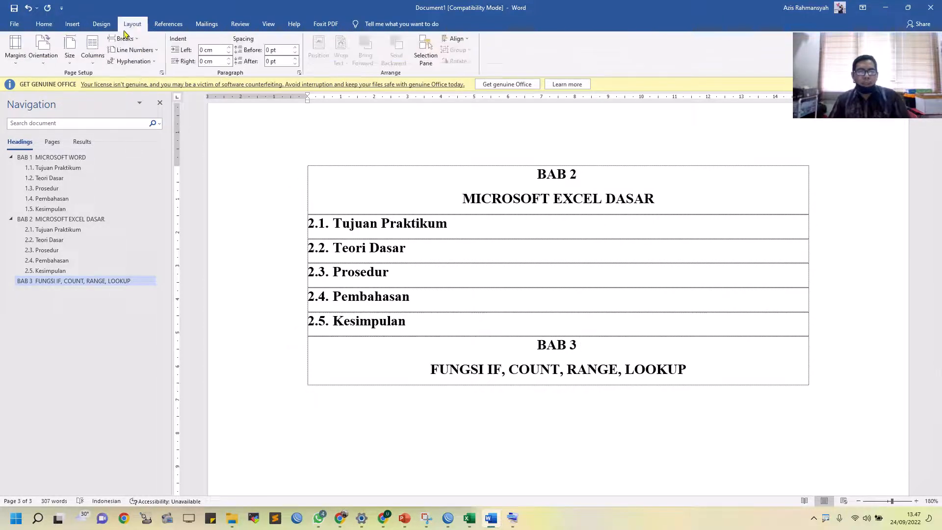
left_click(125, 39)
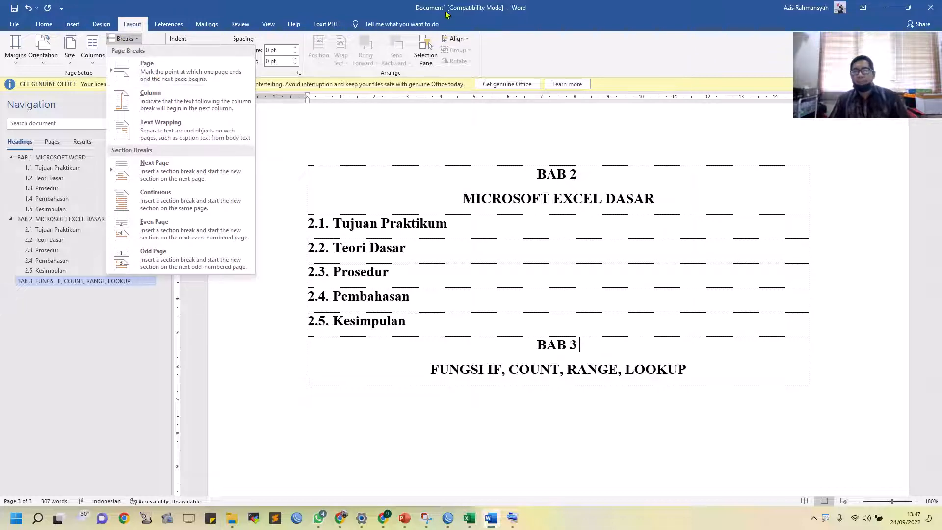
left_click(558, 5)
left_click(513, 523)
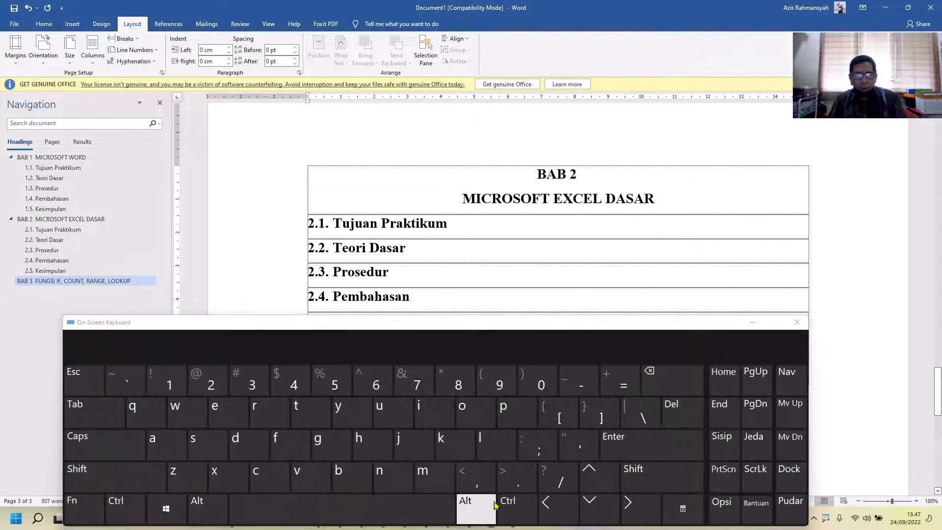
left_click(131, 517)
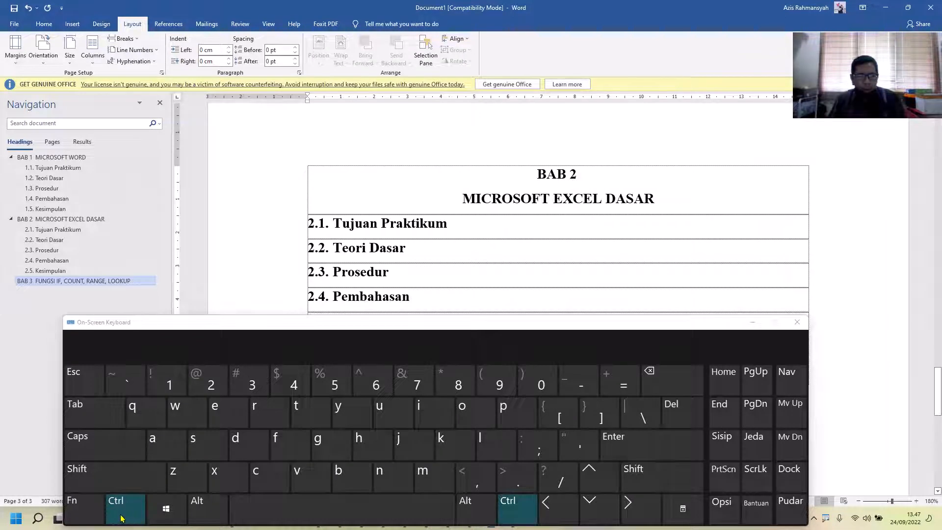
left_click(650, 449)
scroll(653, 244, "down", 2)
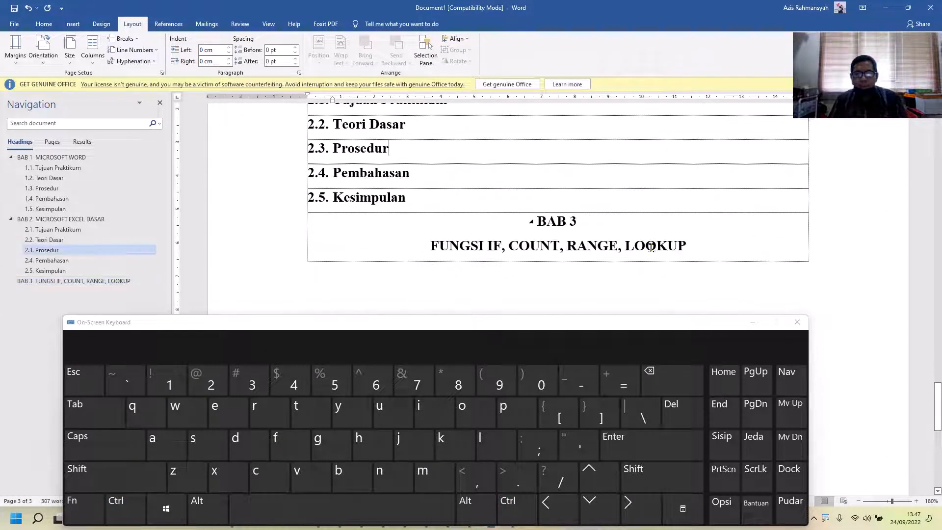
left_click(429, 242)
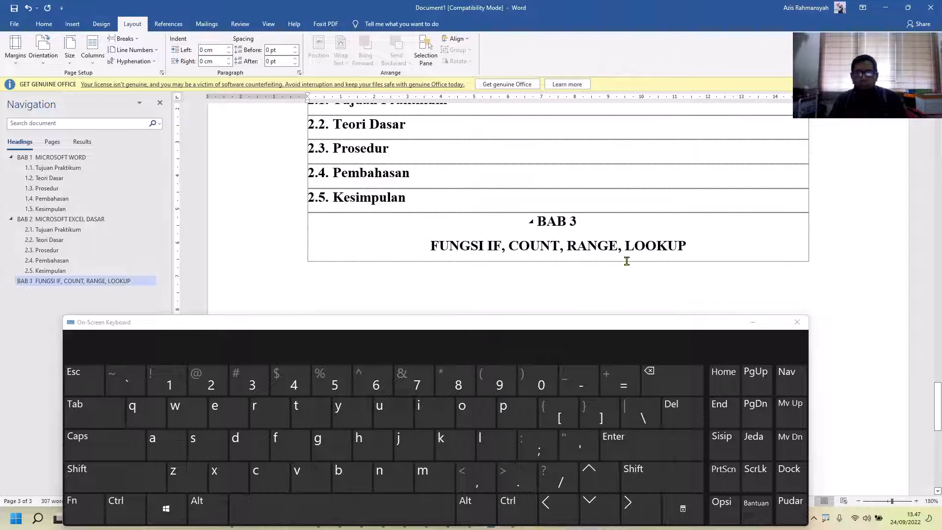
left_click(123, 505)
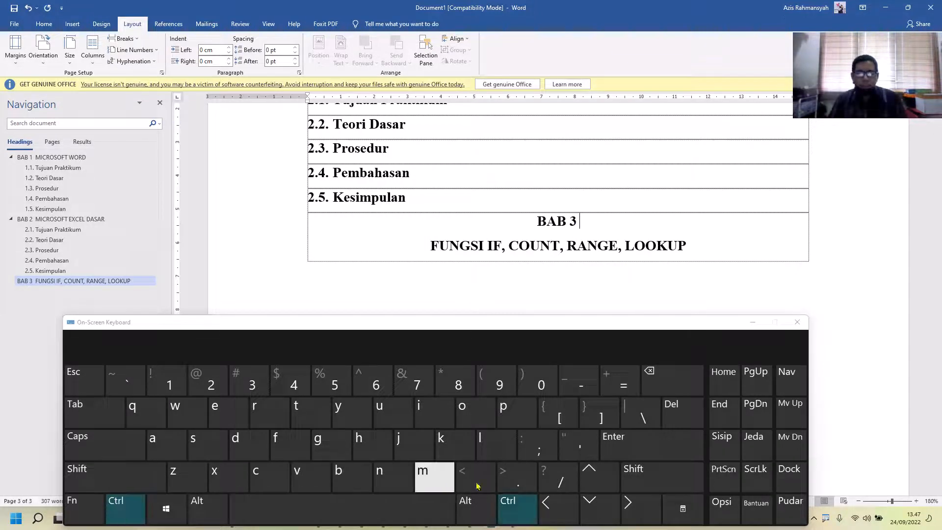
left_click(633, 454)
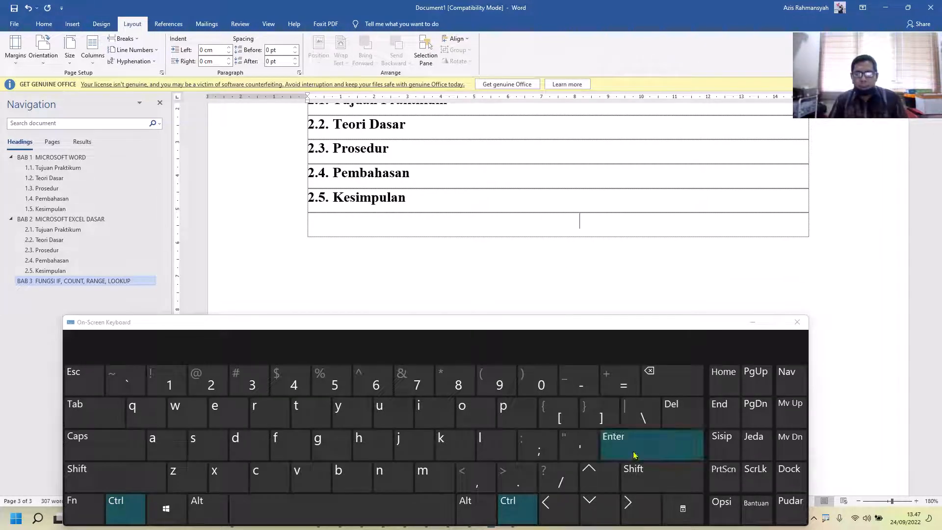
left_click(750, 322)
- Check the pages around the new break and undo the page break before BAB 3
scroll(580, 382, "down", 4)
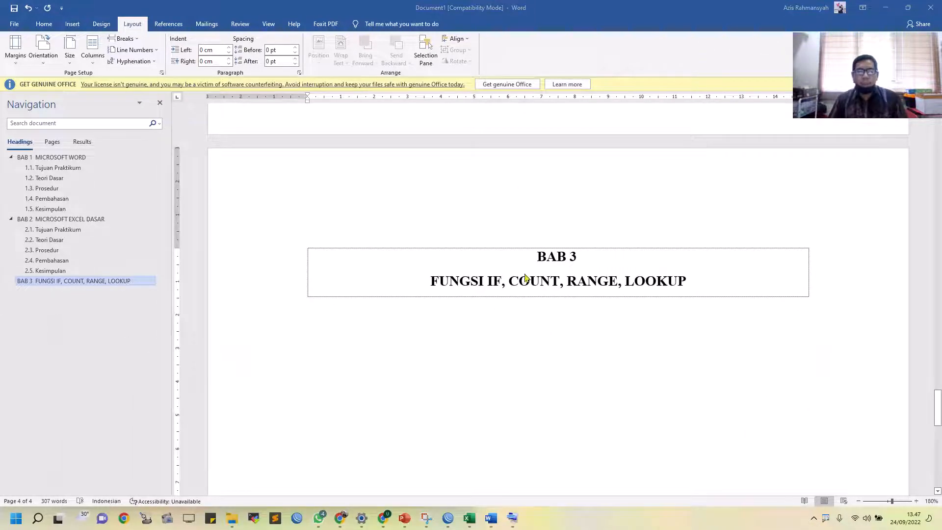
scroll(516, 286, "up", 5)
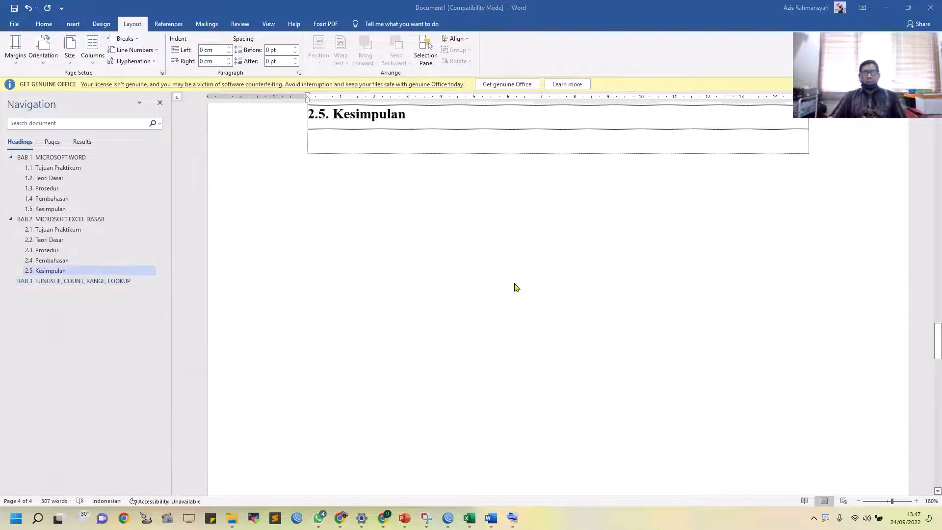
scroll(515, 287, "up", 5)
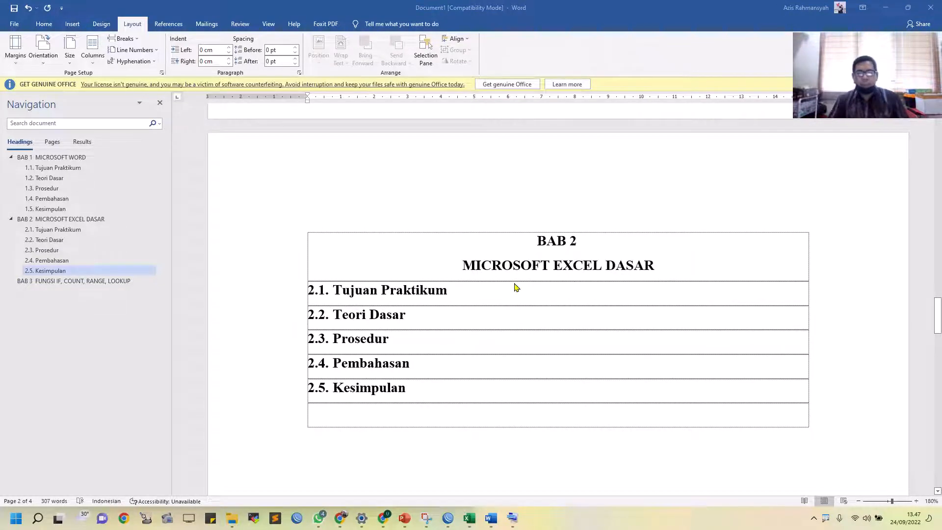
left_click(505, 413)
key("ctrl+z")
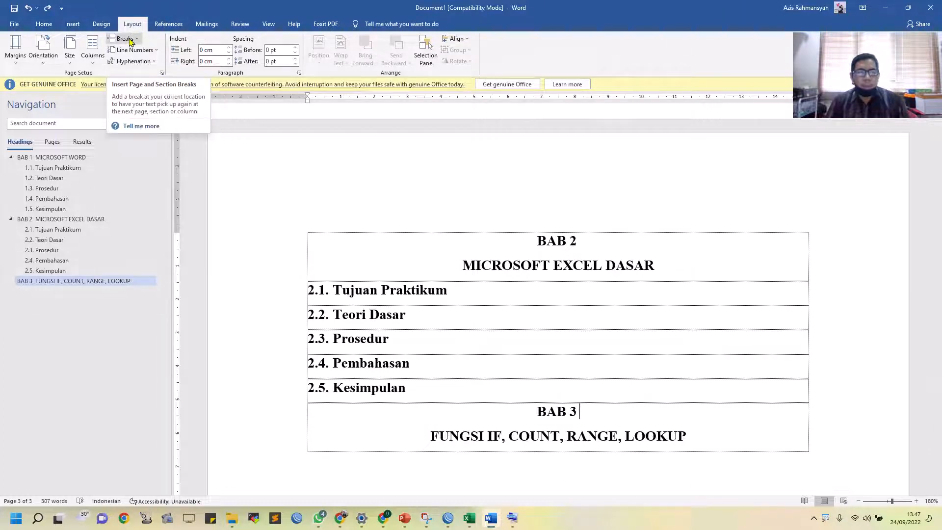
- Insert the page break before the BAB 3 FUNGSI IF, COUNT, RANGE, LOOKUP heading again
left_click(125, 39)
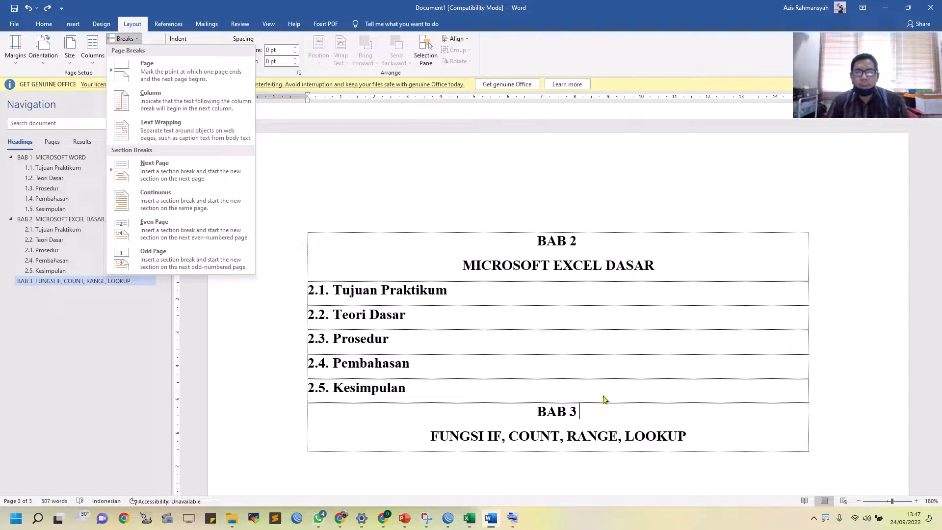
left_click(527, 5)
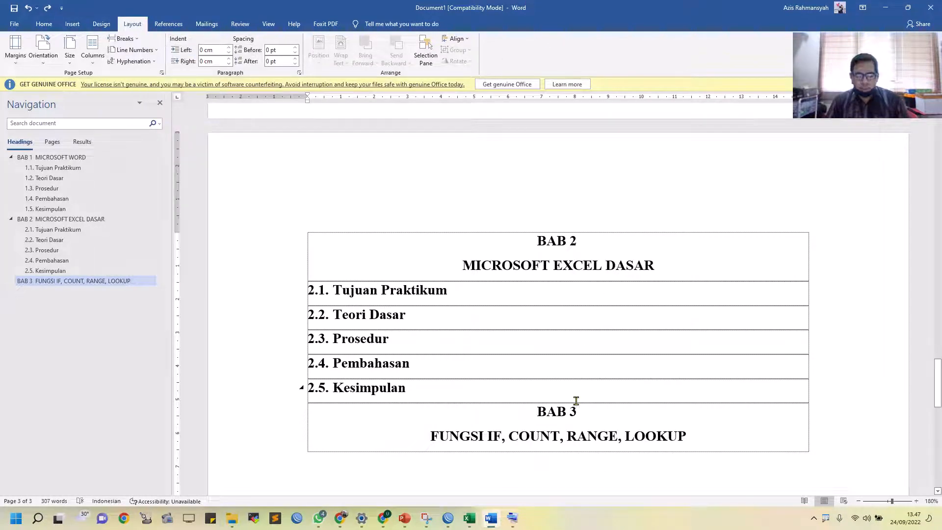
key("ctrl+Return")
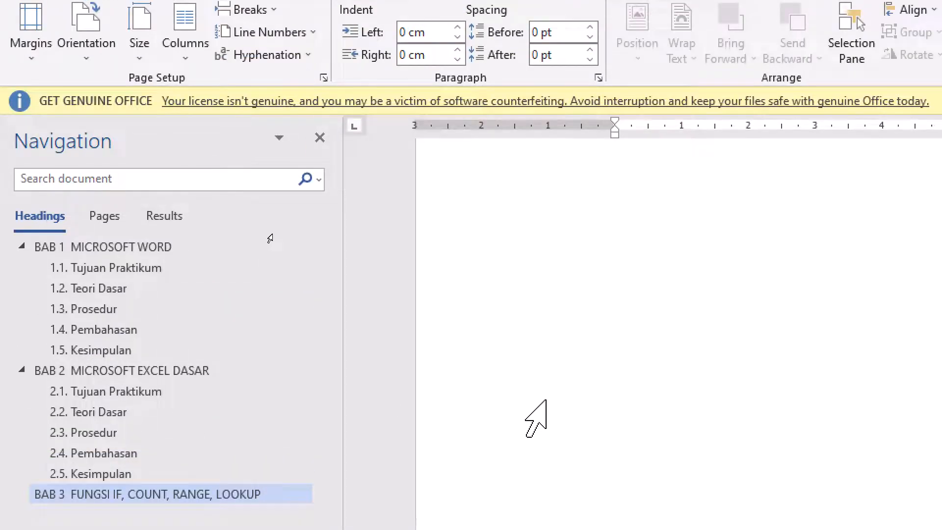
- Jump to the 2.3. Prosedur heading and then to 1.2. Teori Dasar using the document's heading outline
scroll(544, 402, "up", 5)
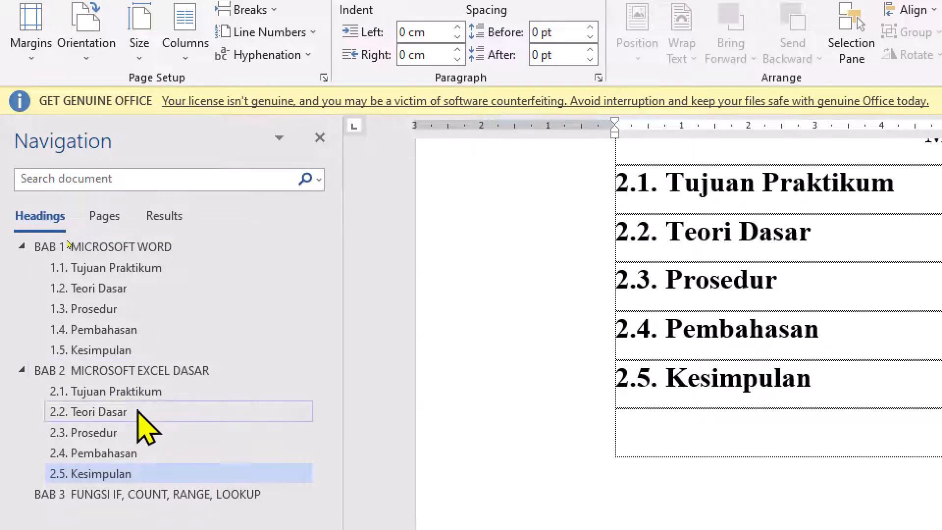
left_click(74, 434)
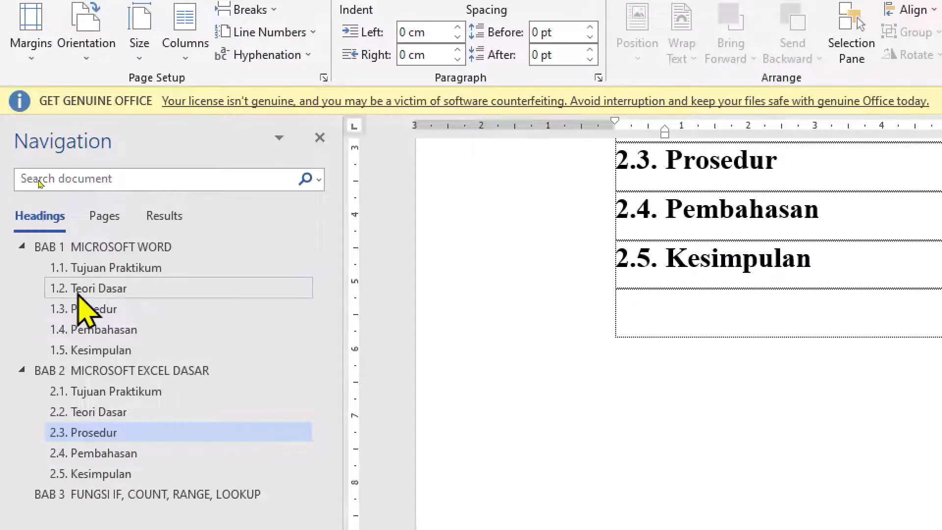
left_click(81, 289)
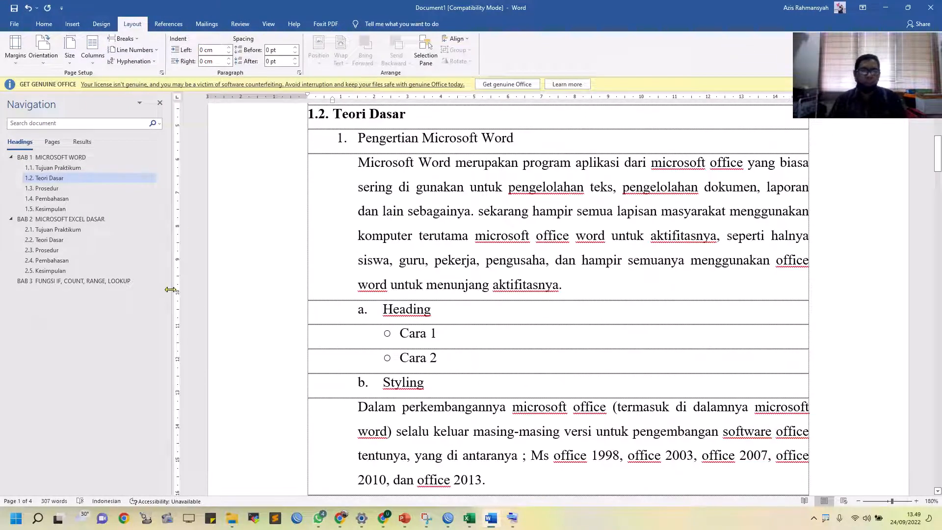
- Go through the BAB 1 subheadings in order, from 1.1. Tujuan Praktikum to 1.5. Kesimpulan, using the heading outline
scroll(470, 285, "up", 5)
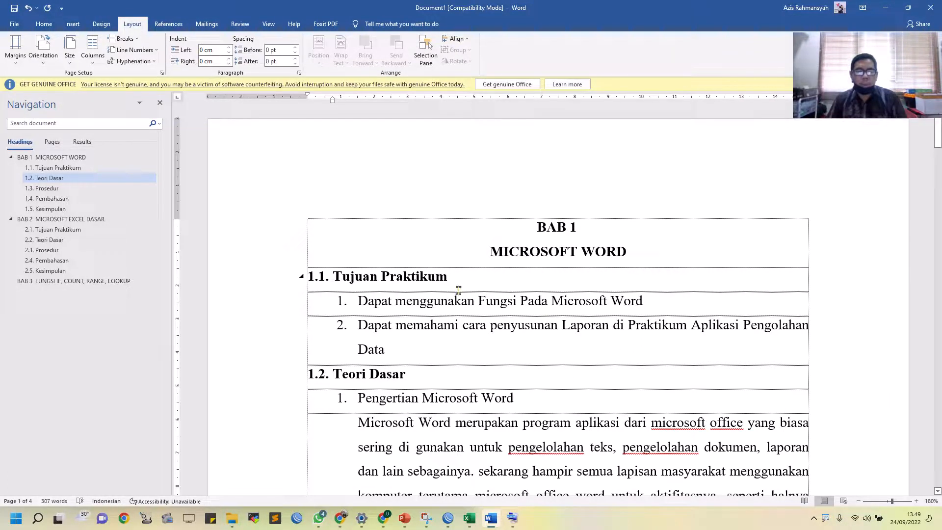
left_click(403, 276)
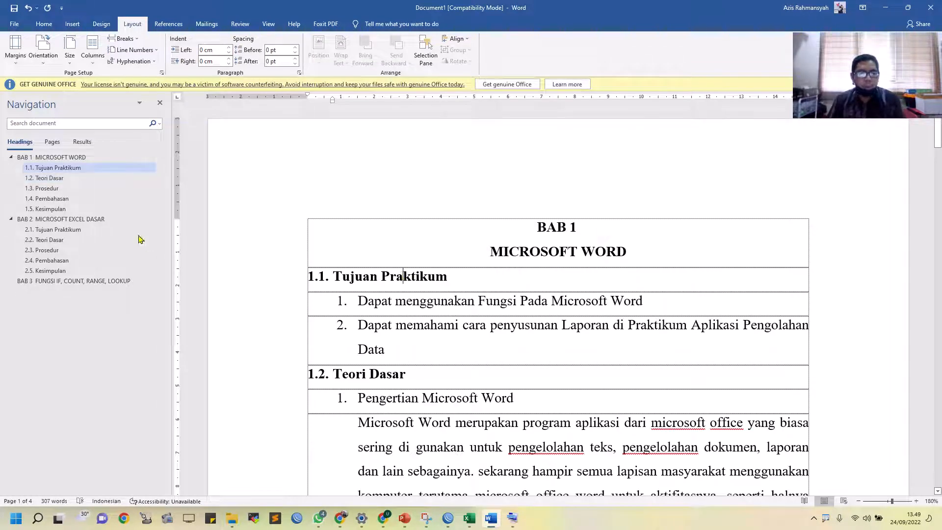
left_click(49, 179)
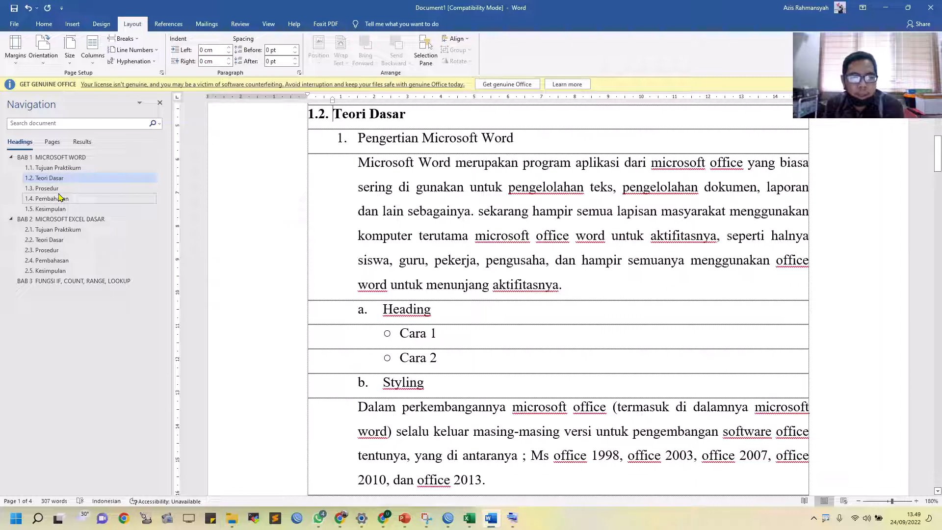
left_click(51, 191)
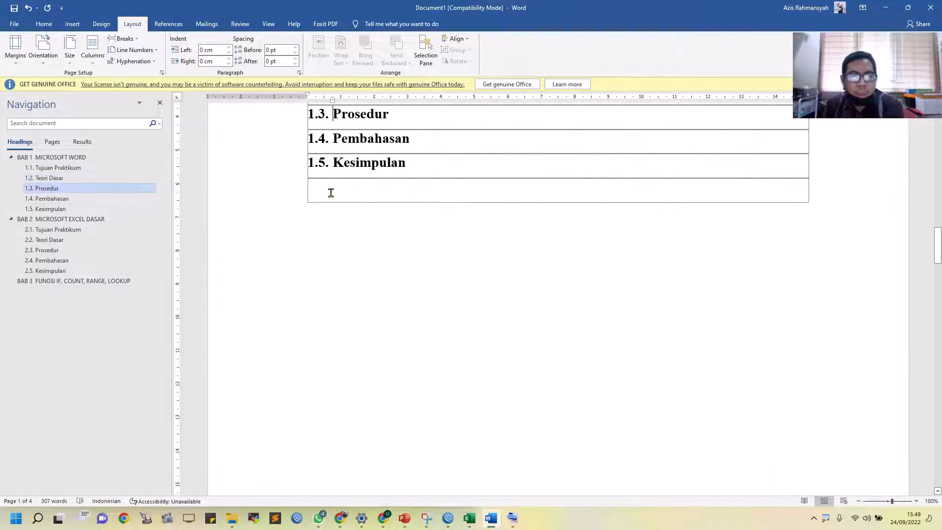
left_click(416, 147)
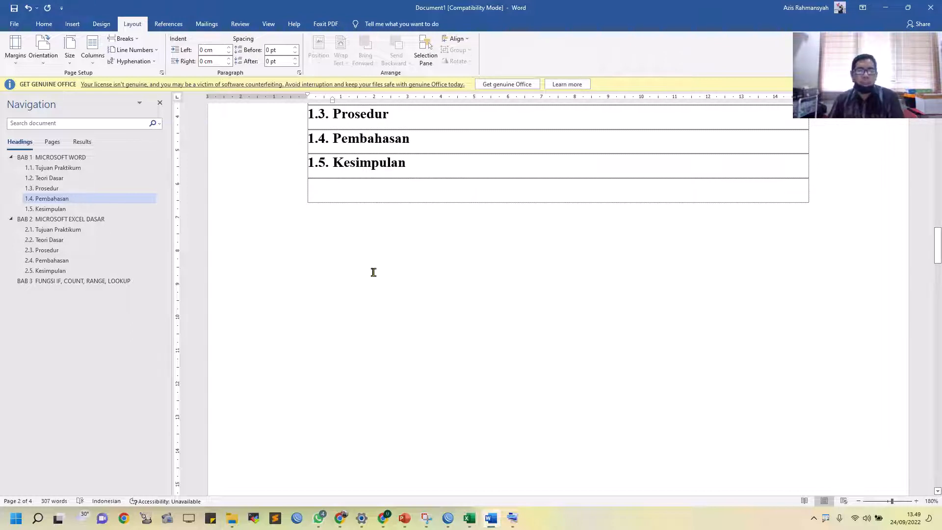
left_click(391, 164)
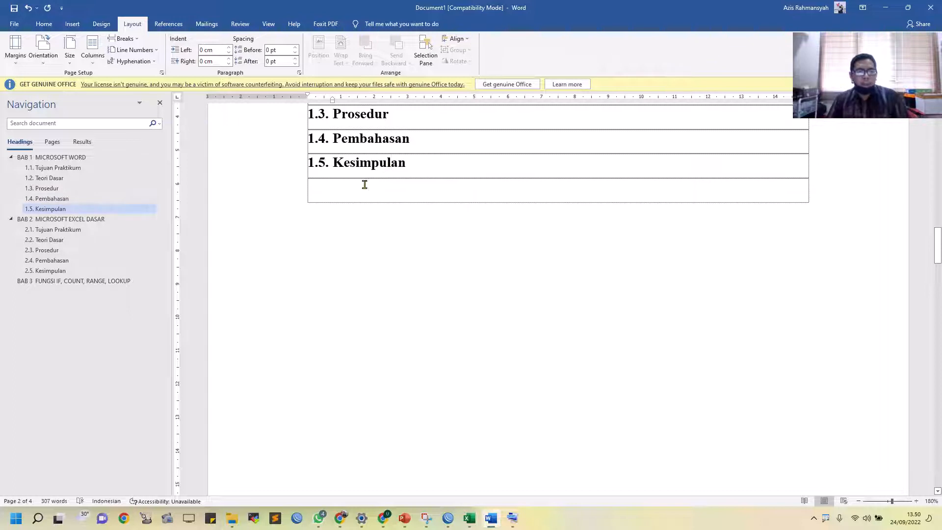
left_click(337, 189)
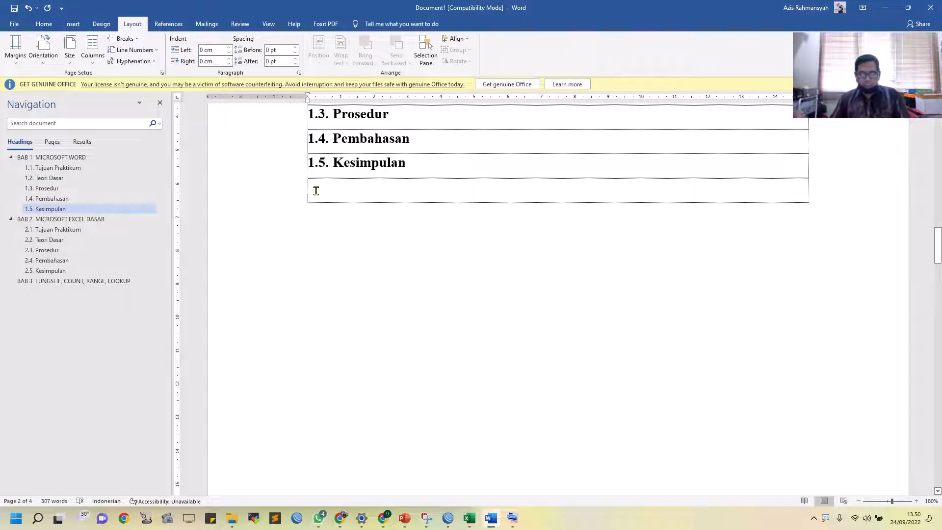
type("Dd")
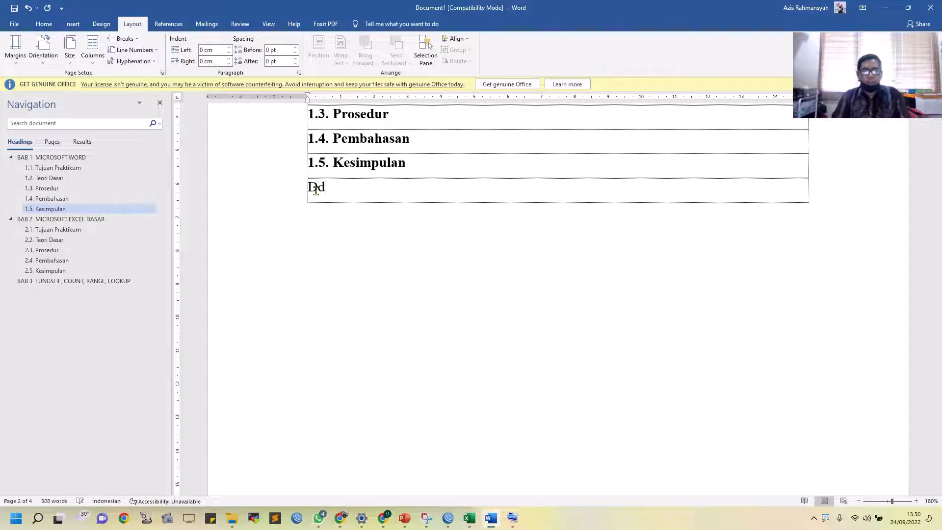
key("BackSpace")
type("AFTAR pUST")
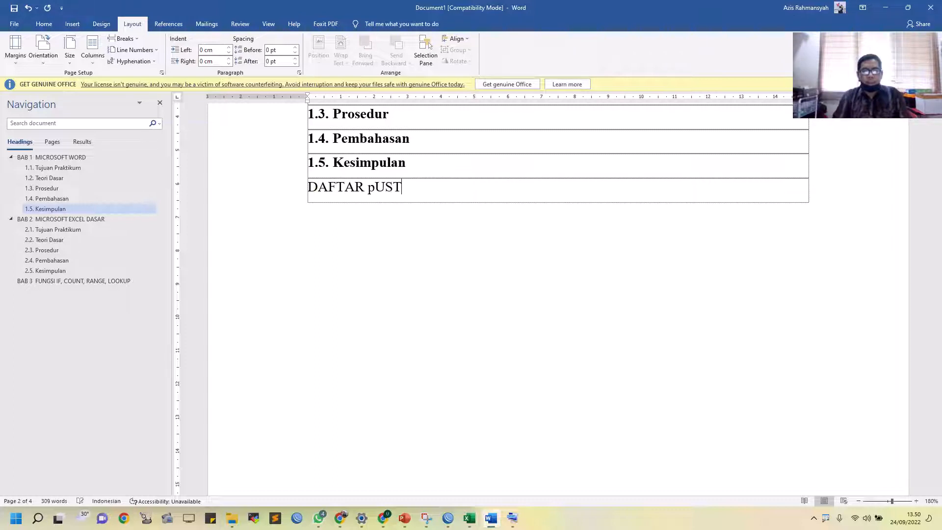
type("AKA")
key("shift+Home")
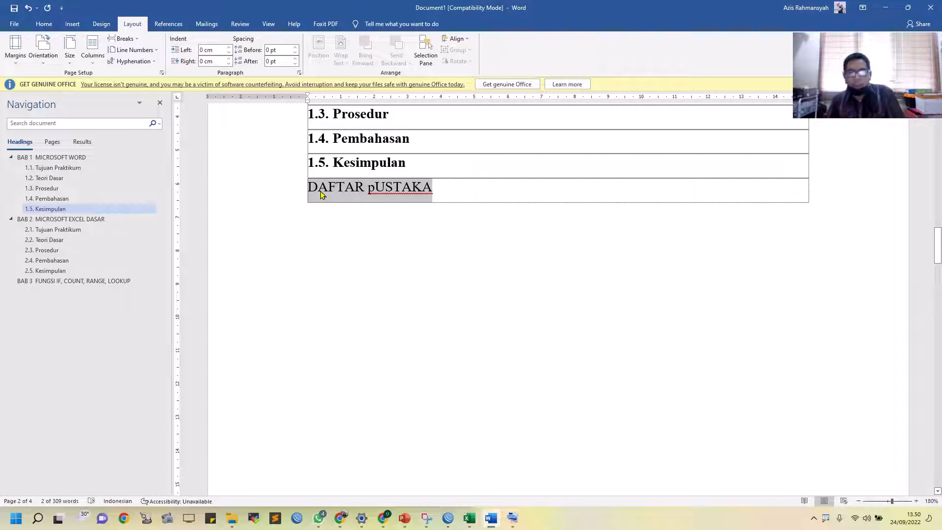
key("BackSpace")
- Add a numbered subheading "Daftar Pustaka" directly after 1.5. Kesimpulan in BAB 1
left_click(415, 164)
key("Return")
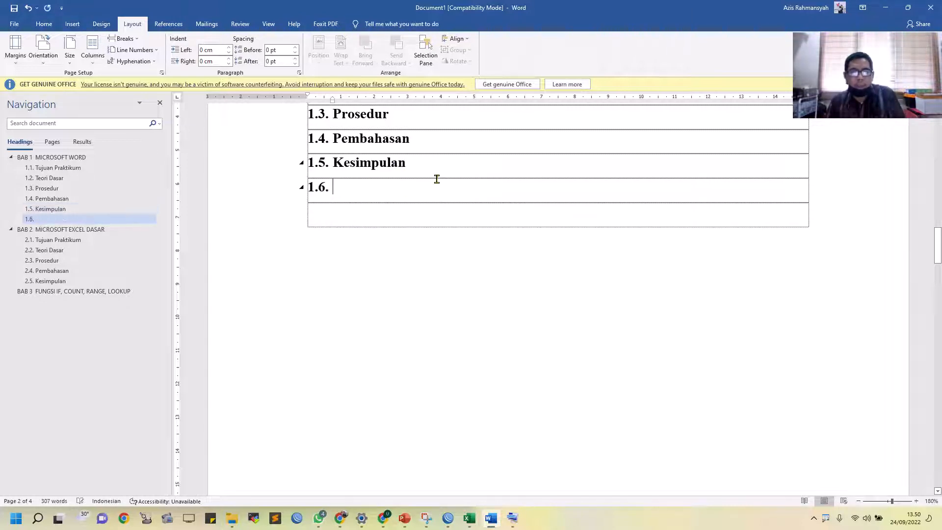
type("Daf")
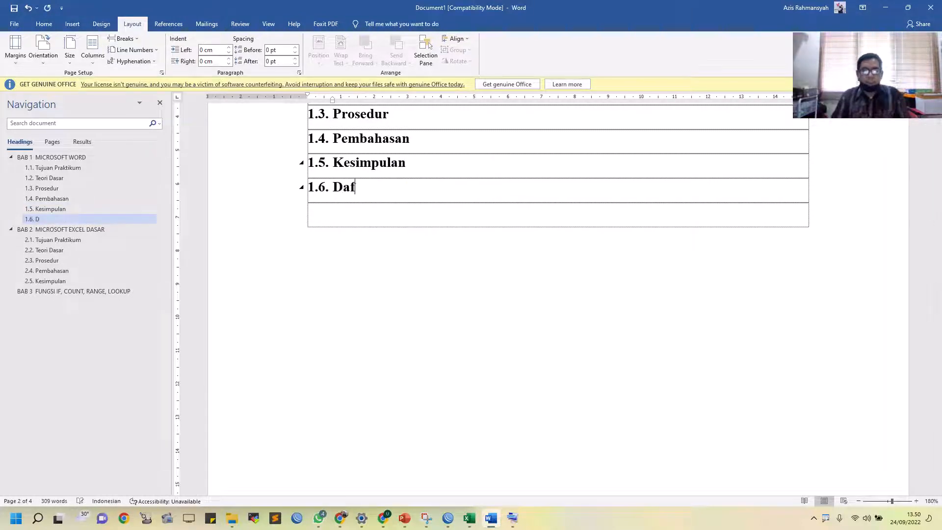
type("tar Pustaka")
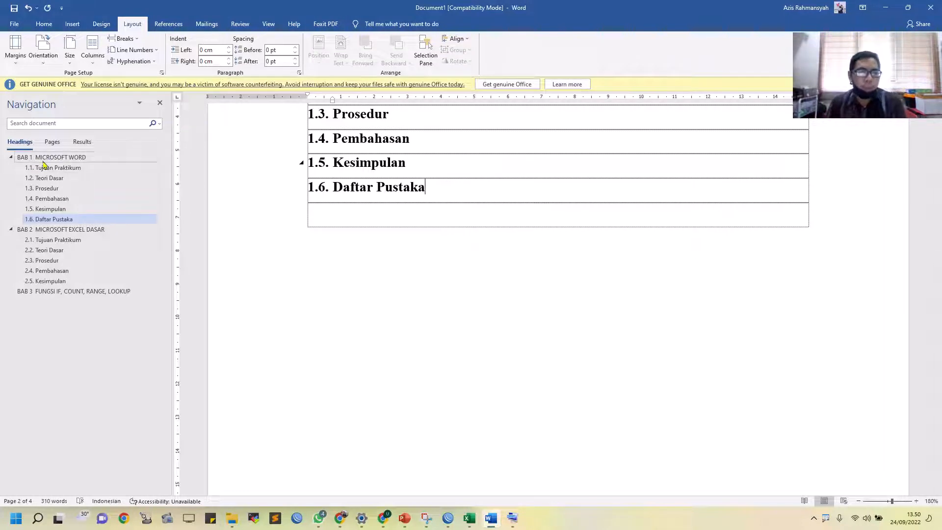
- Add a numbered subheading "Daftar Pustaka" directly after 2.5. Kesimpulan in BAB 2
left_click(70, 281)
left_click(427, 114)
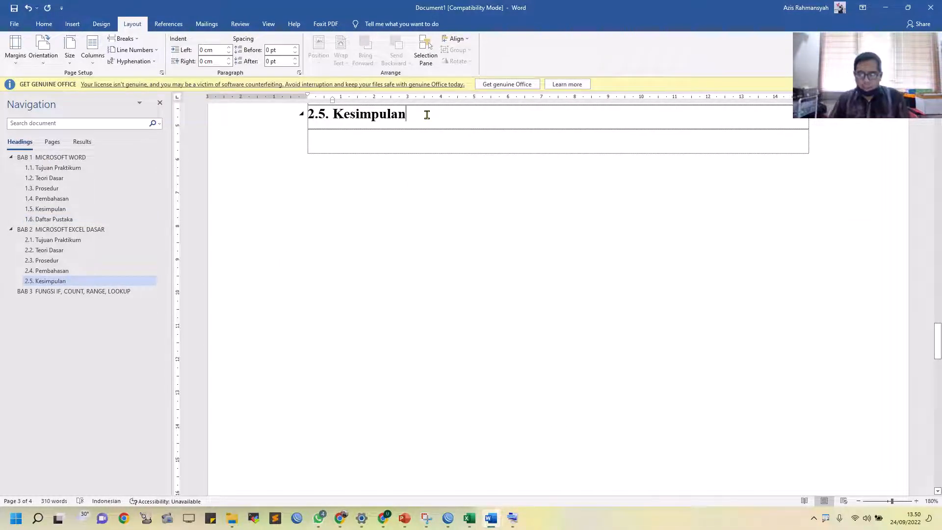
key("Return")
type("Daftar")
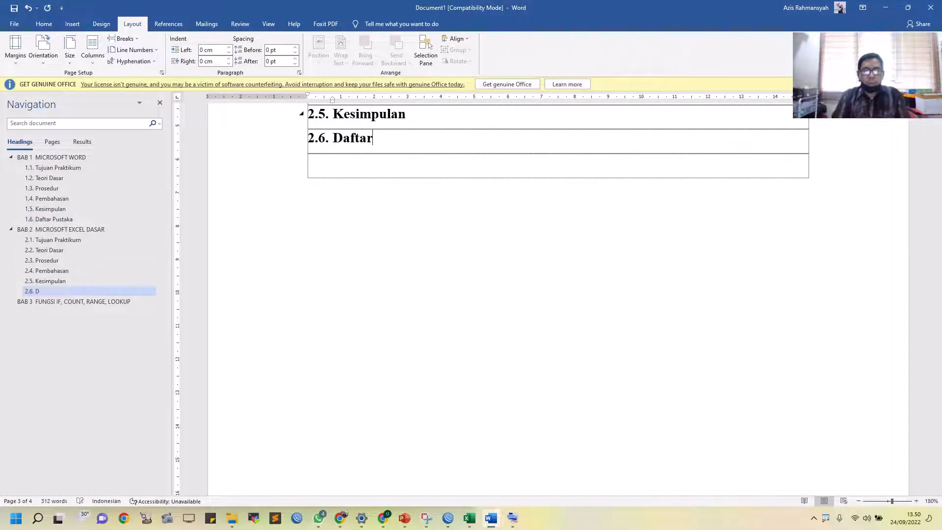
type(" Pustaka")
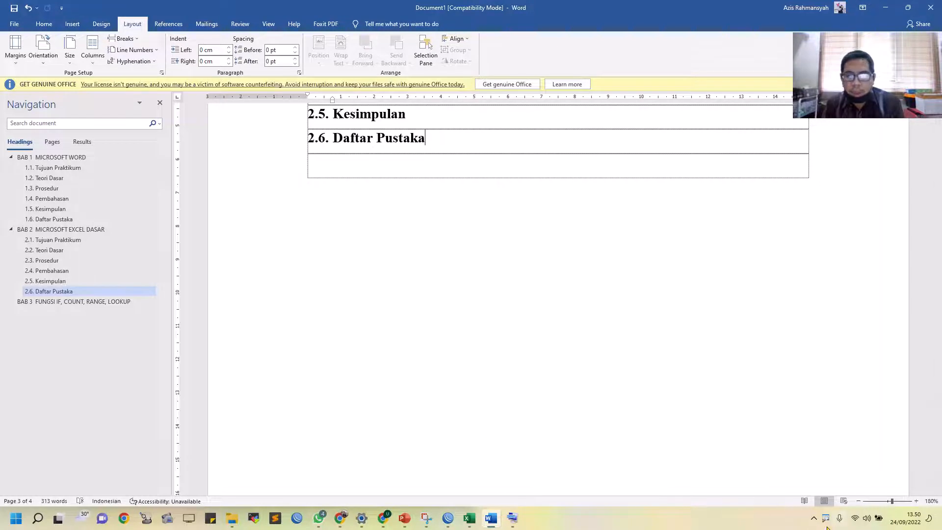
left_click(813, 521)
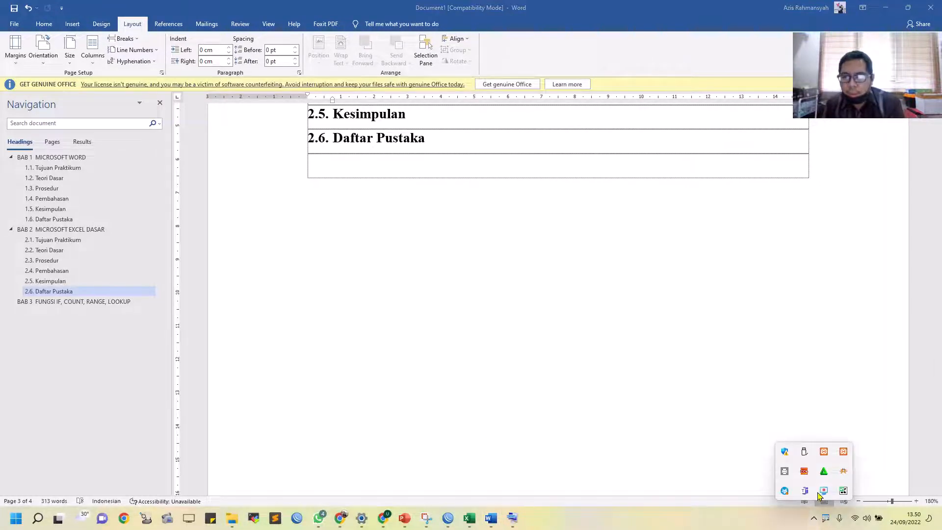
left_click(536, 14)
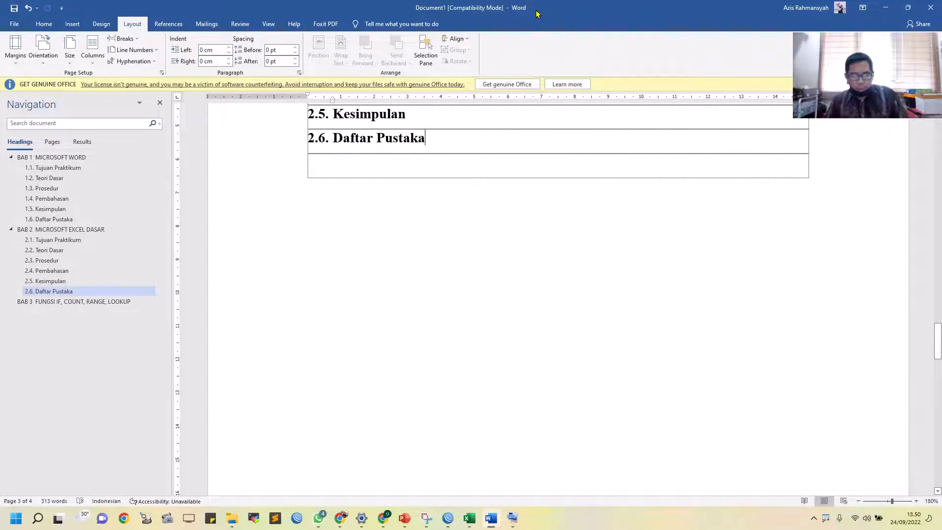